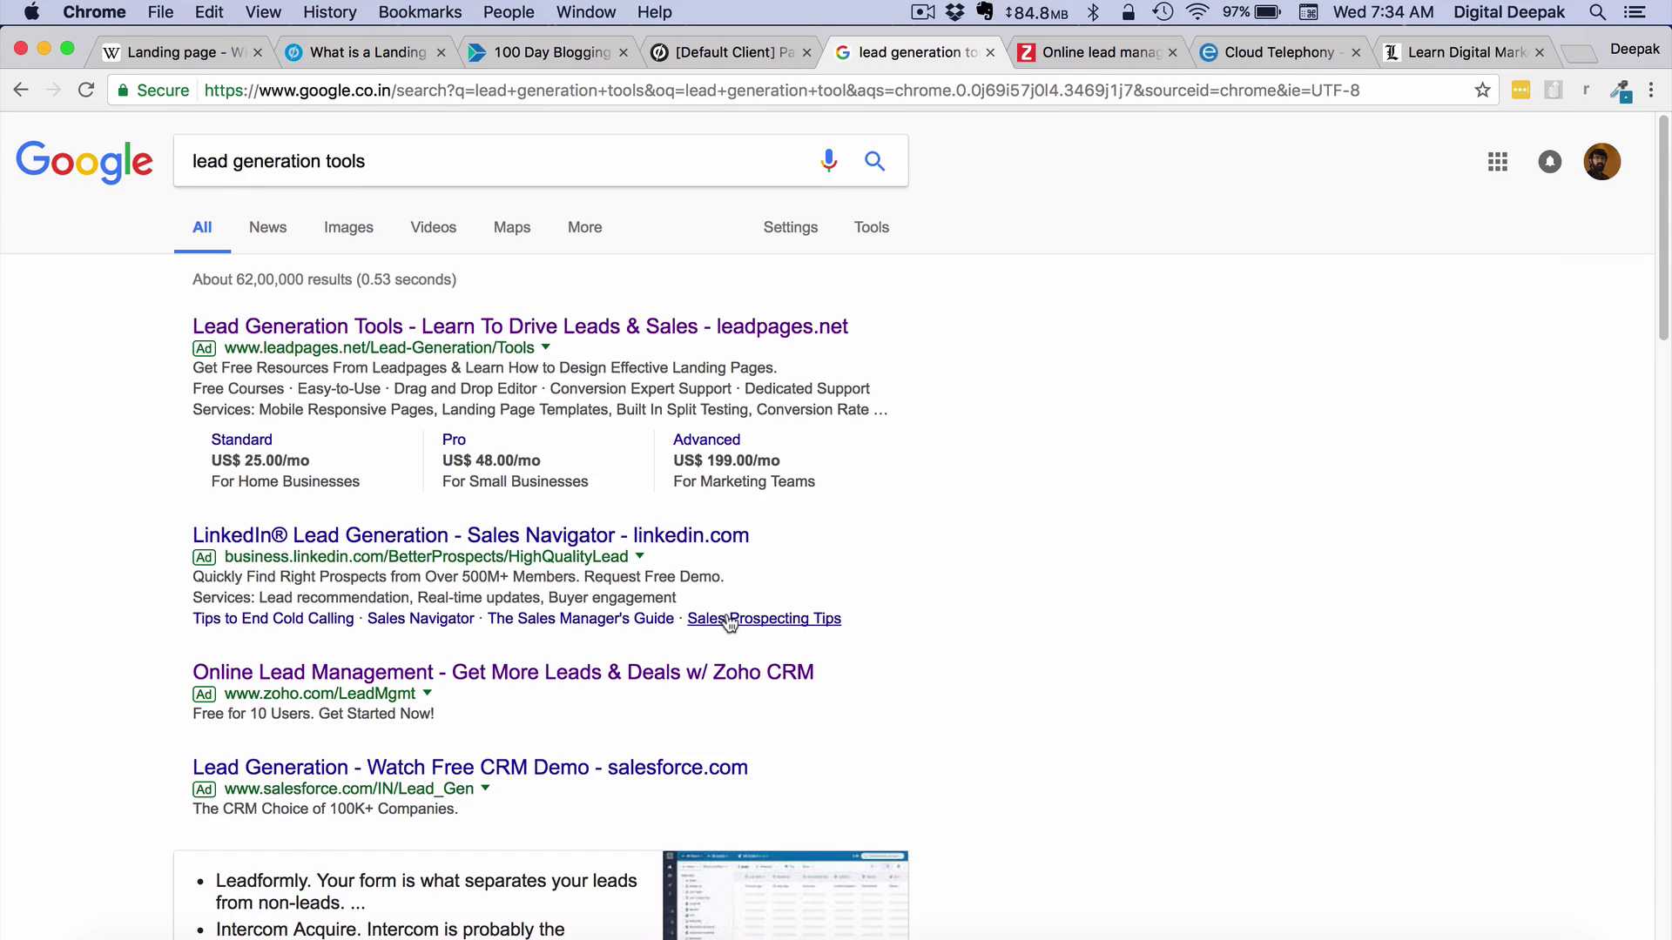
# Open the 'Online Lead Management' Zoho CRM ad from the lead generation results
pyautogui.scroll(-2, 671, 622)
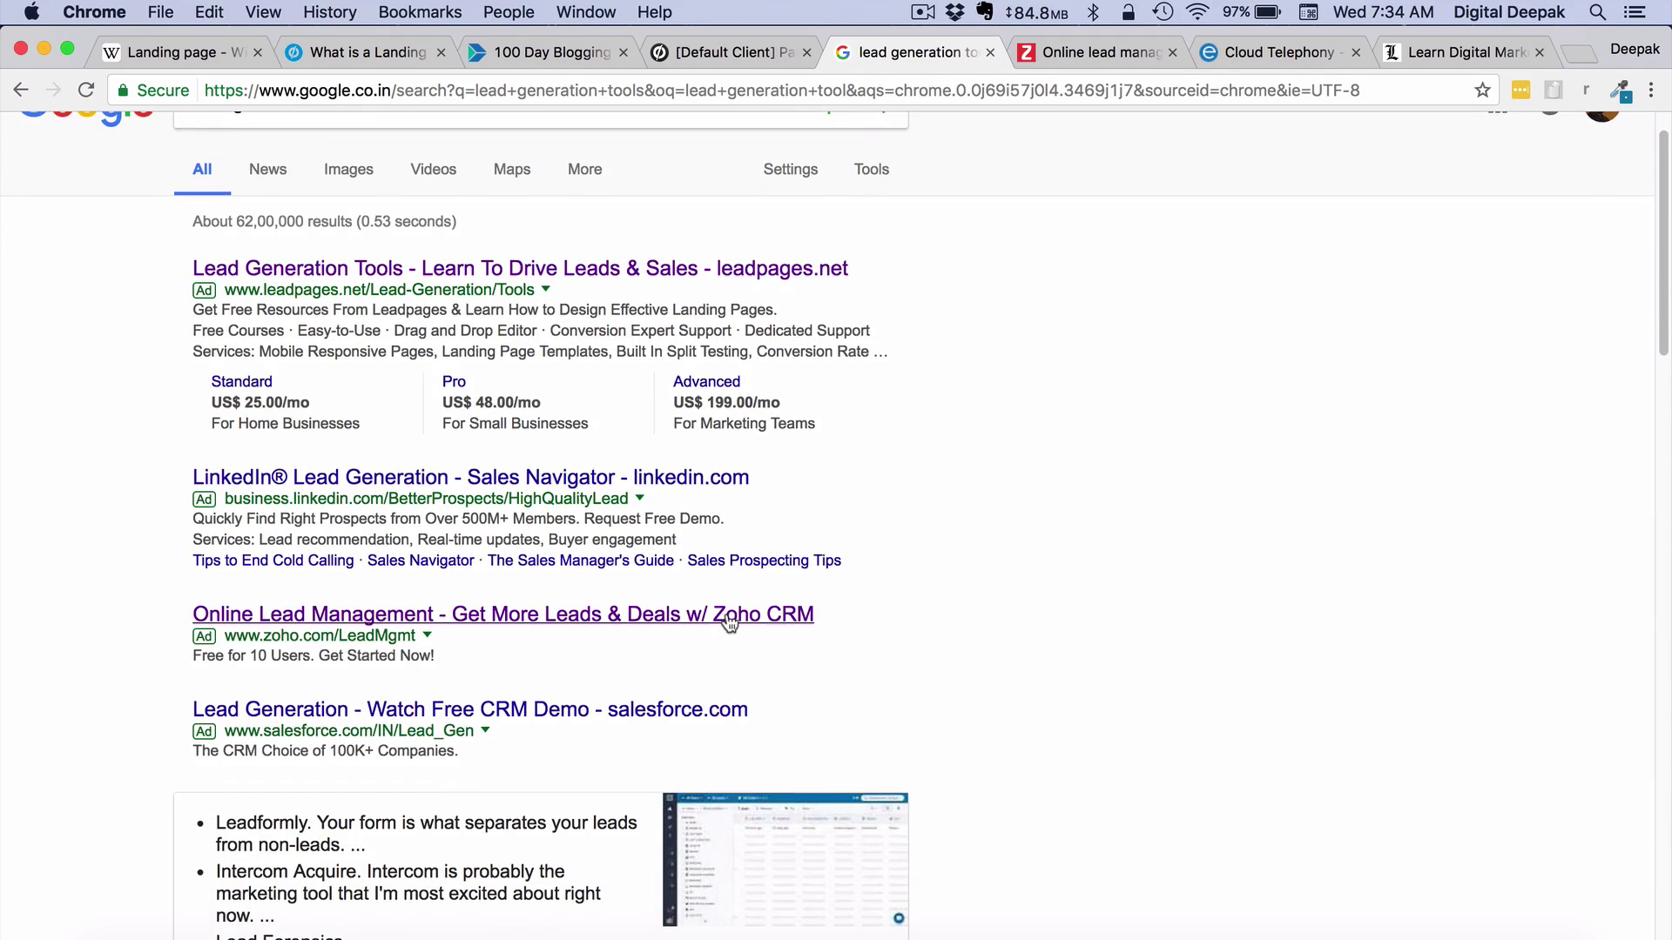
pyautogui.click(608, 616)
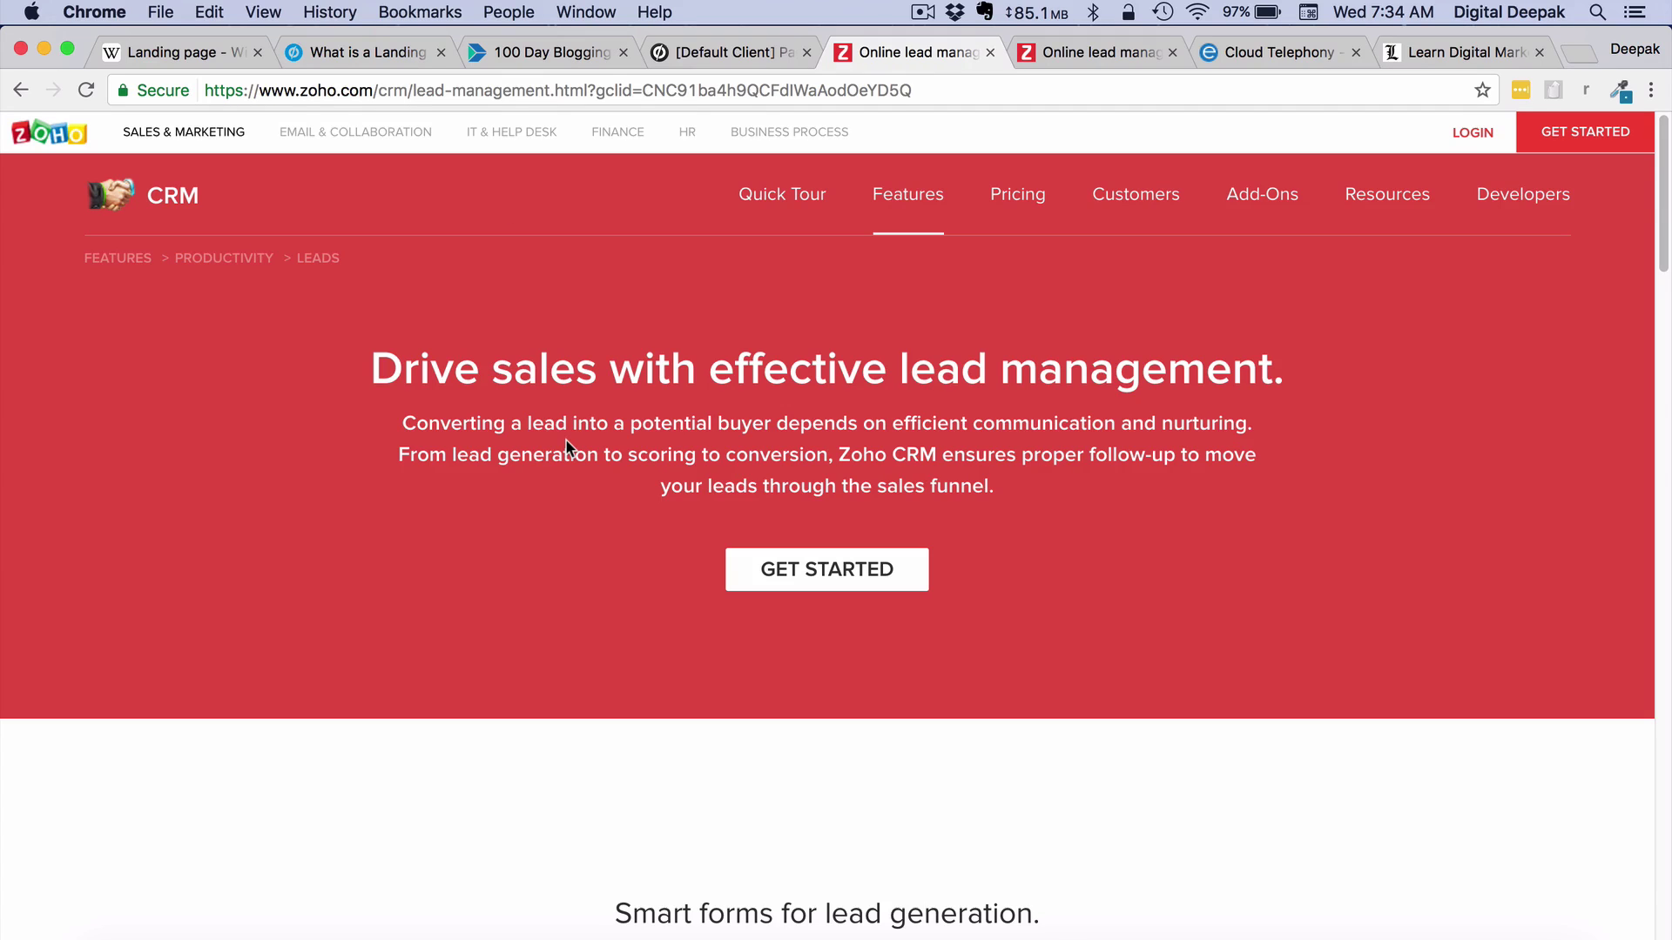
# Browse Zoho's lead management features, then open the CRM pricing plans from Standard ₹720 to Ultimate ₹6000
pyautogui.scroll(-3, 567, 447)
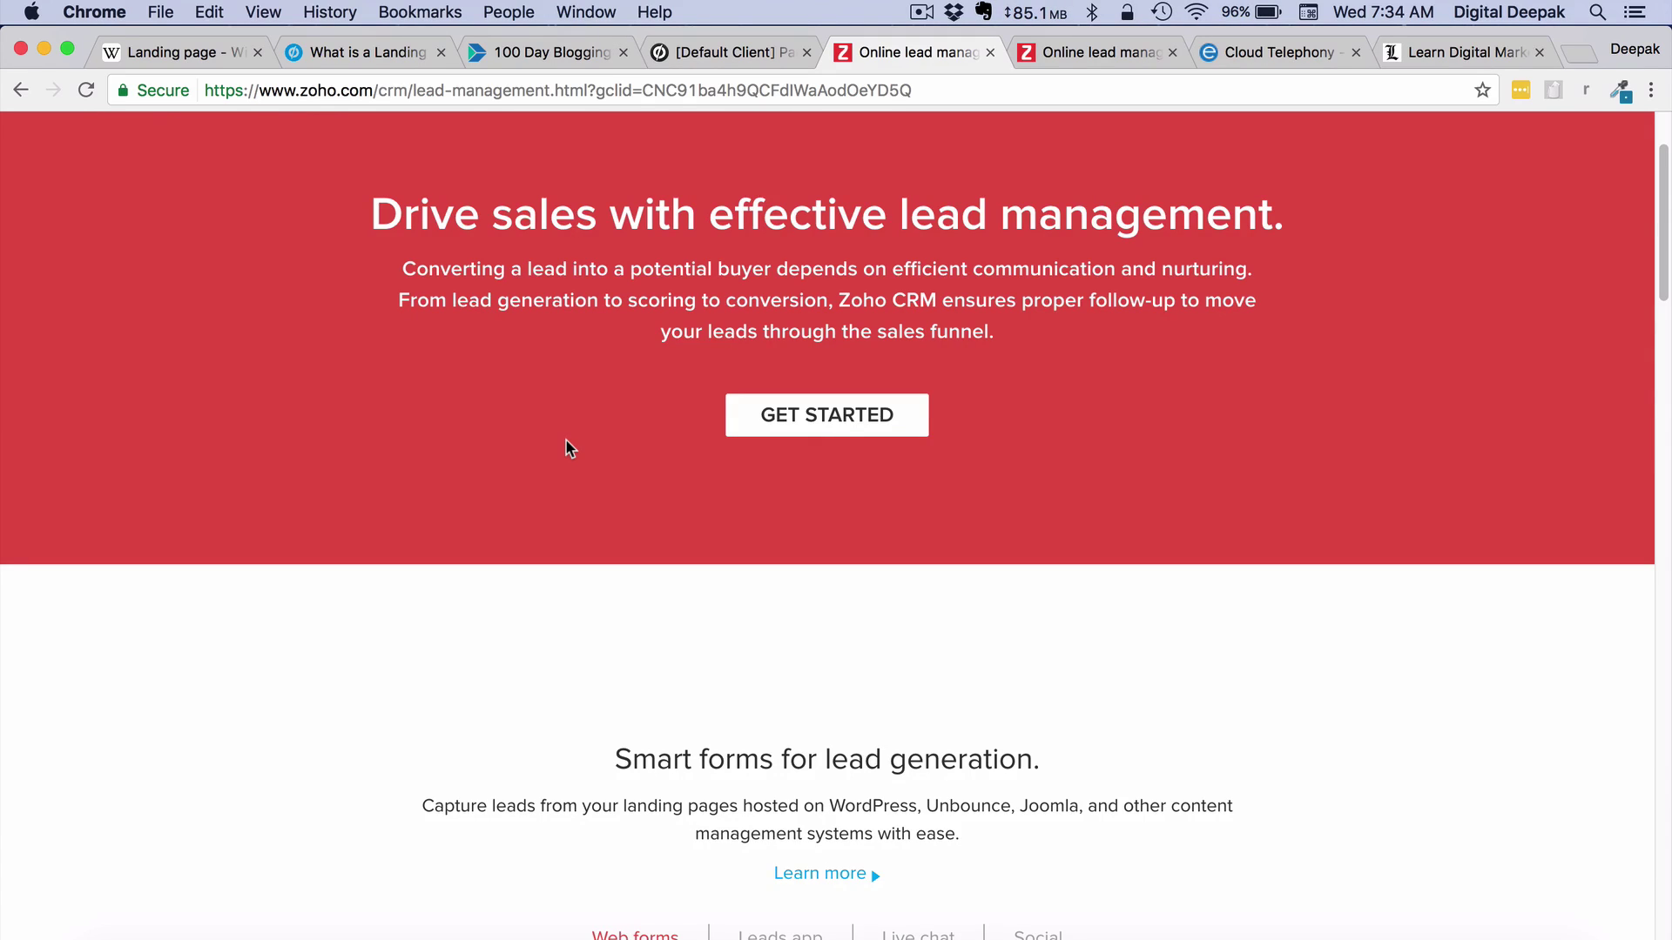
pyautogui.scroll(-10, 568, 448)
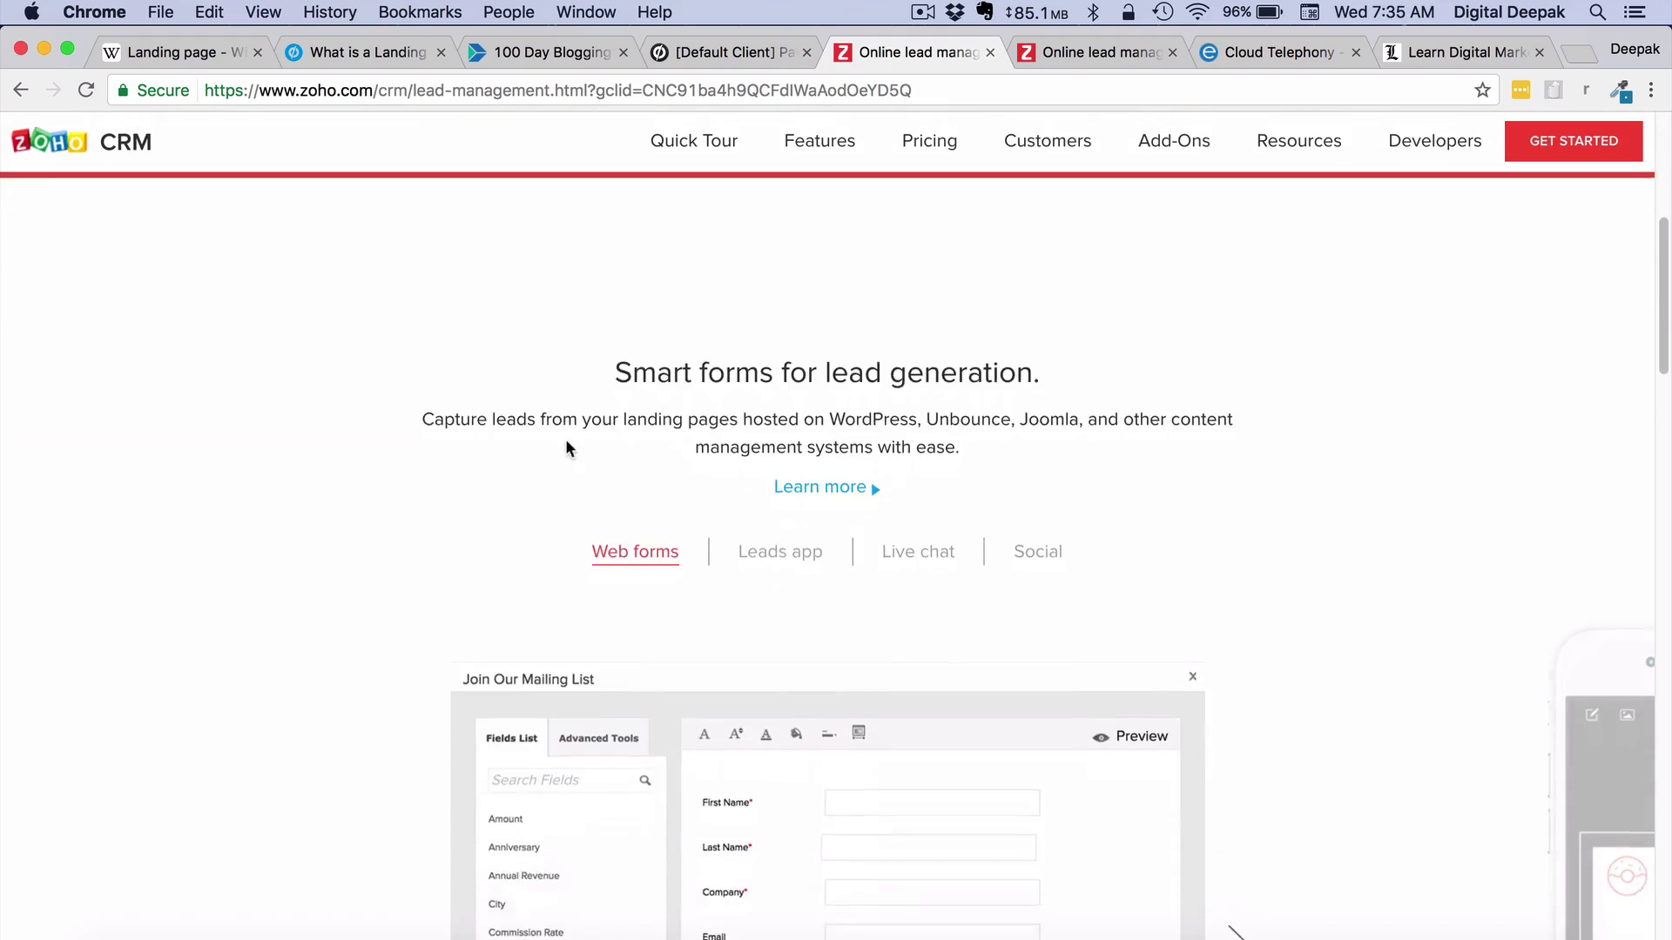
pyautogui.scroll(-20, 566, 448)
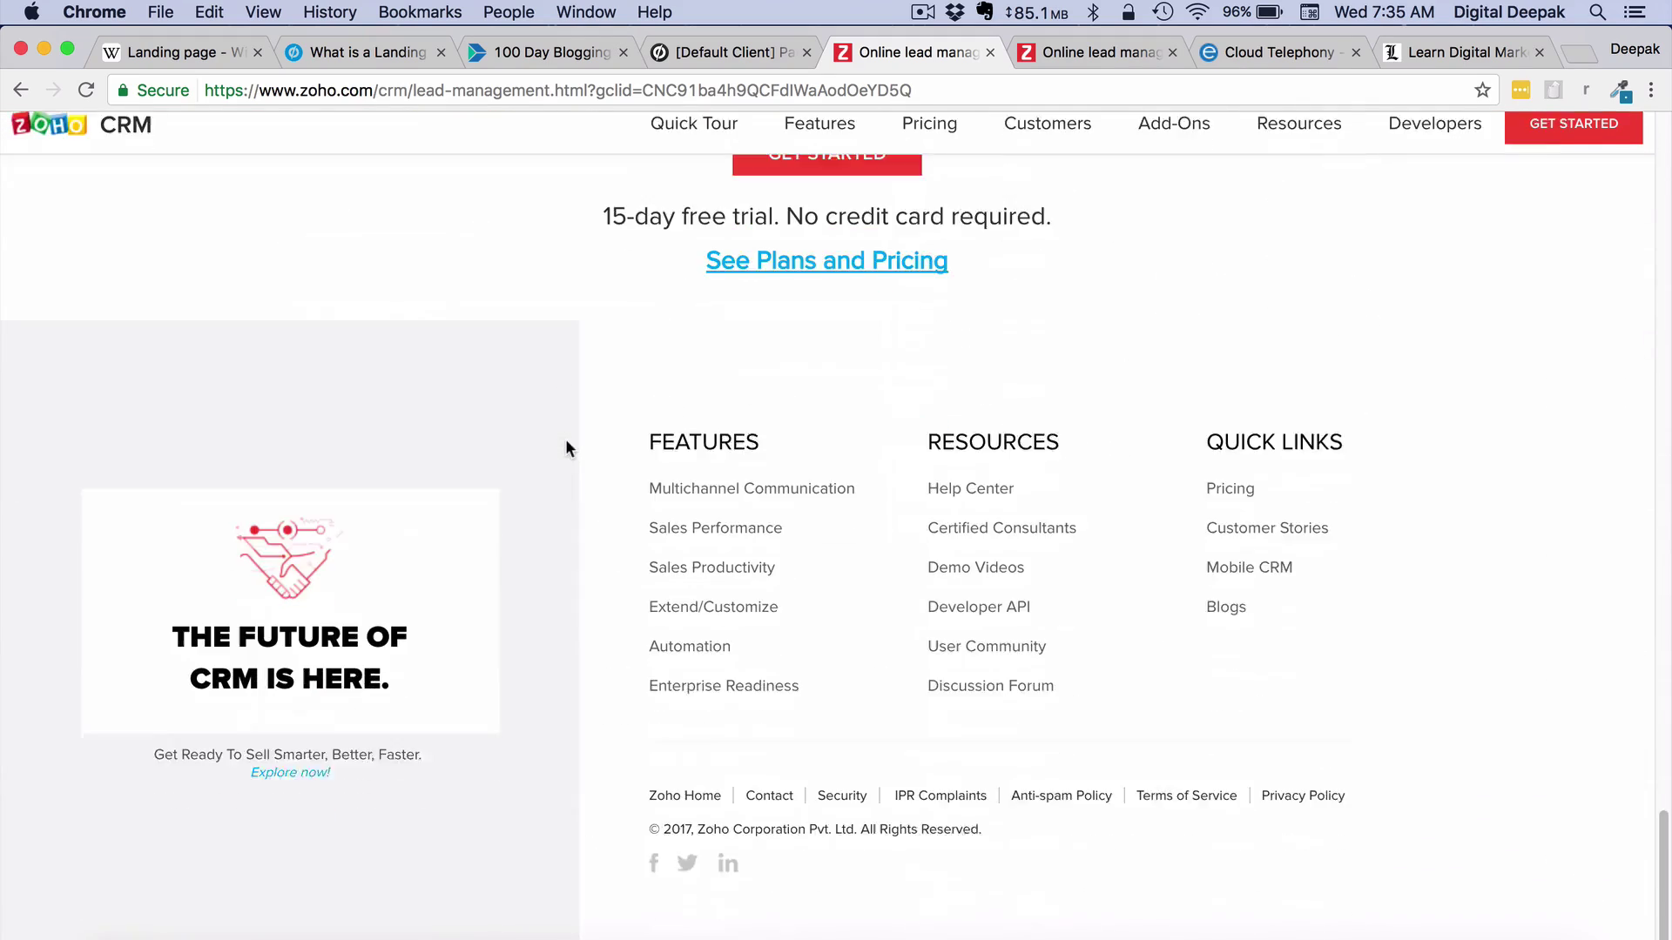
pyautogui.scroll(15, 566, 449)
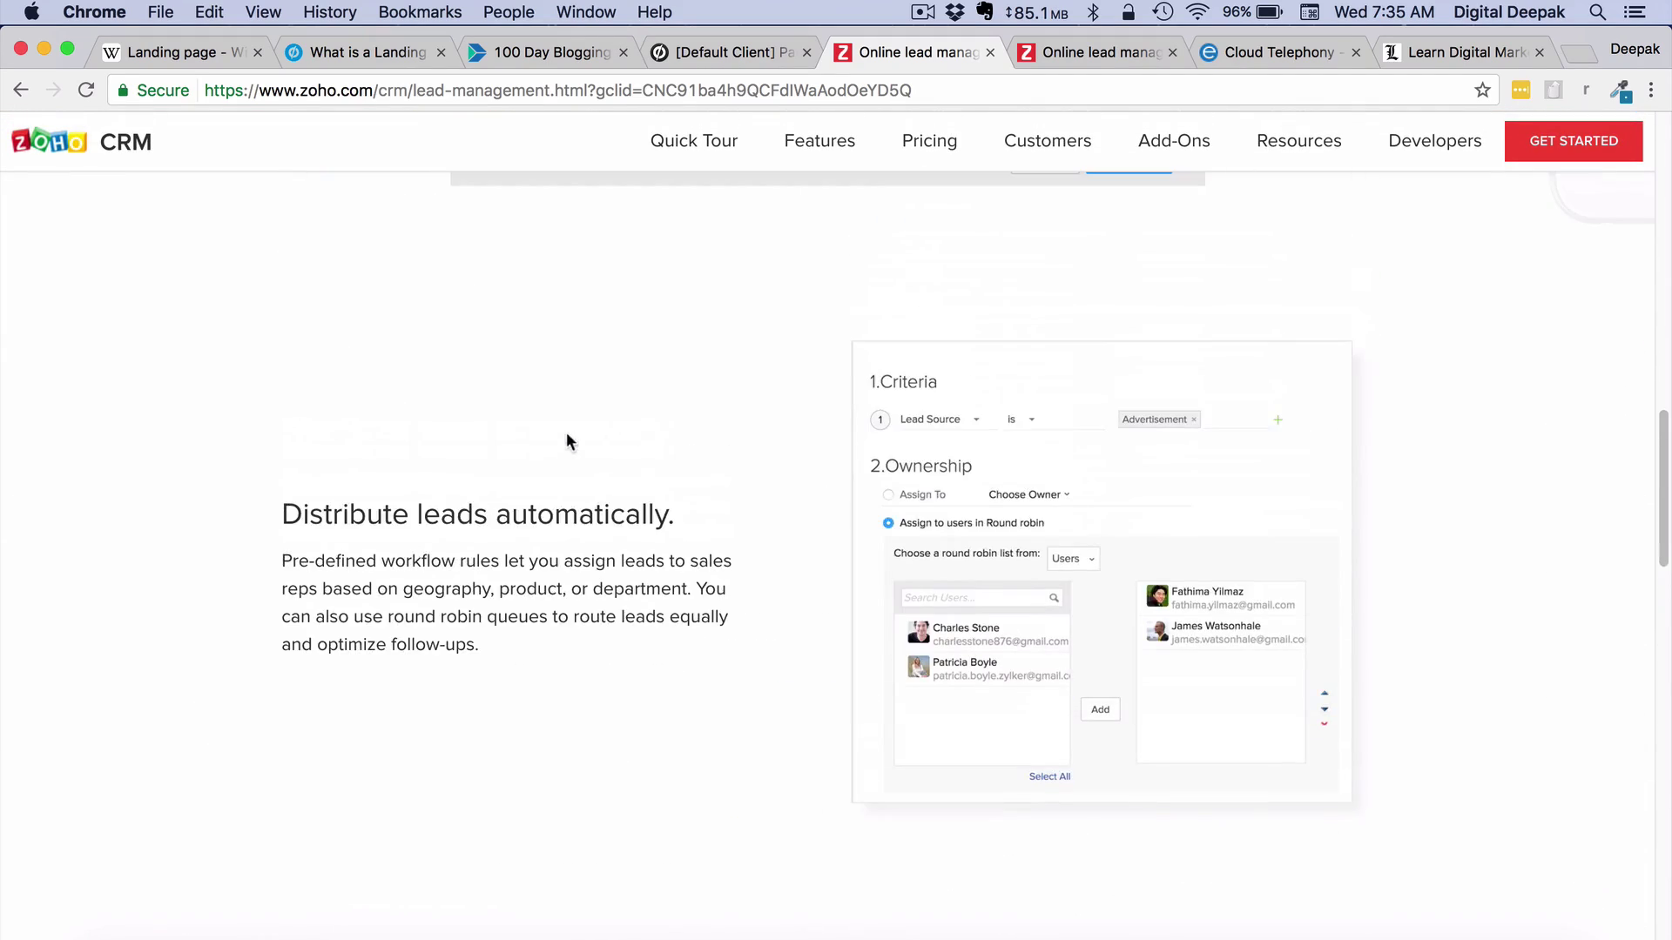
pyautogui.scroll(15, 791, 228)
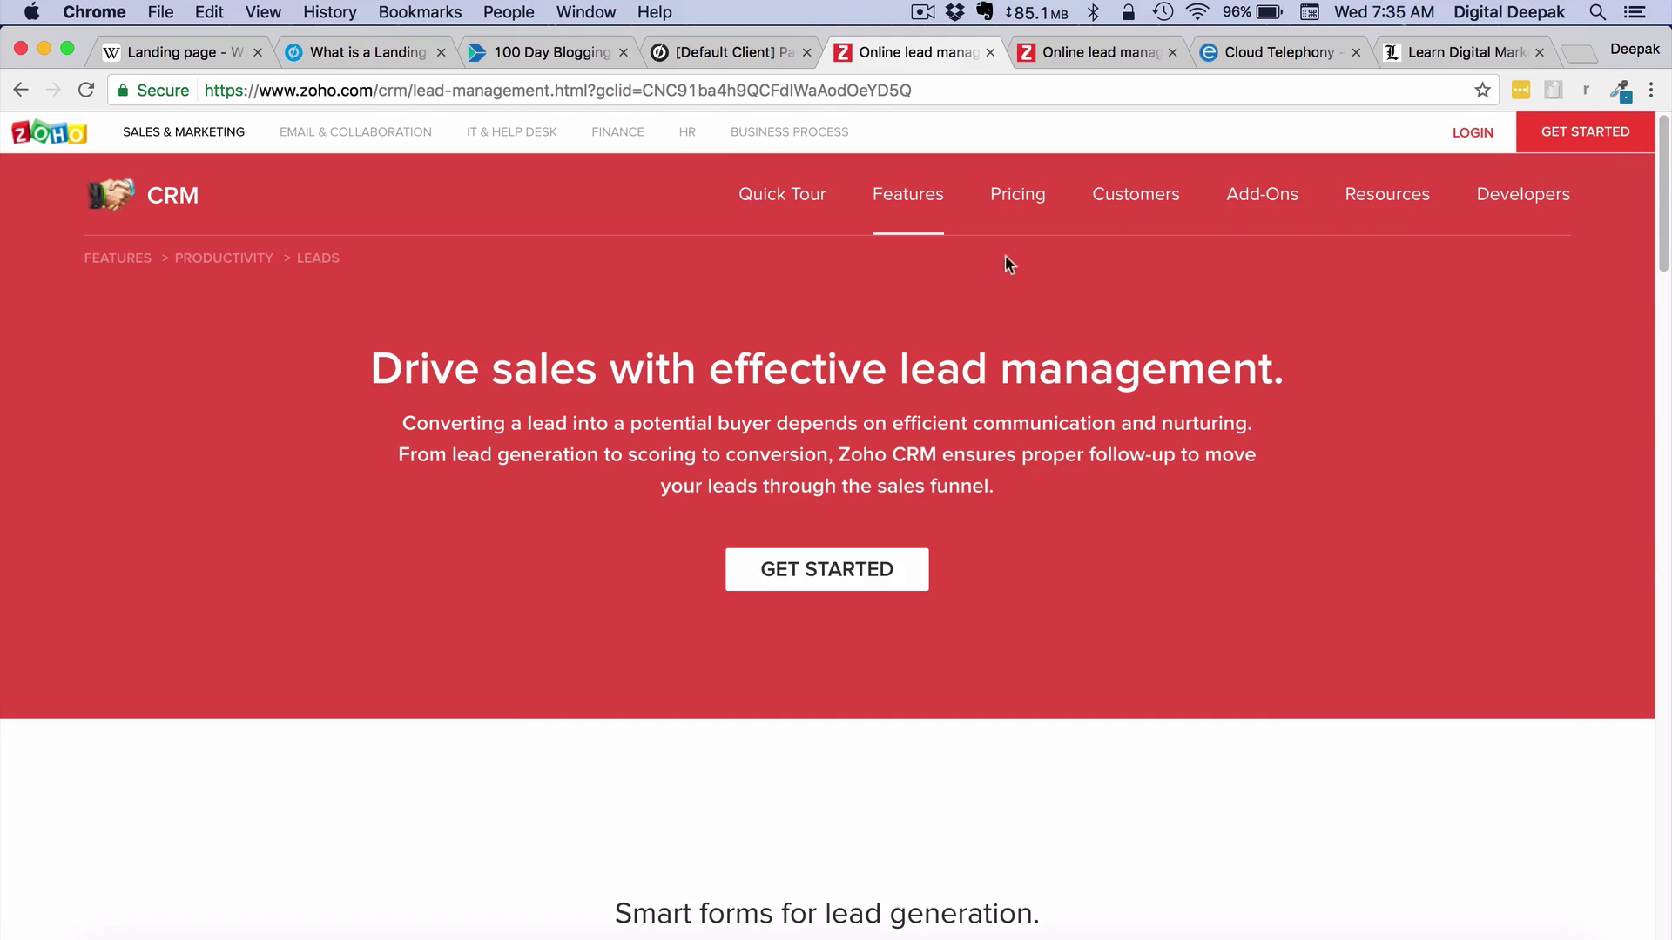
pyautogui.click(1010, 216)
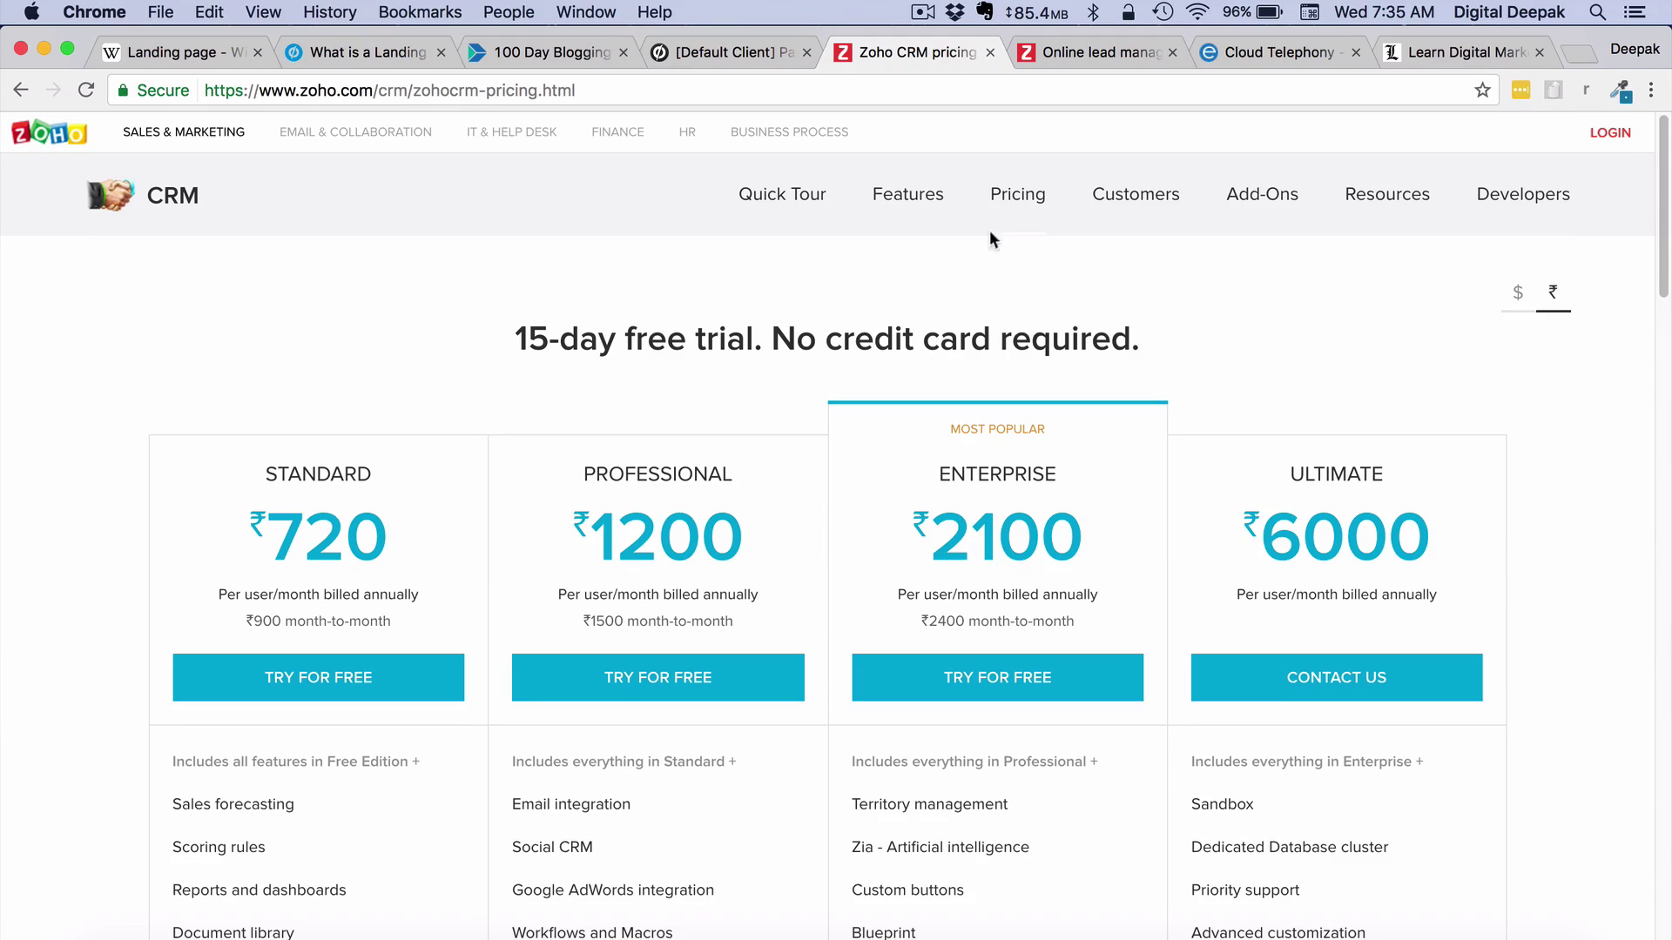
pyautogui.click(1079, 98)
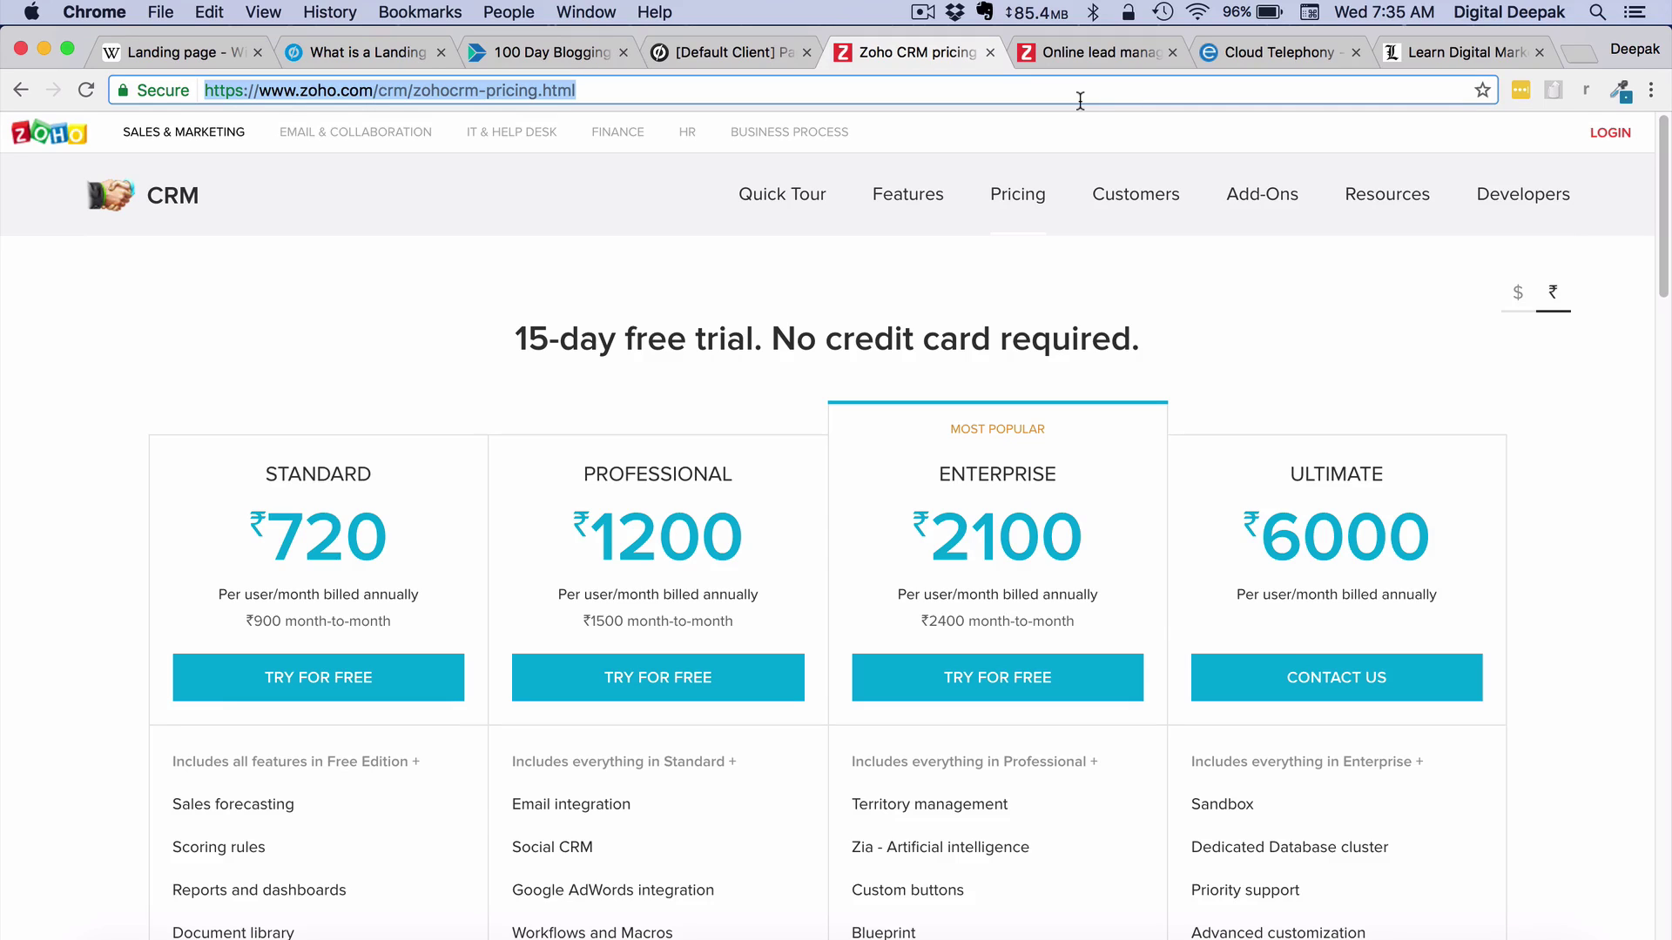
# Search Google for 'cloud telephony' and open the Exotel ad's landing page
pyautogui.write('cloud tele')
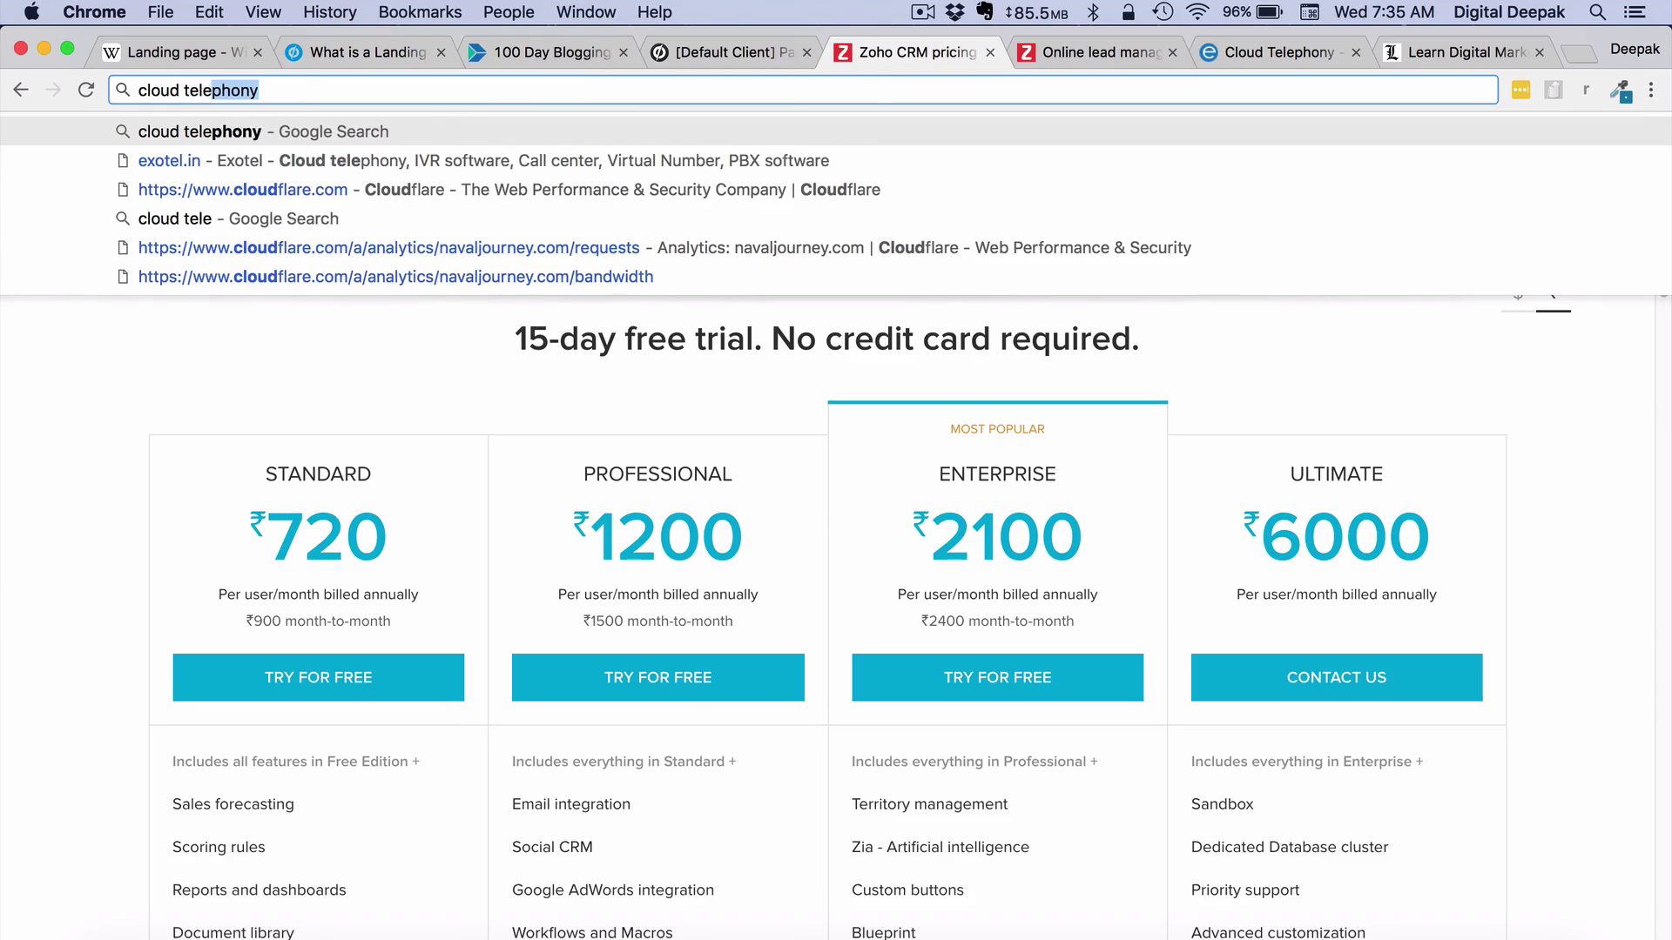
pyautogui.press('Return')
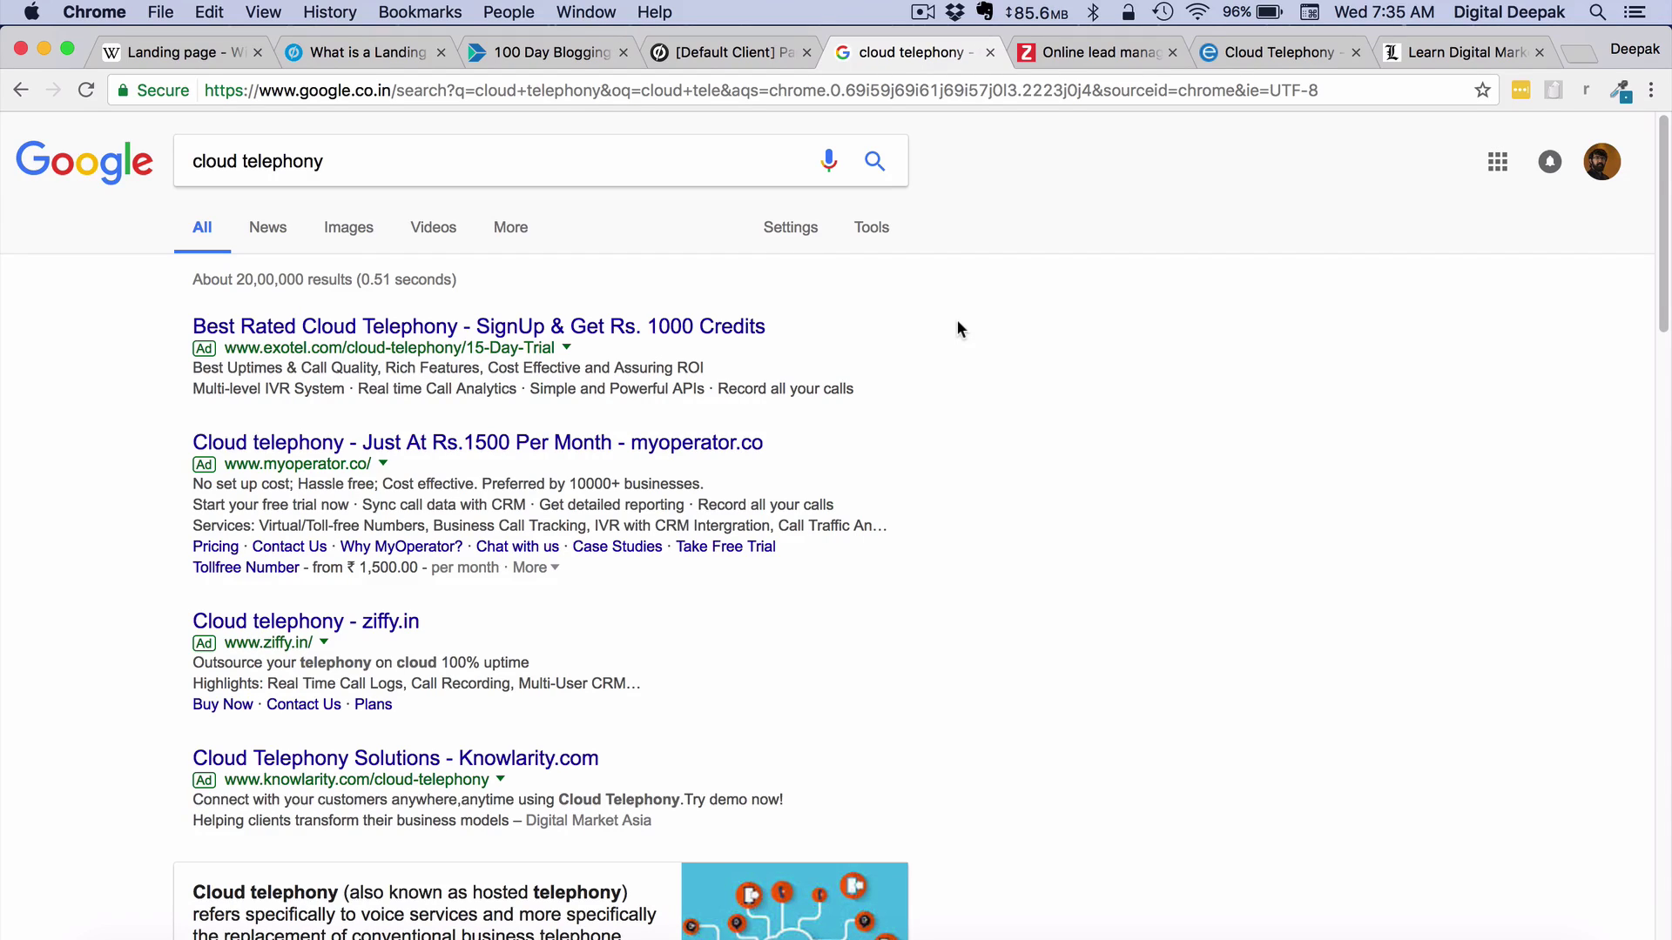
pyautogui.click(753, 337)
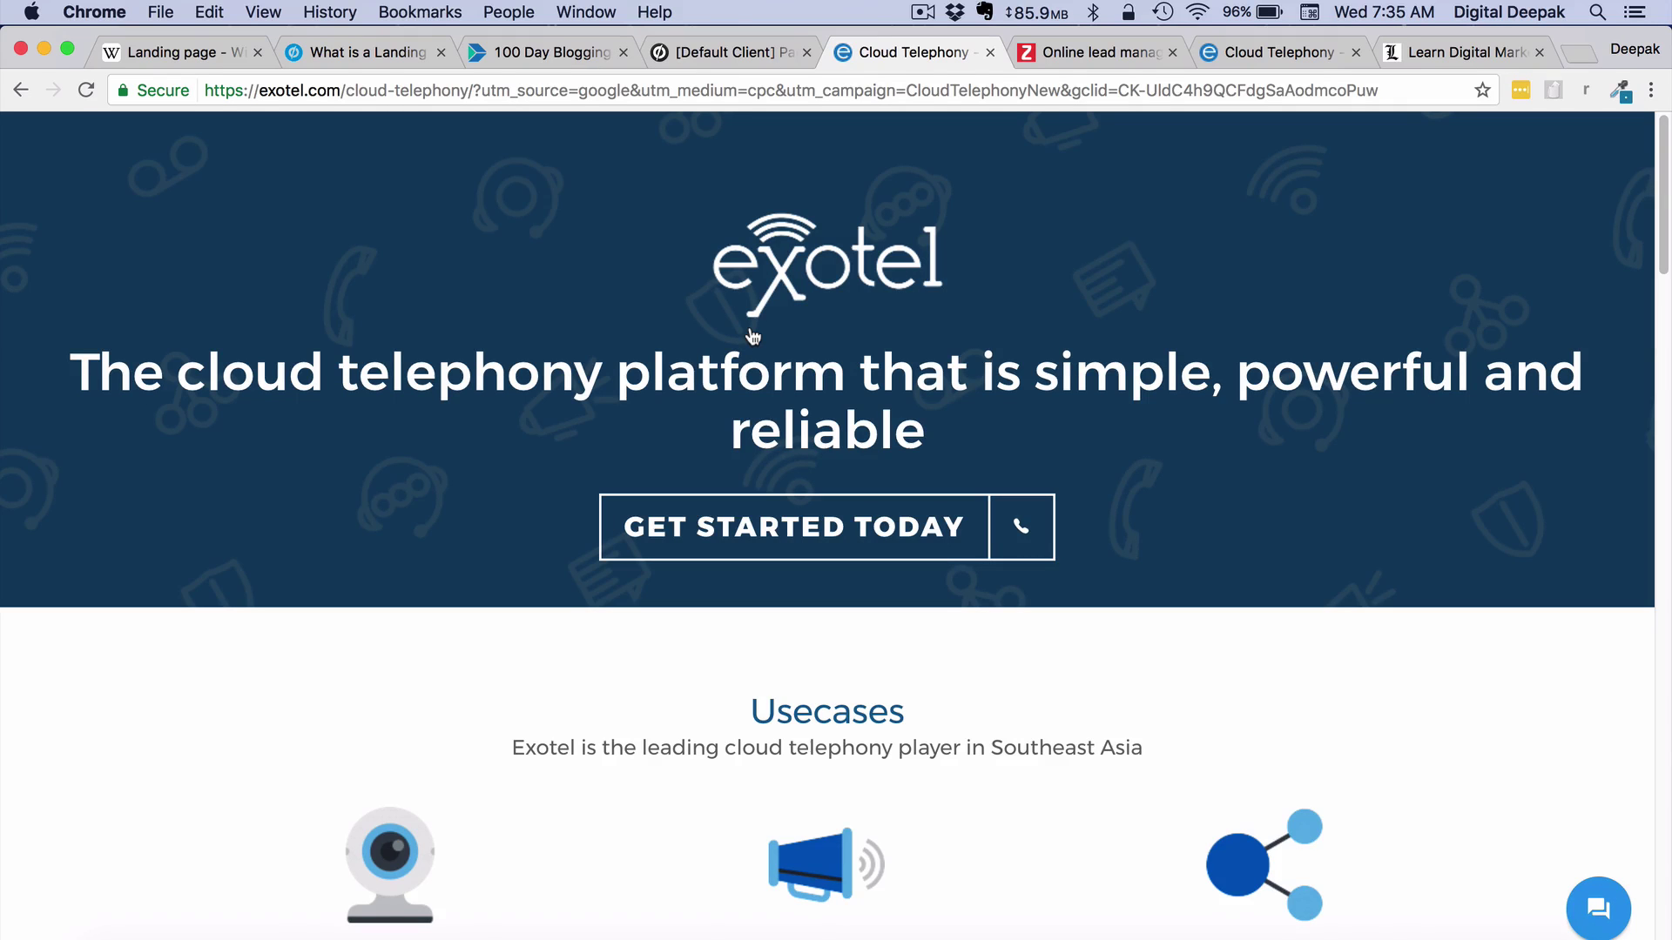
# Scroll through the Exotel cloud telephony page down to the footer and back
pyautogui.scroll(-5, 753, 337)
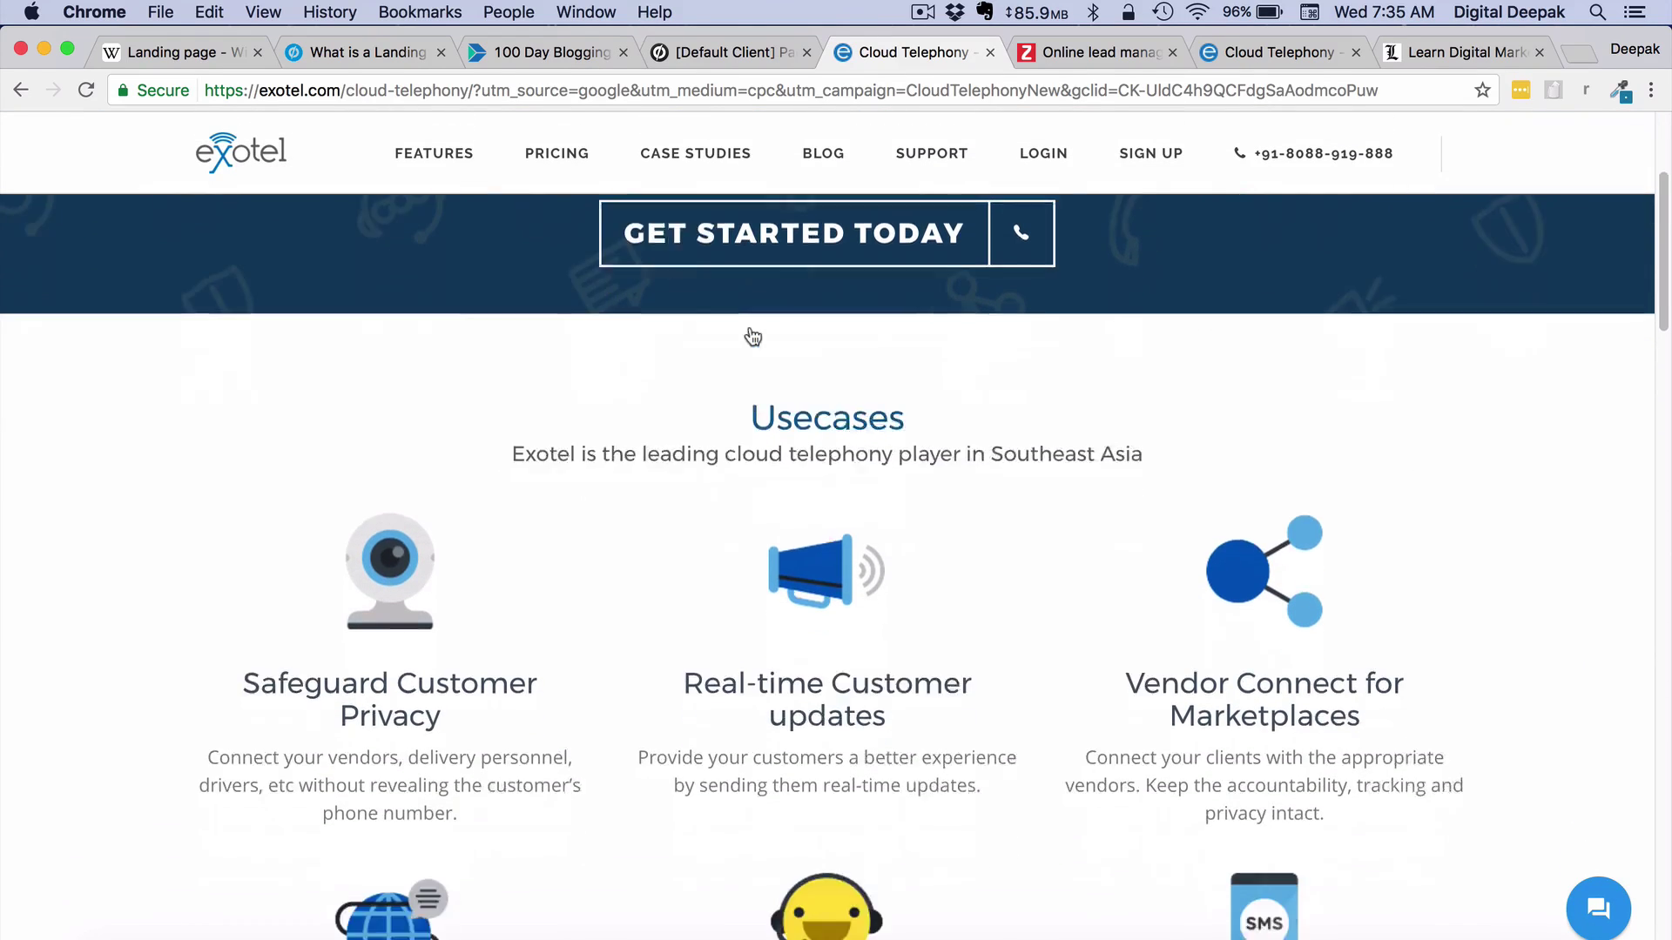
pyautogui.scroll(-10, 753, 337)
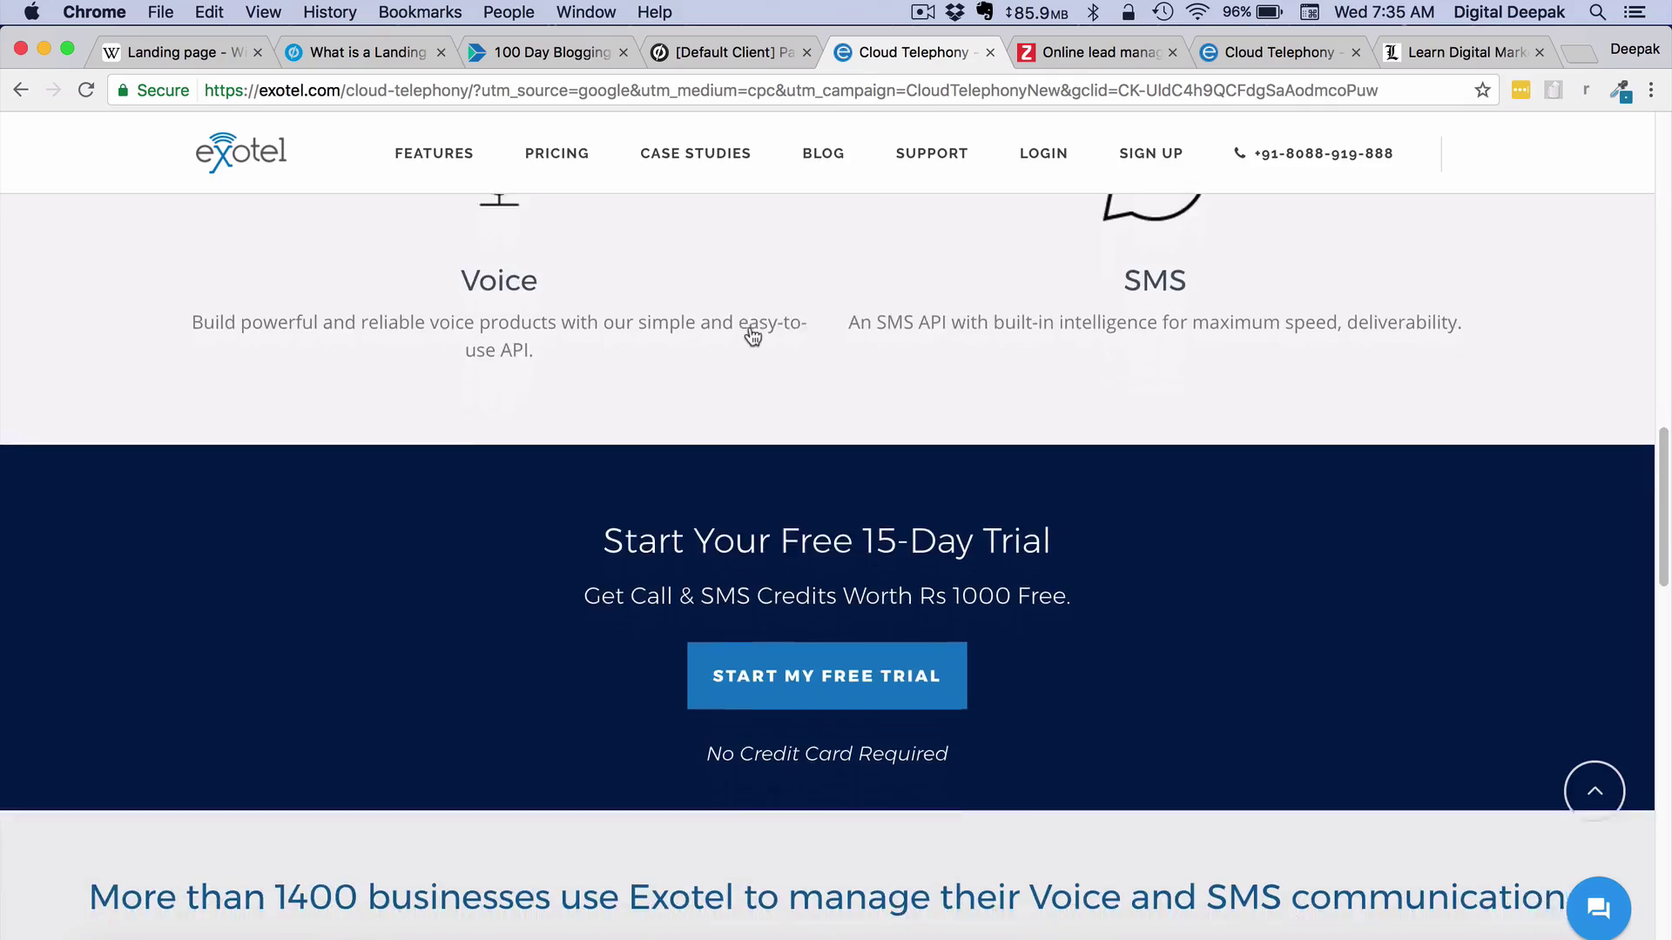
pyautogui.scroll(-7, 753, 337)
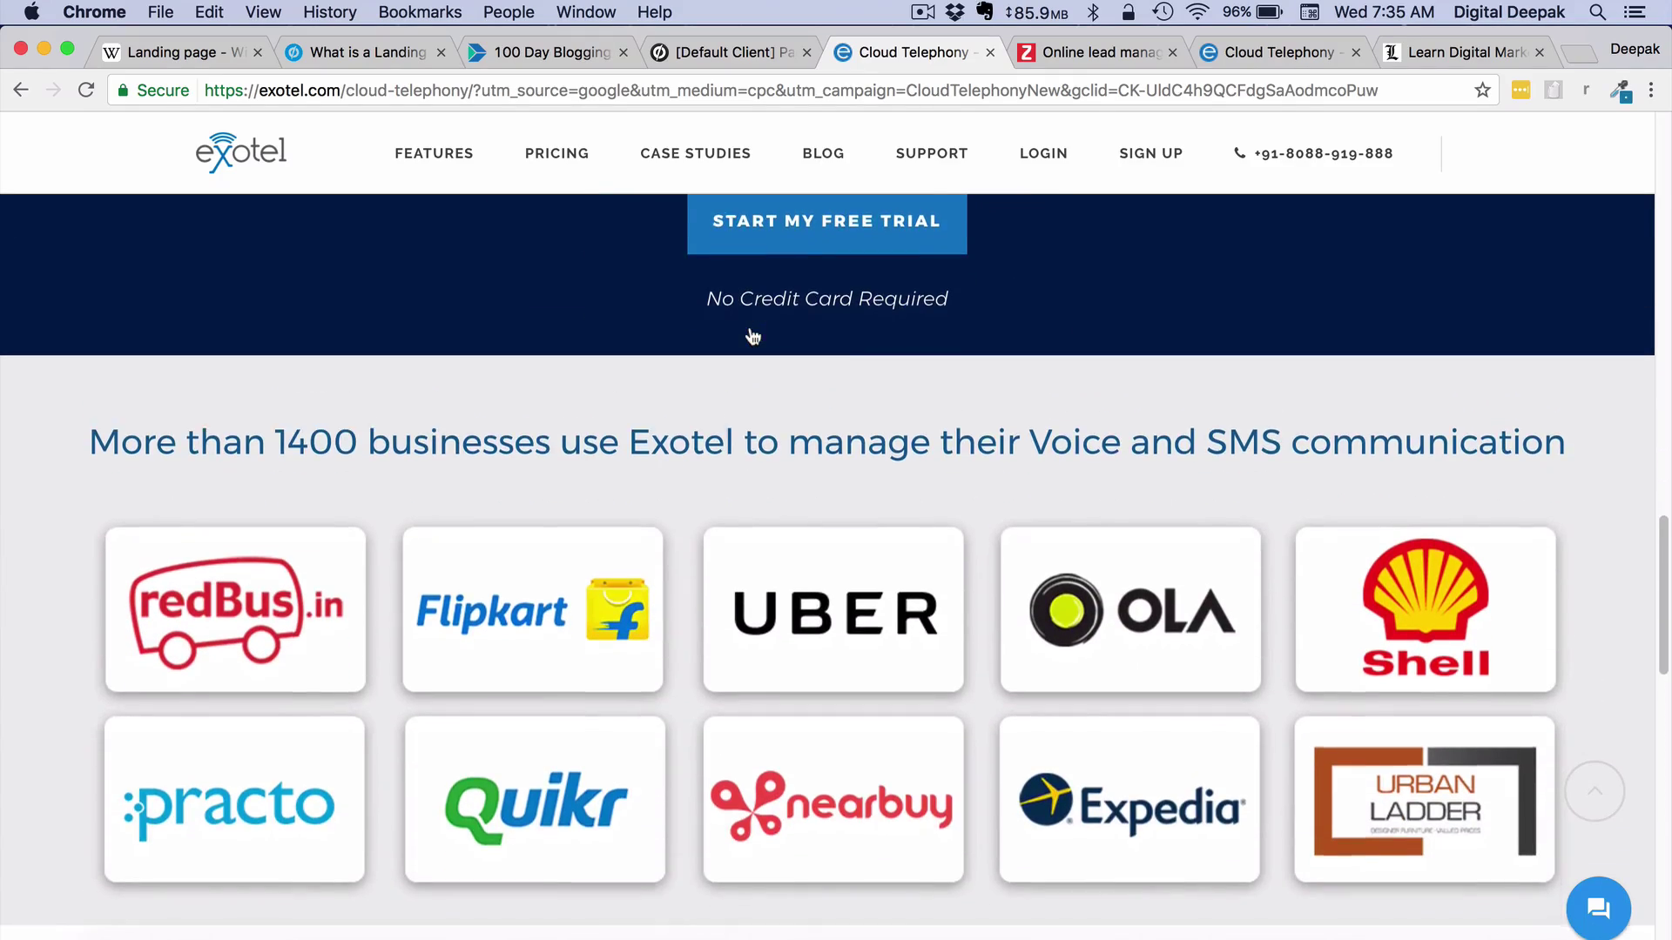
pyautogui.scroll(-15, 753, 337)
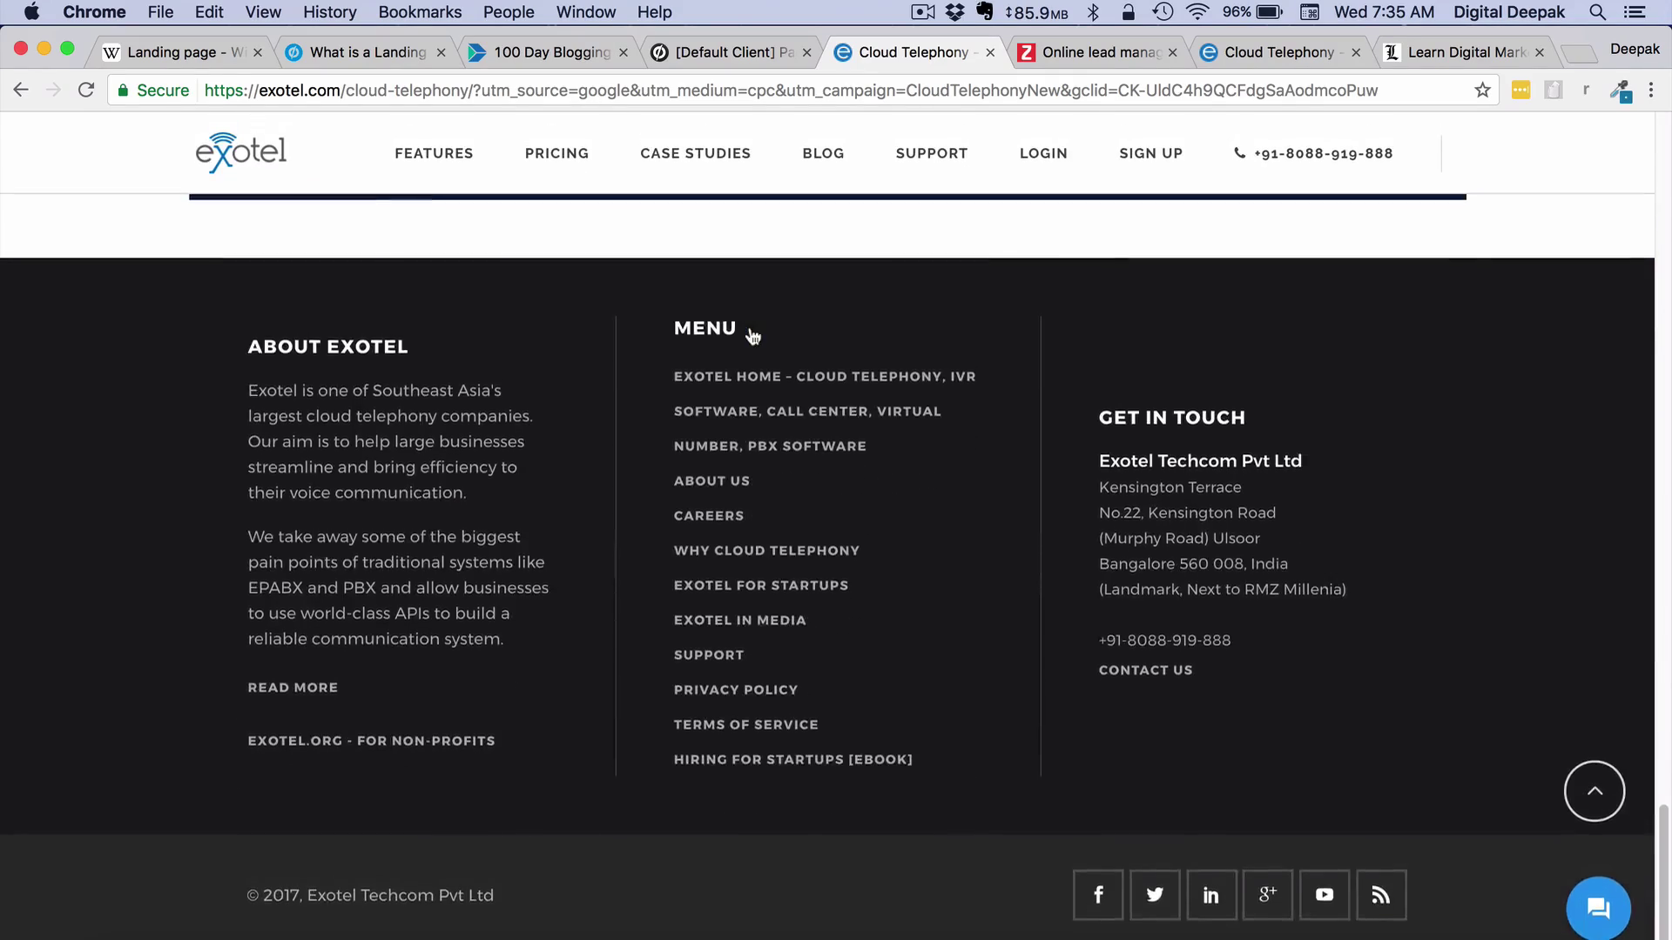
pyautogui.scroll(20, 753, 337)
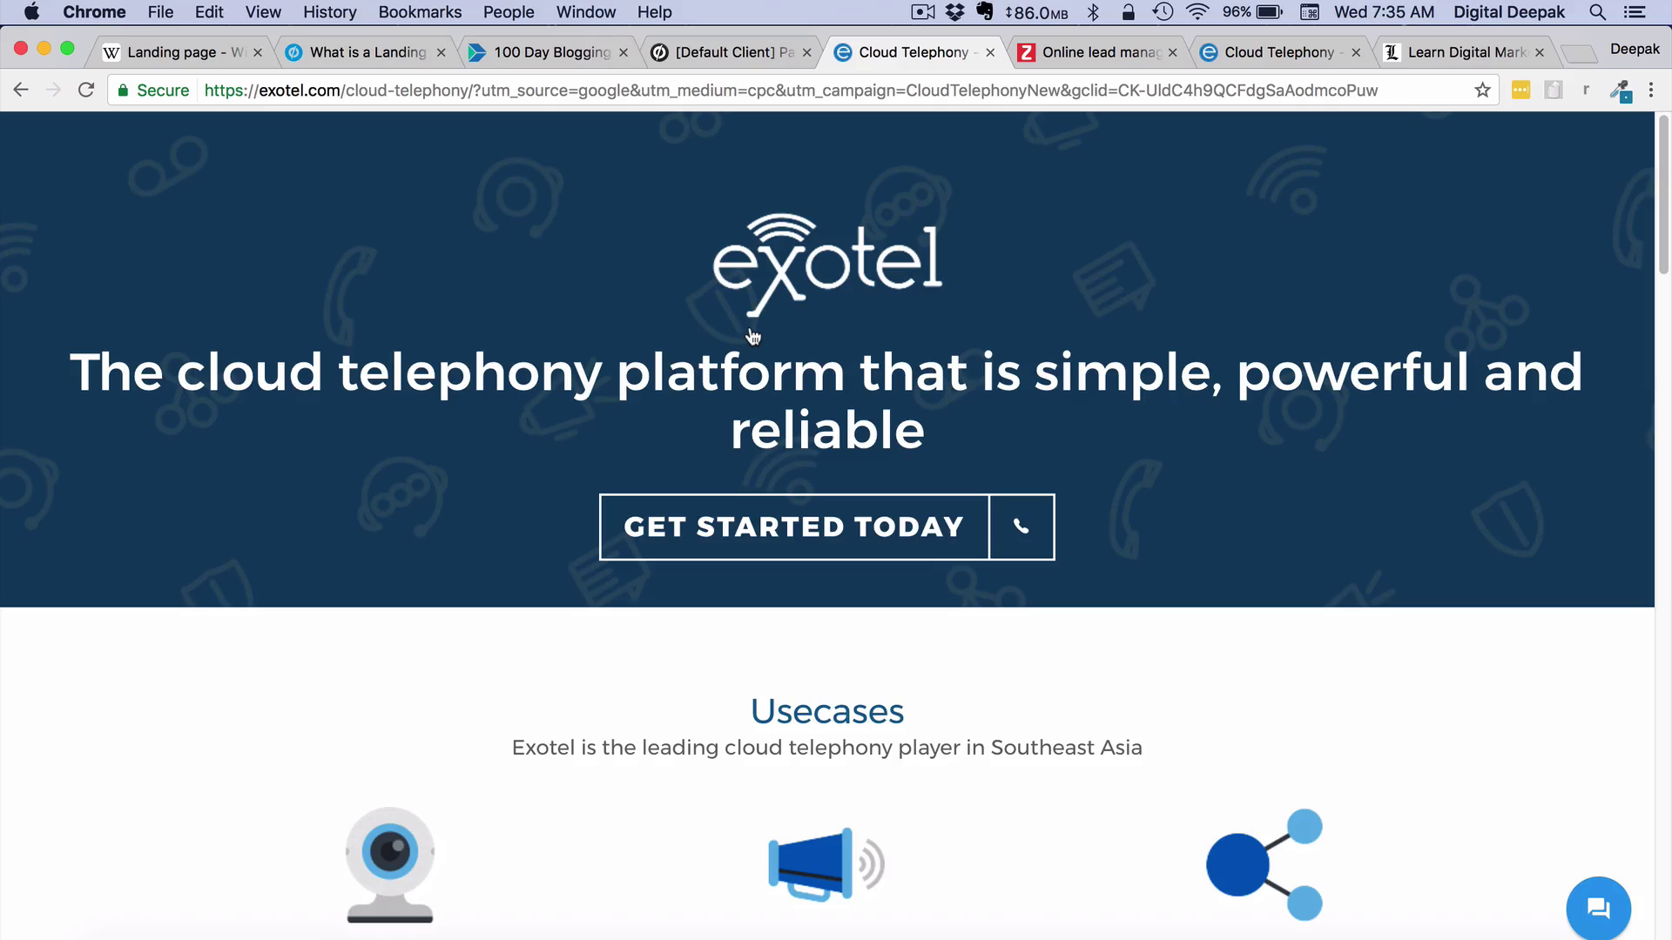
# Highlight the Exotel headline, then switch to the Learn Digital Marketing page
pyautogui.moveTo(72, 366); pyautogui.dragTo(779, 435)
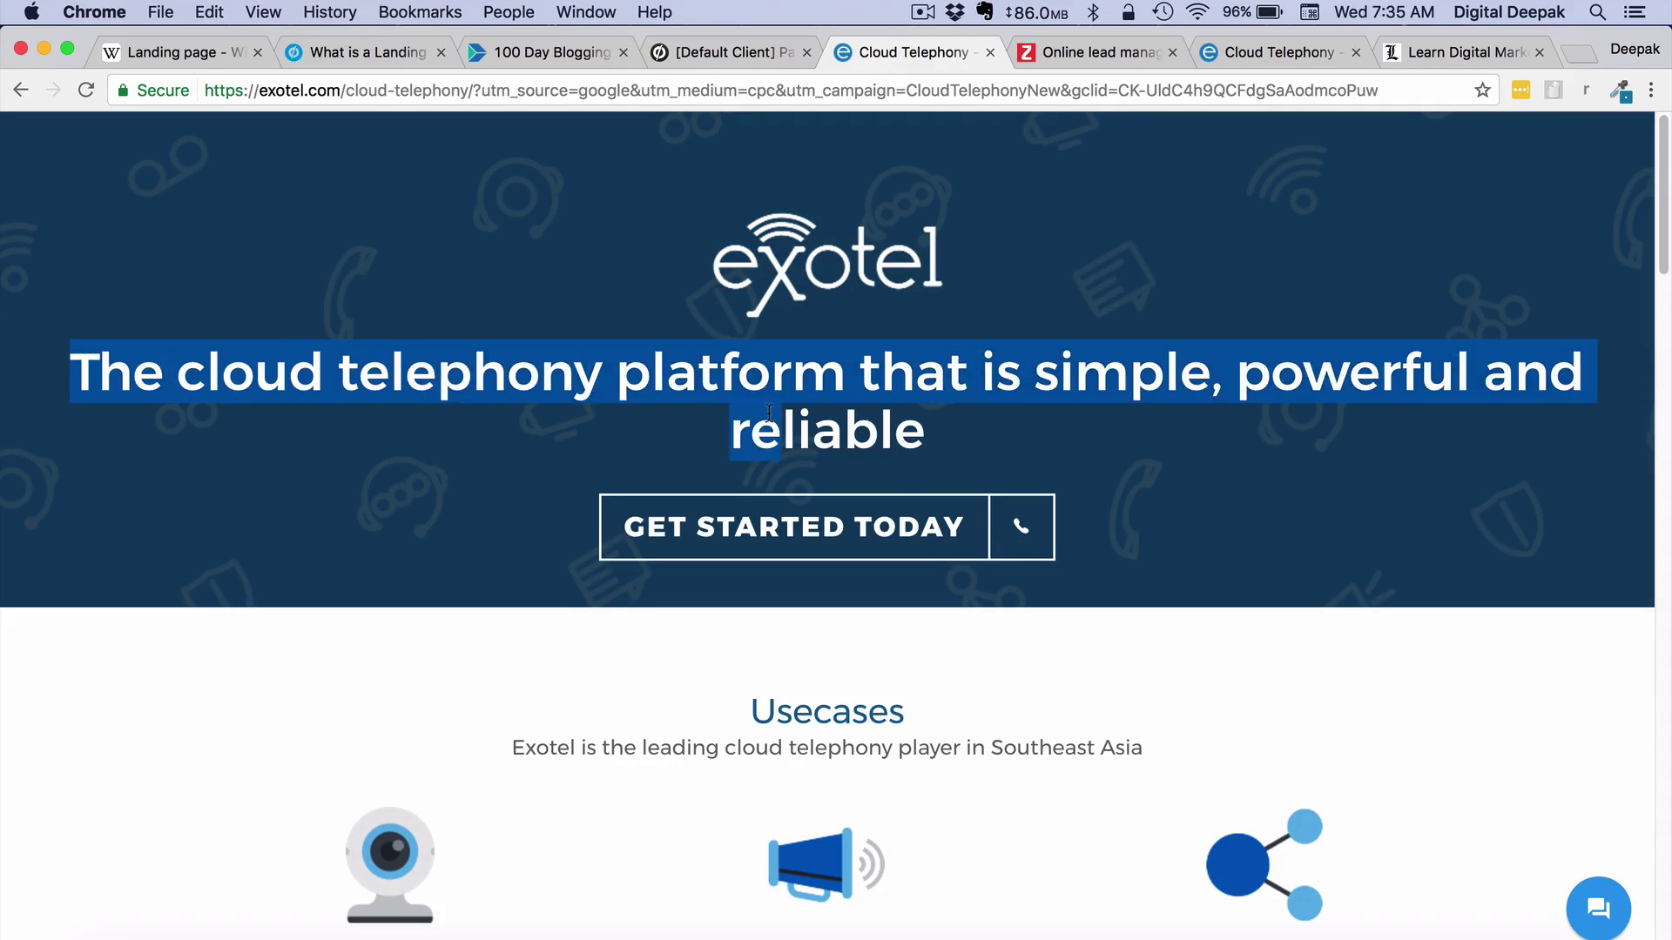
pyautogui.click(1116, 430)
pyautogui.scroll(-7, 1115, 431)
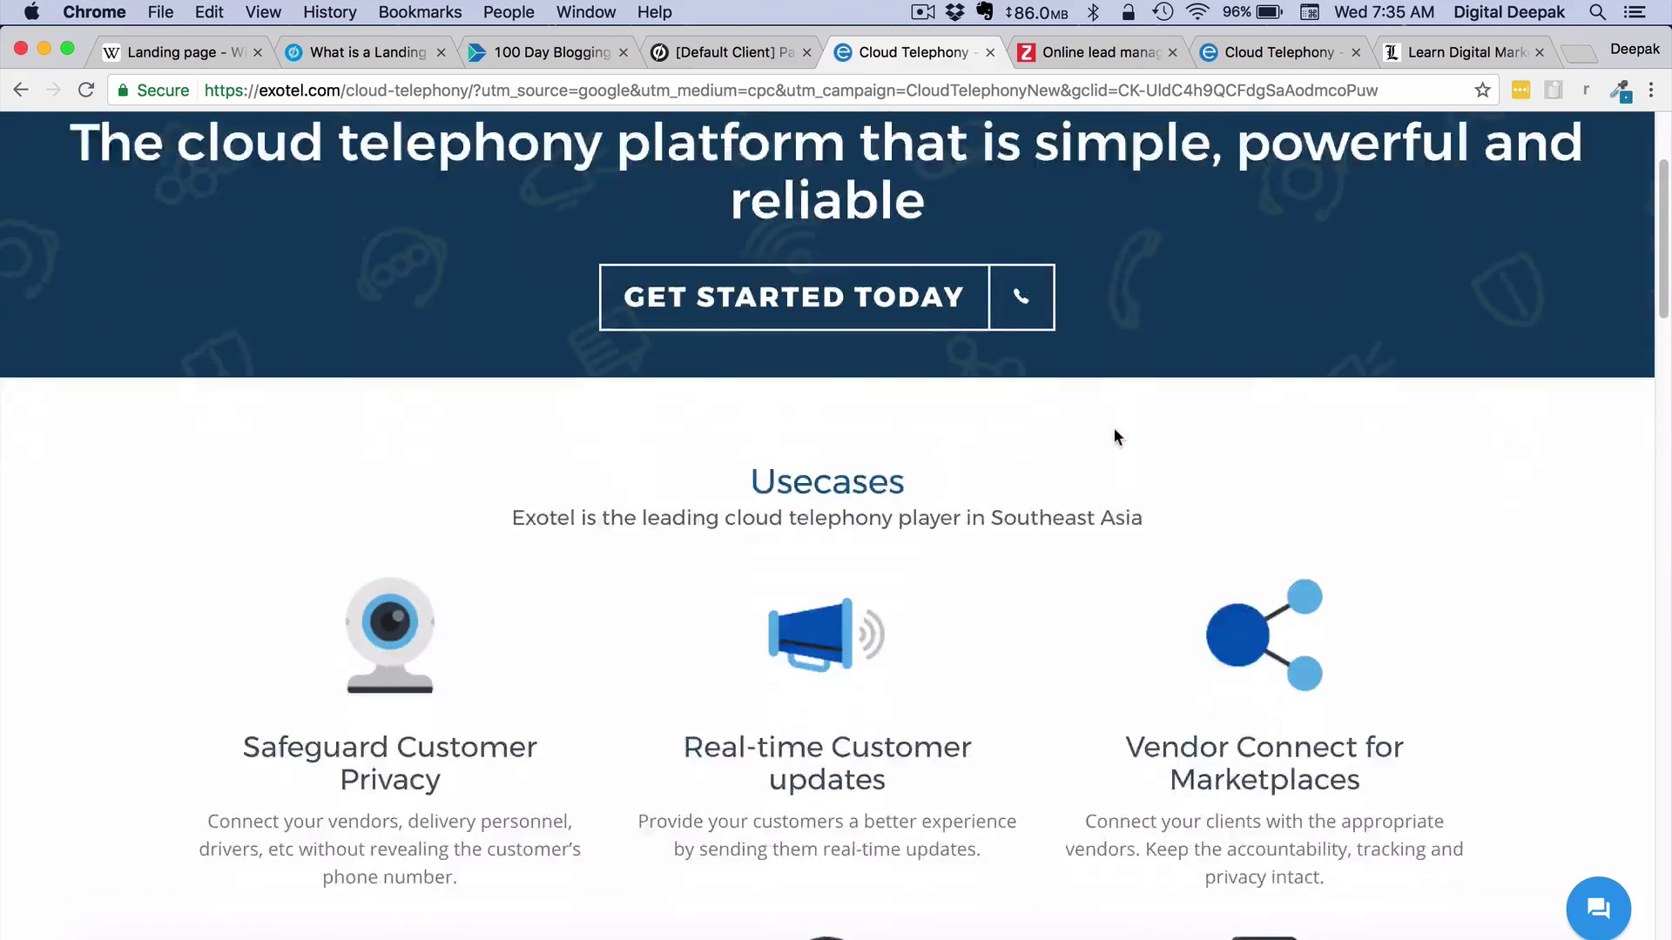
pyautogui.scroll(7, 1114, 430)
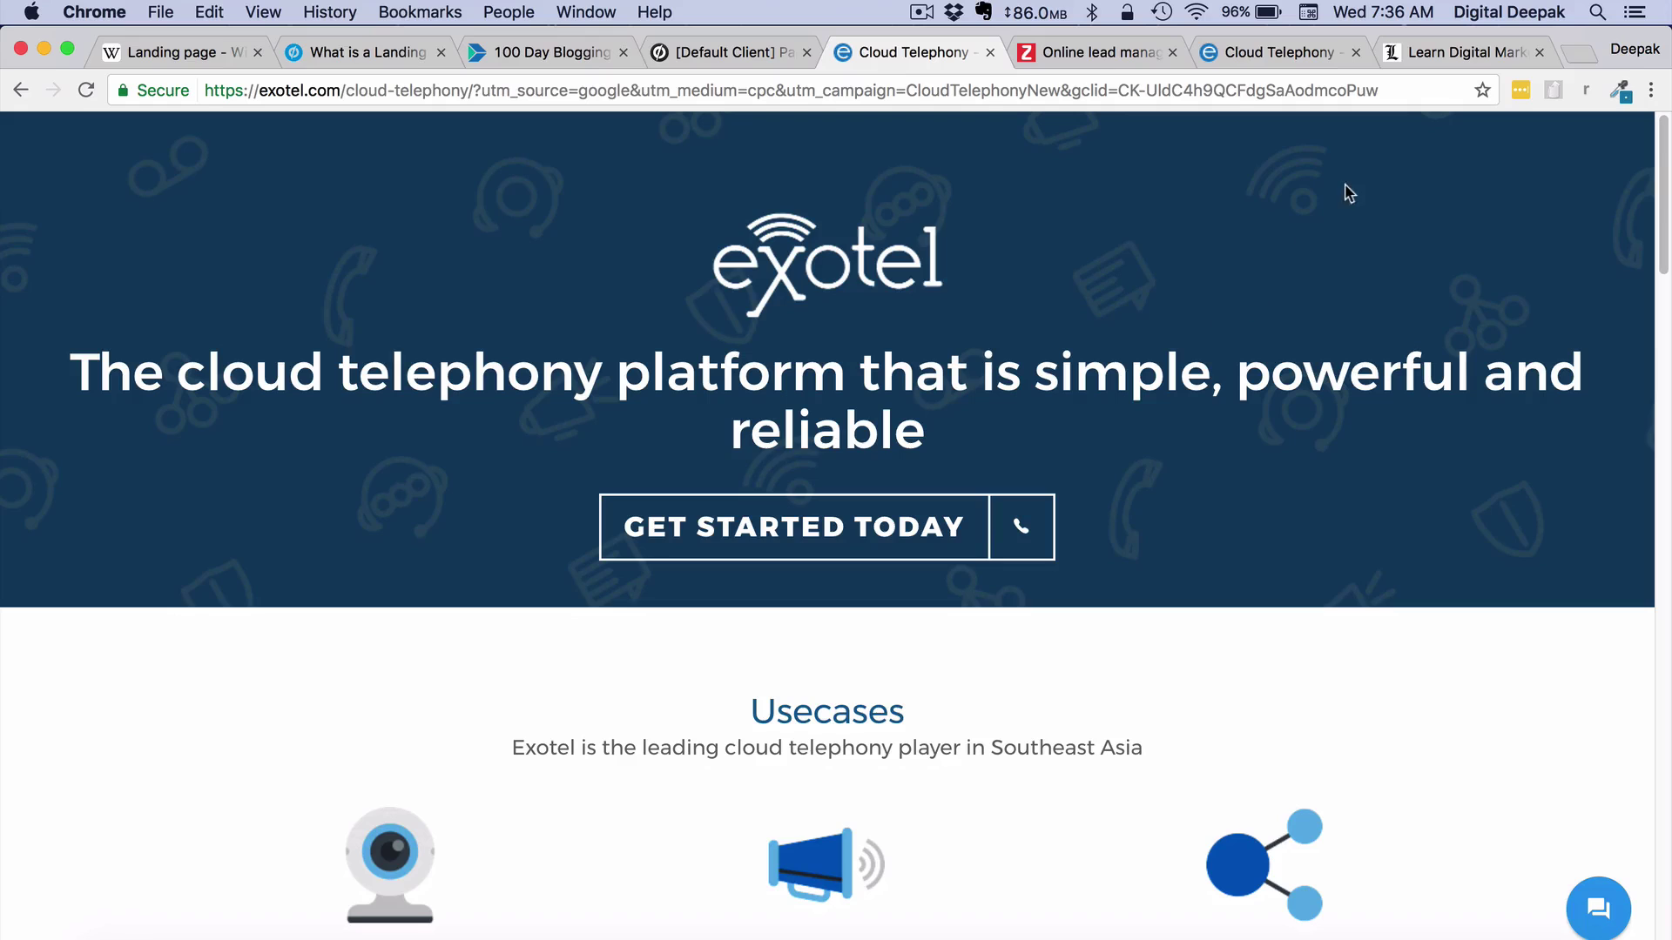
pyautogui.click(1459, 60)
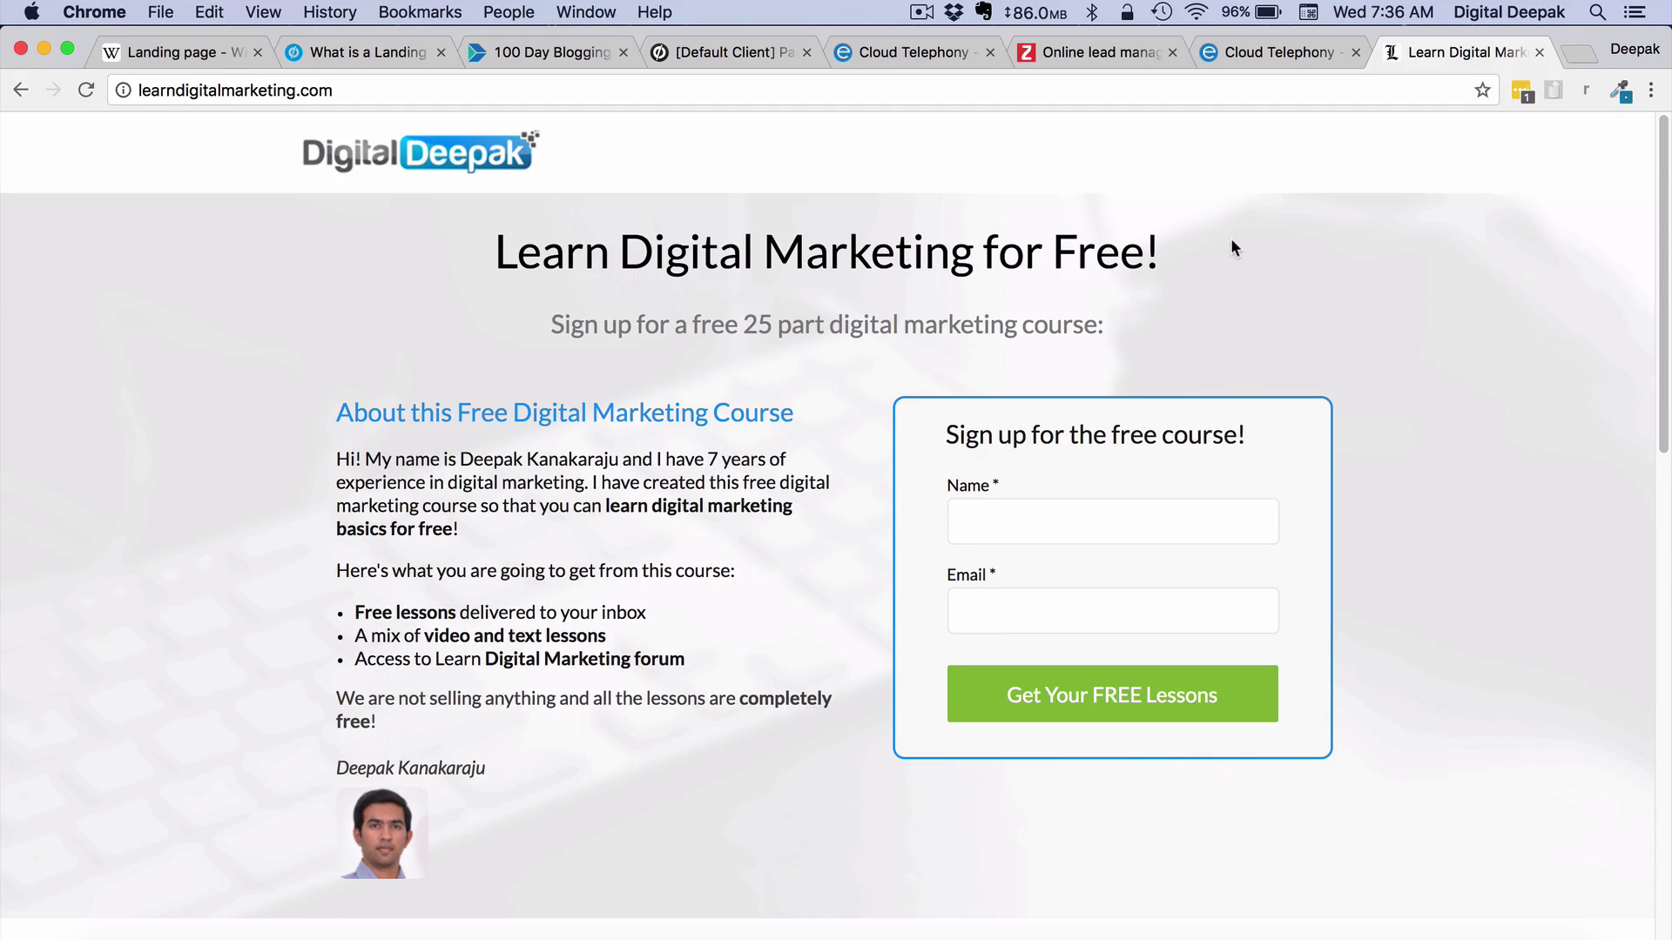
# Browse the Learn Digital Marketing page and its free 25-part course sign-up form
pyautogui.scroll(-3, 1231, 244)
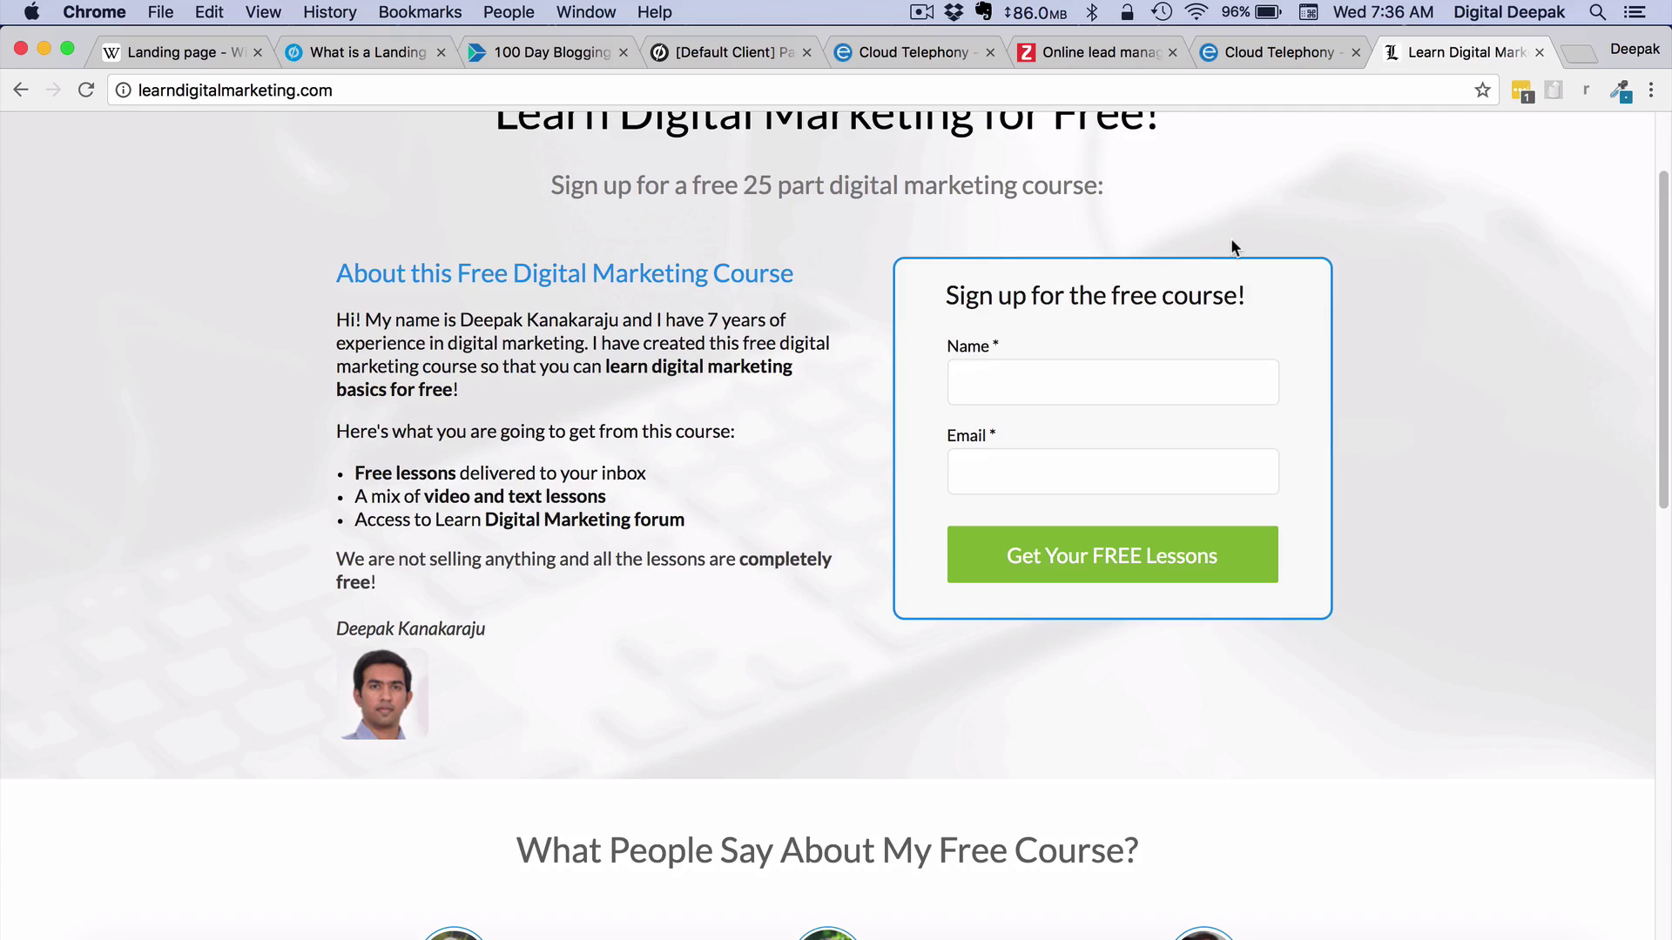
pyautogui.scroll(-2, 1230, 238)
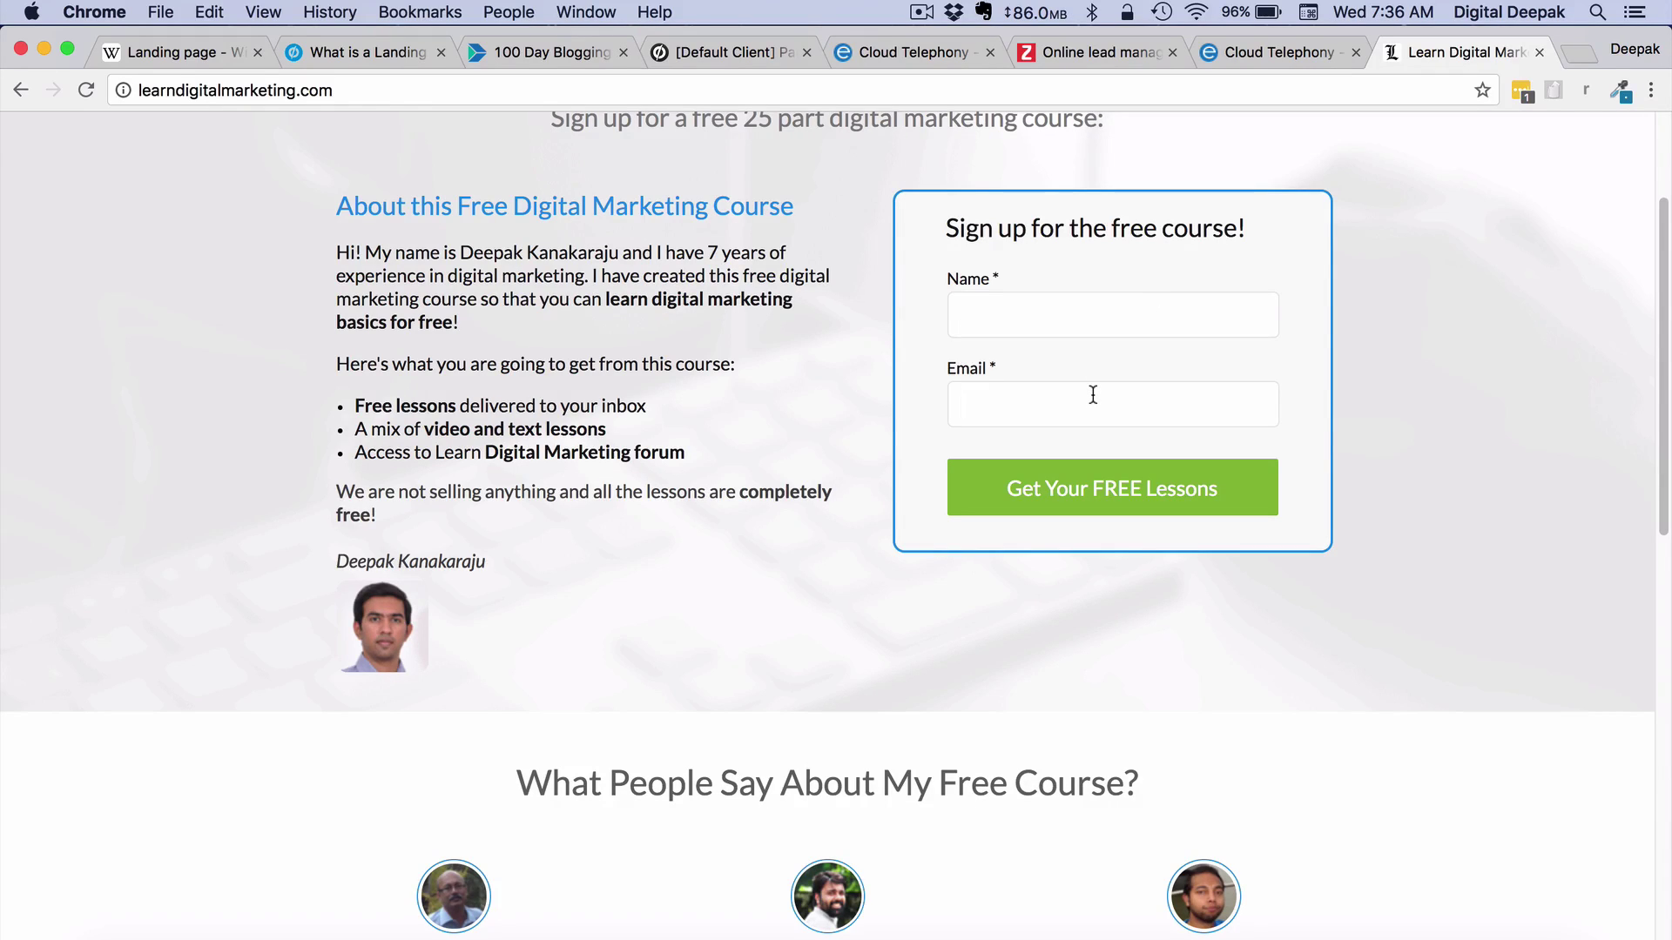
pyautogui.scroll(5, 1092, 395)
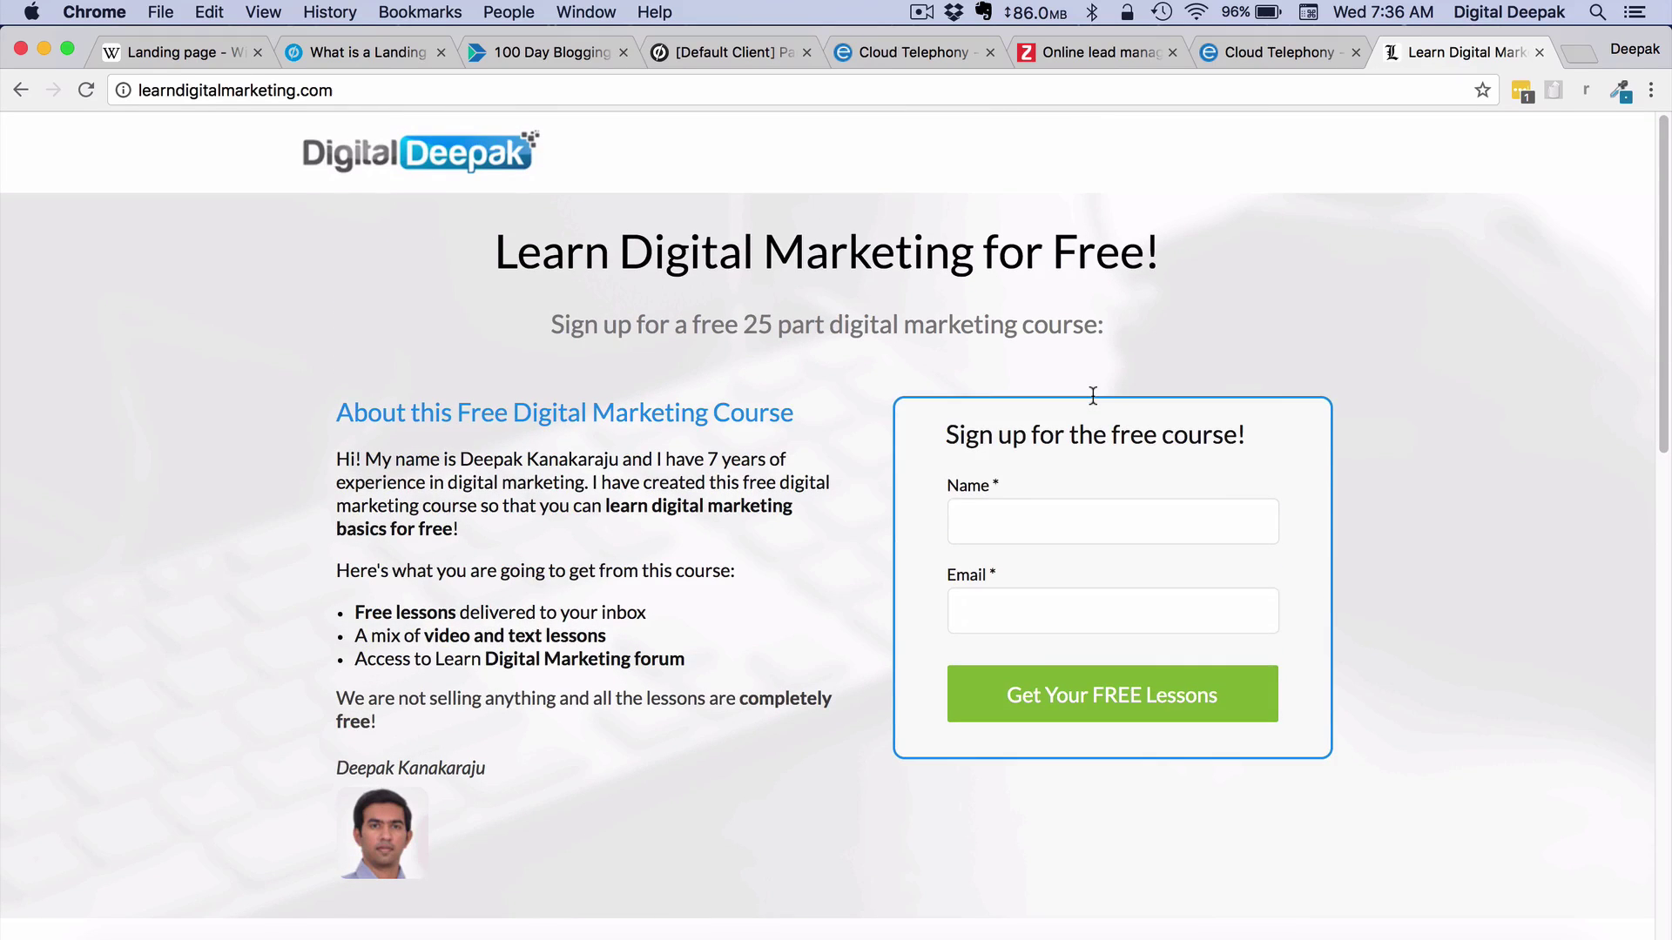
pyautogui.scroll(-12, 1093, 395)
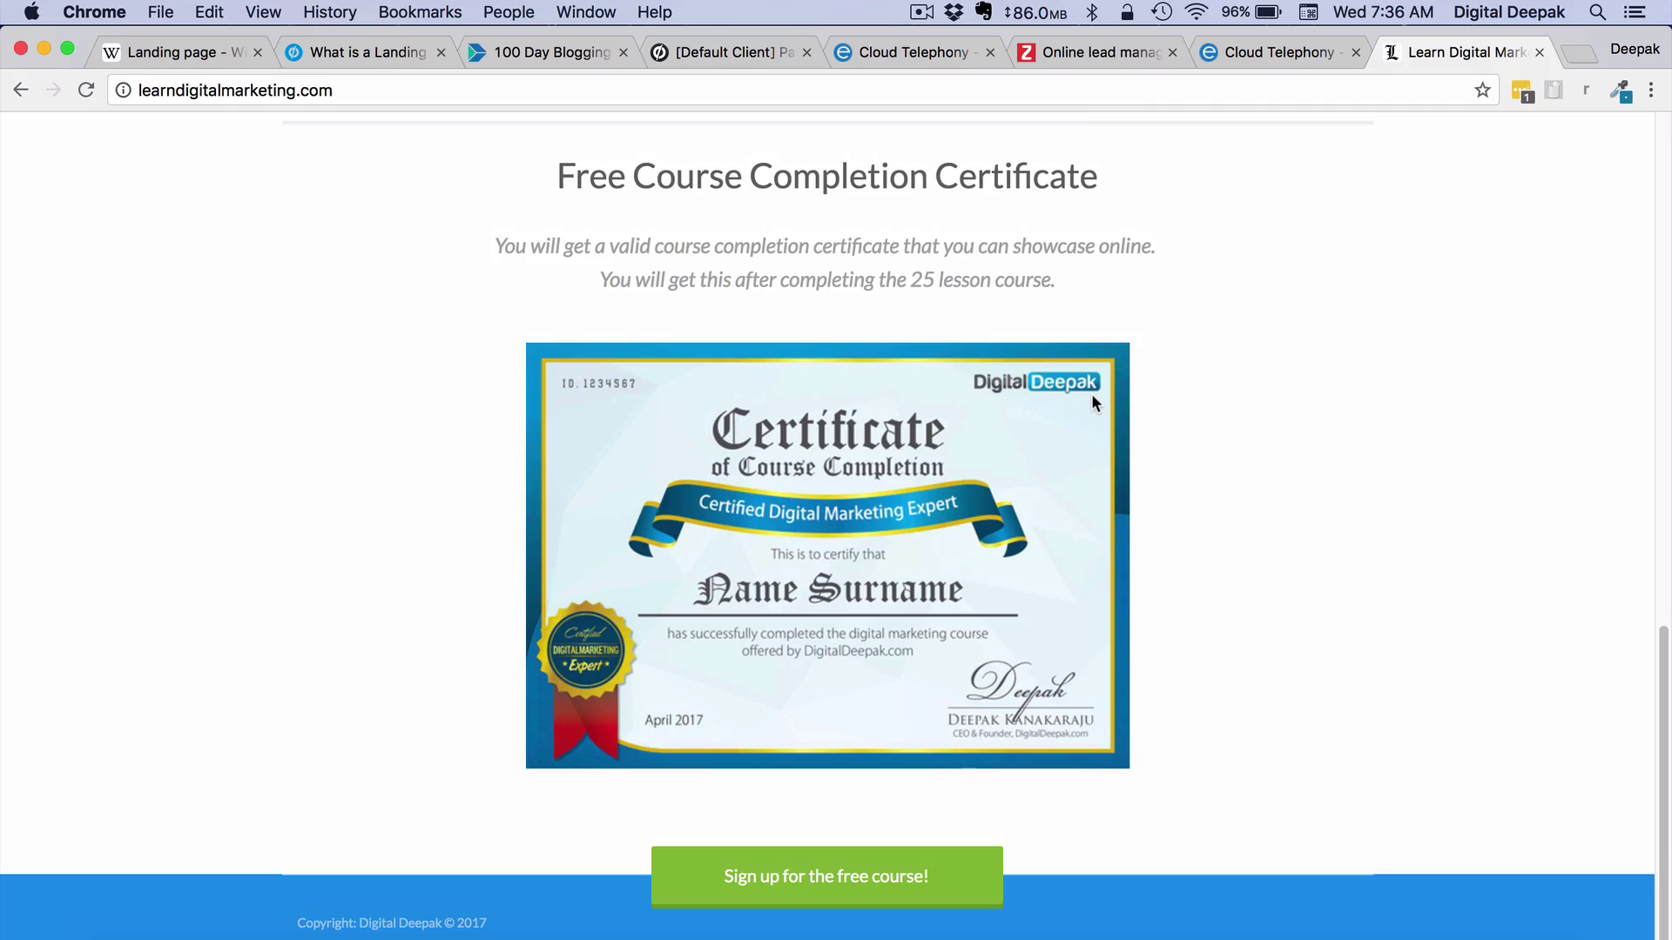
pyautogui.scroll(12, 1090, 393)
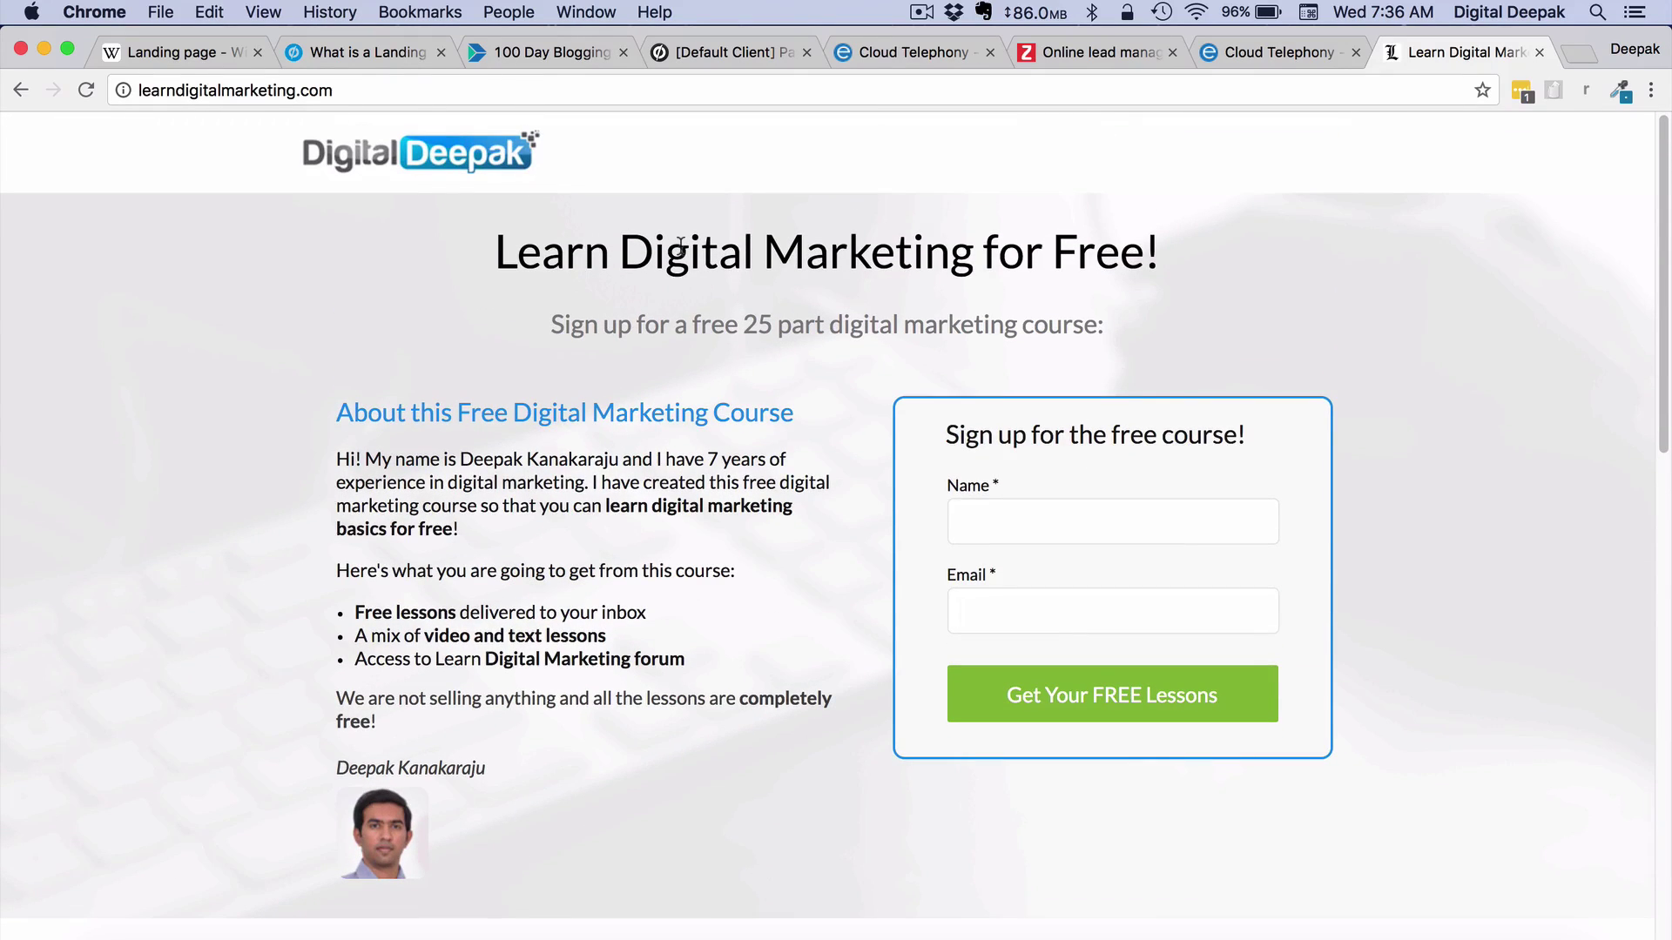
pyautogui.scroll(-12, 680, 243)
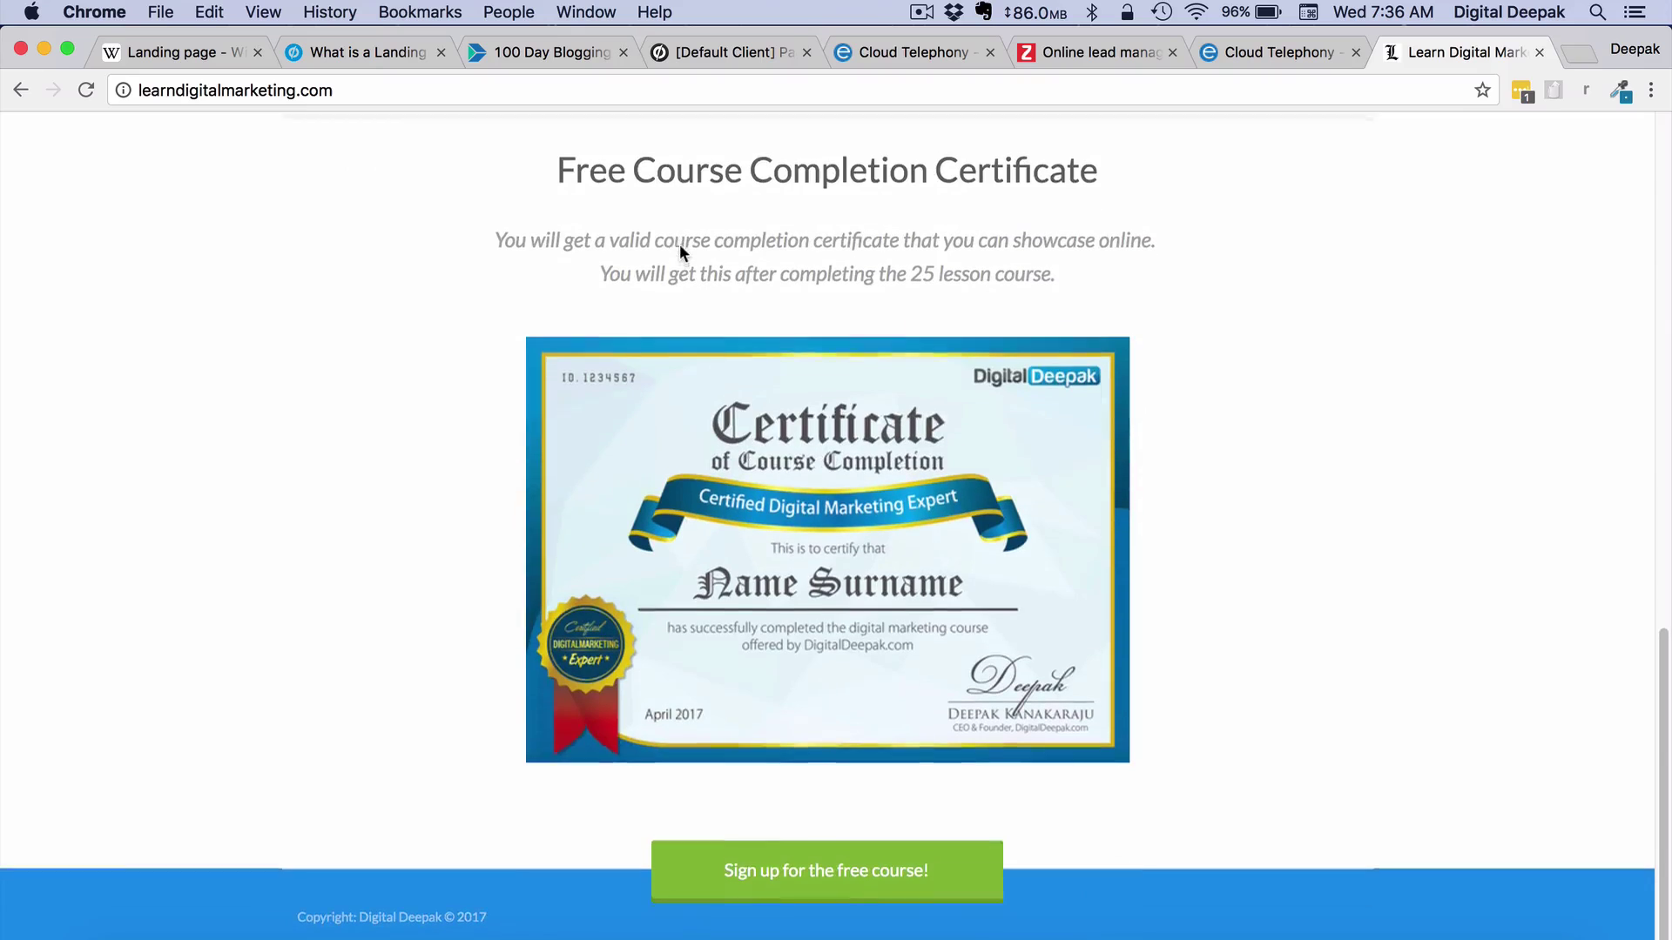
pyautogui.click(764, 852)
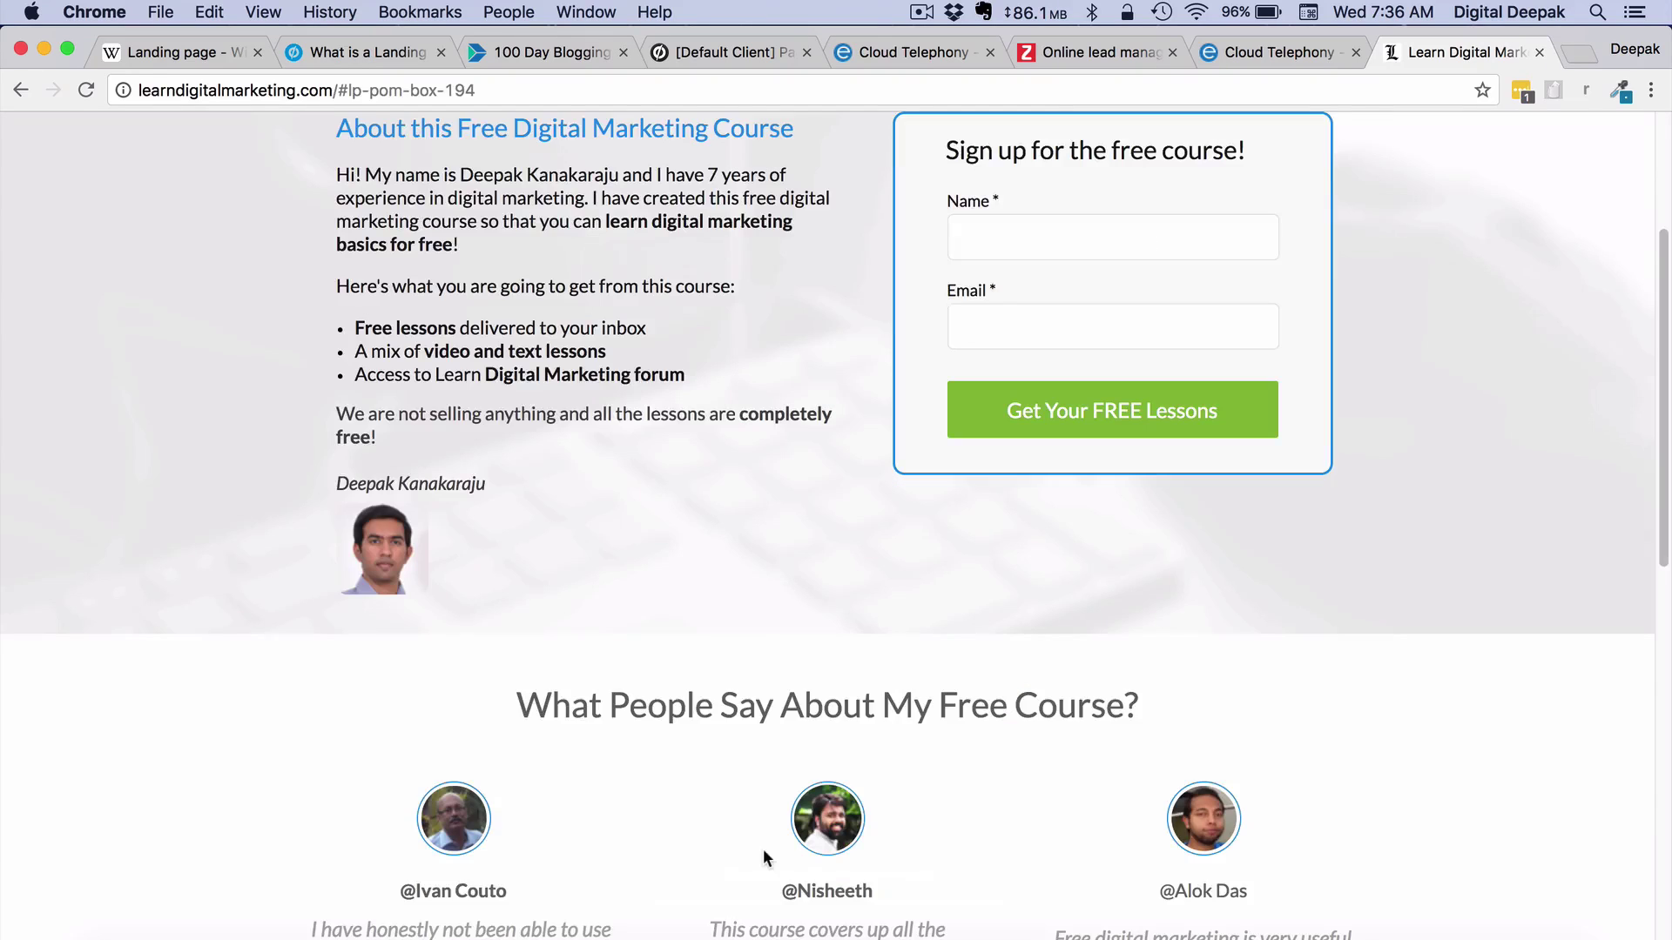
pyautogui.scroll(4, 808, 679)
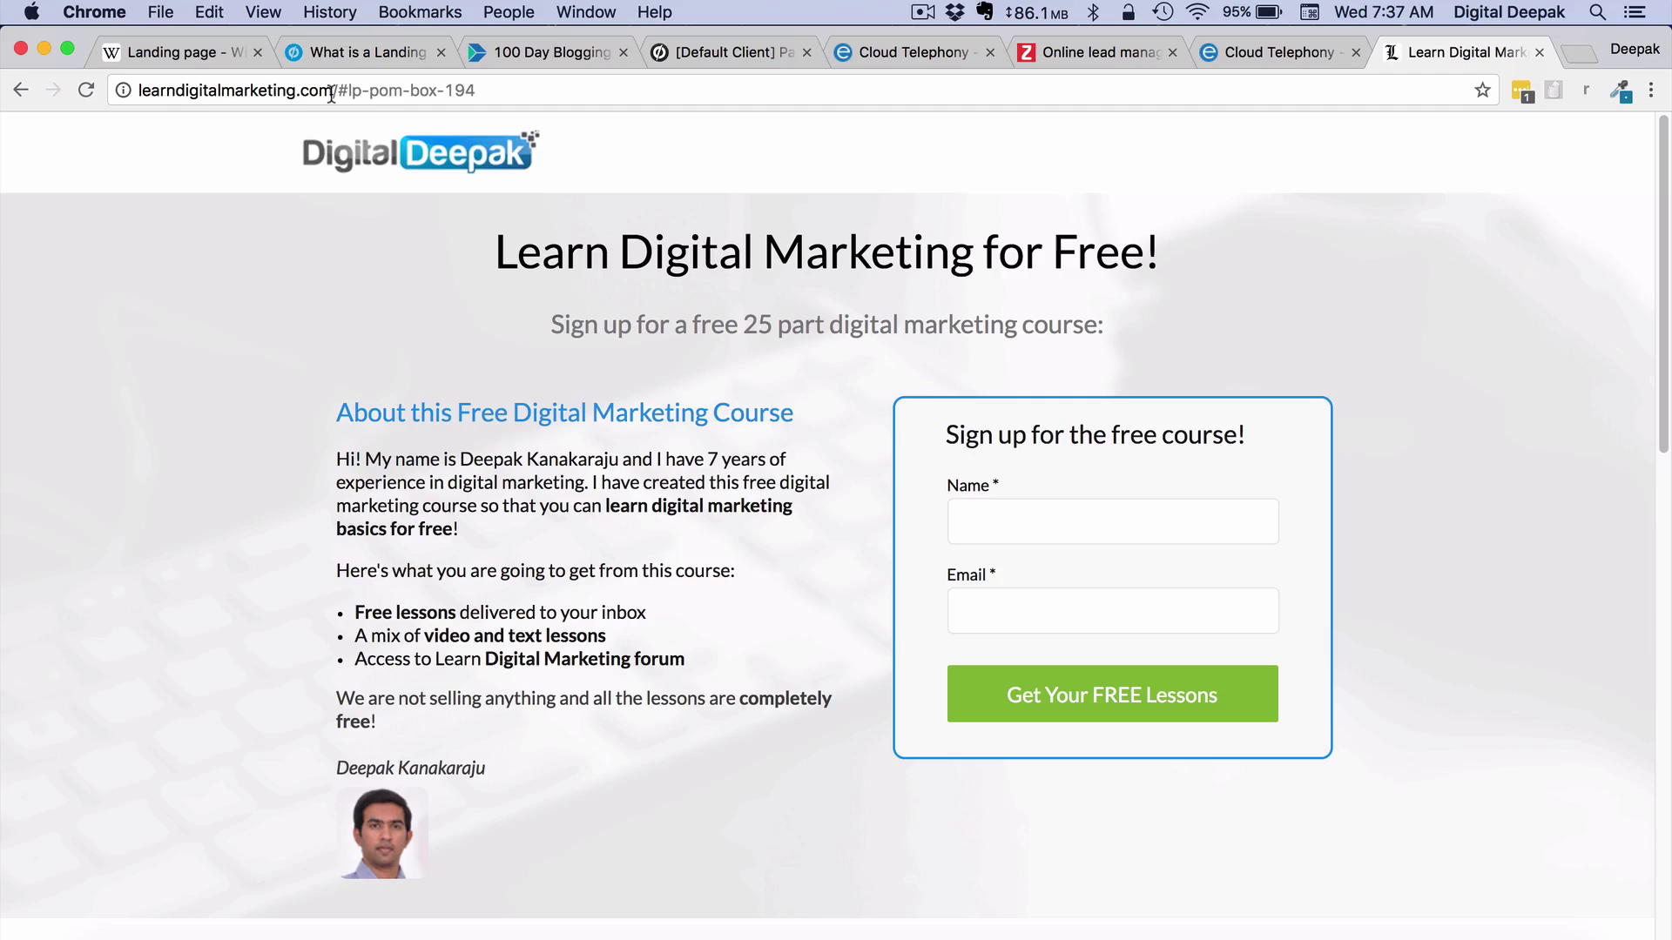
# Remove '#lp-pom-box-194' from the address and reload learndigitalmarketing.com
pyautogui.moveTo(331, 91); pyautogui.dragTo(482, 92)
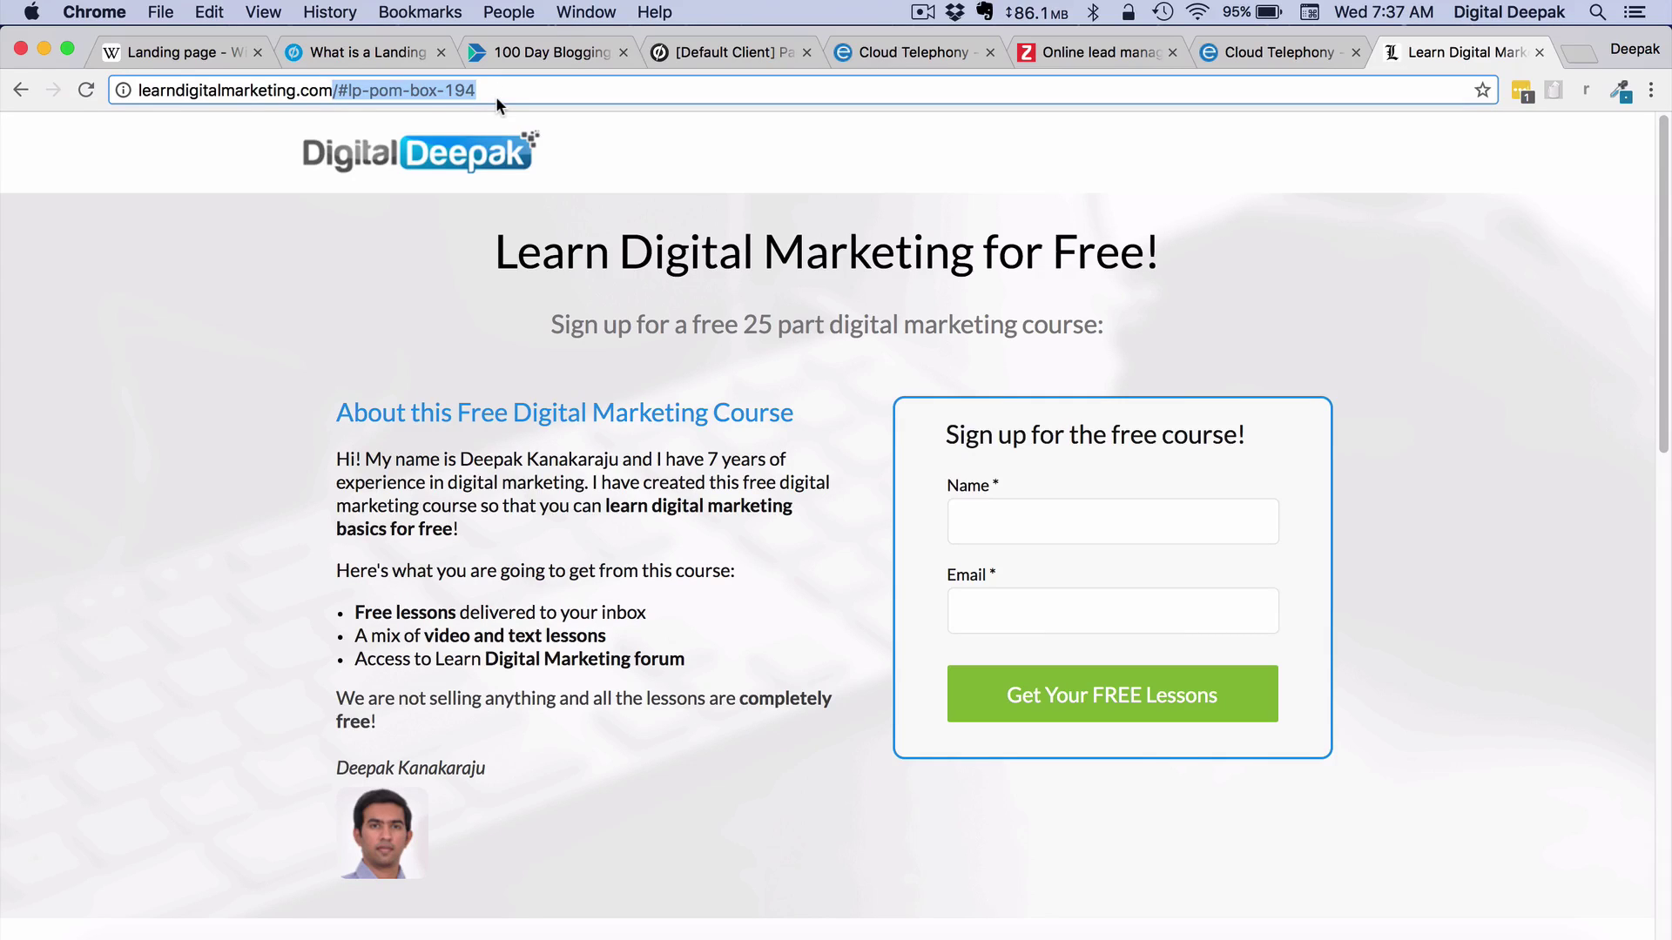
pyautogui.press('BackSpace')
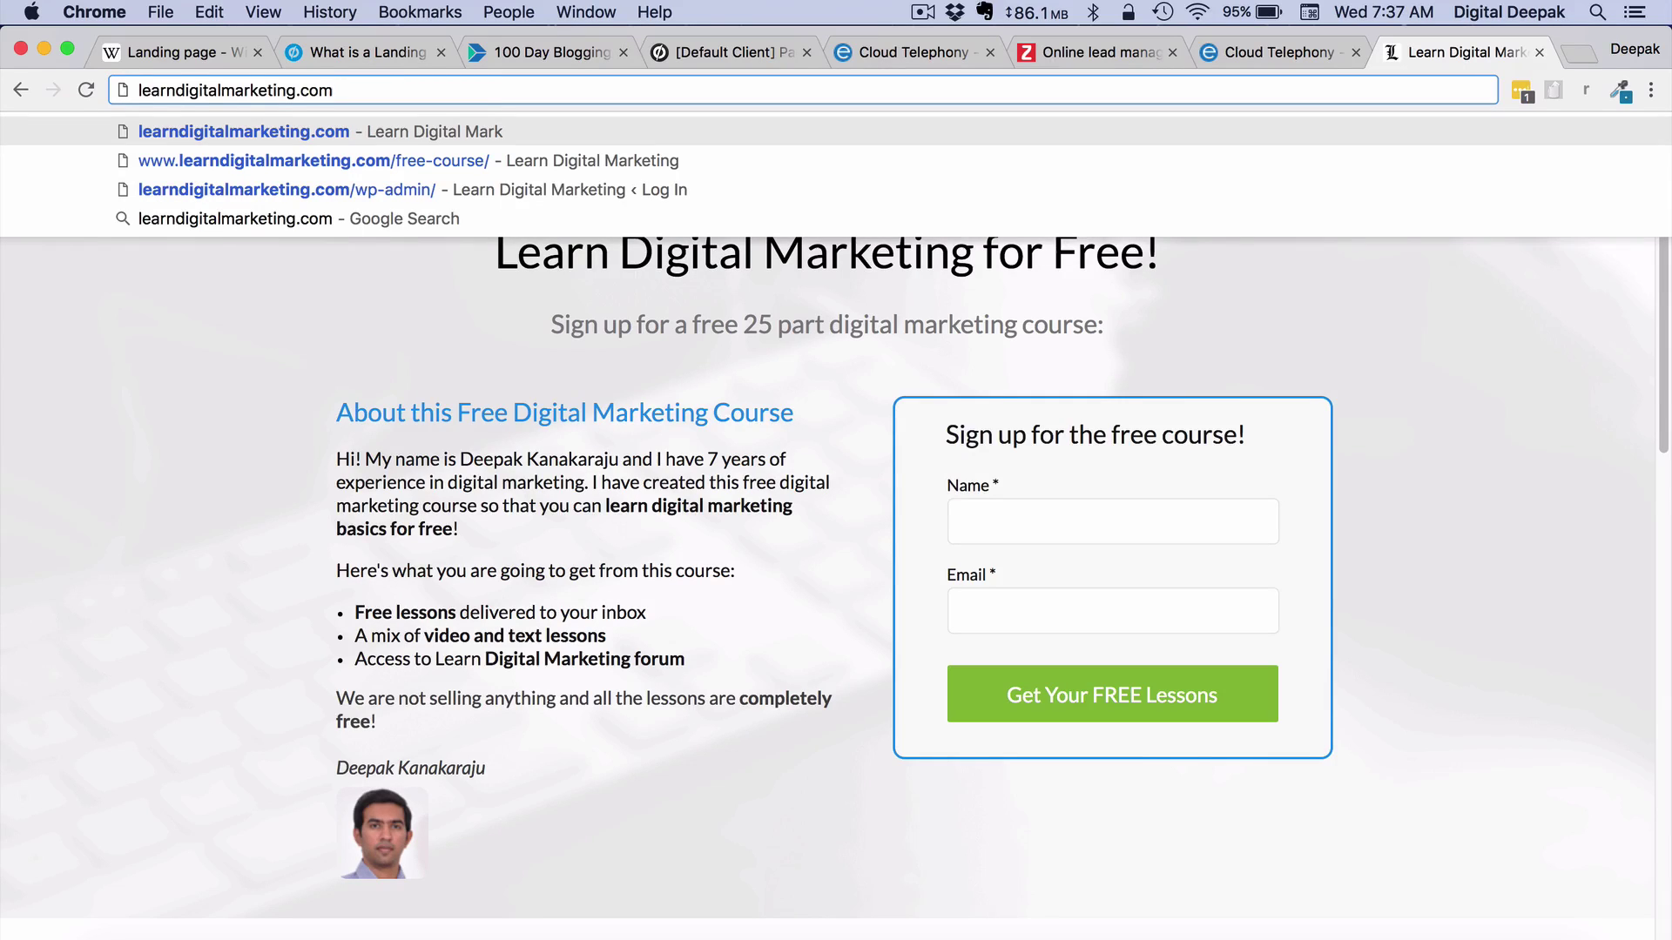
pyautogui.press('Return')
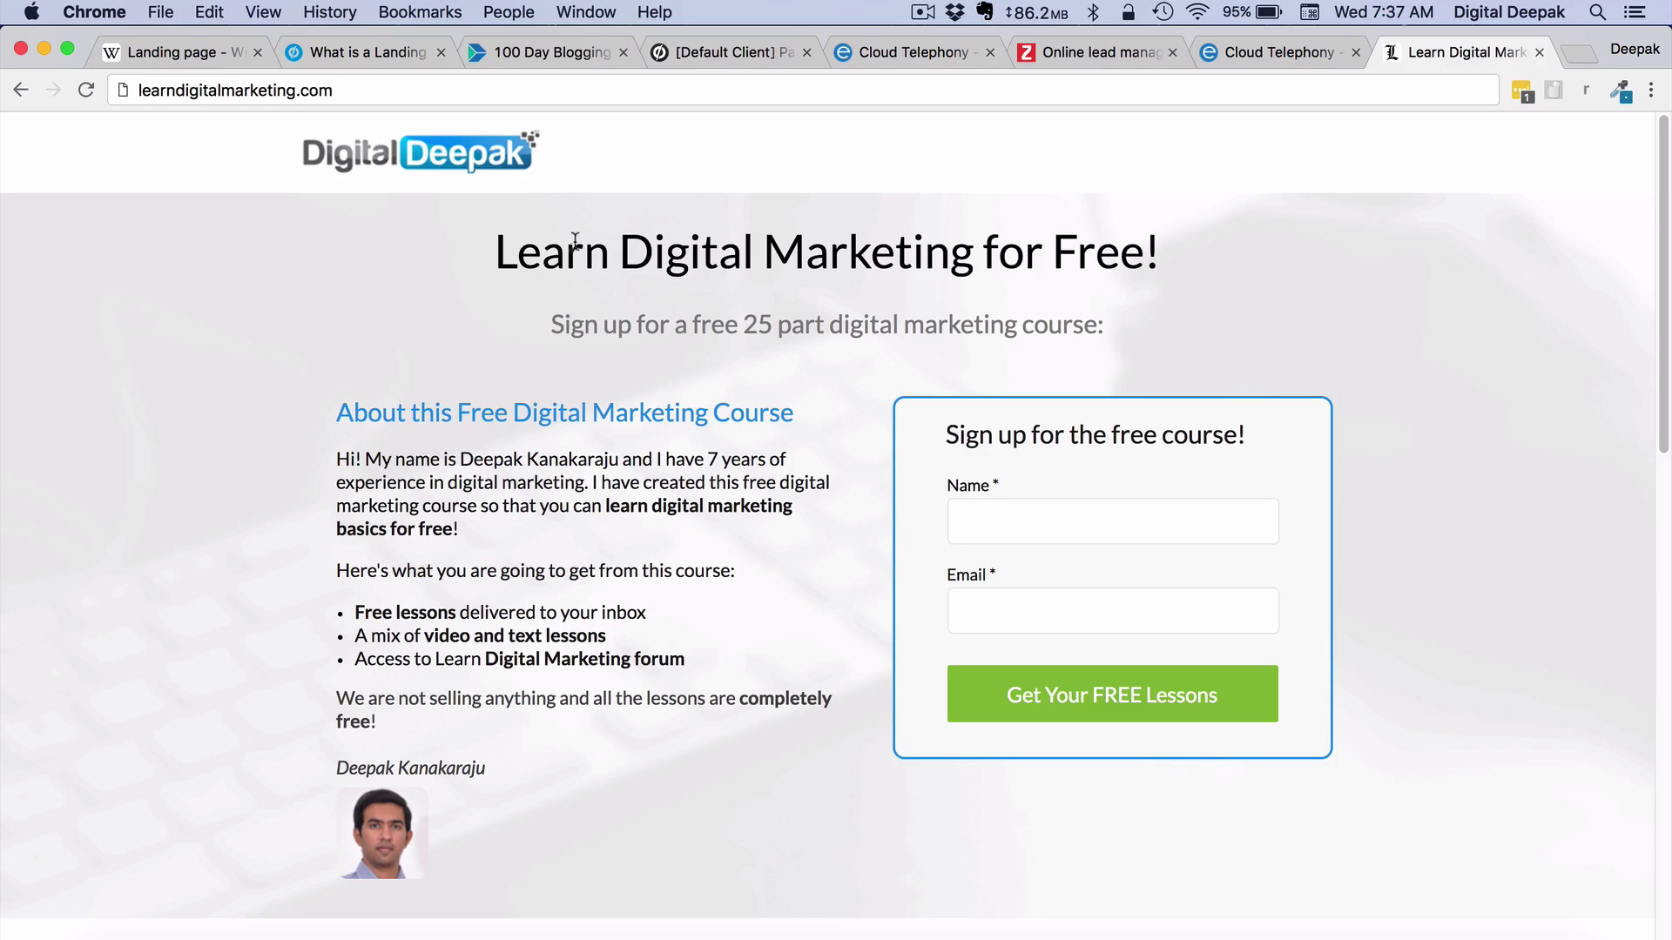
# Open unbounce.com in a new browser tab
pyautogui.click(1584, 54)
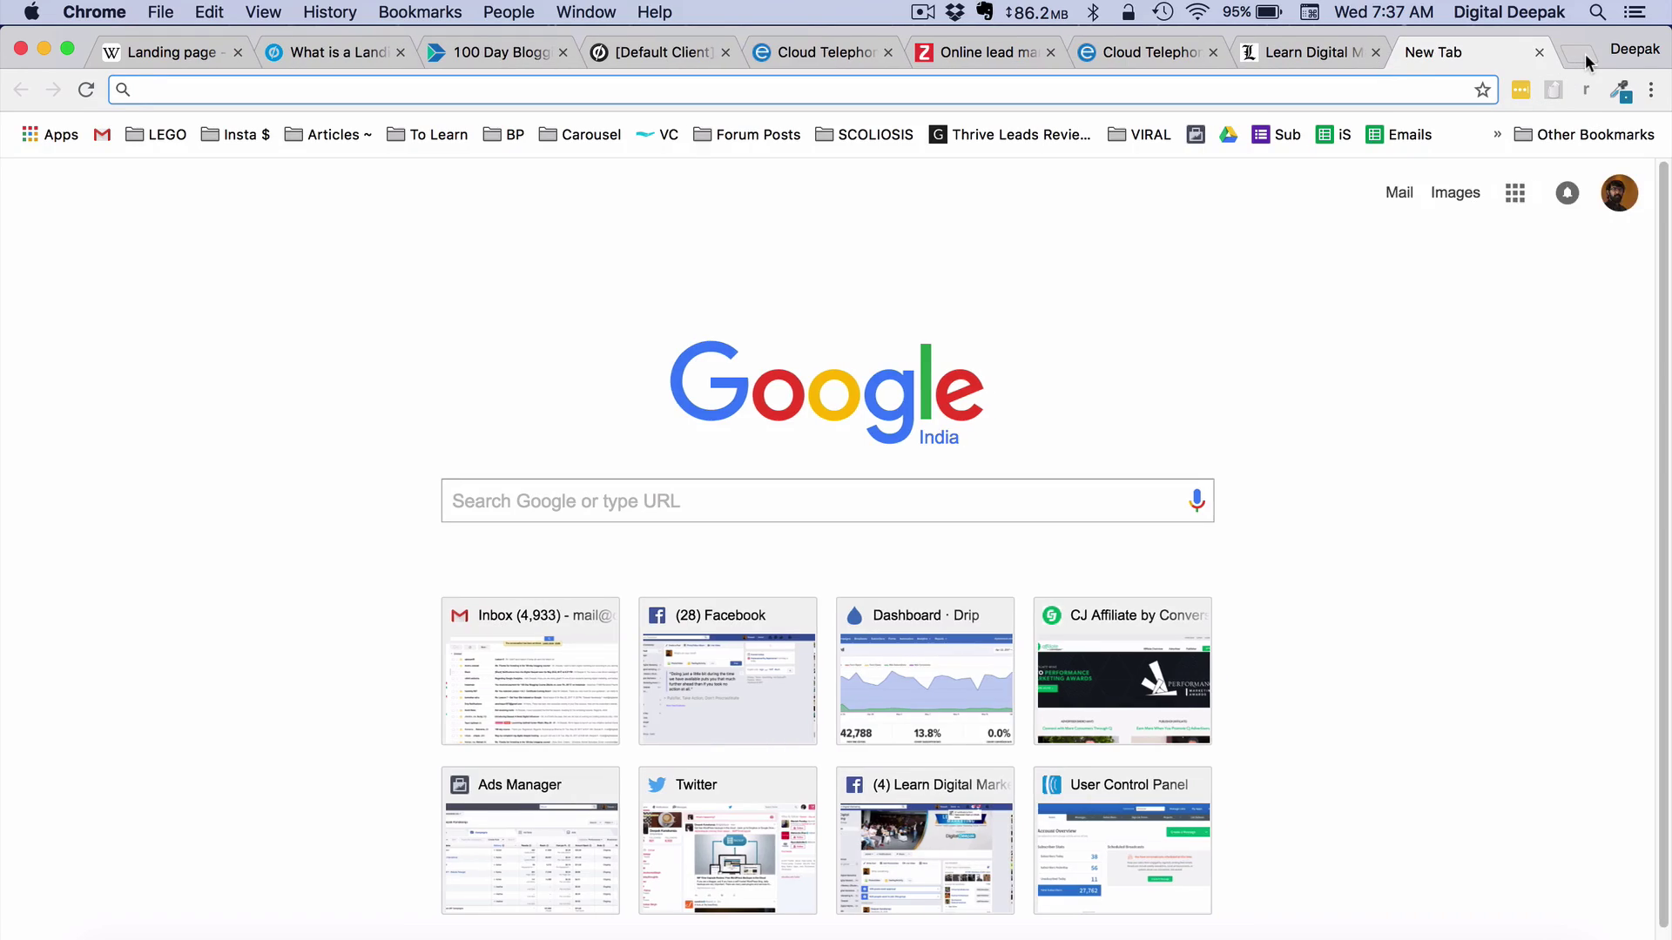
pyautogui.write('unbounce.com')
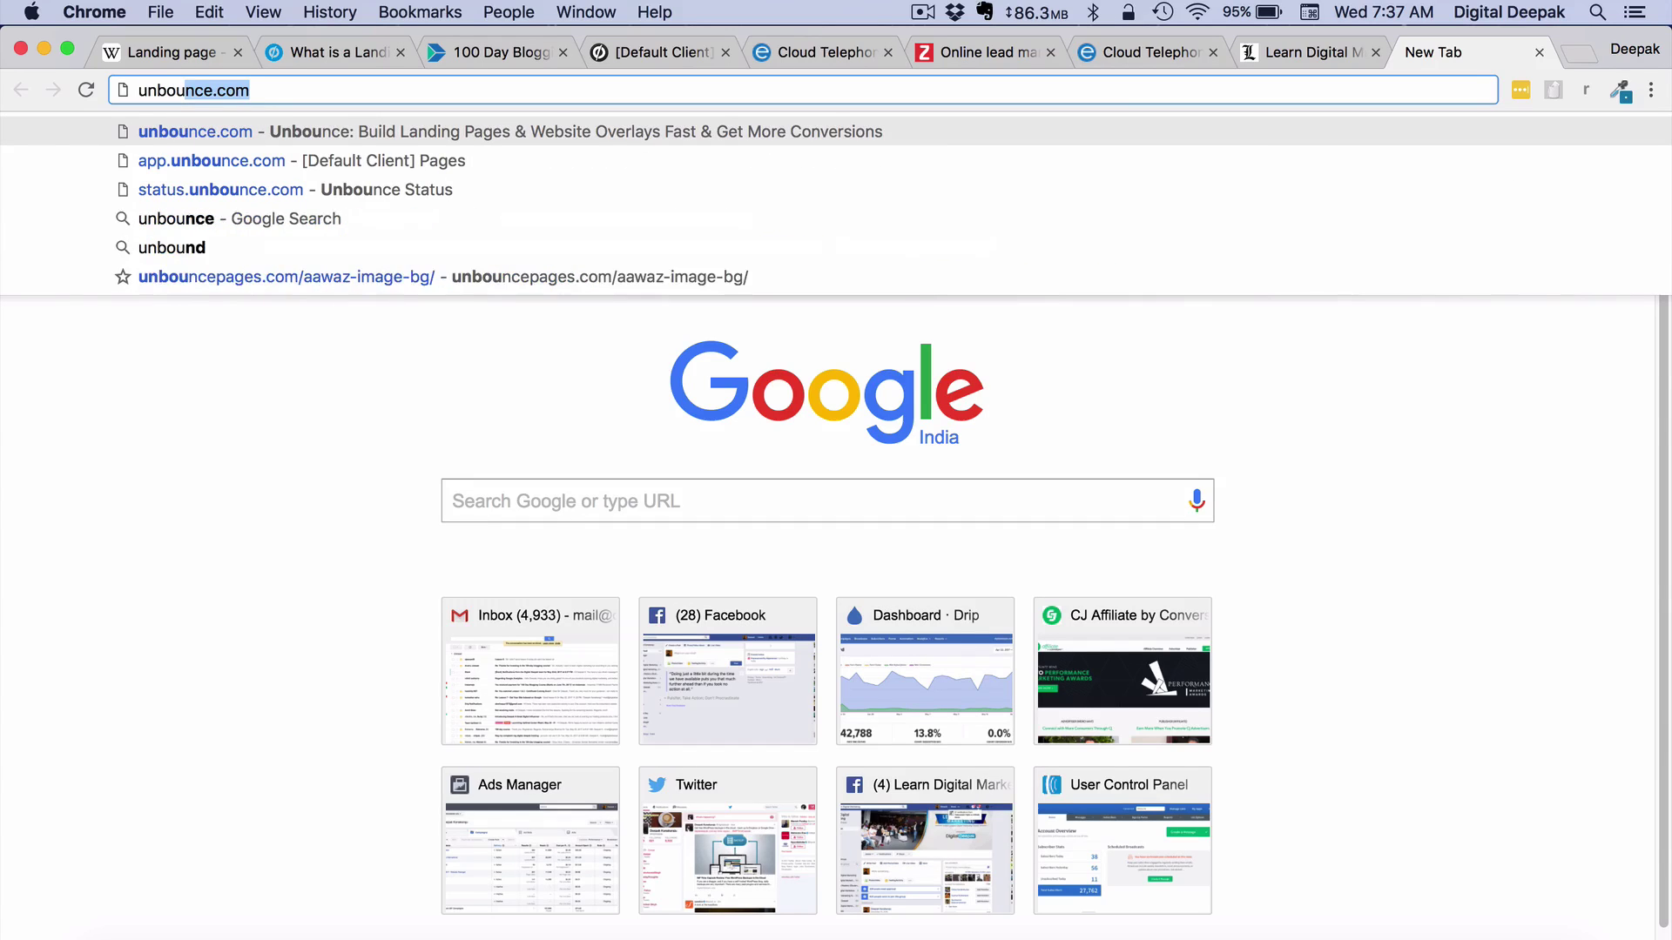
pyautogui.press('Return')
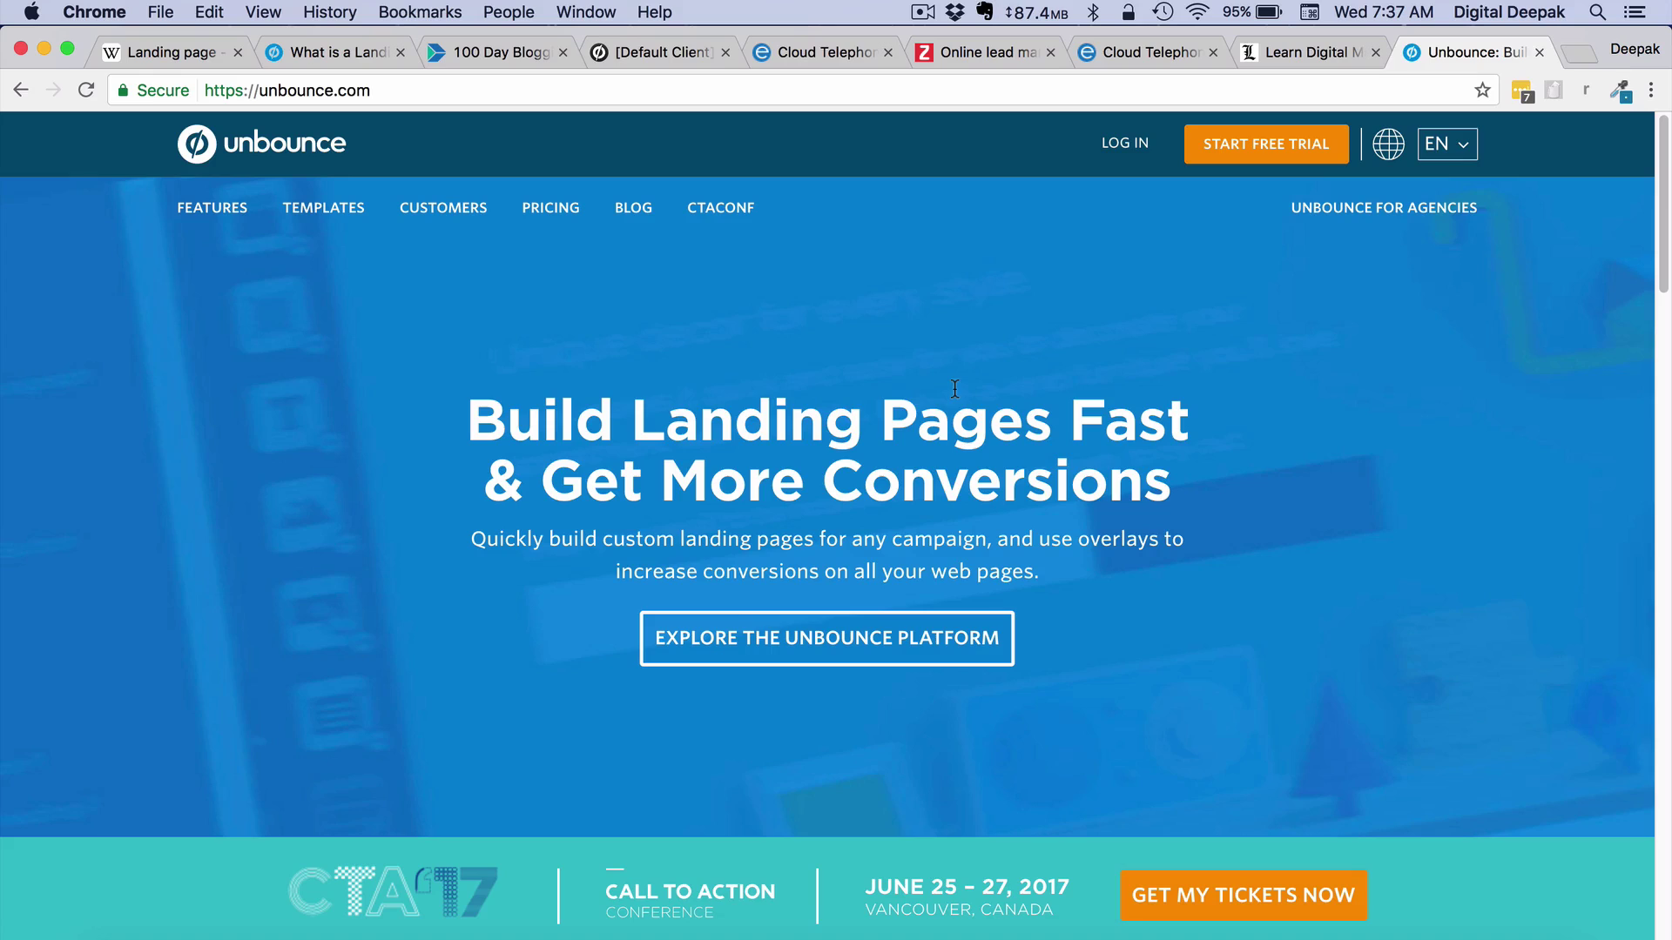
# View Unbounce monthly pricing (Enterprise $499+, Premium $199, Essential $99), then return to the dashboard
pyautogui.click(563, 213)
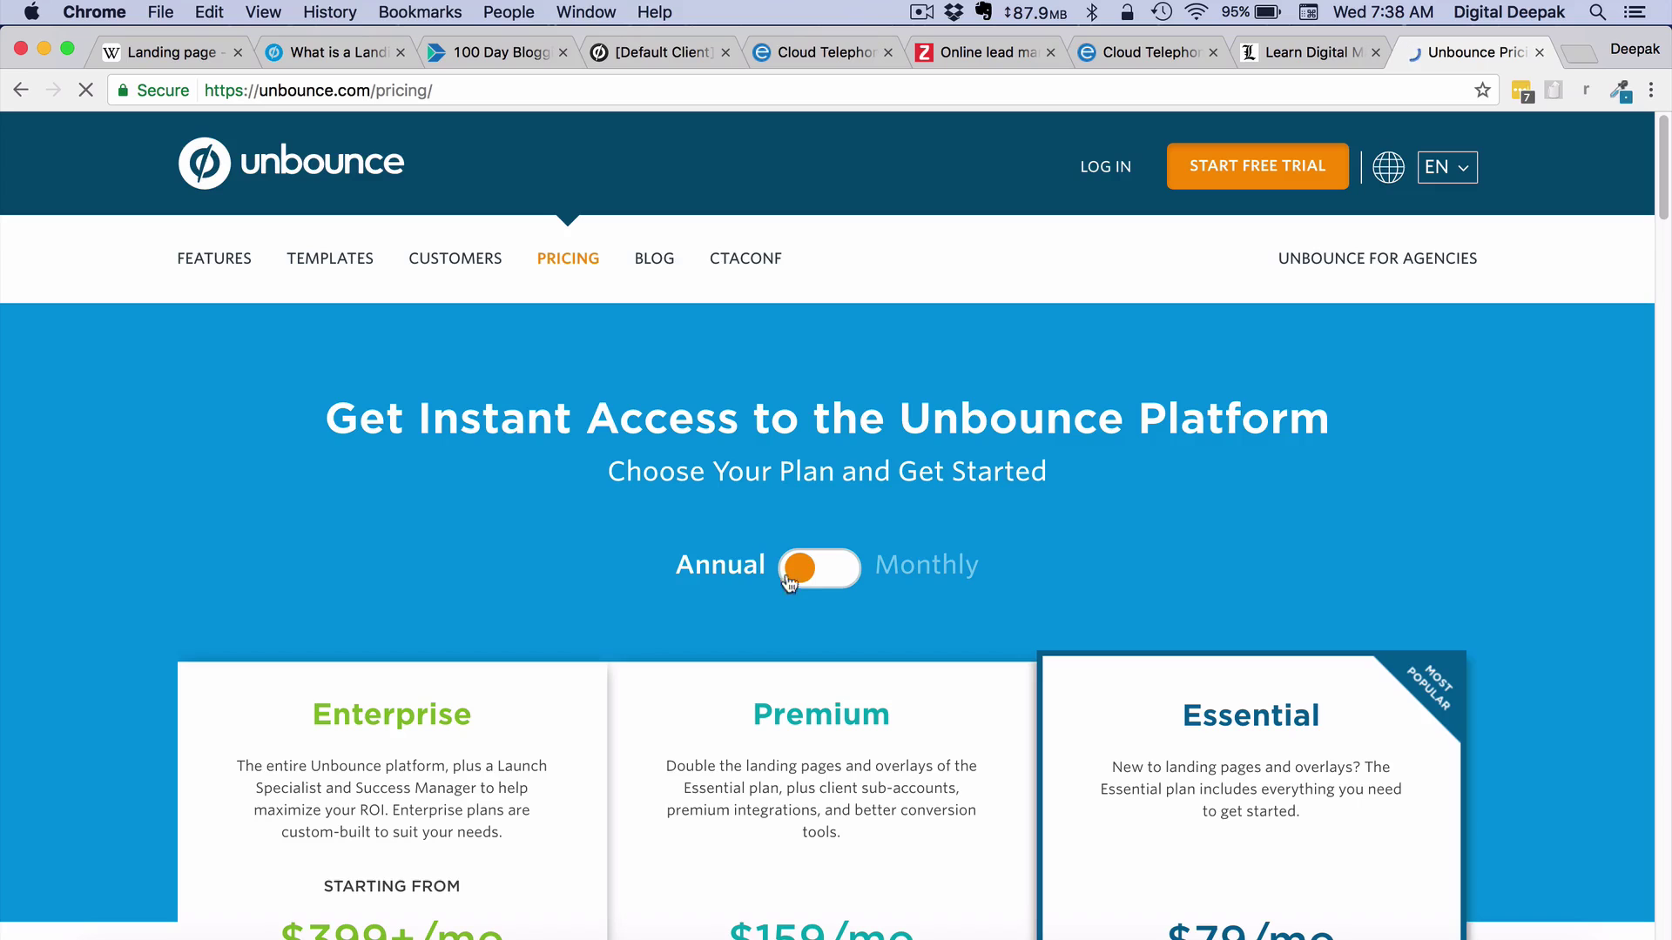
pyautogui.click(814, 575)
pyautogui.scroll(-3, 890, 702)
pyautogui.scroll(-1, 890, 701)
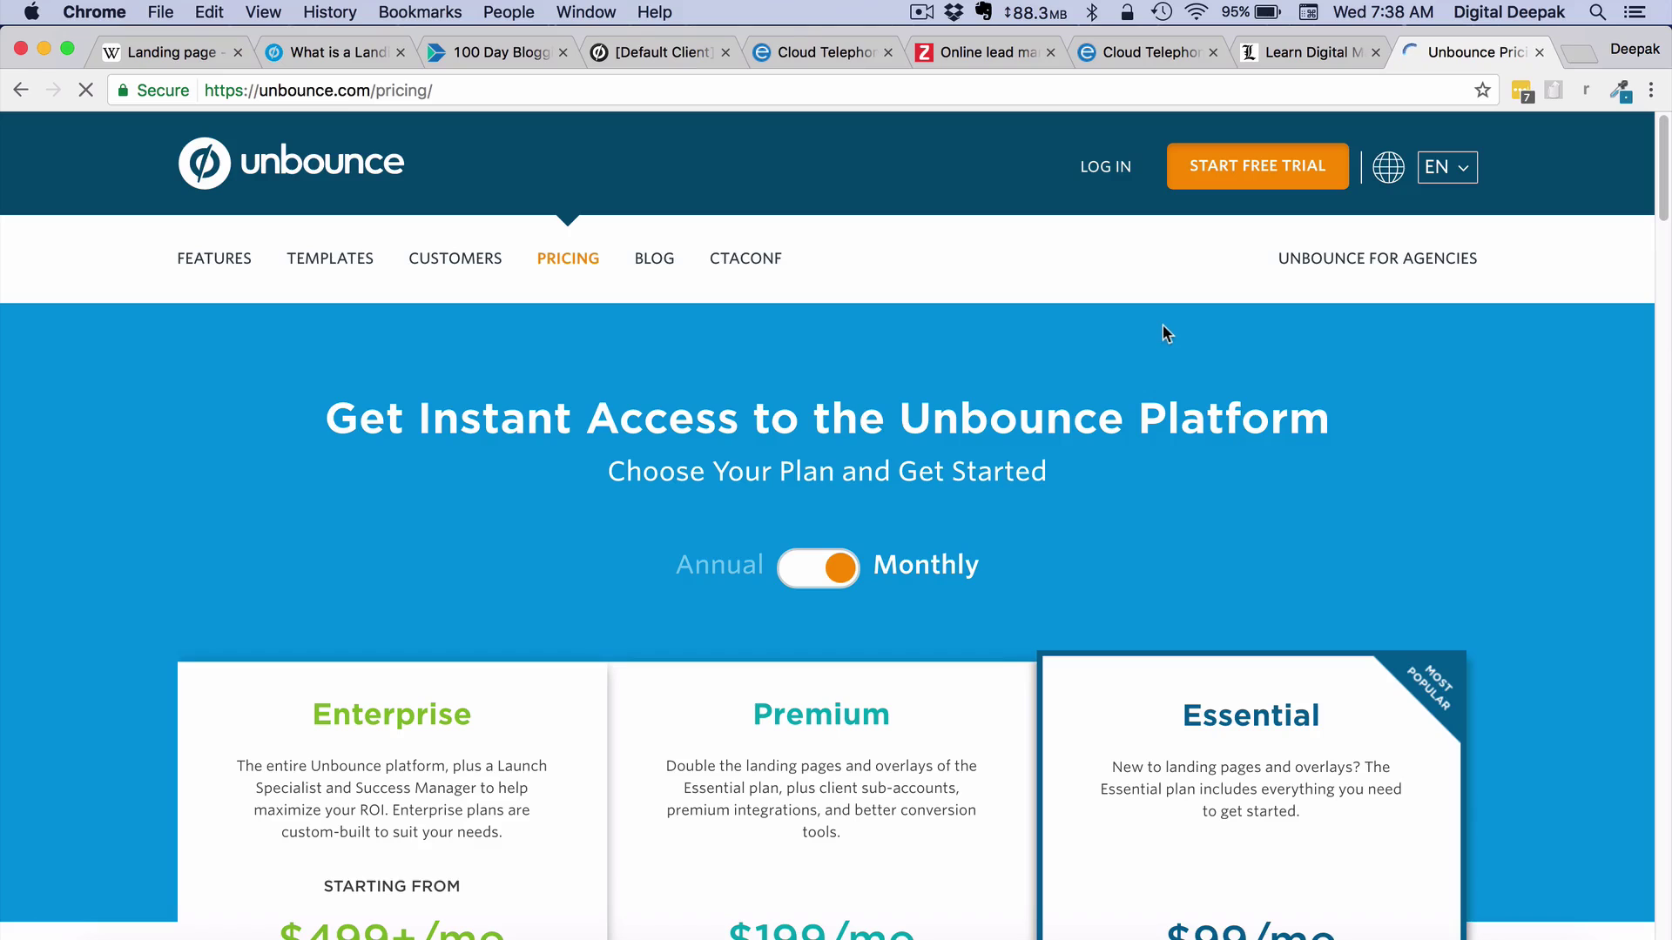
pyautogui.click(660, 52)
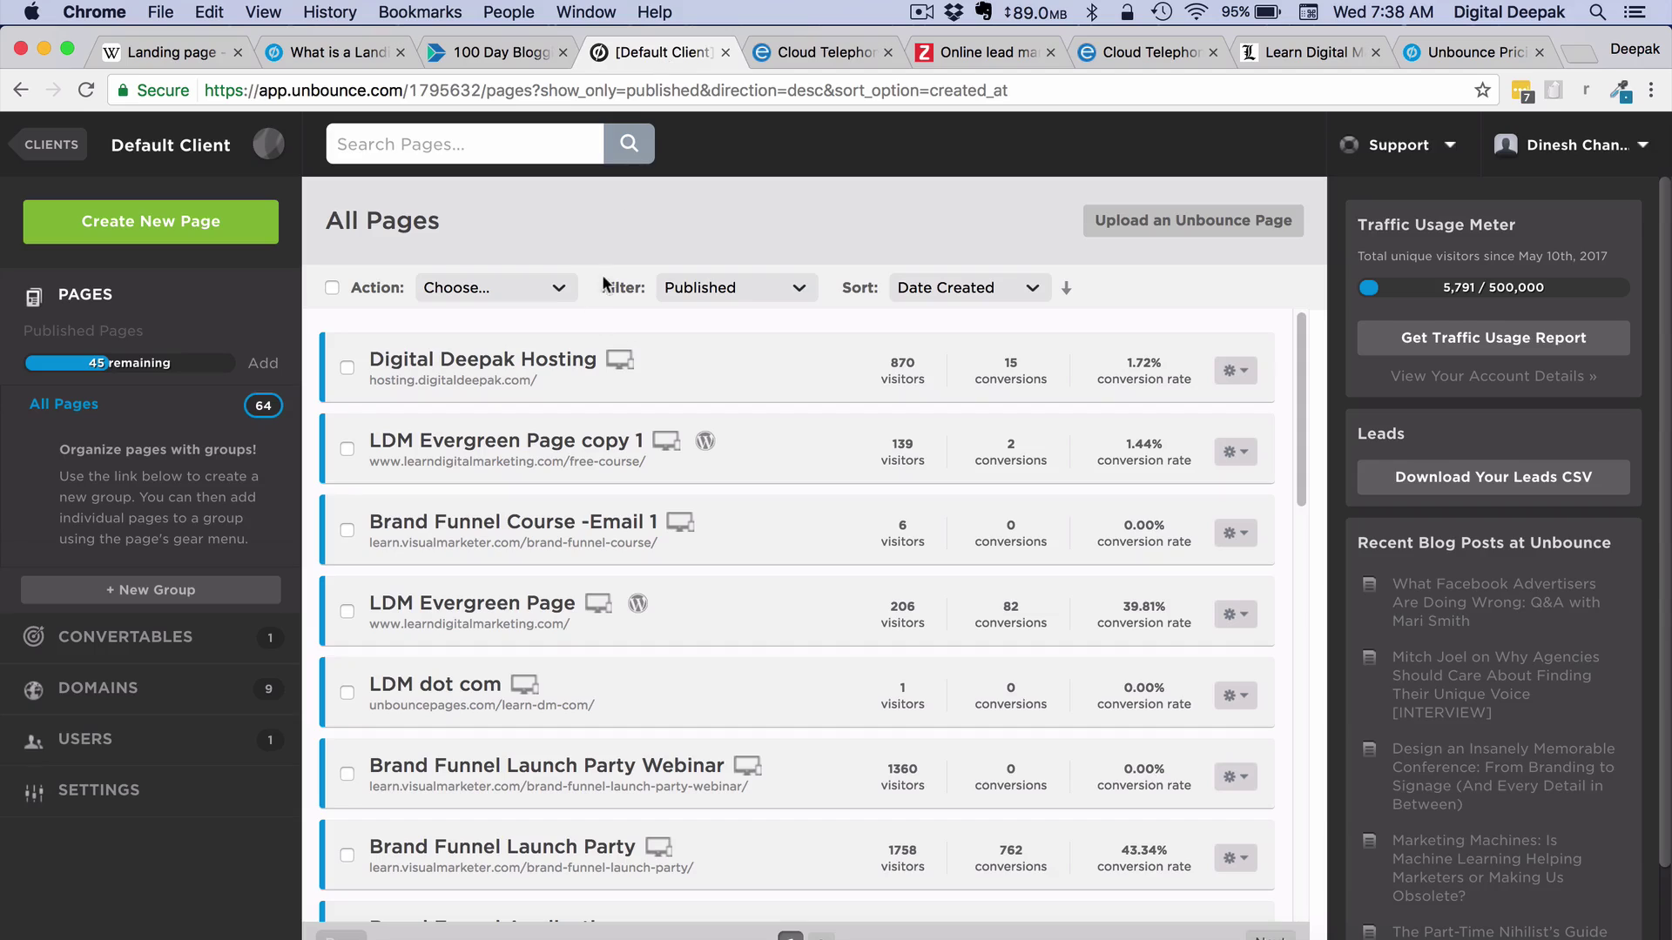
# Open LDM Evergreen Page and delete the discarded Nice Variant copy 3
pyautogui.click(511, 606)
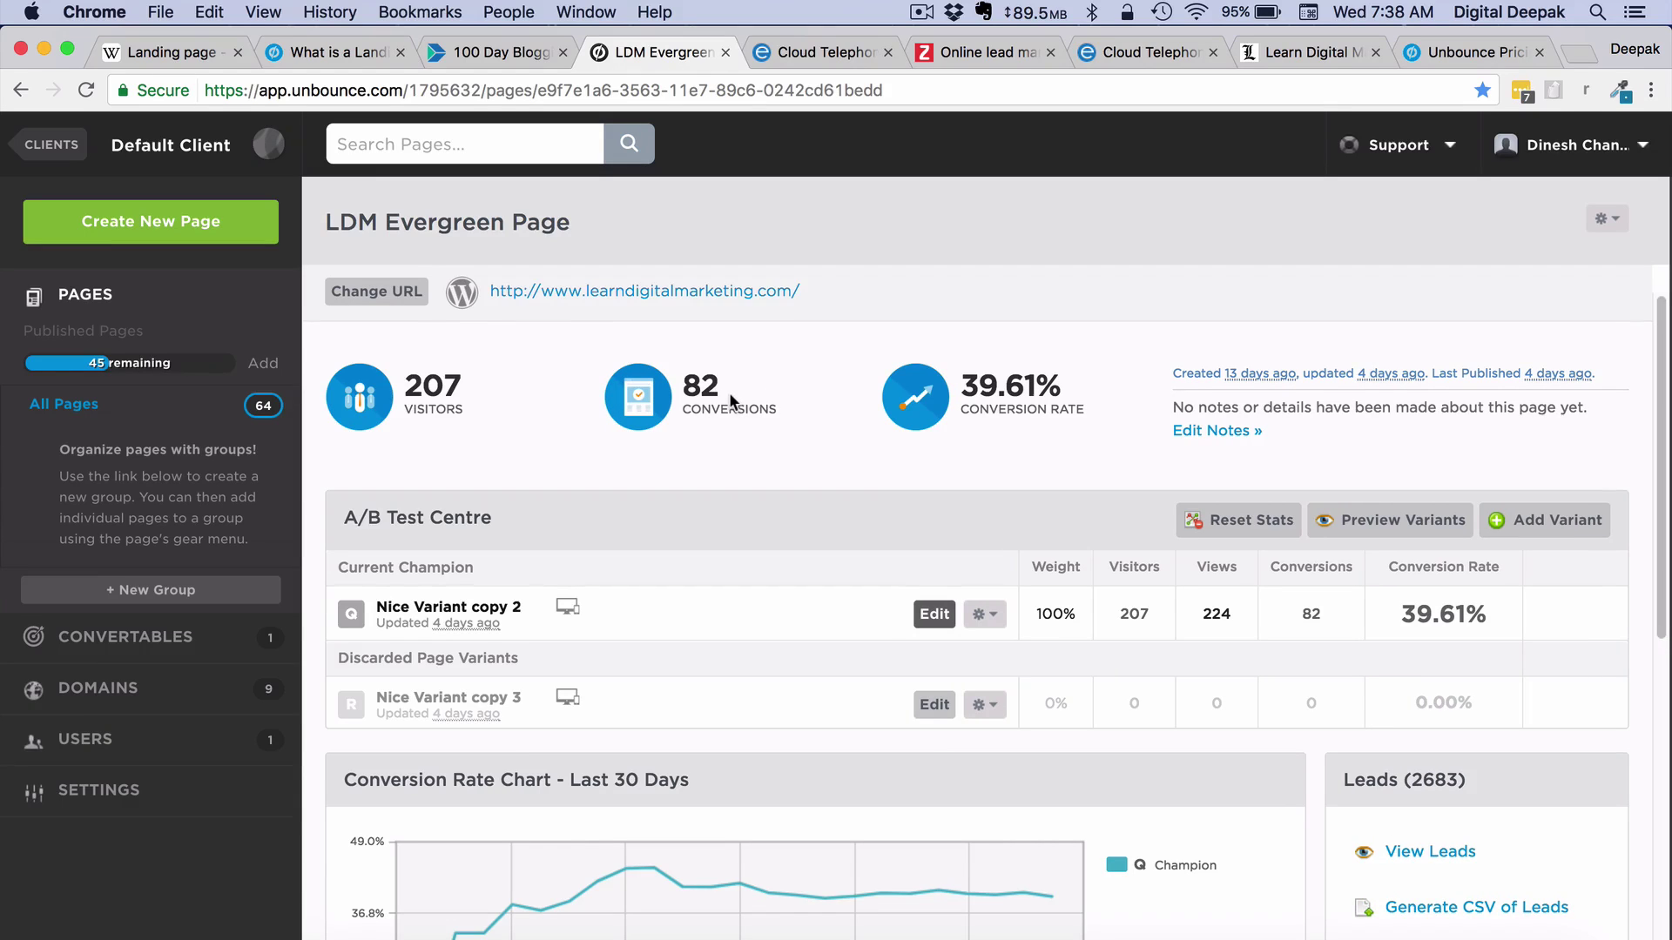
pyautogui.scroll(-2, 729, 391)
pyautogui.scroll(2, 728, 392)
pyautogui.scroll(-1, 1151, 522)
pyautogui.scroll(-3, 1151, 523)
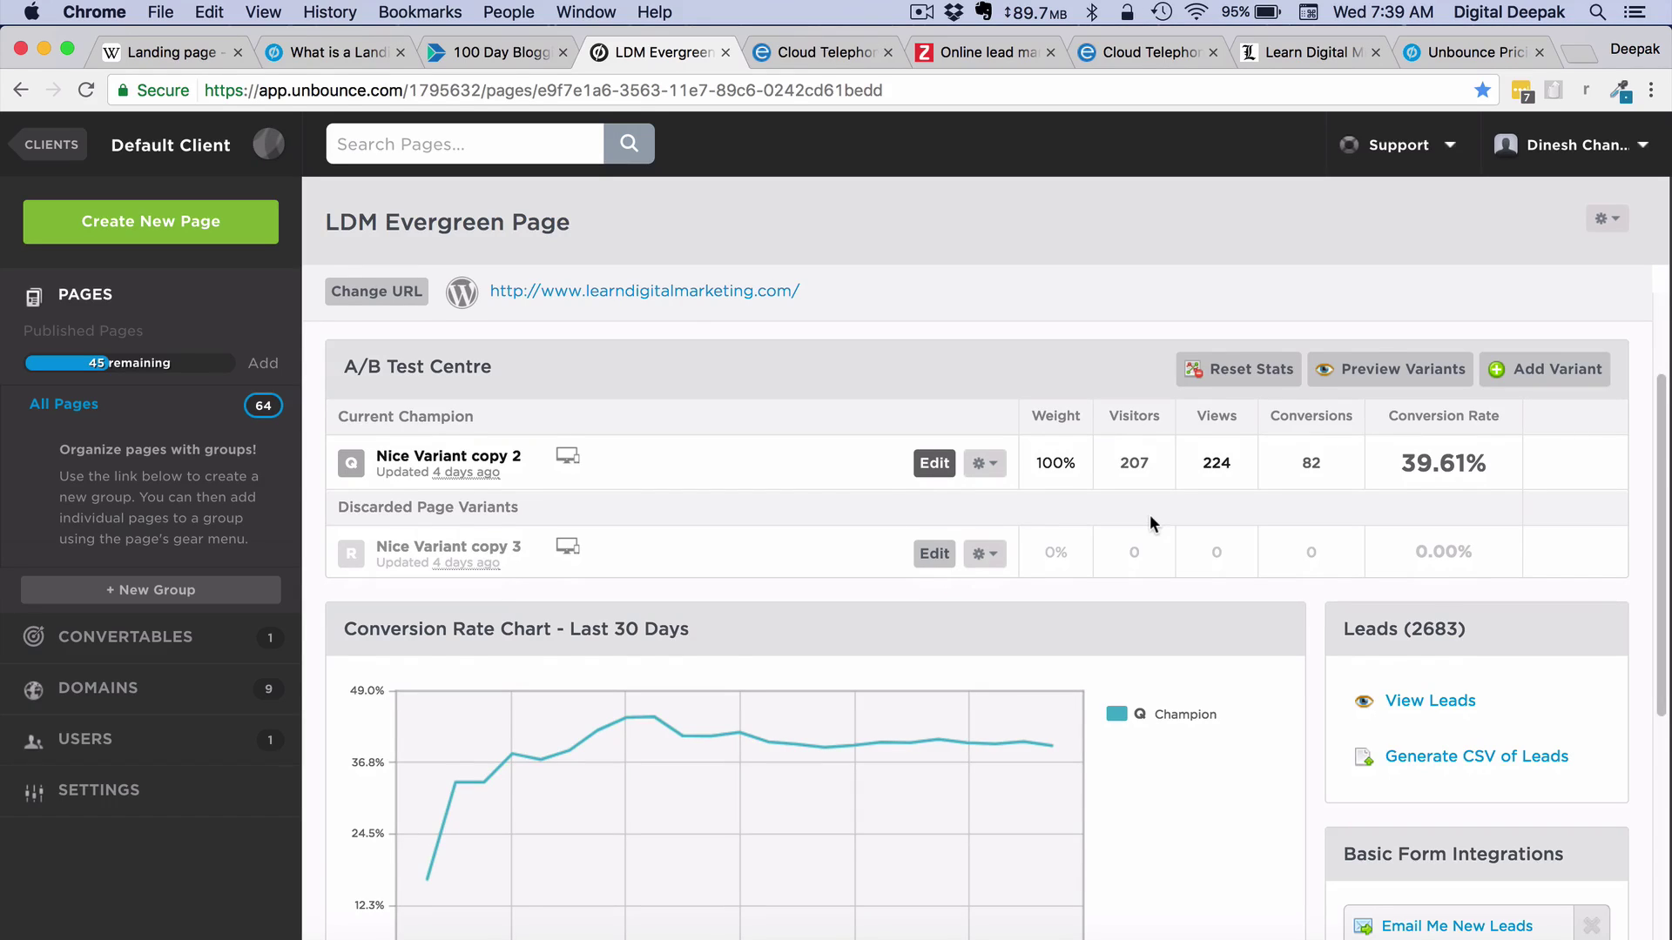
pyautogui.click(958, 557)
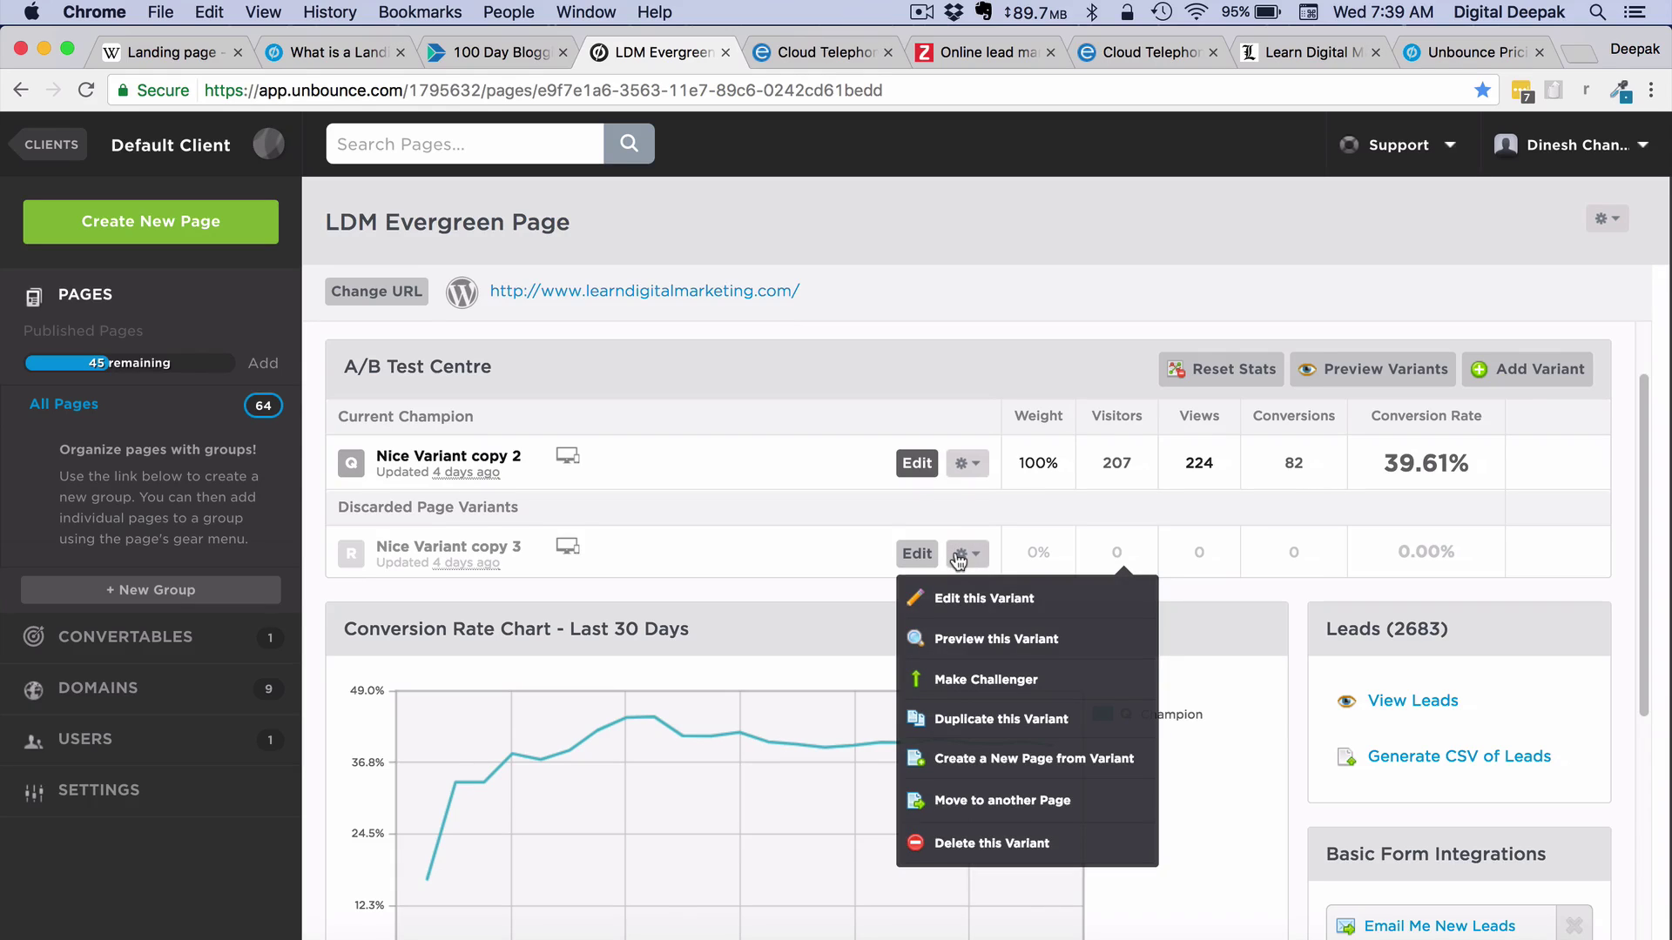
pyautogui.click(958, 849)
pyautogui.click(1062, 230)
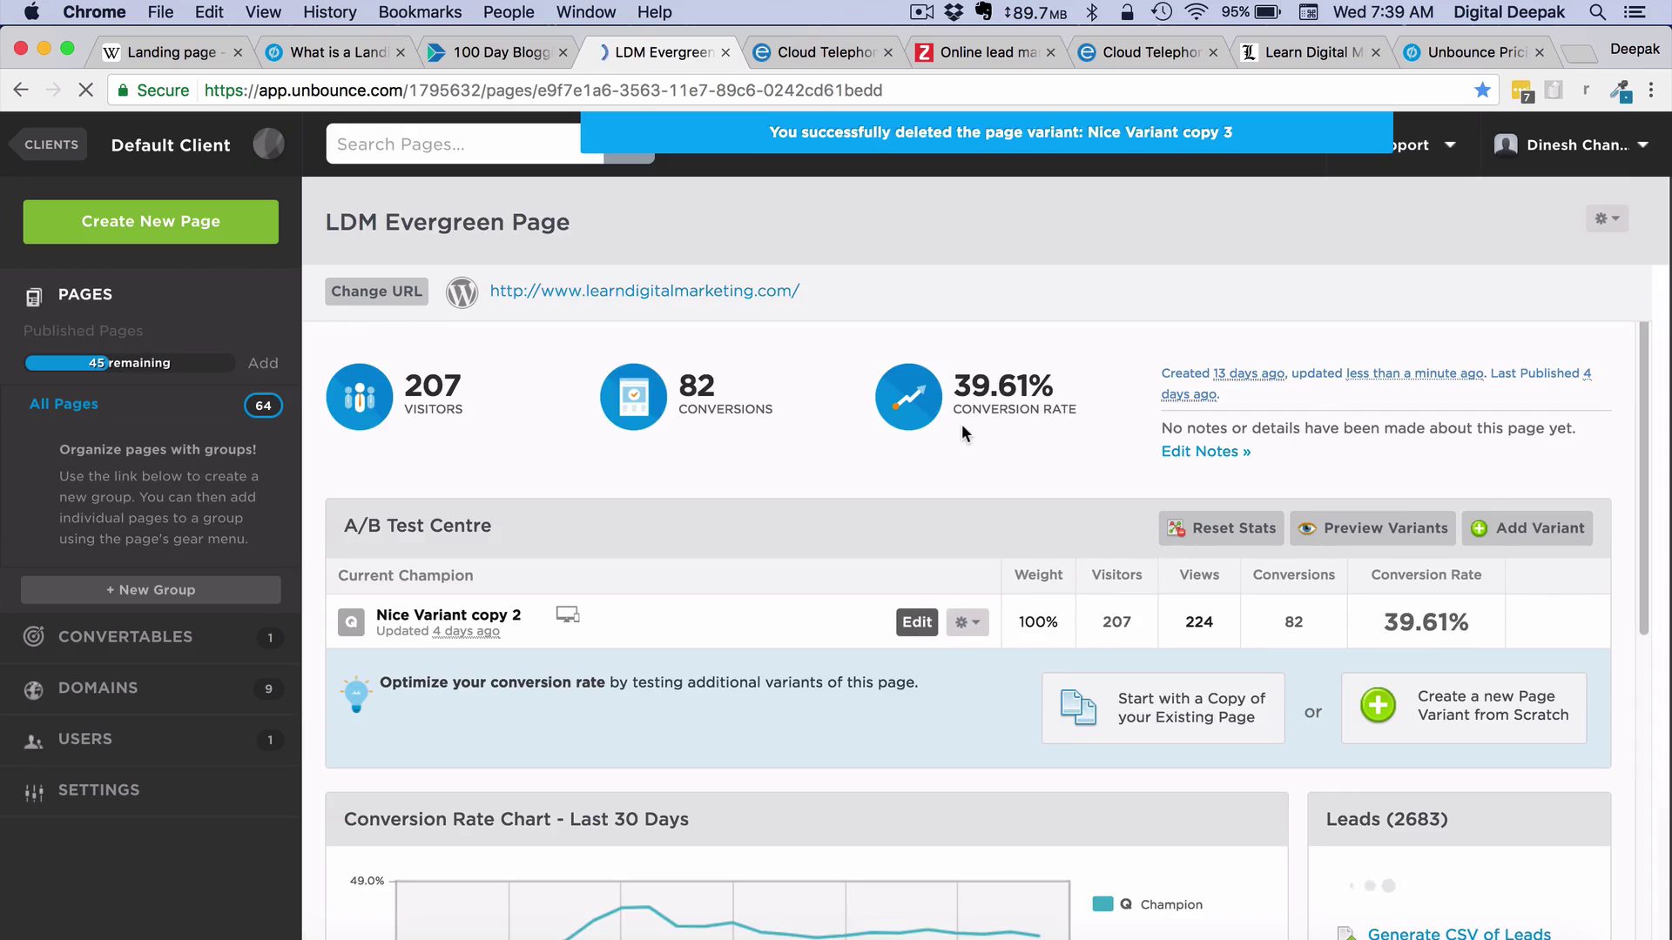
# Duplicate Nice Variant copy 2 as a new challenger and open it for editing
pyautogui.click(982, 624)
pyautogui.click(973, 751)
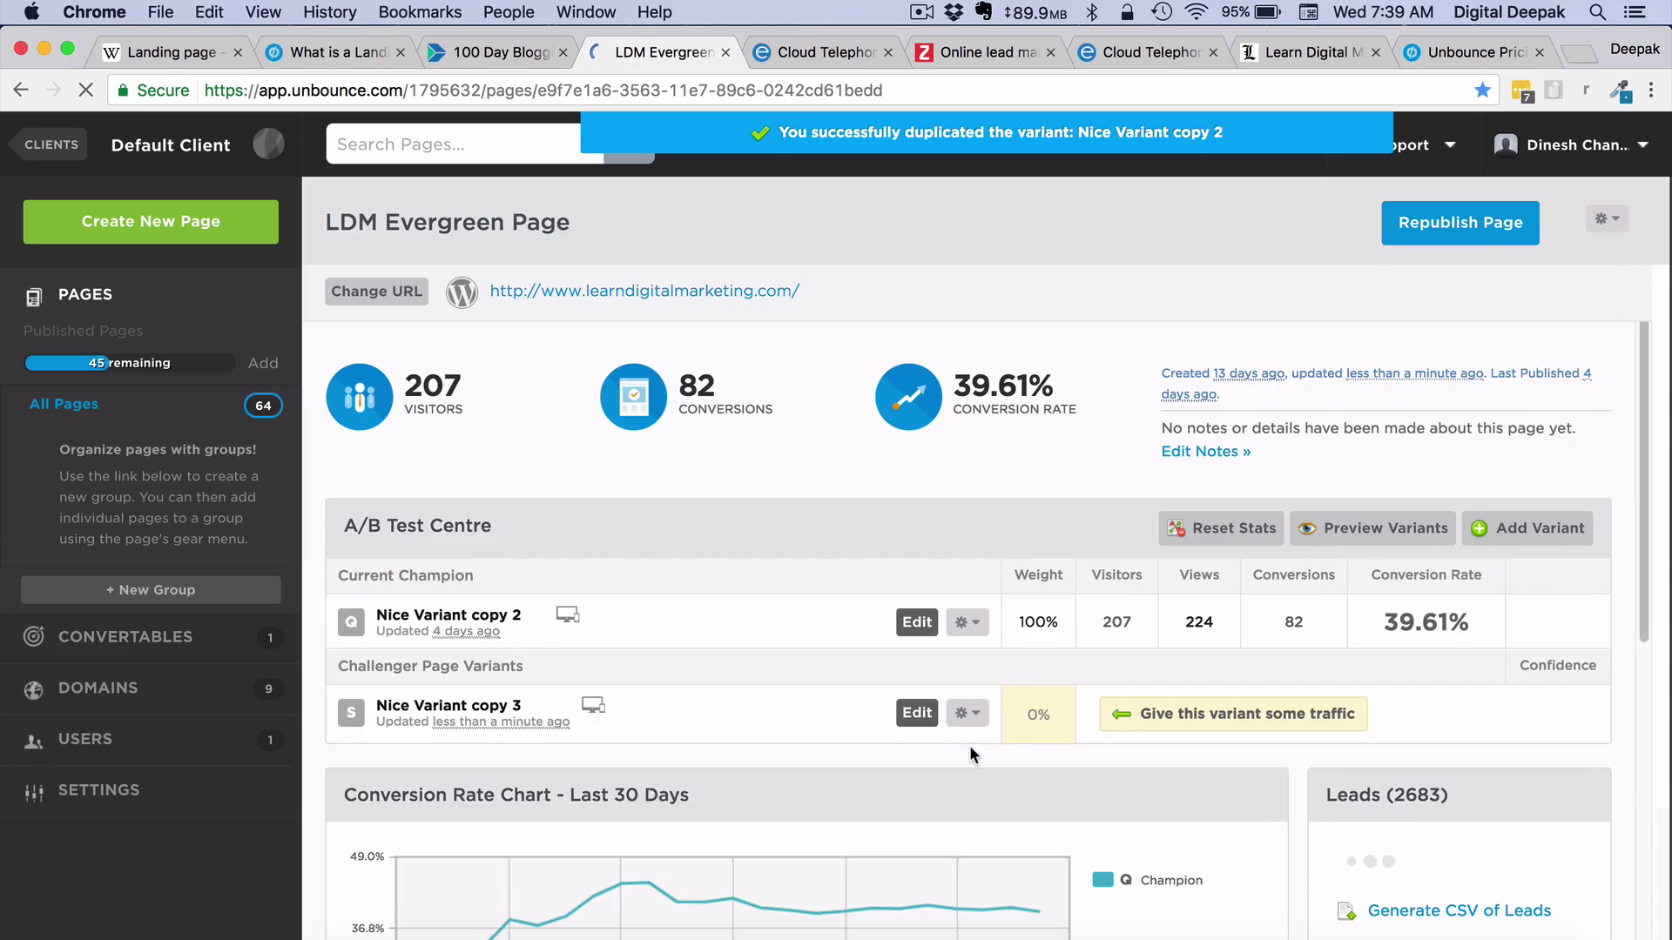
pyautogui.click(927, 723)
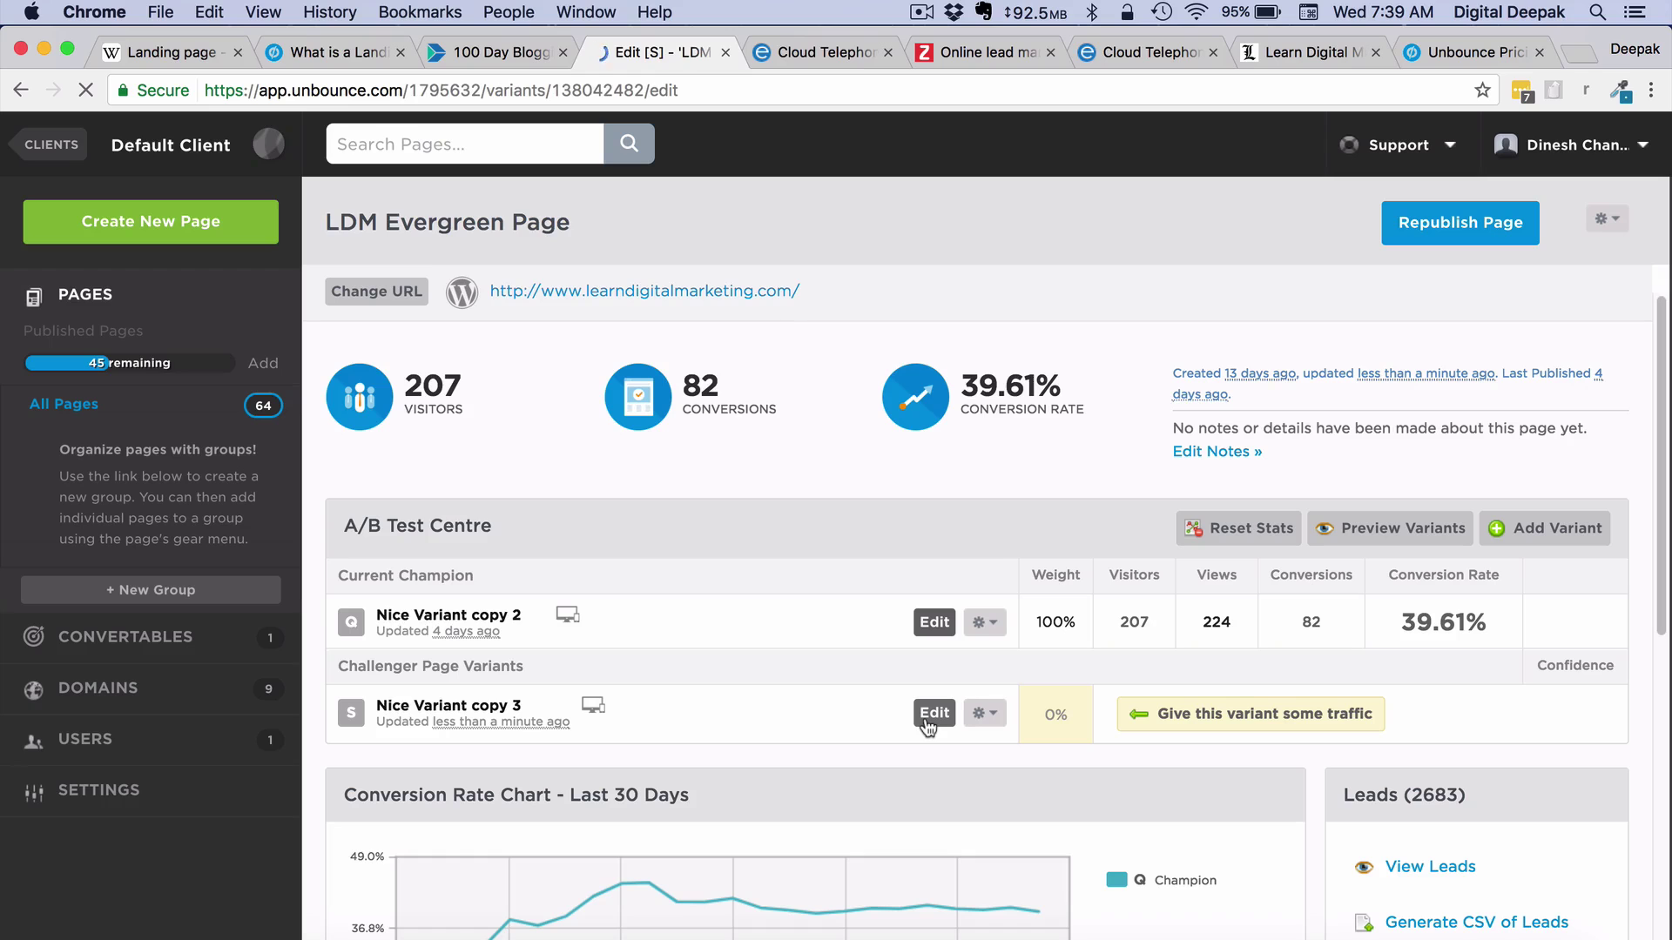
pyautogui.click(1294, 59)
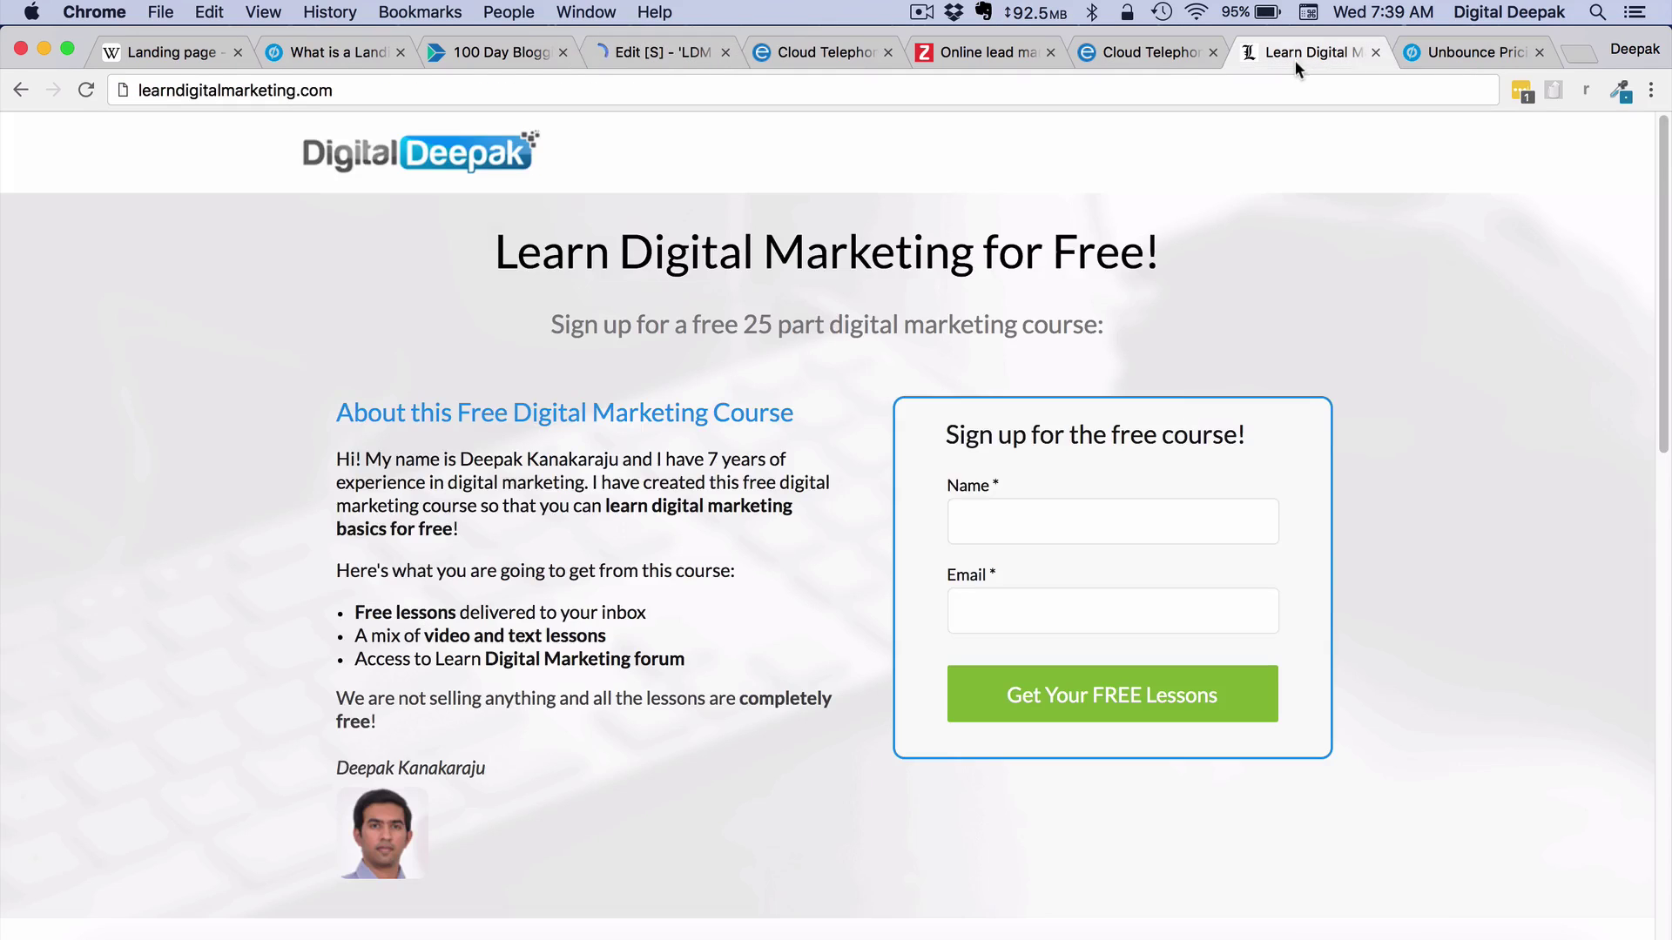
pyautogui.scroll(-10, 1145, 366)
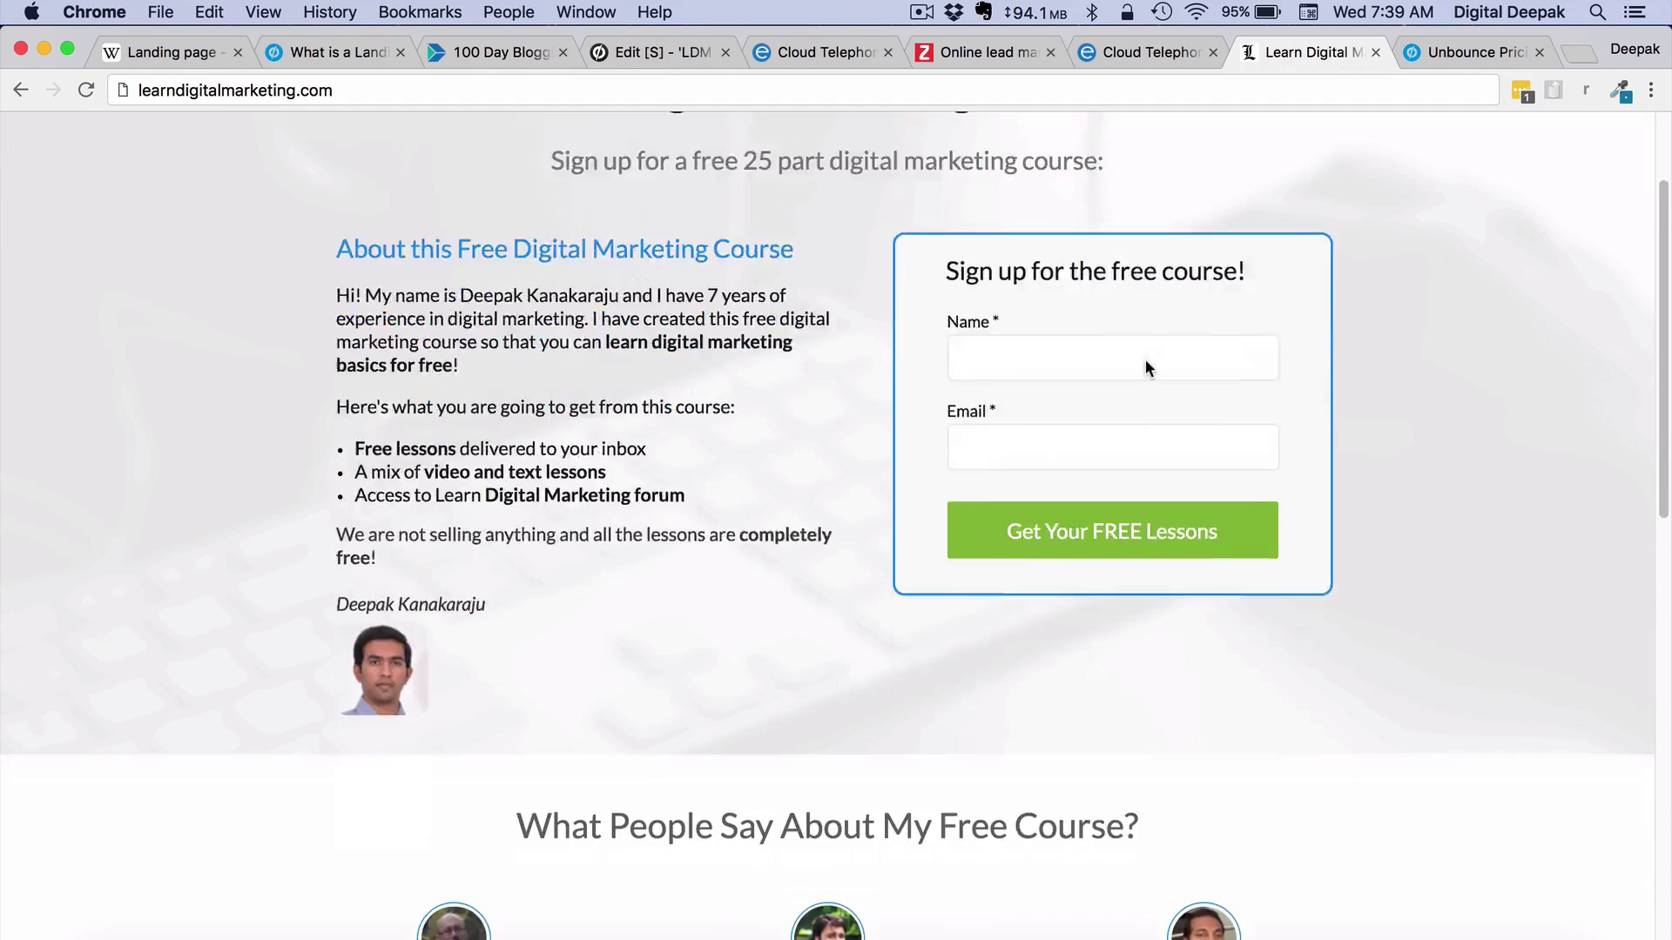
pyautogui.scroll(-2, 1145, 369)
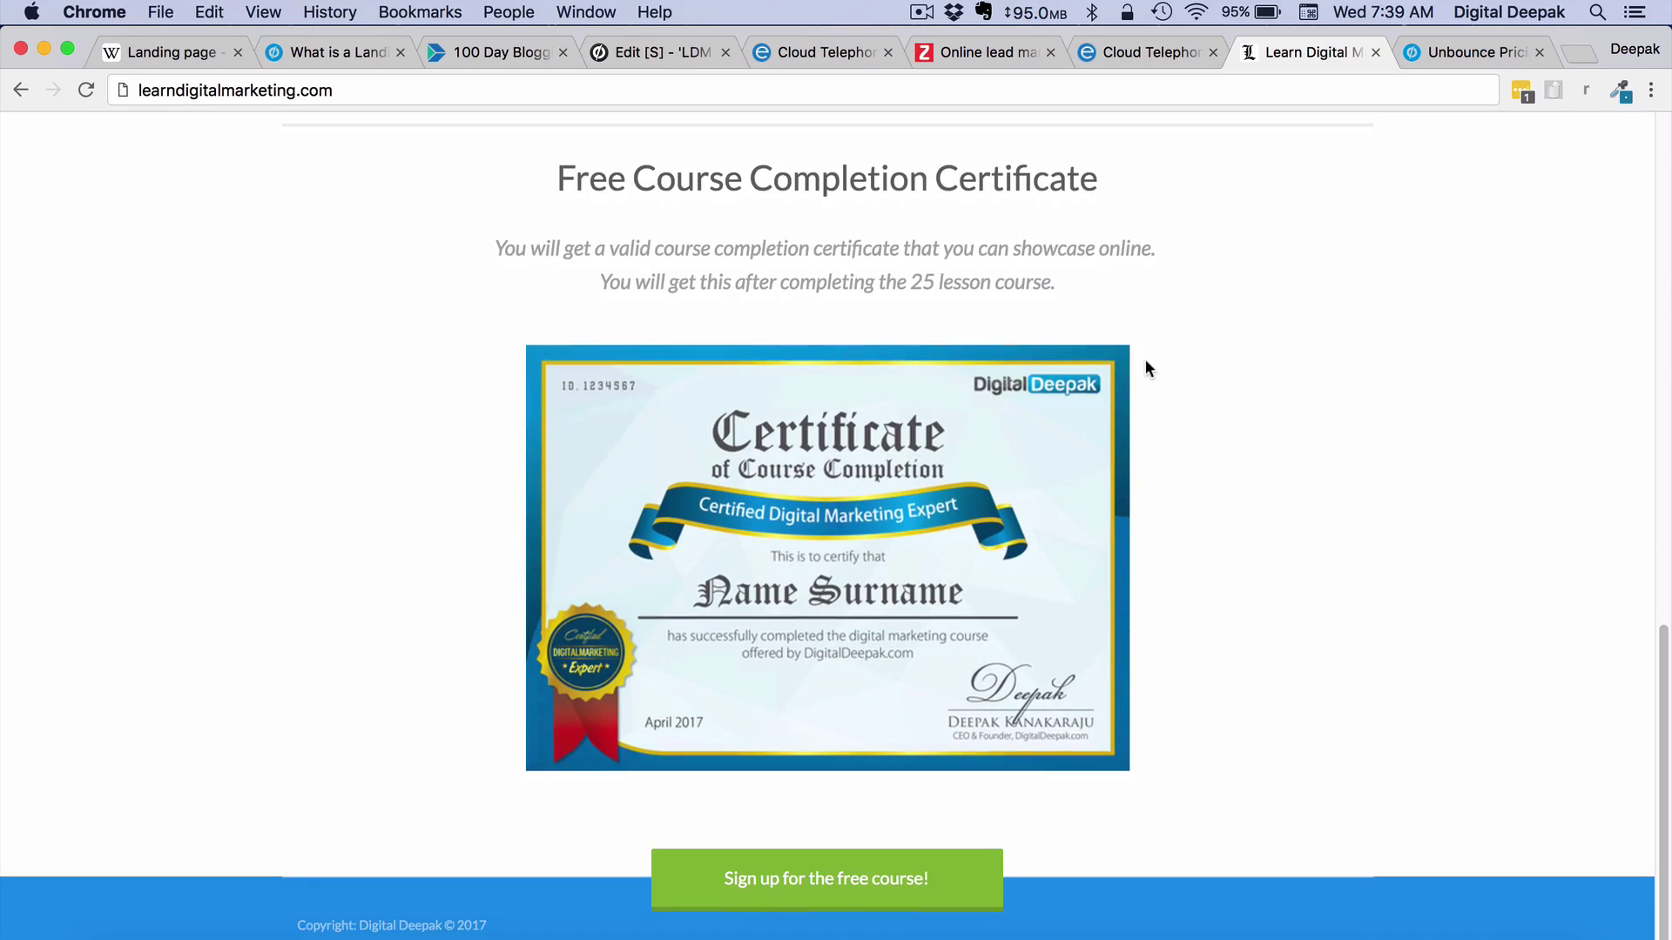
pyautogui.scroll(5, 1146, 366)
pyautogui.scroll(10, 1145, 366)
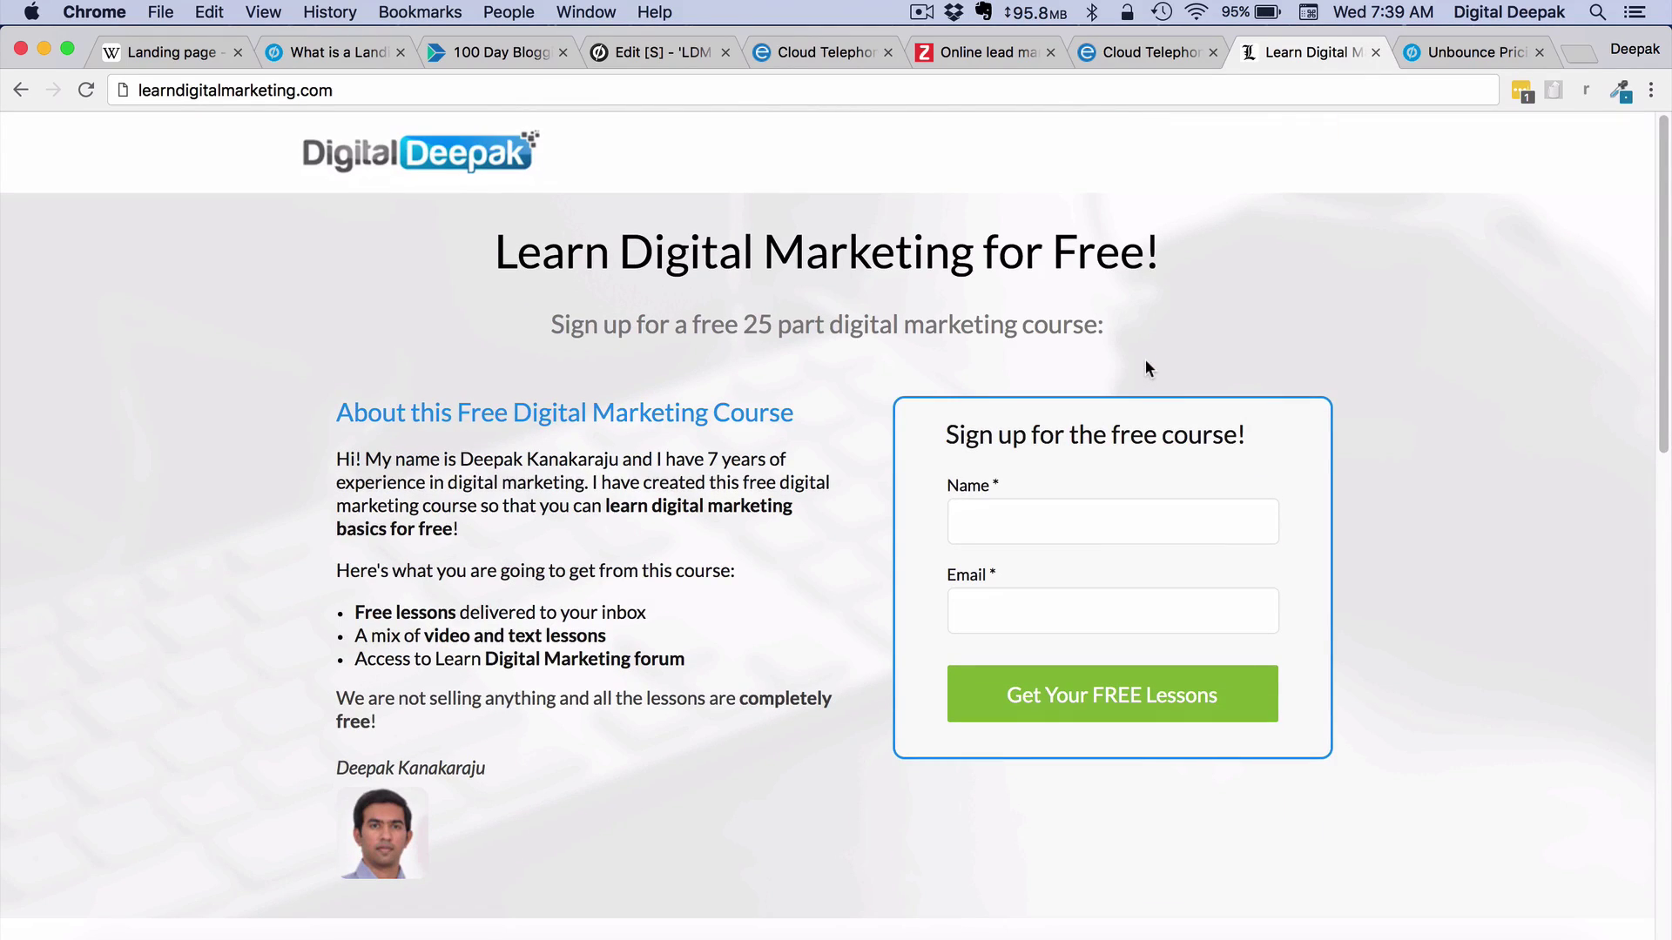
pyautogui.click(635, 54)
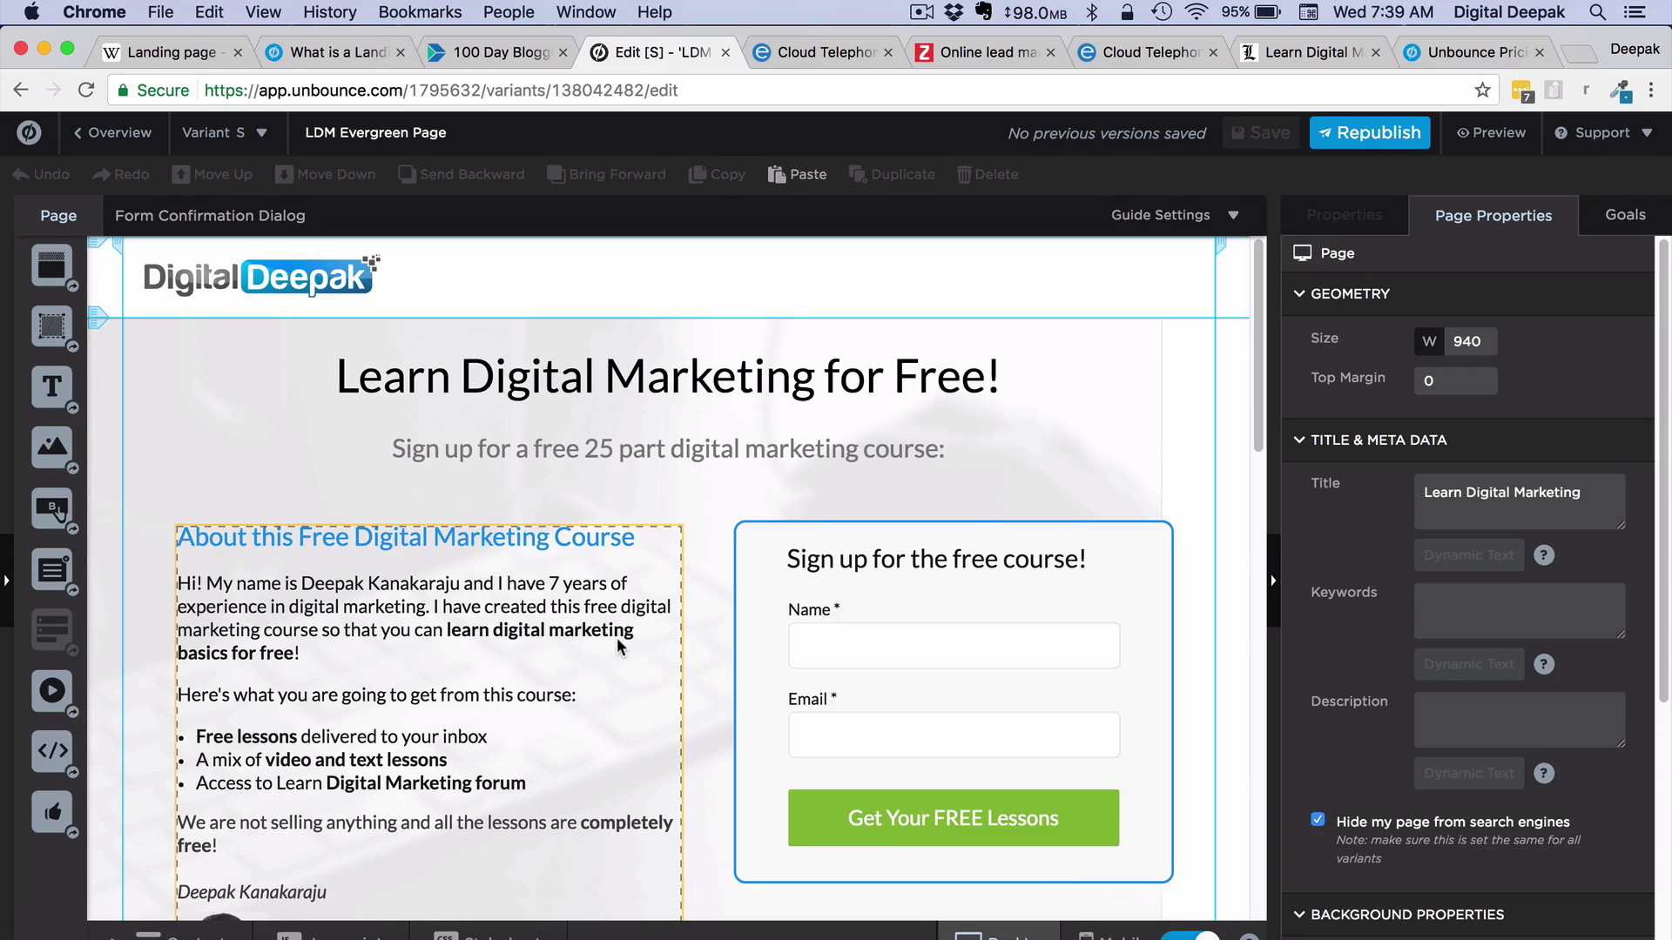
# Delete the testimonials section and adjust the certificate section's top edge
pyautogui.scroll(-8, 623, 456)
pyautogui.scroll(-1, 624, 456)
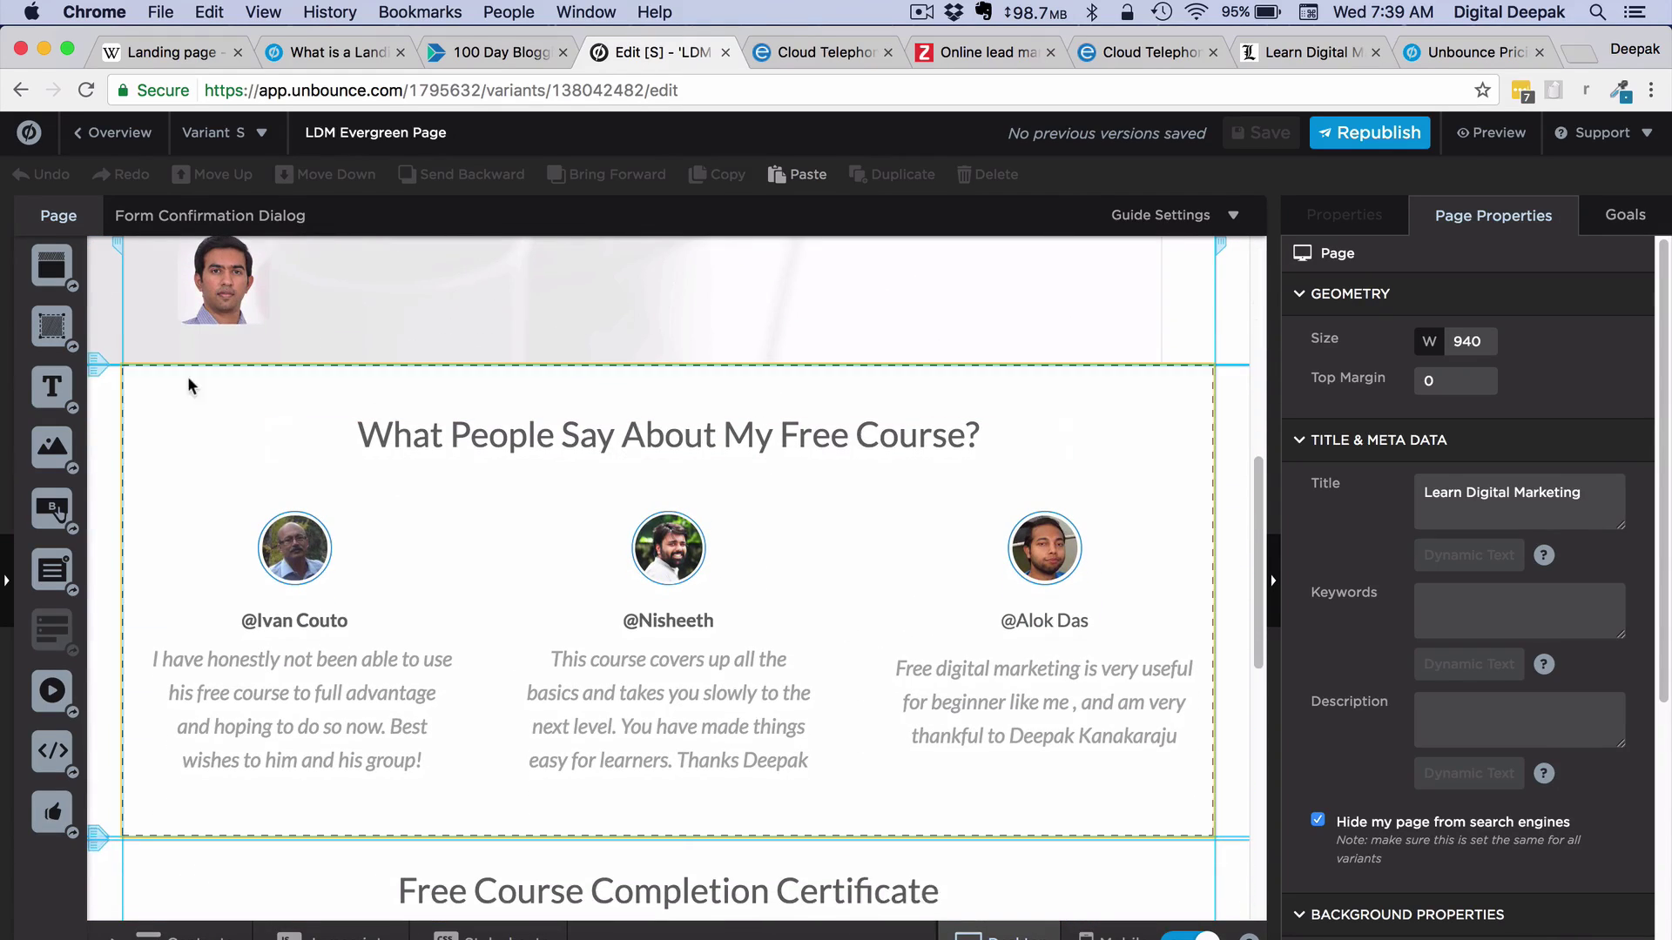
pyautogui.click(183, 467)
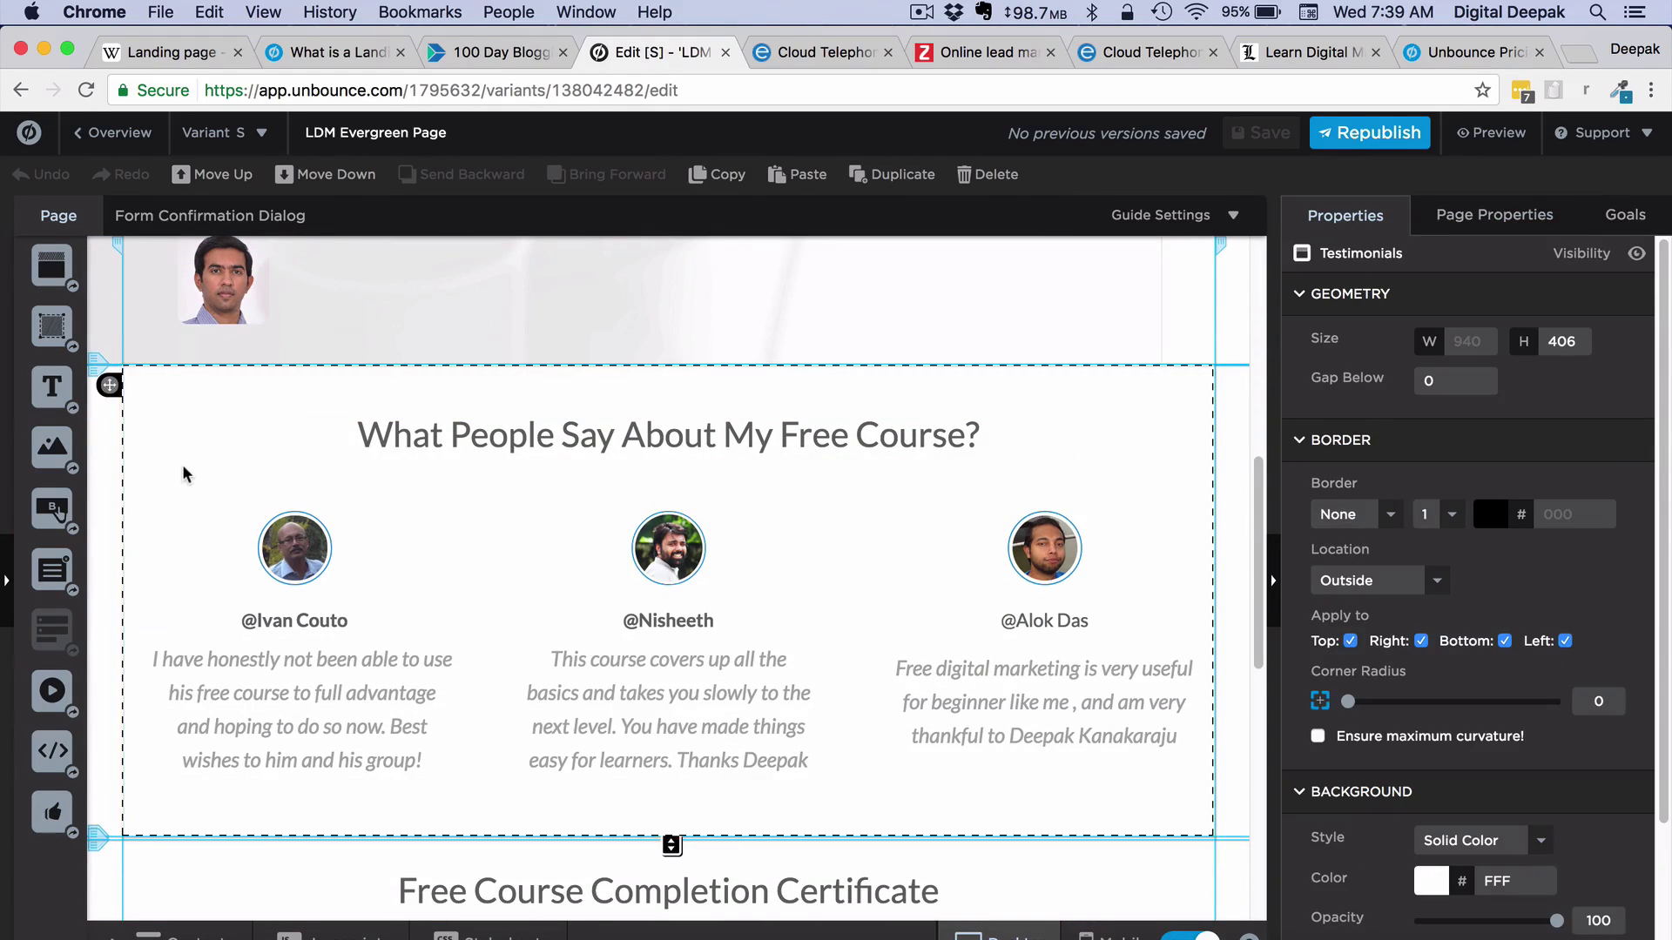
pyautogui.press('Delete')
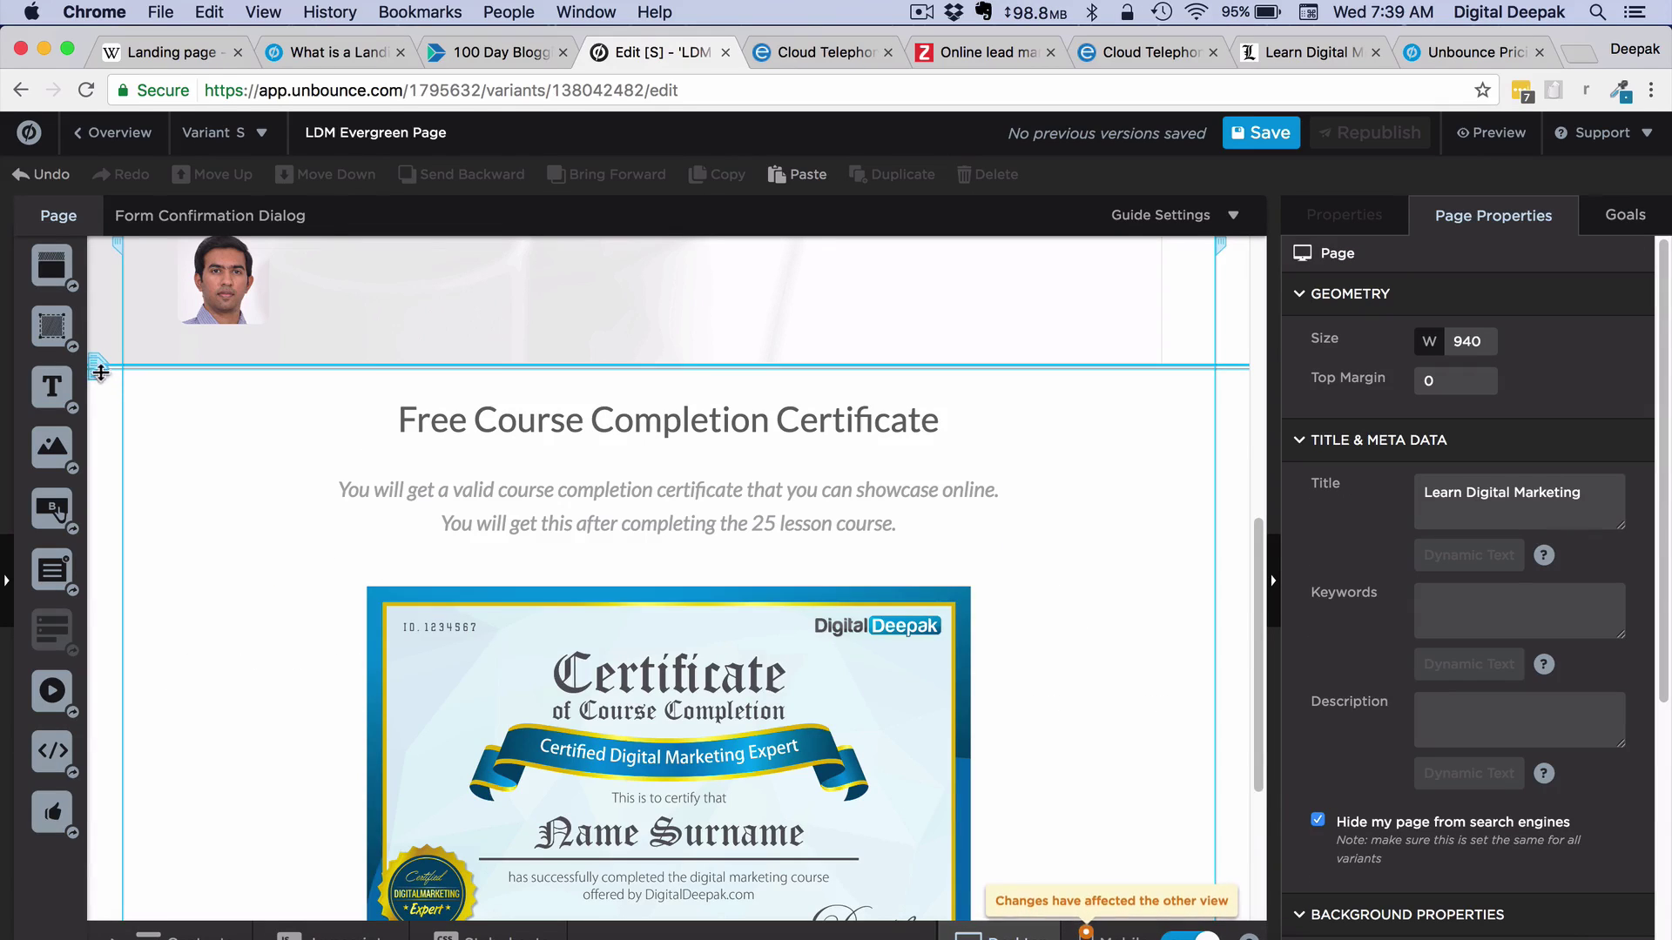
pyautogui.moveTo(98, 364); pyautogui.dragTo(87, 321)
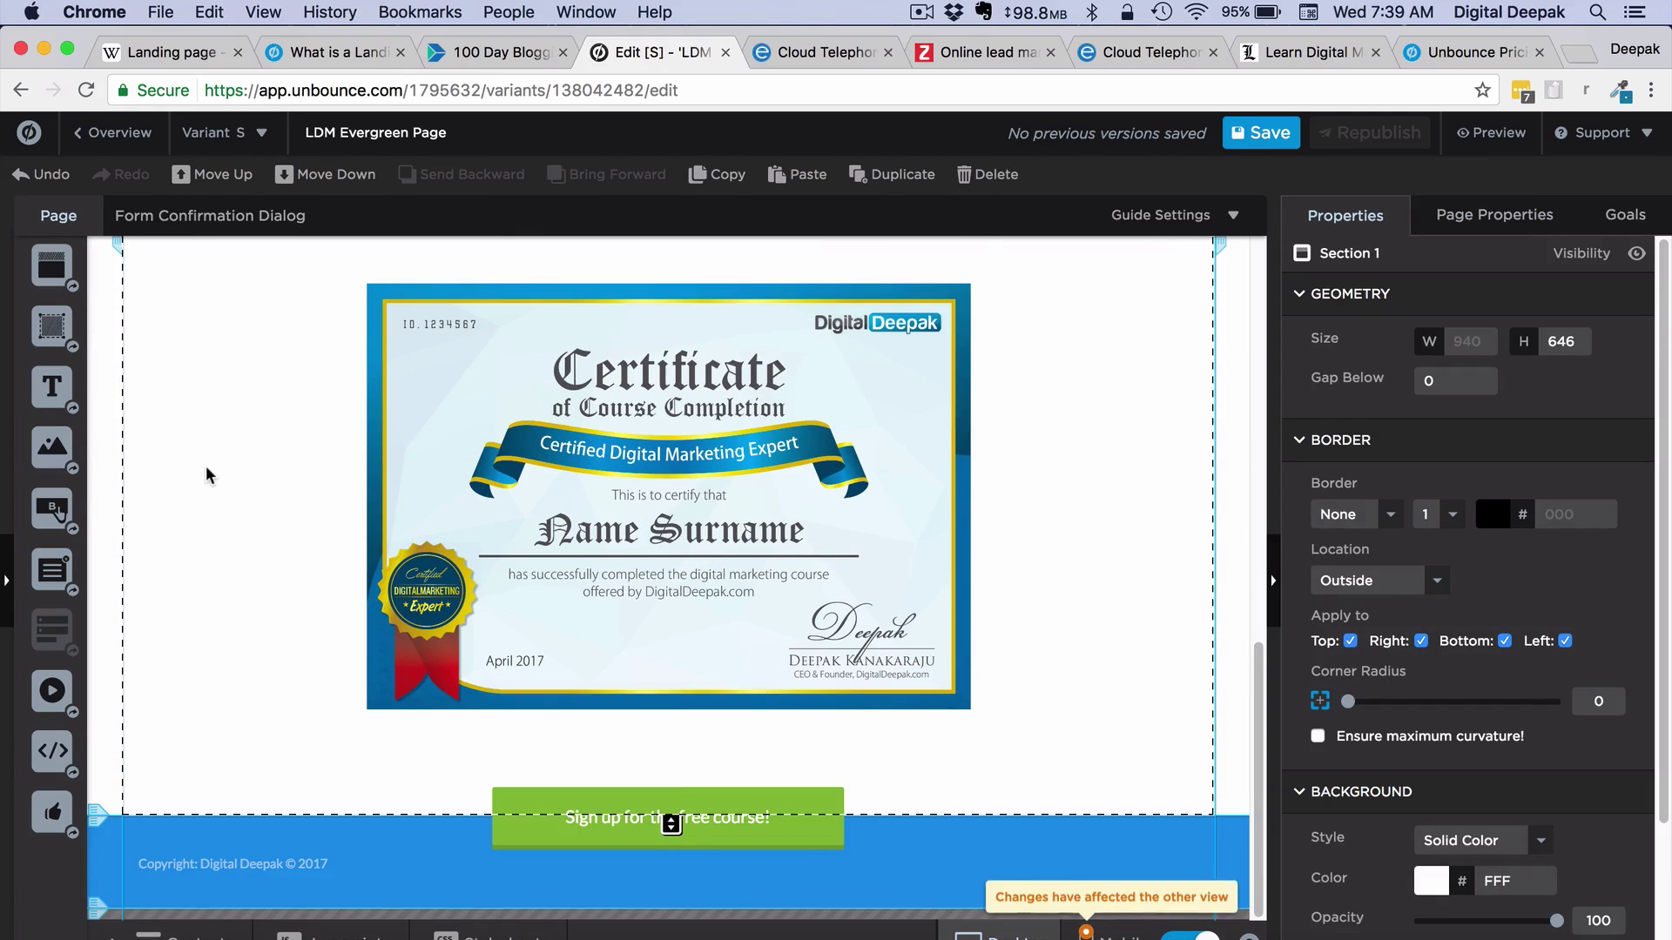
pyautogui.scroll(10, 209, 474)
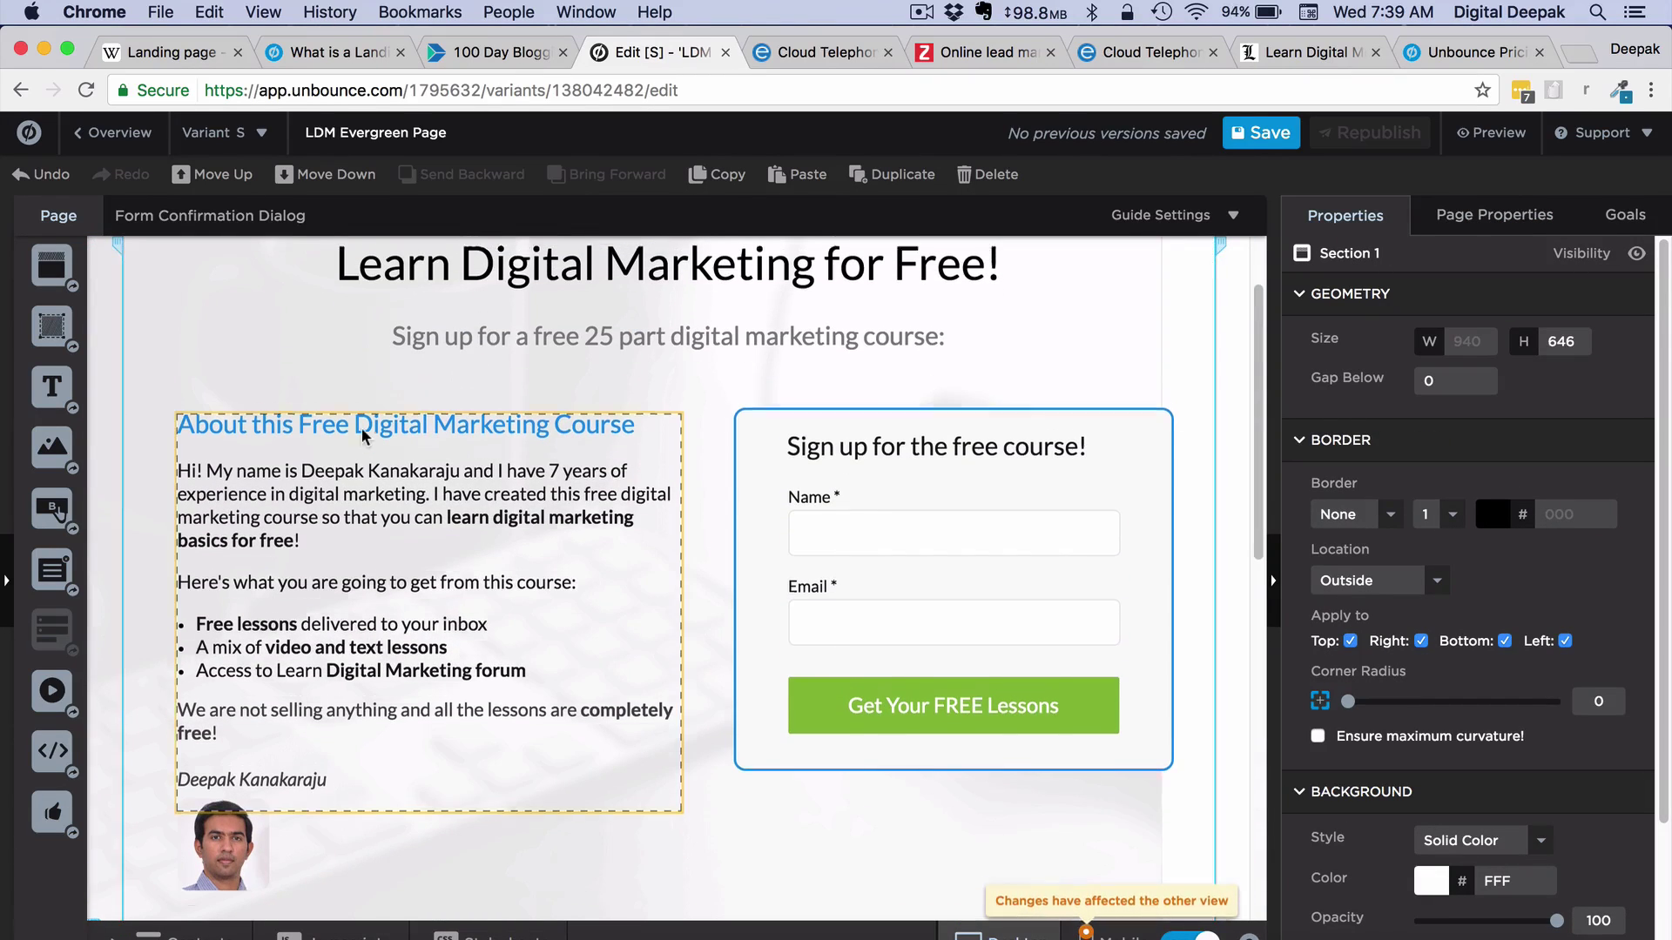
# Save and republish the variant, then return to the page overview
pyautogui.click(1277, 145)
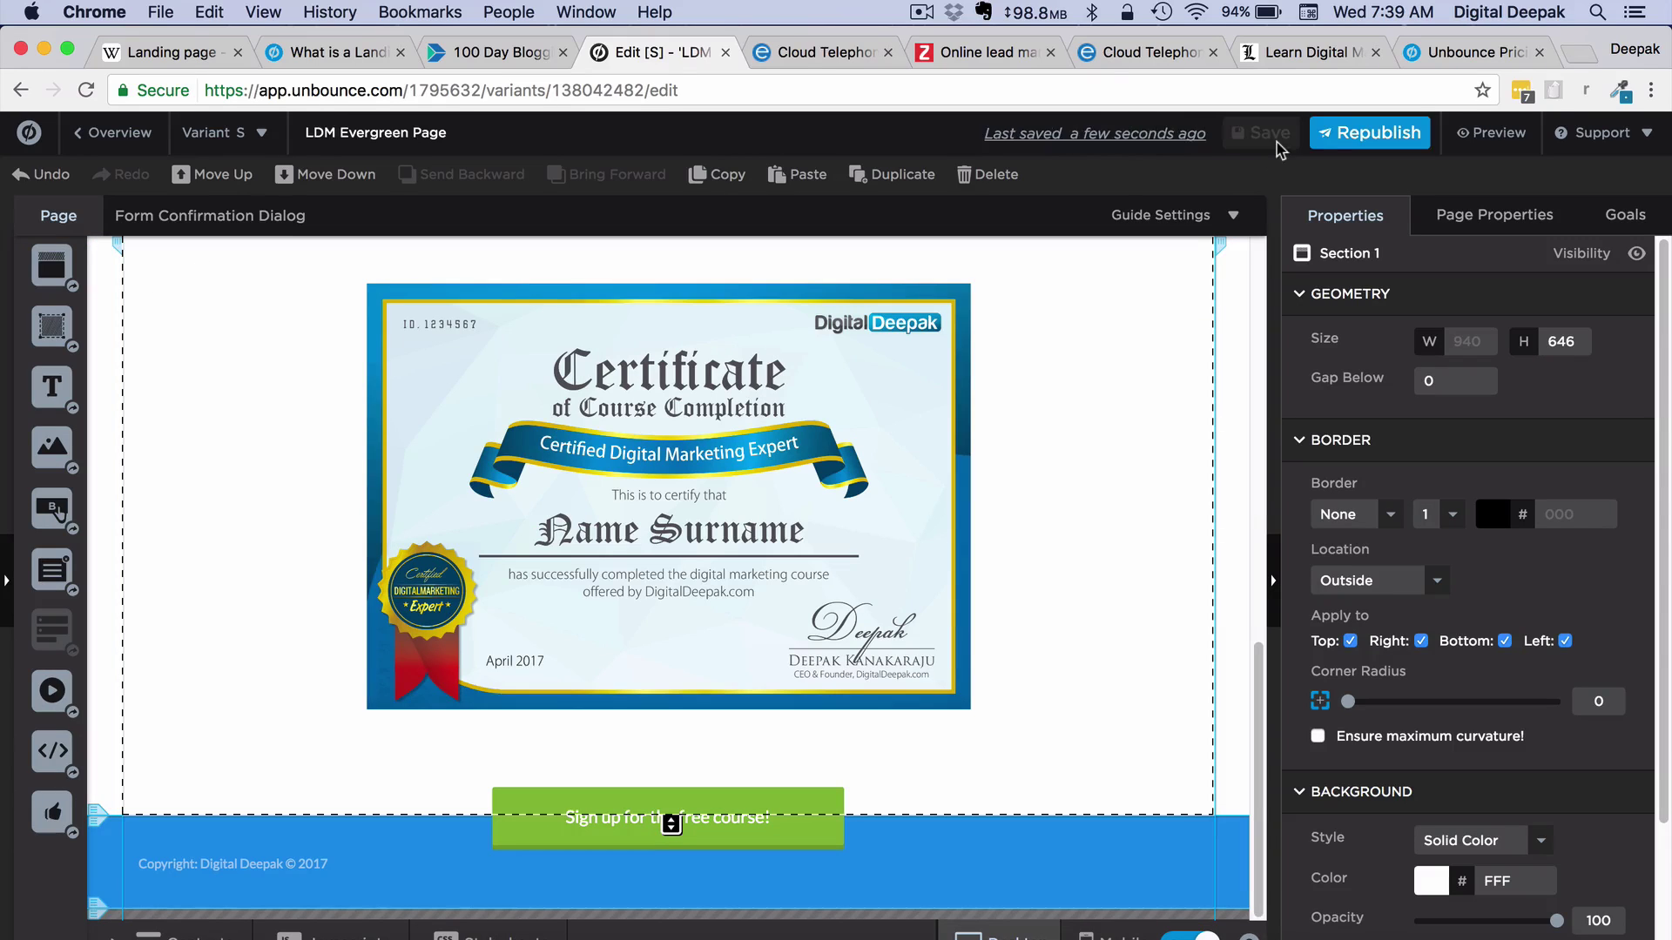
pyautogui.click(1356, 140)
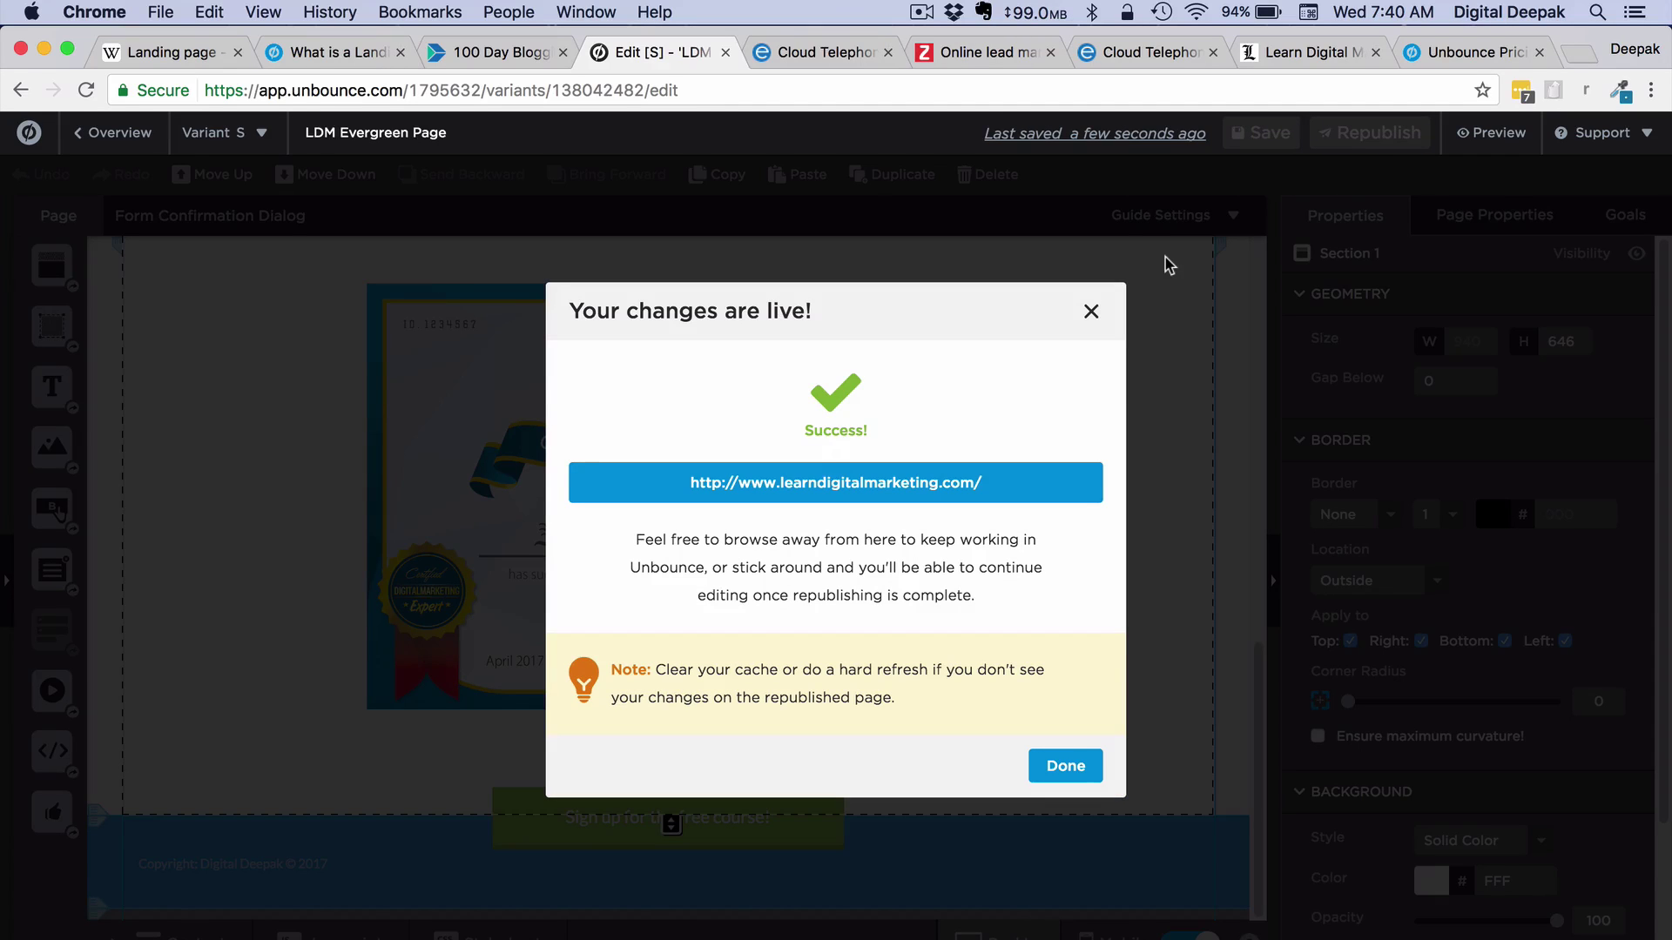
pyautogui.click(1080, 767)
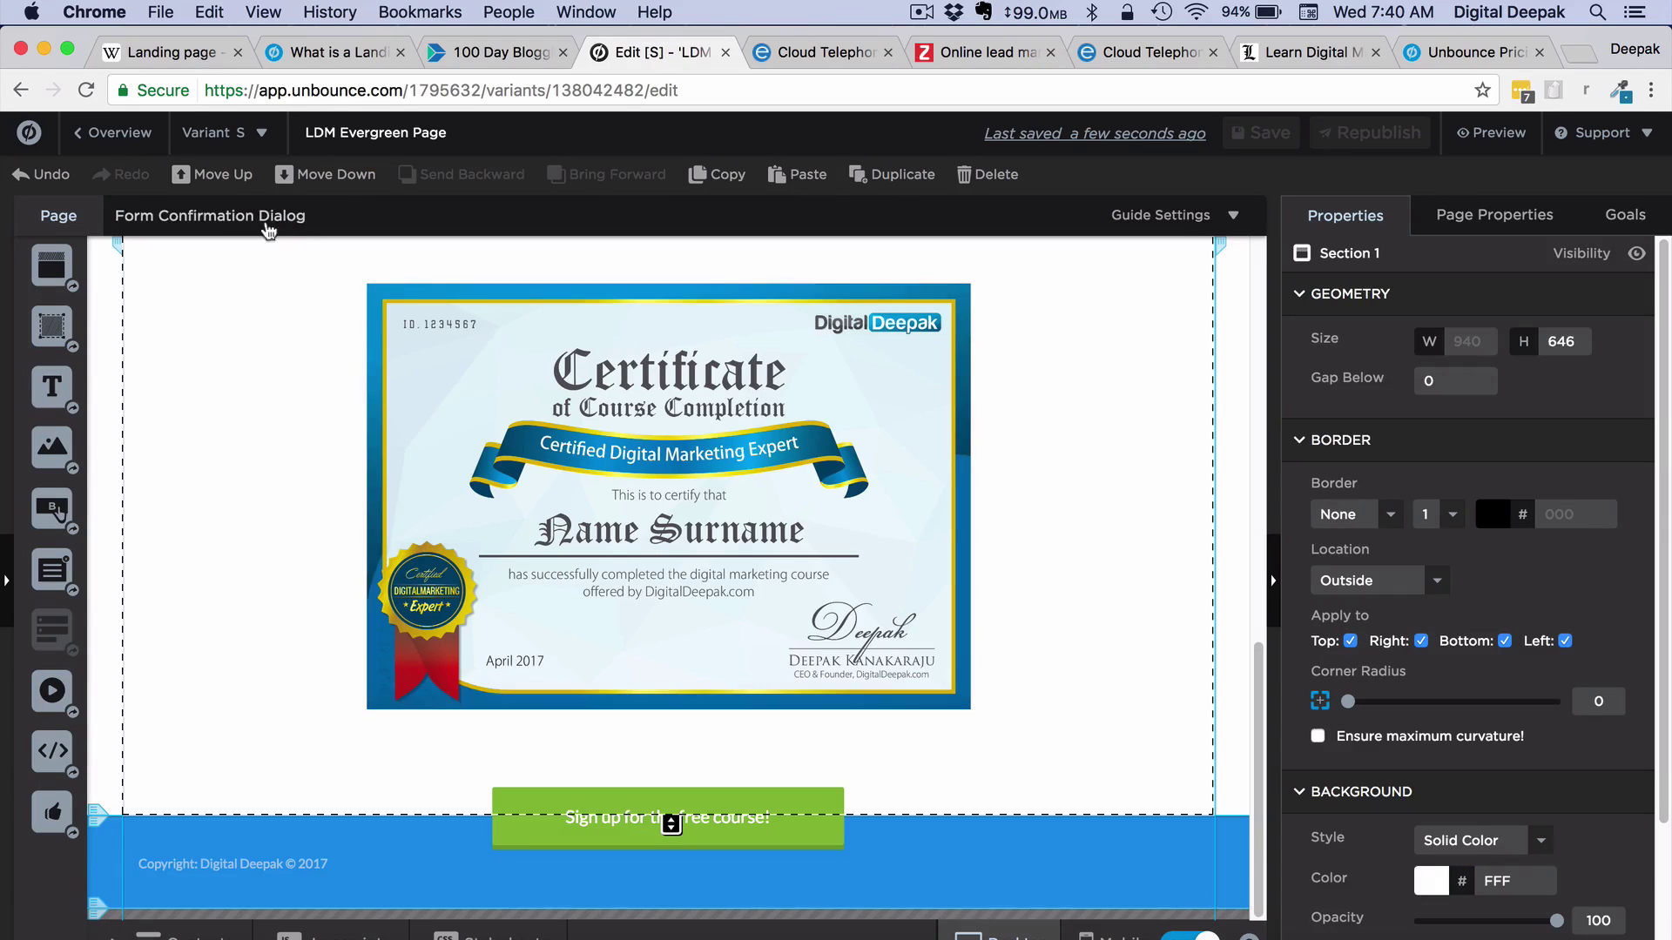
pyautogui.click(108, 144)
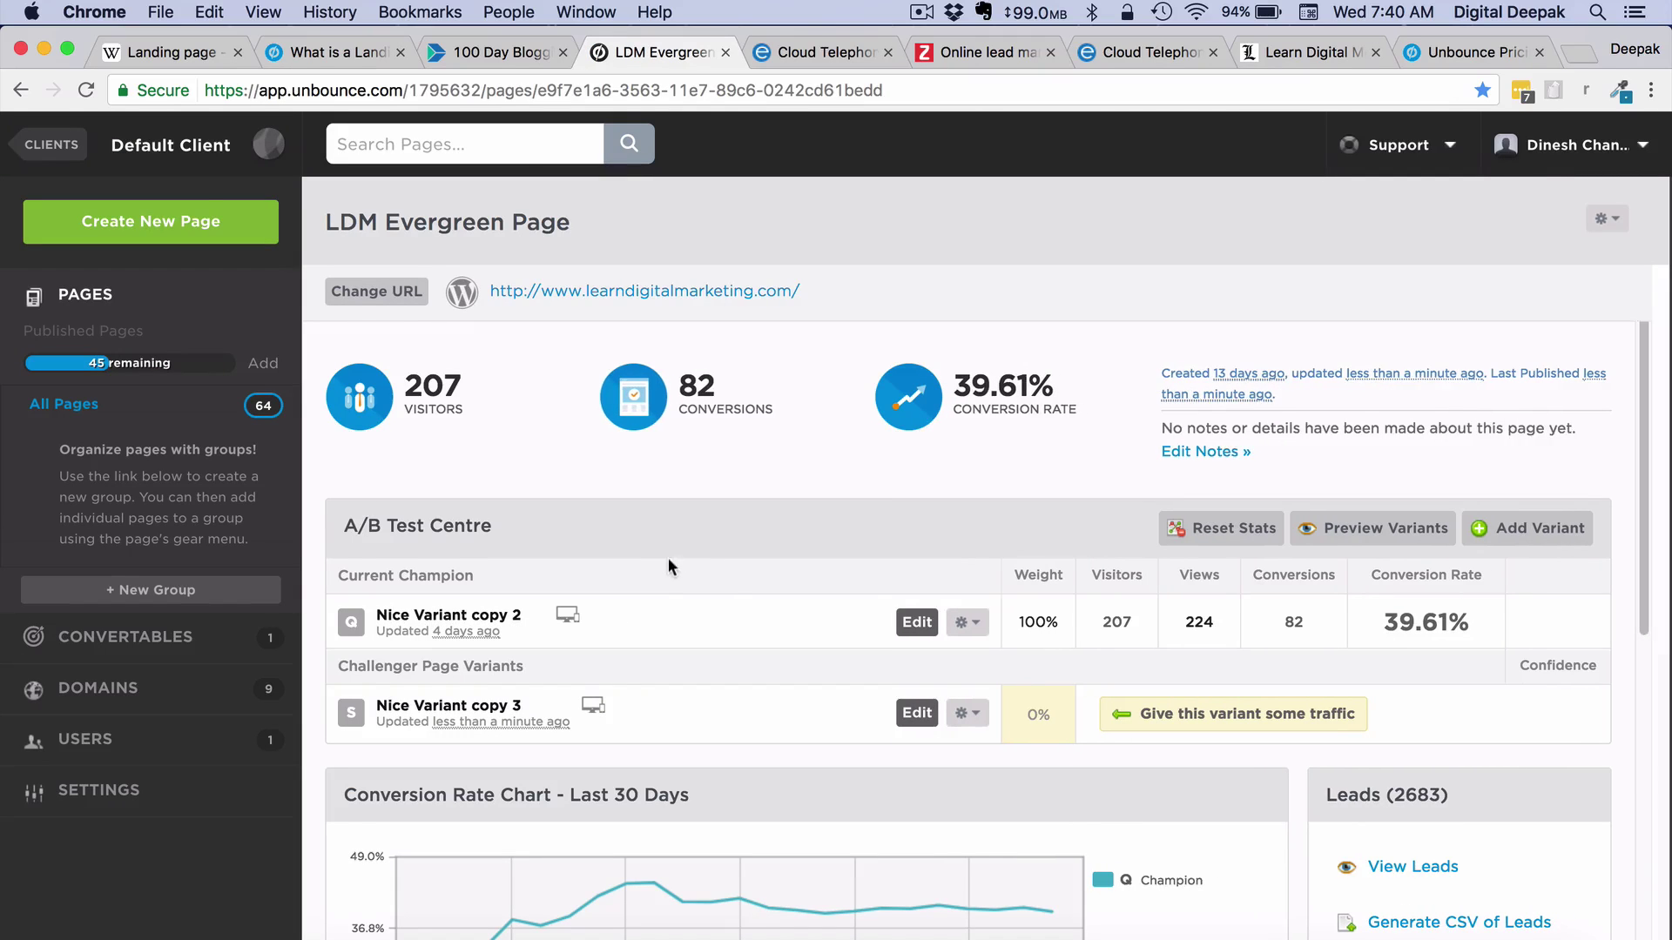
# Set the challenger variant's traffic weight to 50%
pyautogui.click(1049, 714)
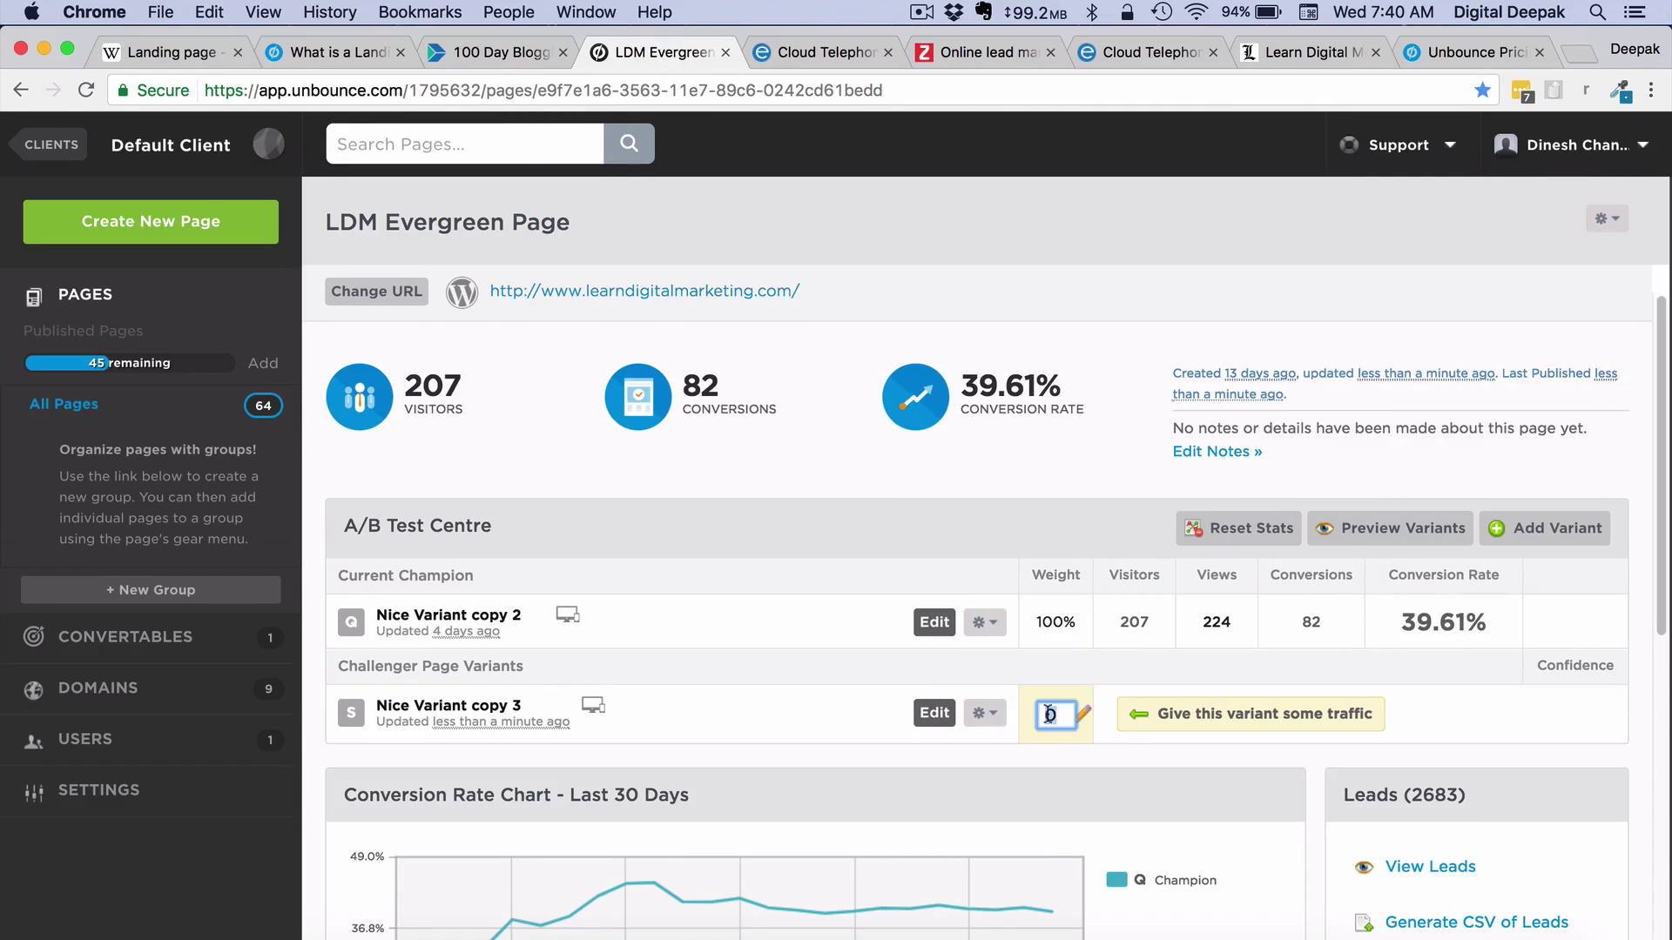
pyautogui.write('50')
pyautogui.press('Return')
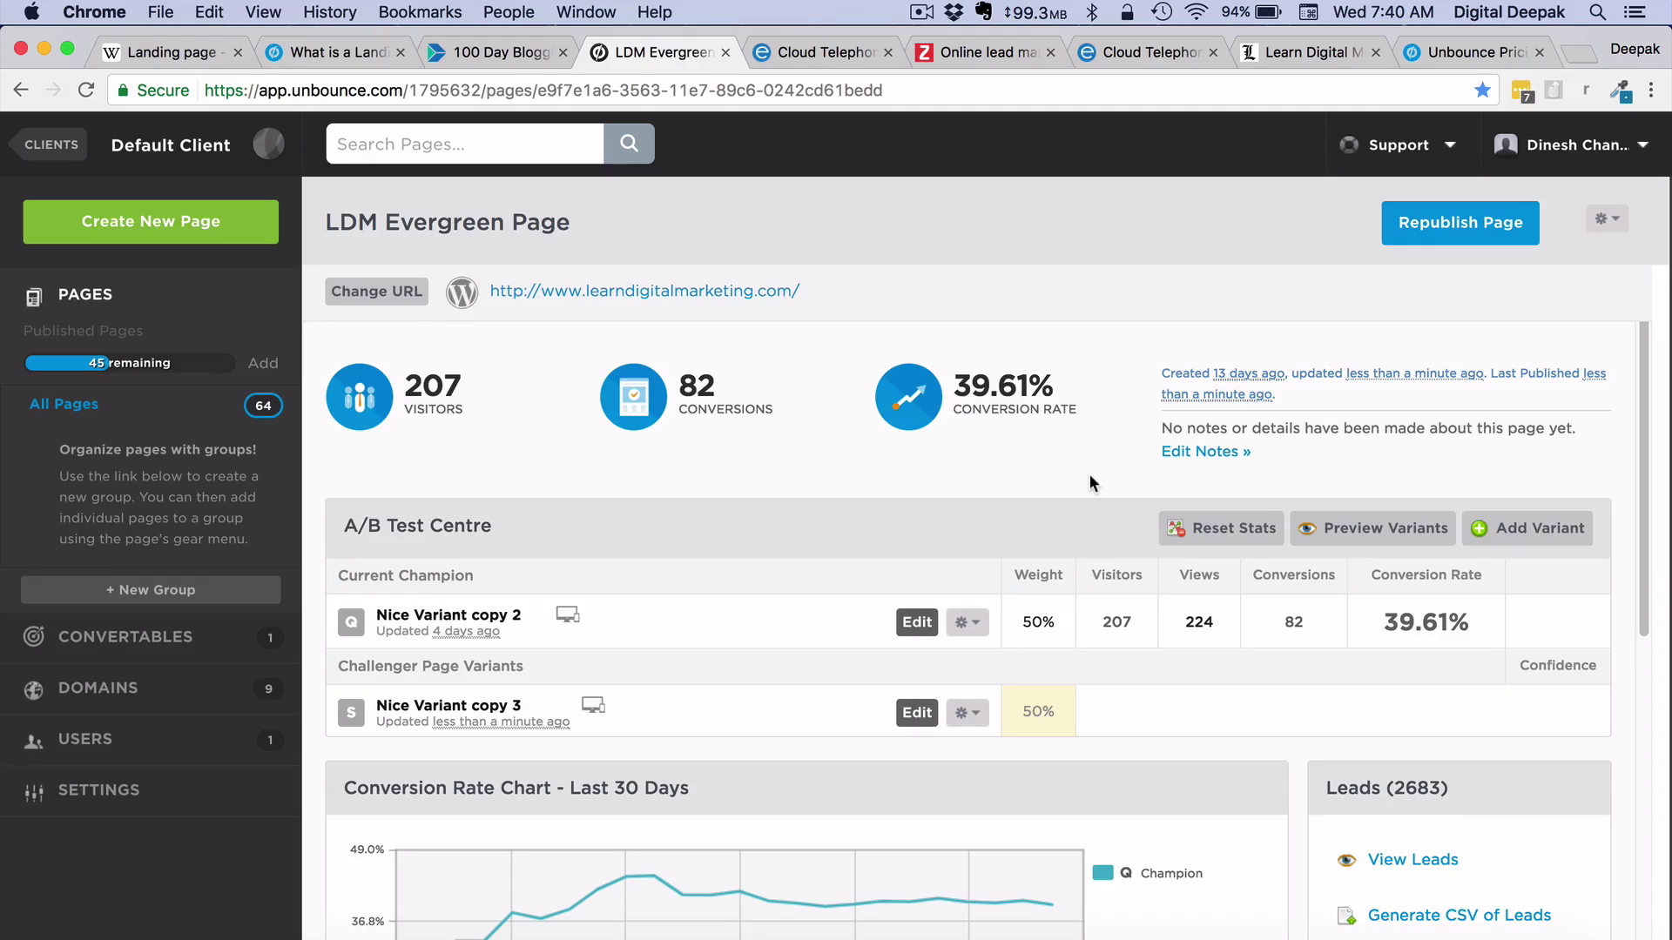
# Reset all page stats to zero, republish, and preview the champion Variant Q
pyautogui.click(1216, 525)
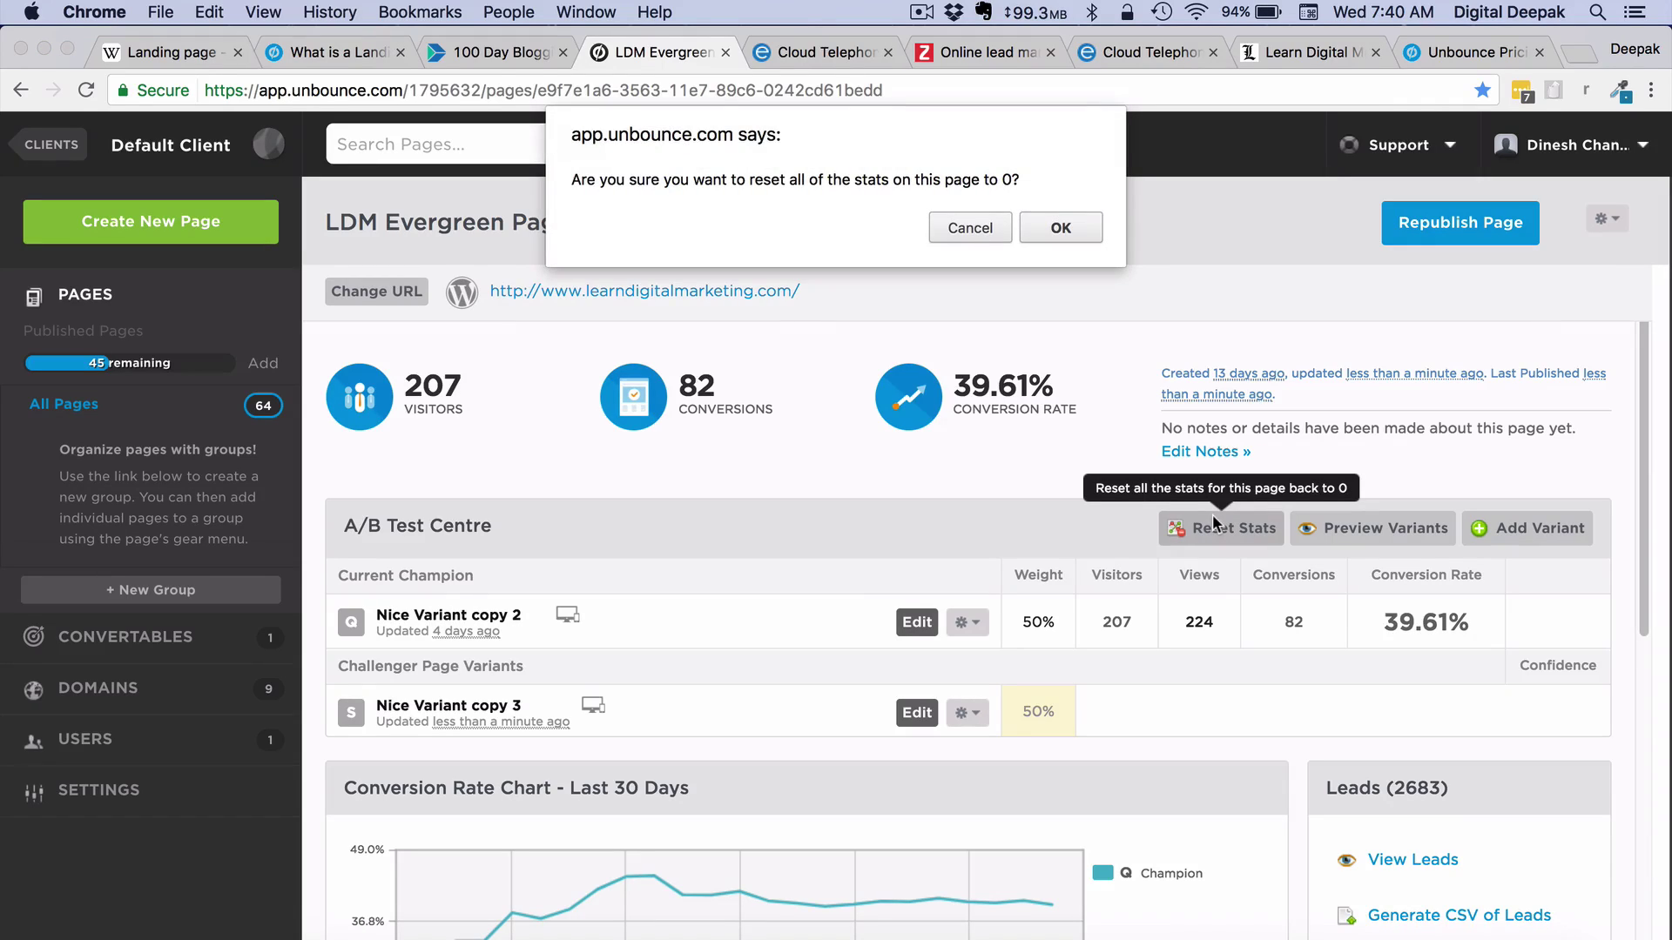
pyautogui.click(1069, 228)
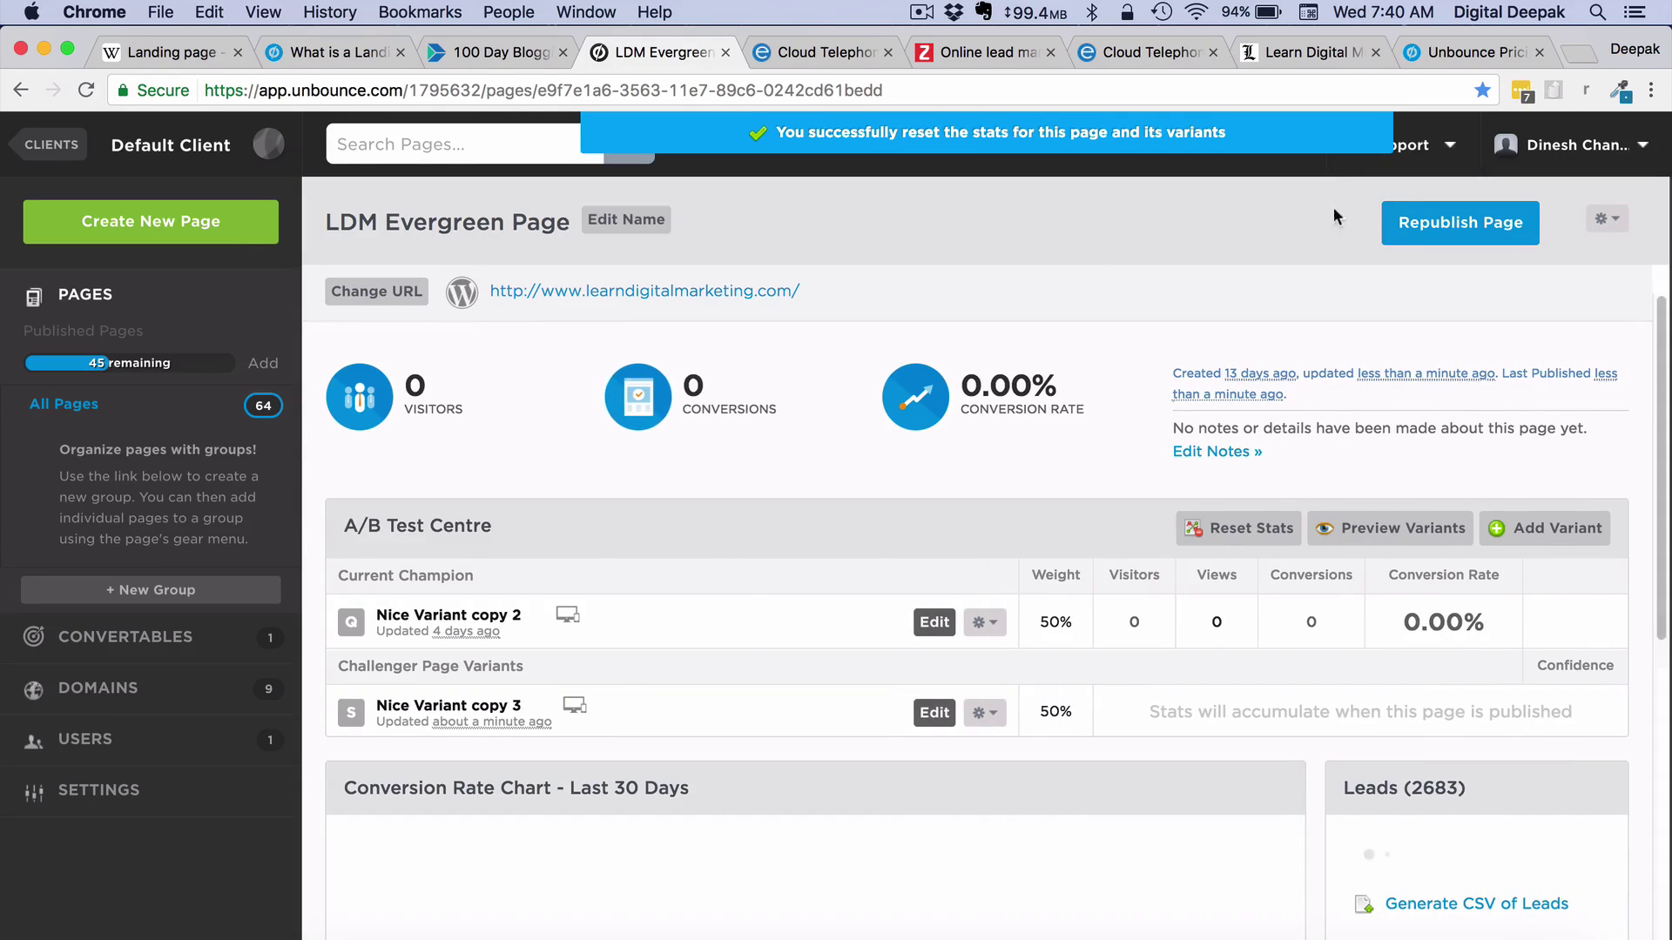
pyautogui.click(1429, 226)
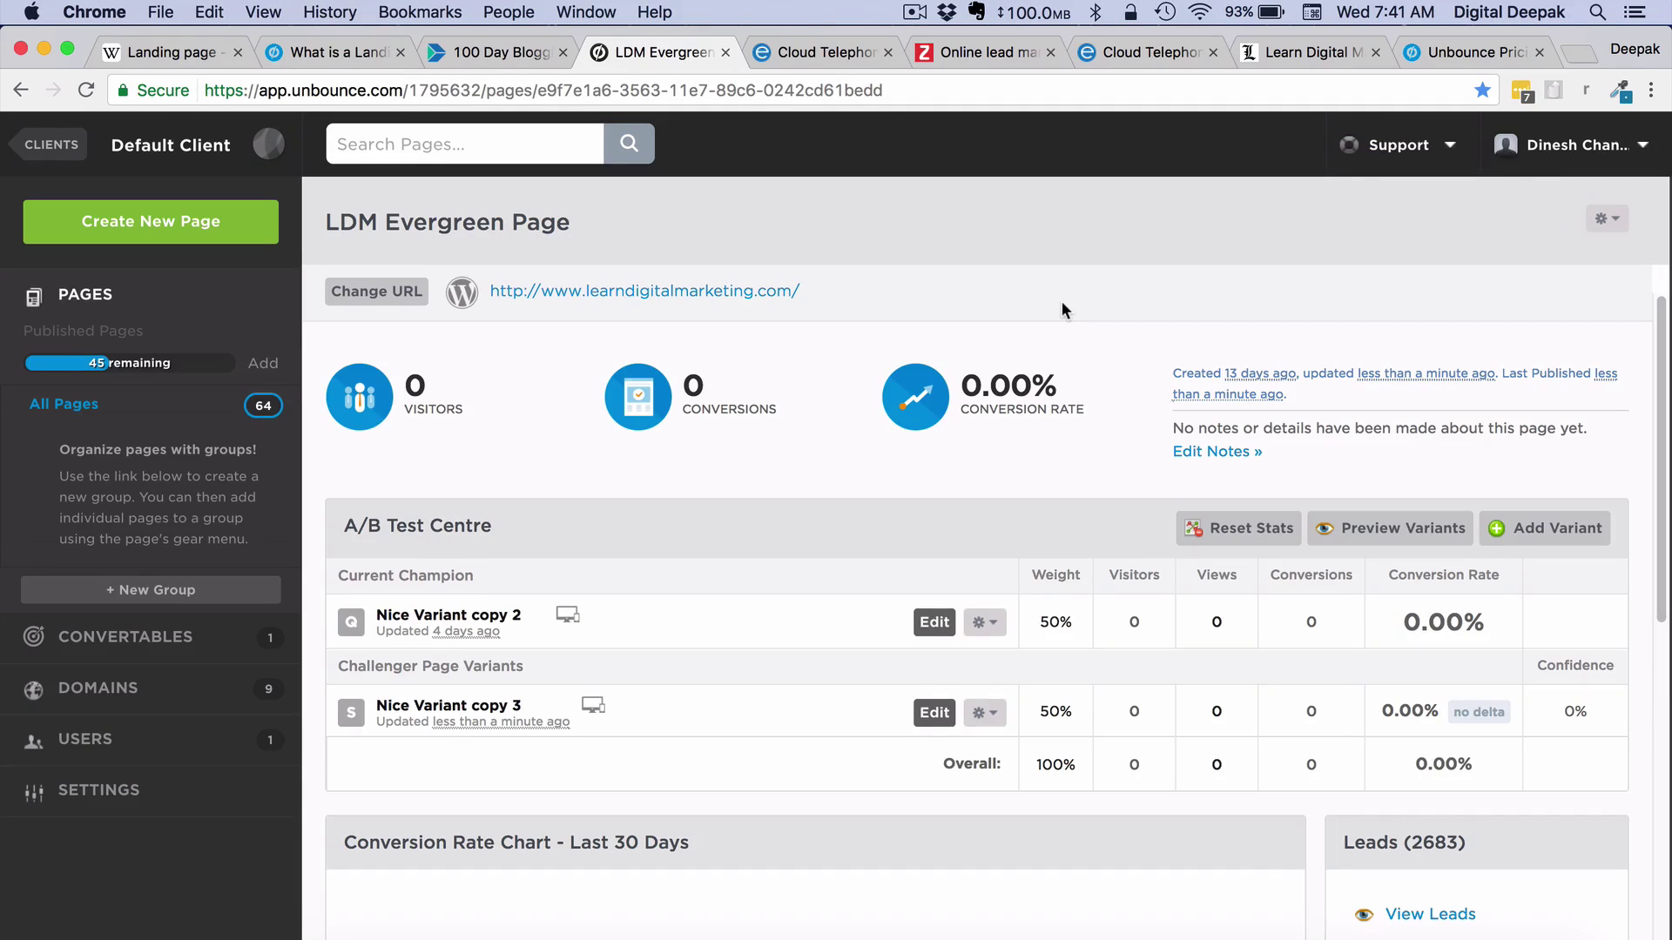
pyautogui.click(996, 630)
pyautogui.click(981, 704)
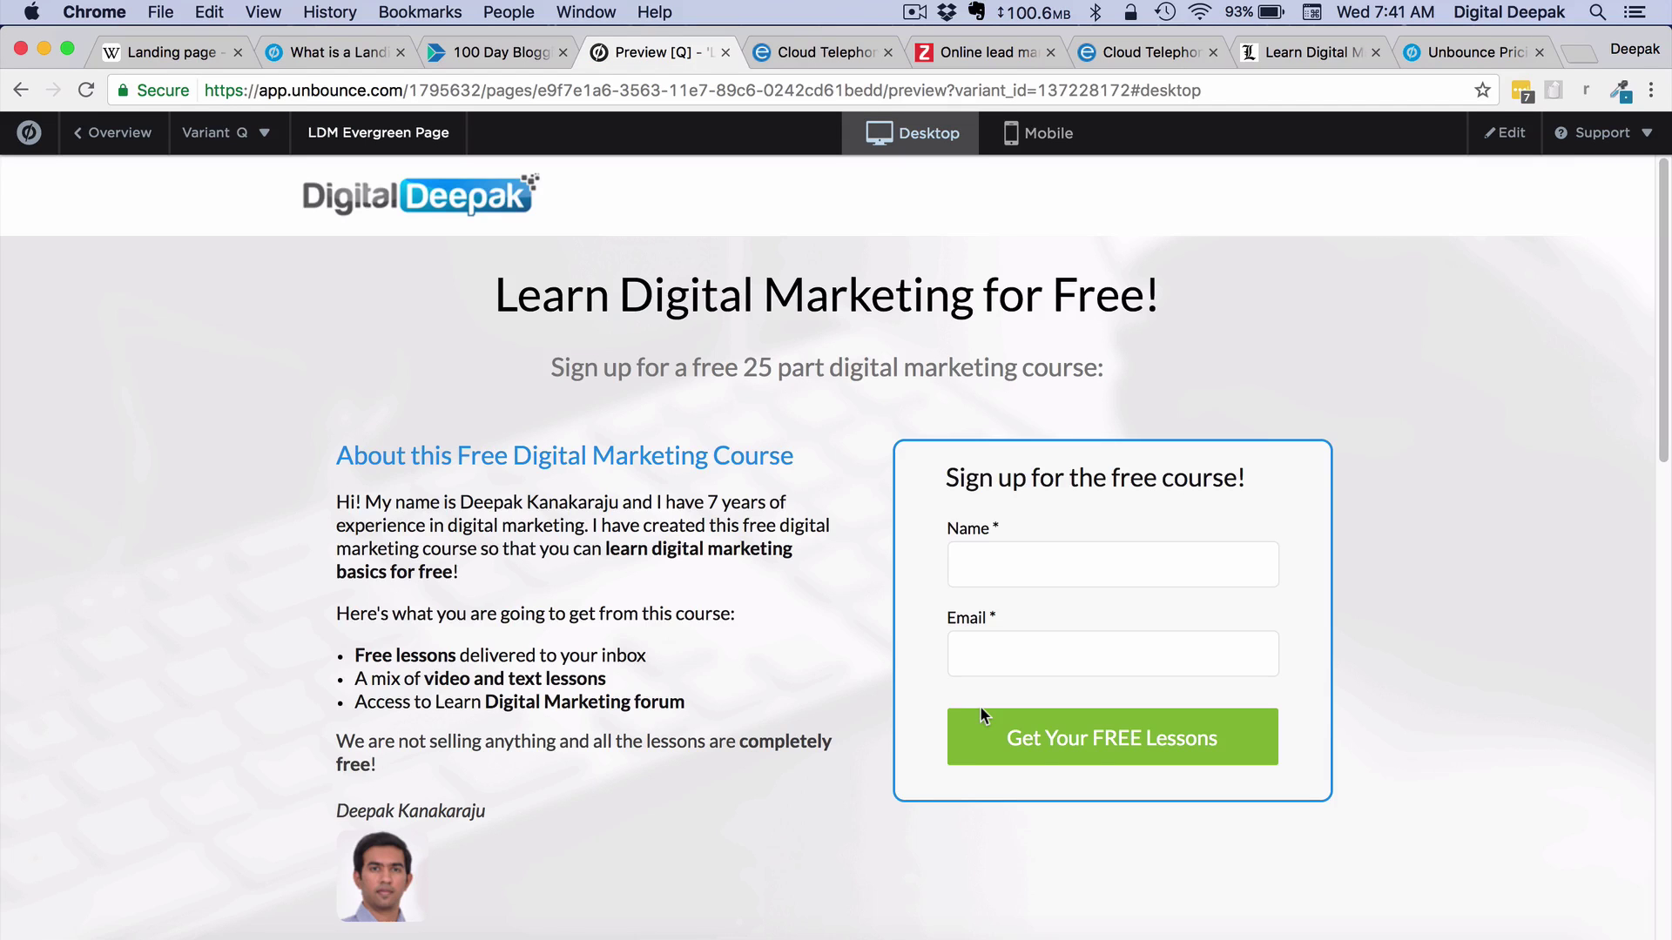
# Scroll through the Variant Q preview
pyautogui.scroll(-12, 911, 730)
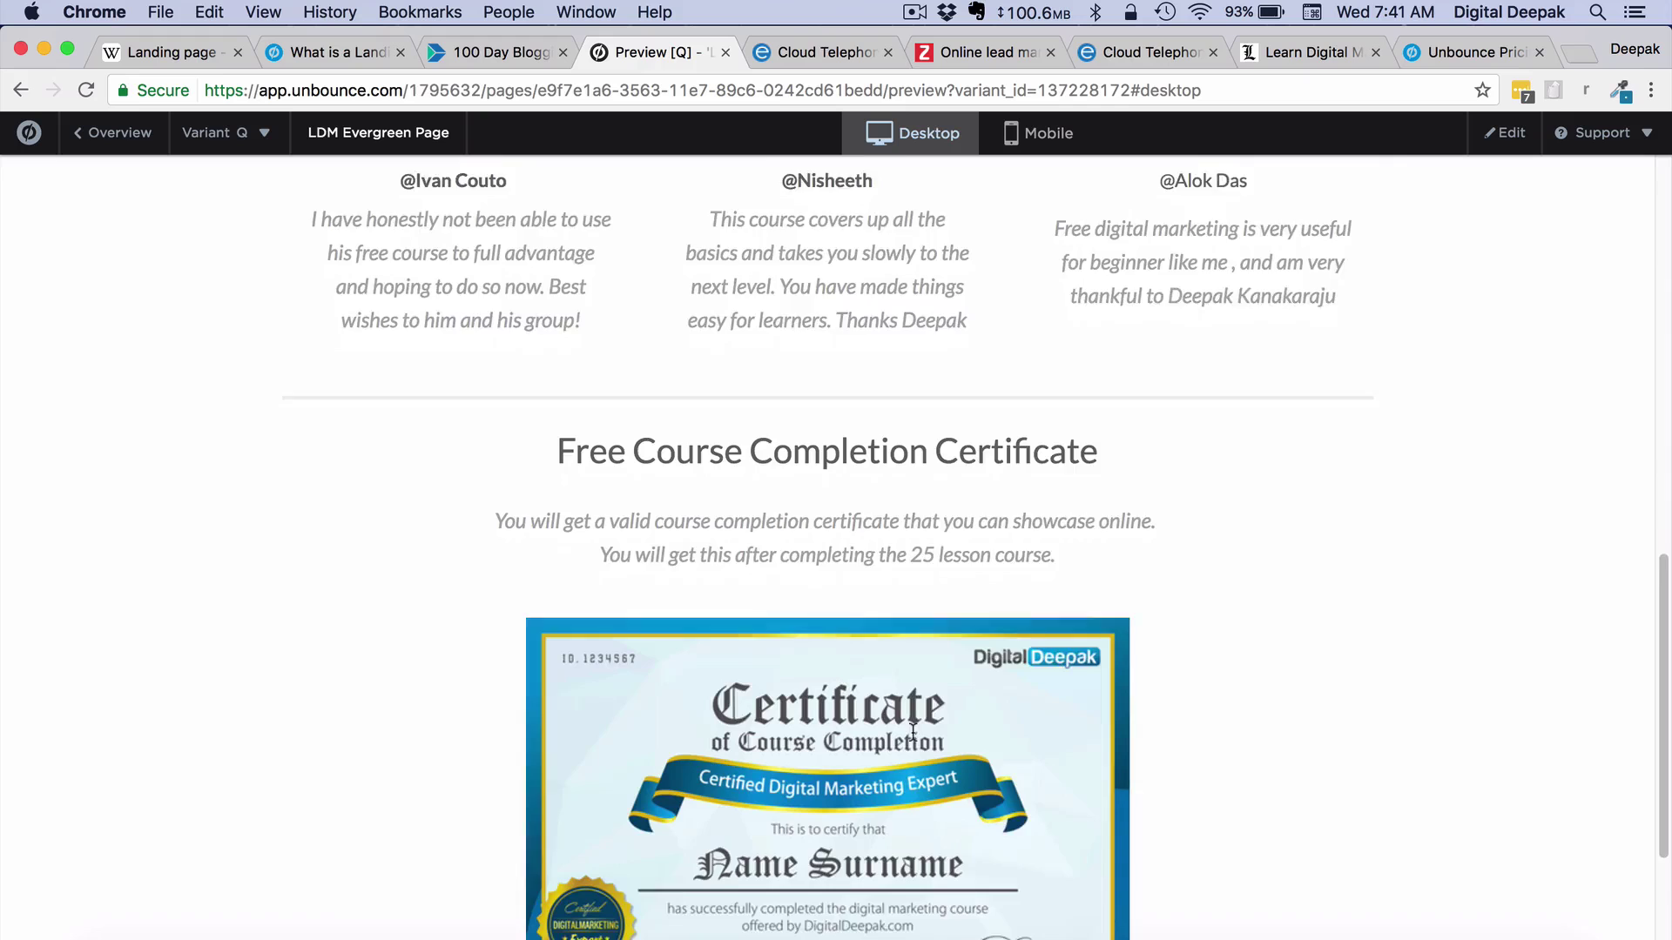
pyautogui.scroll(-3, 913, 730)
pyautogui.scroll(15, 913, 731)
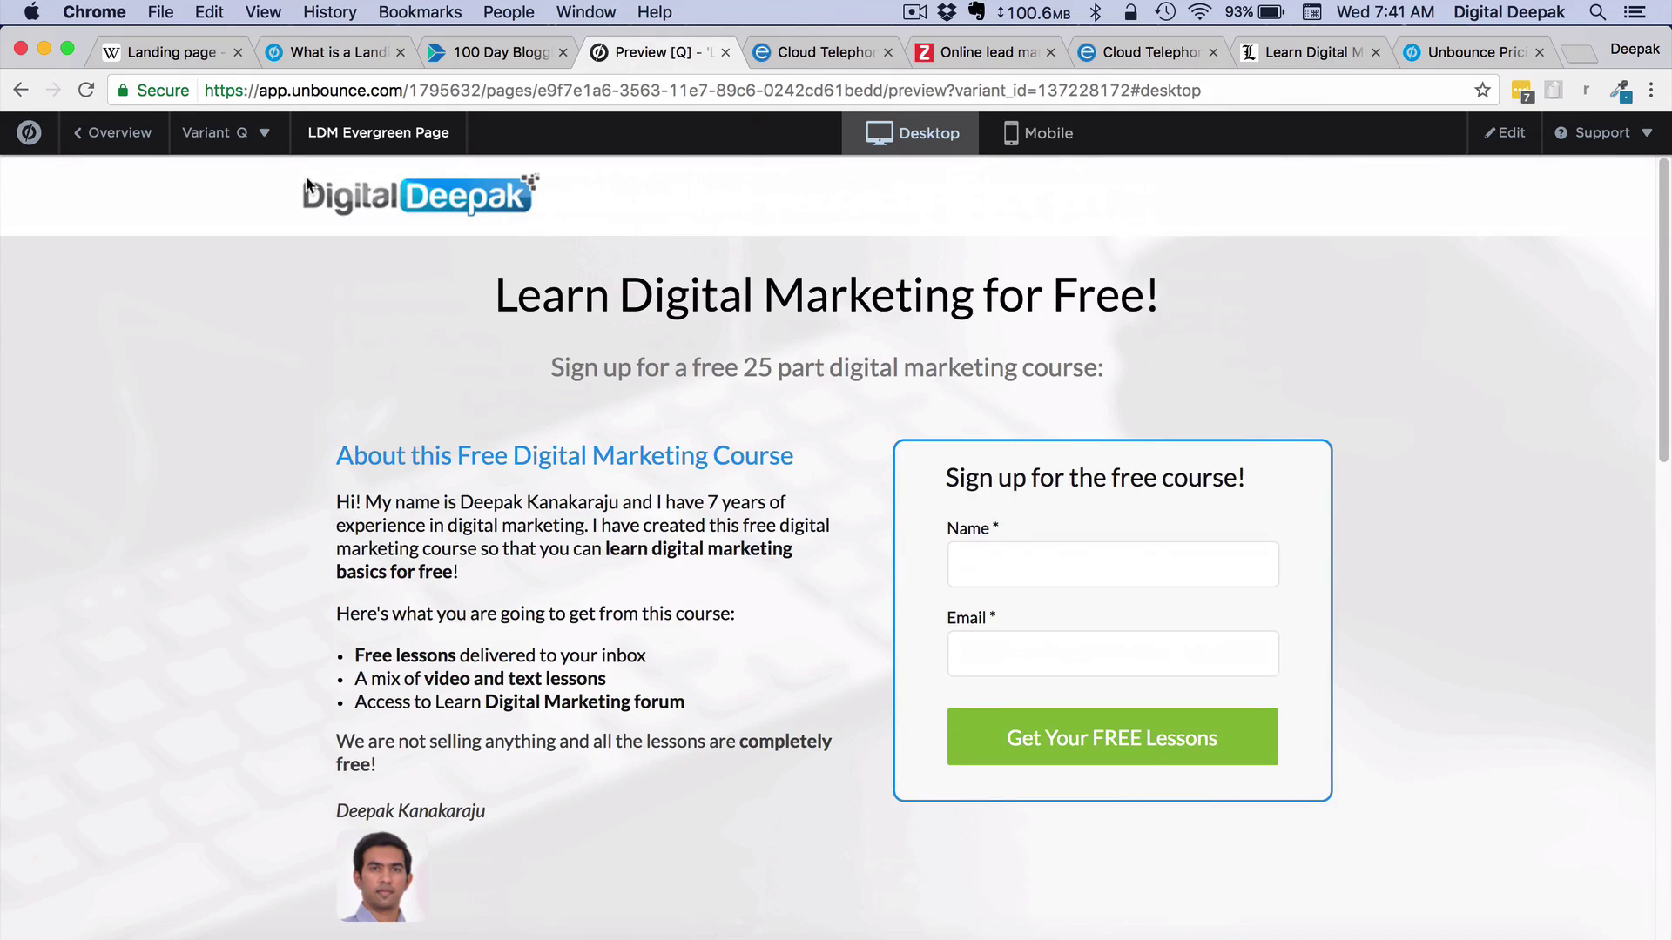
# Switch the preview to Nice Variant copy 3, review it, and return to the overview
pyautogui.click(265, 137)
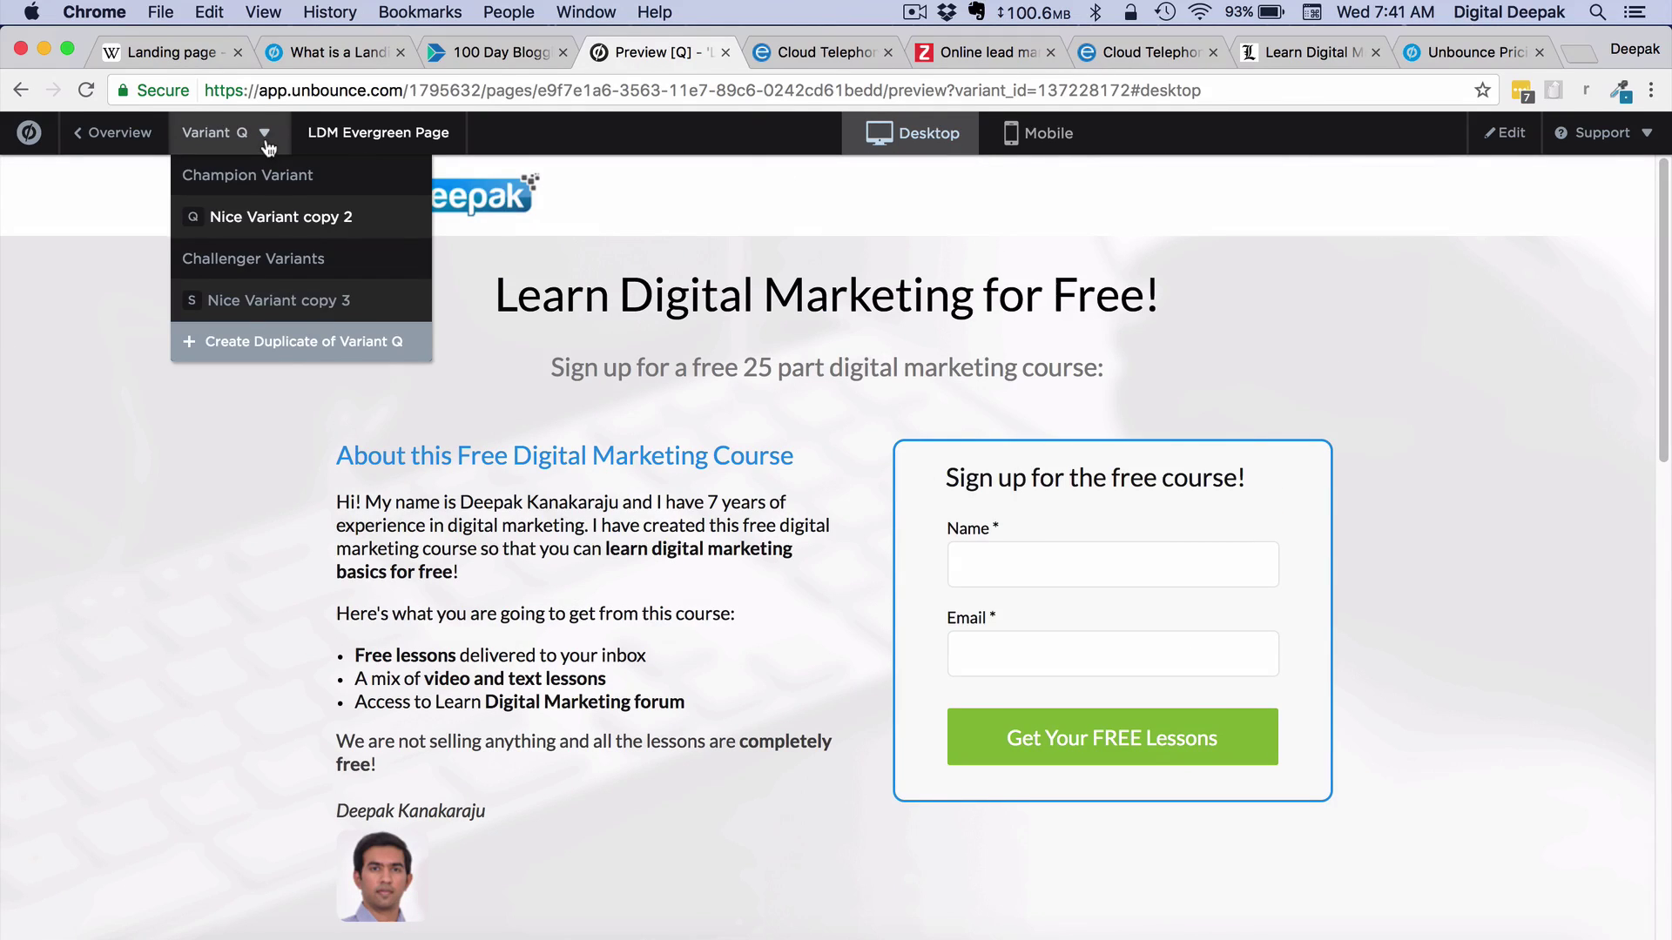
pyautogui.click(267, 305)
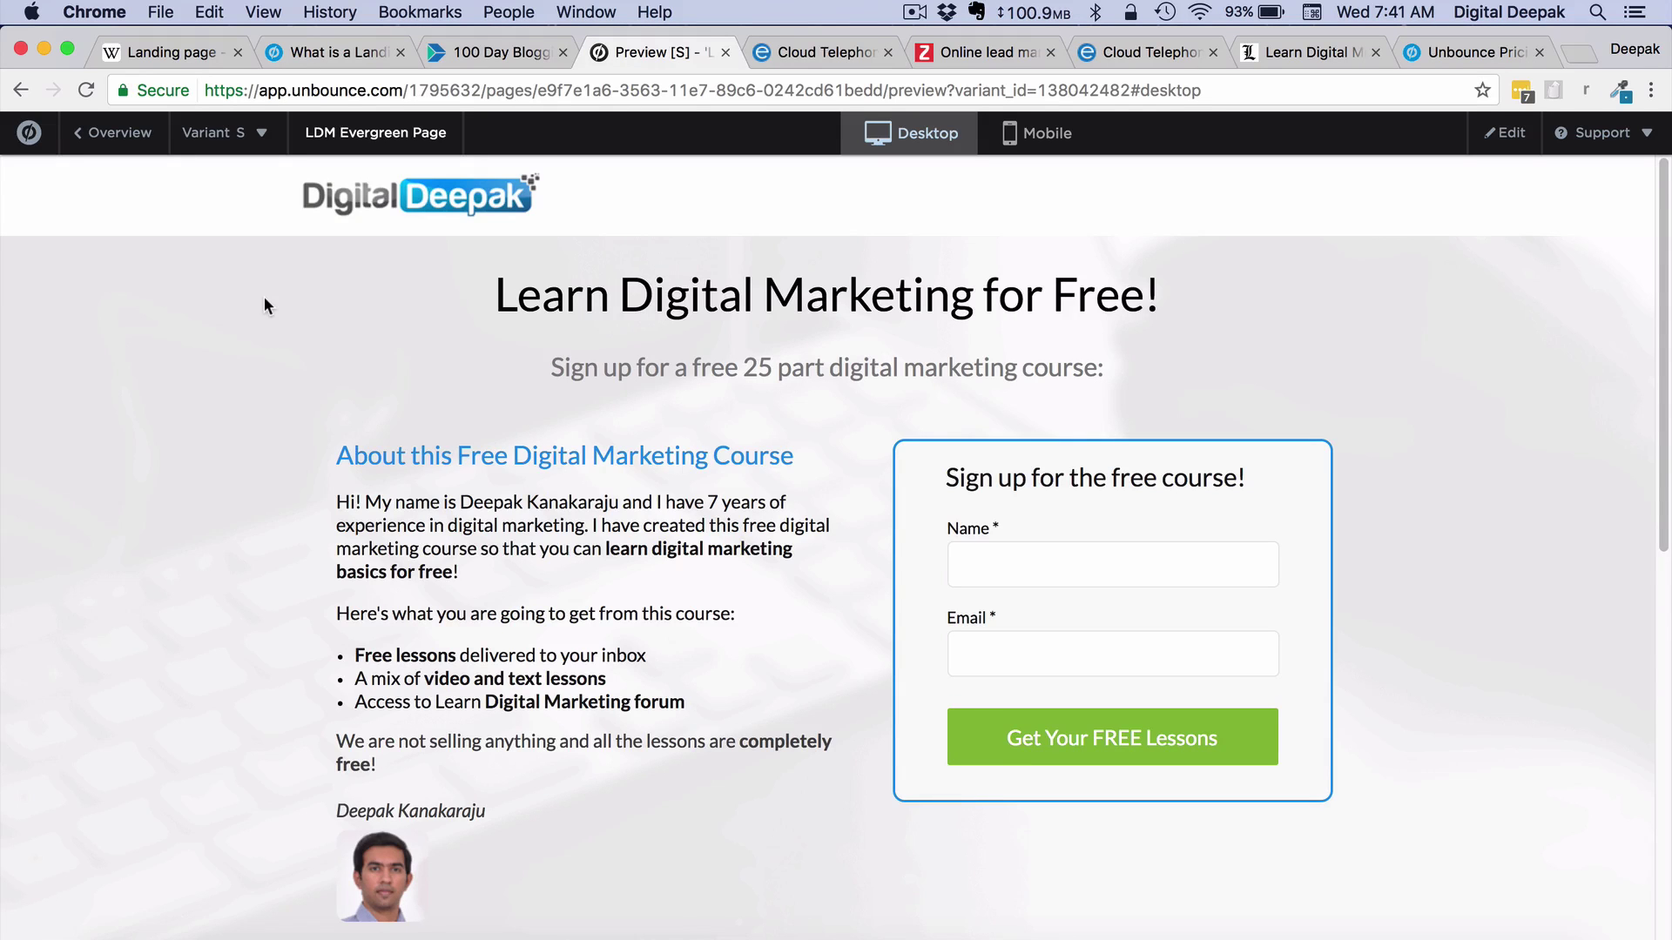
pyautogui.scroll(-6, 264, 299)
pyautogui.scroll(-3, 264, 305)
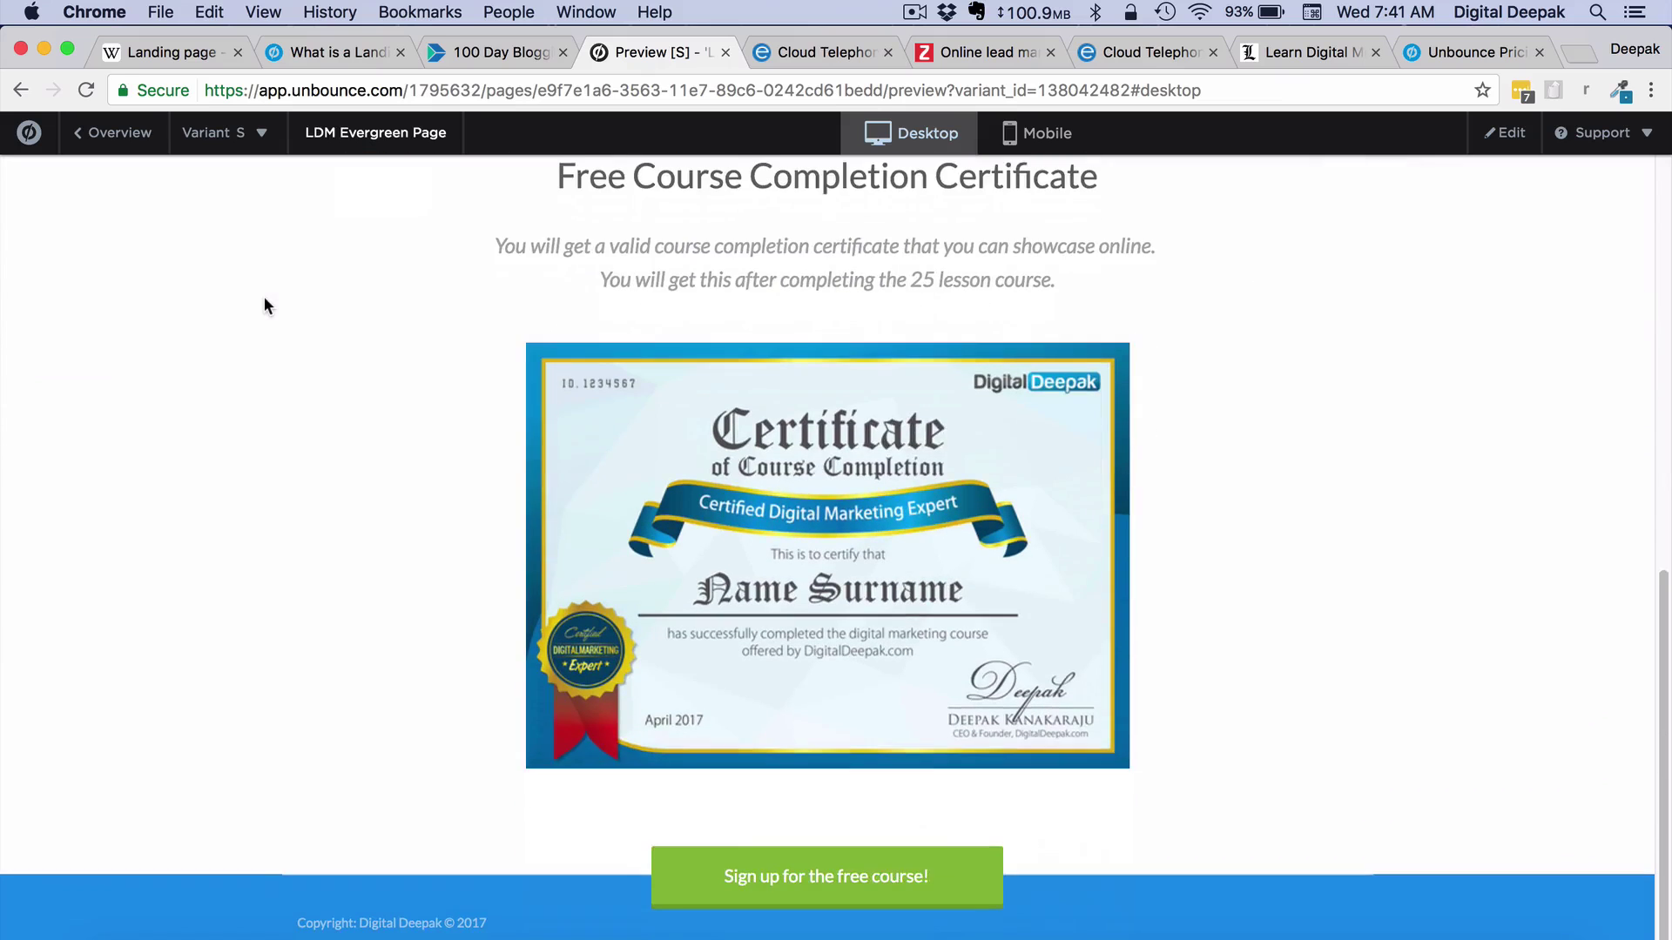
pyautogui.scroll(2, 264, 305)
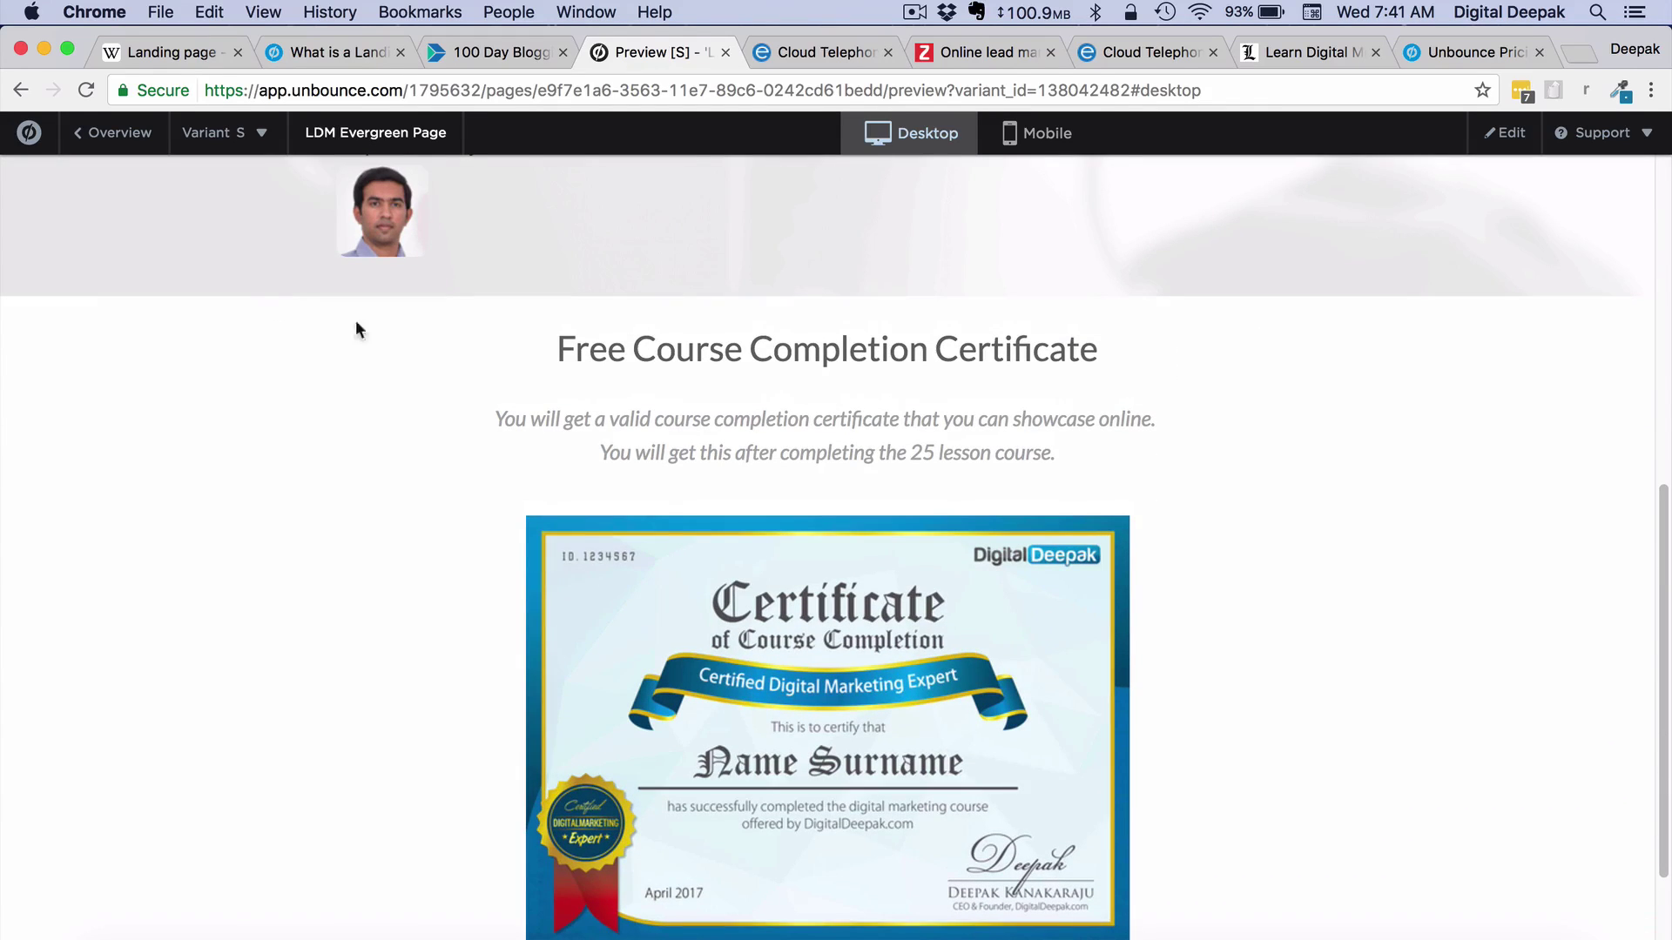
pyautogui.scroll(-2, 450, 507)
pyautogui.scroll(10, 450, 507)
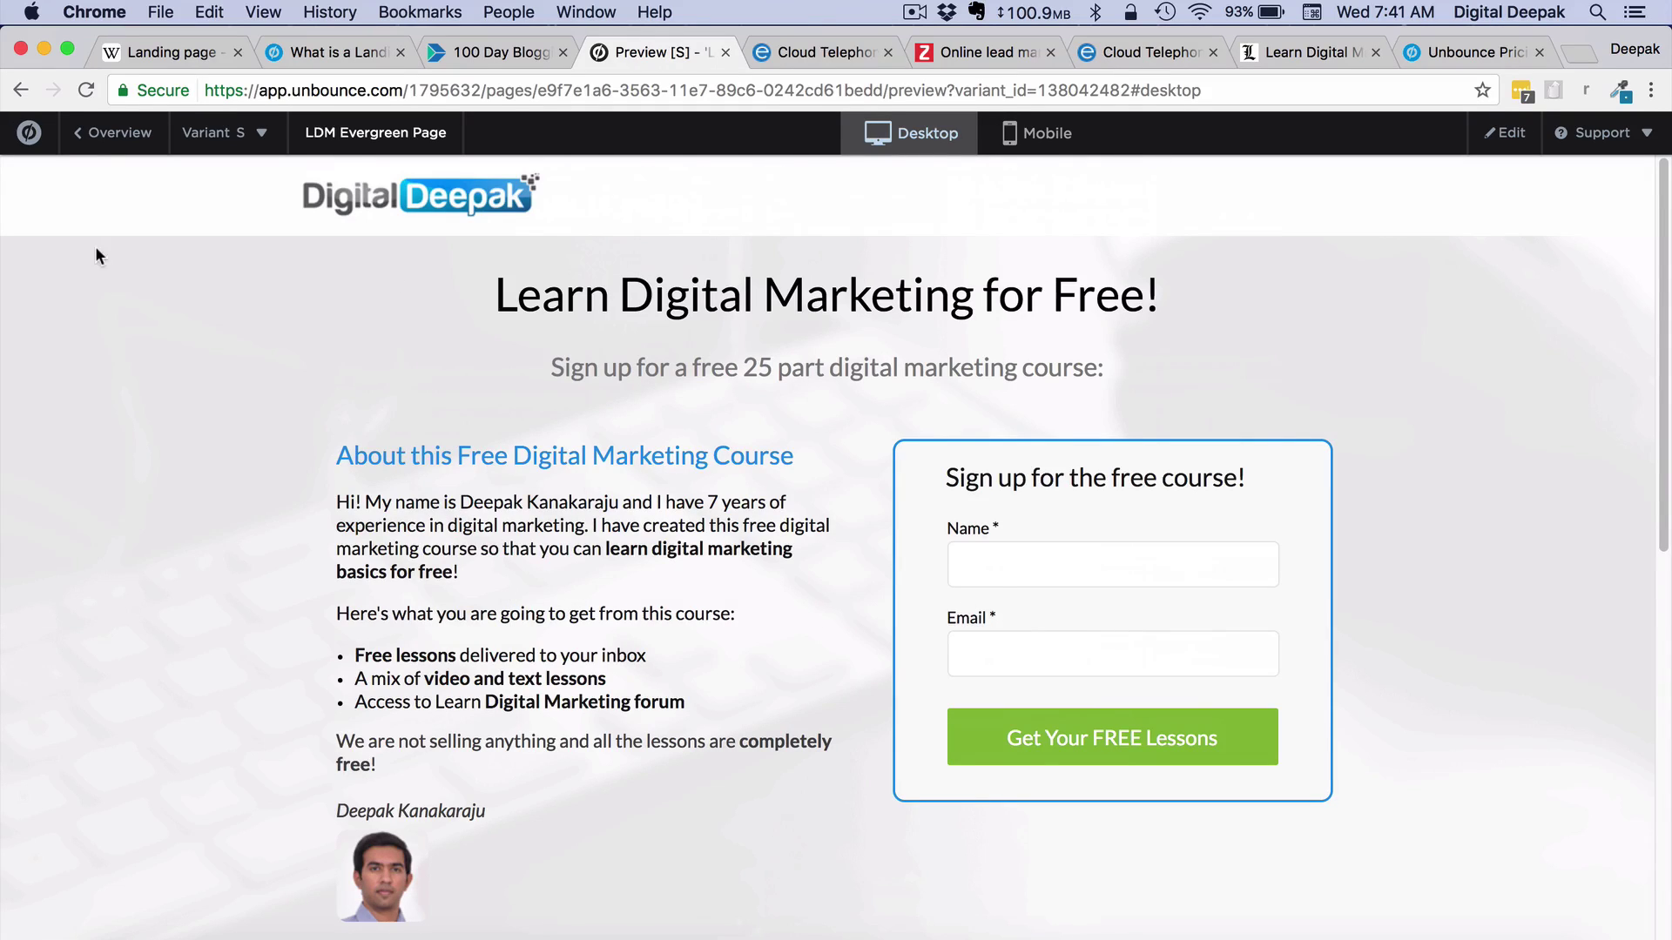
pyautogui.click(102, 140)
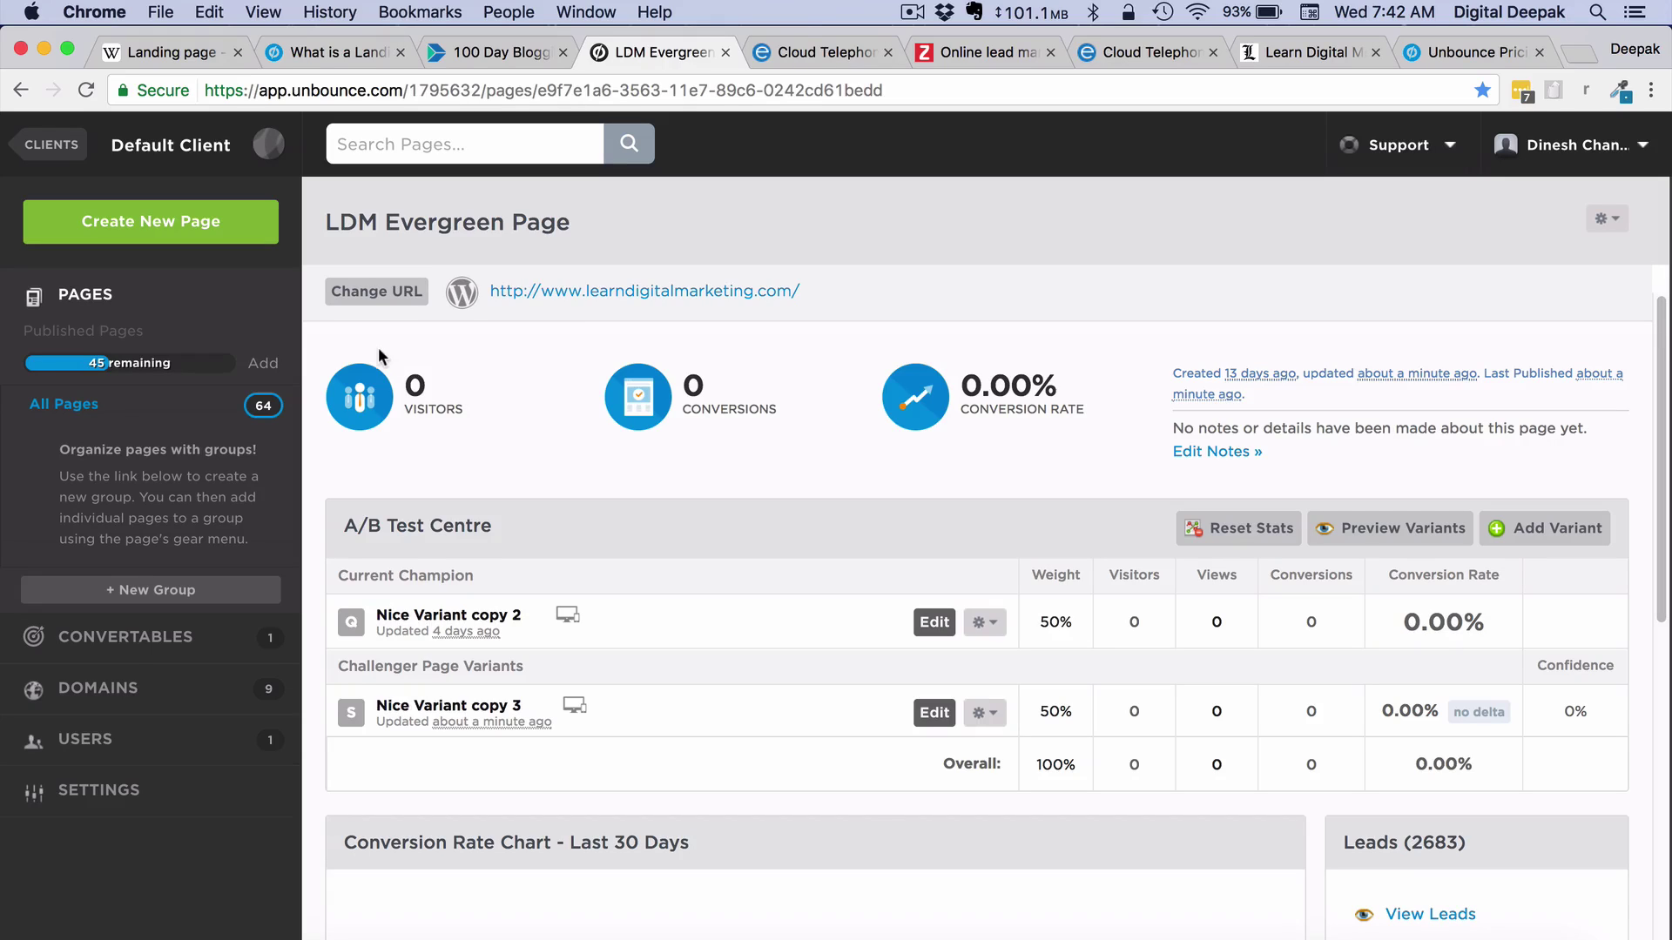
# Start a new landing page and browse the Lead Generation templates
pyautogui.click(242, 243)
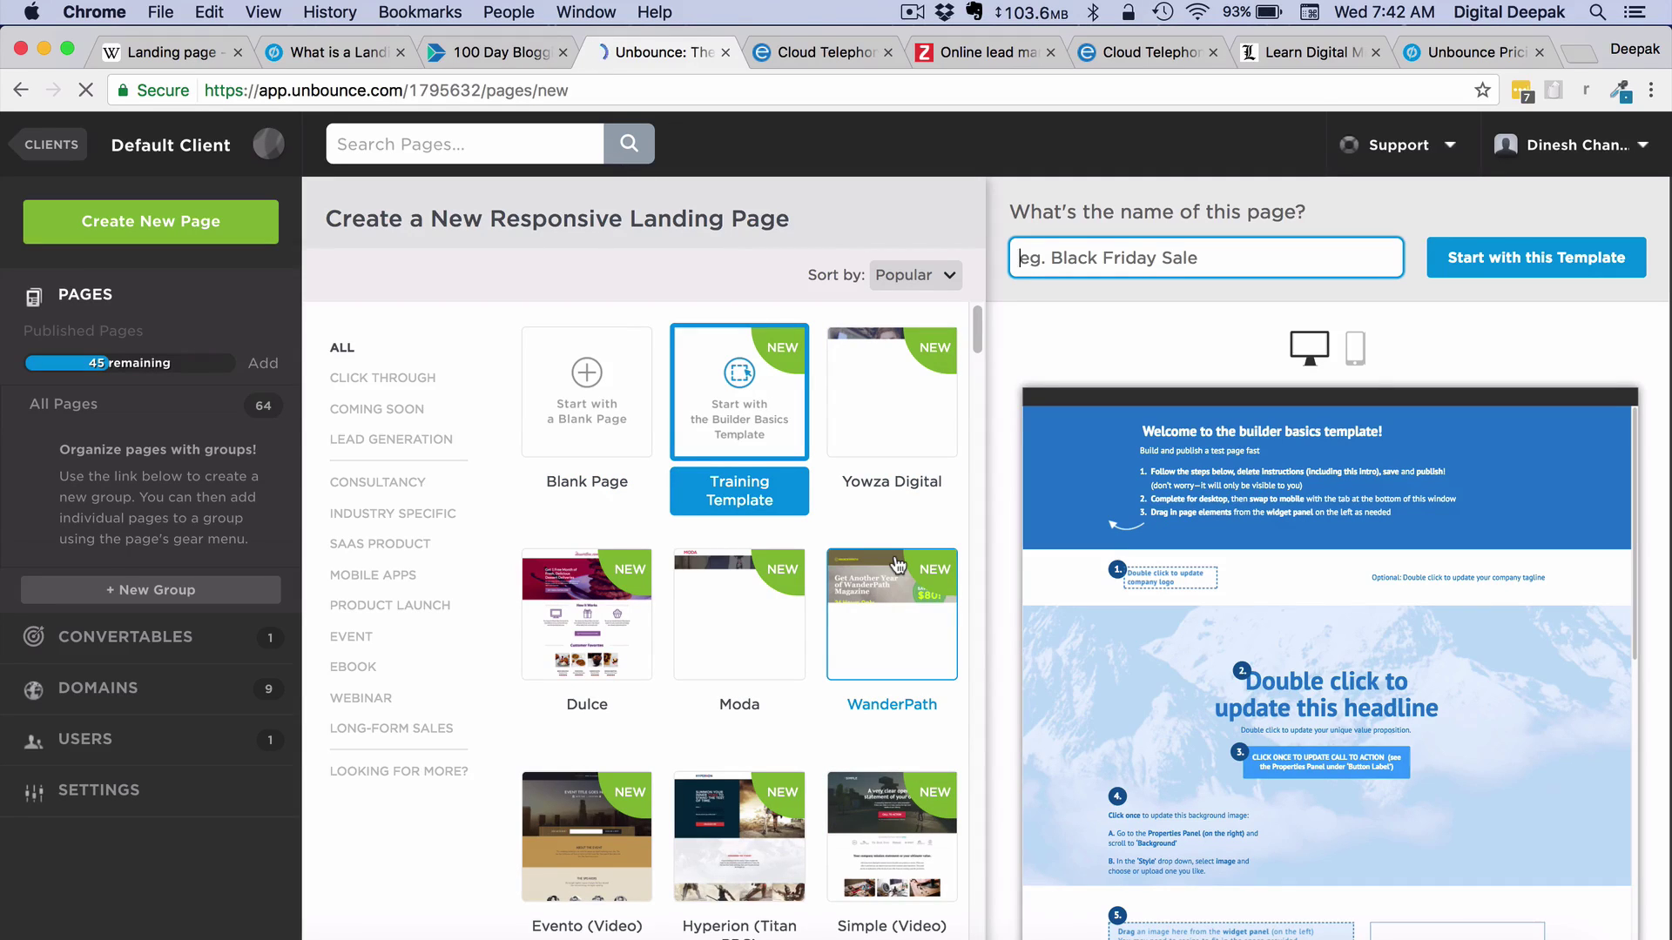
pyautogui.scroll(-5, 898, 566)
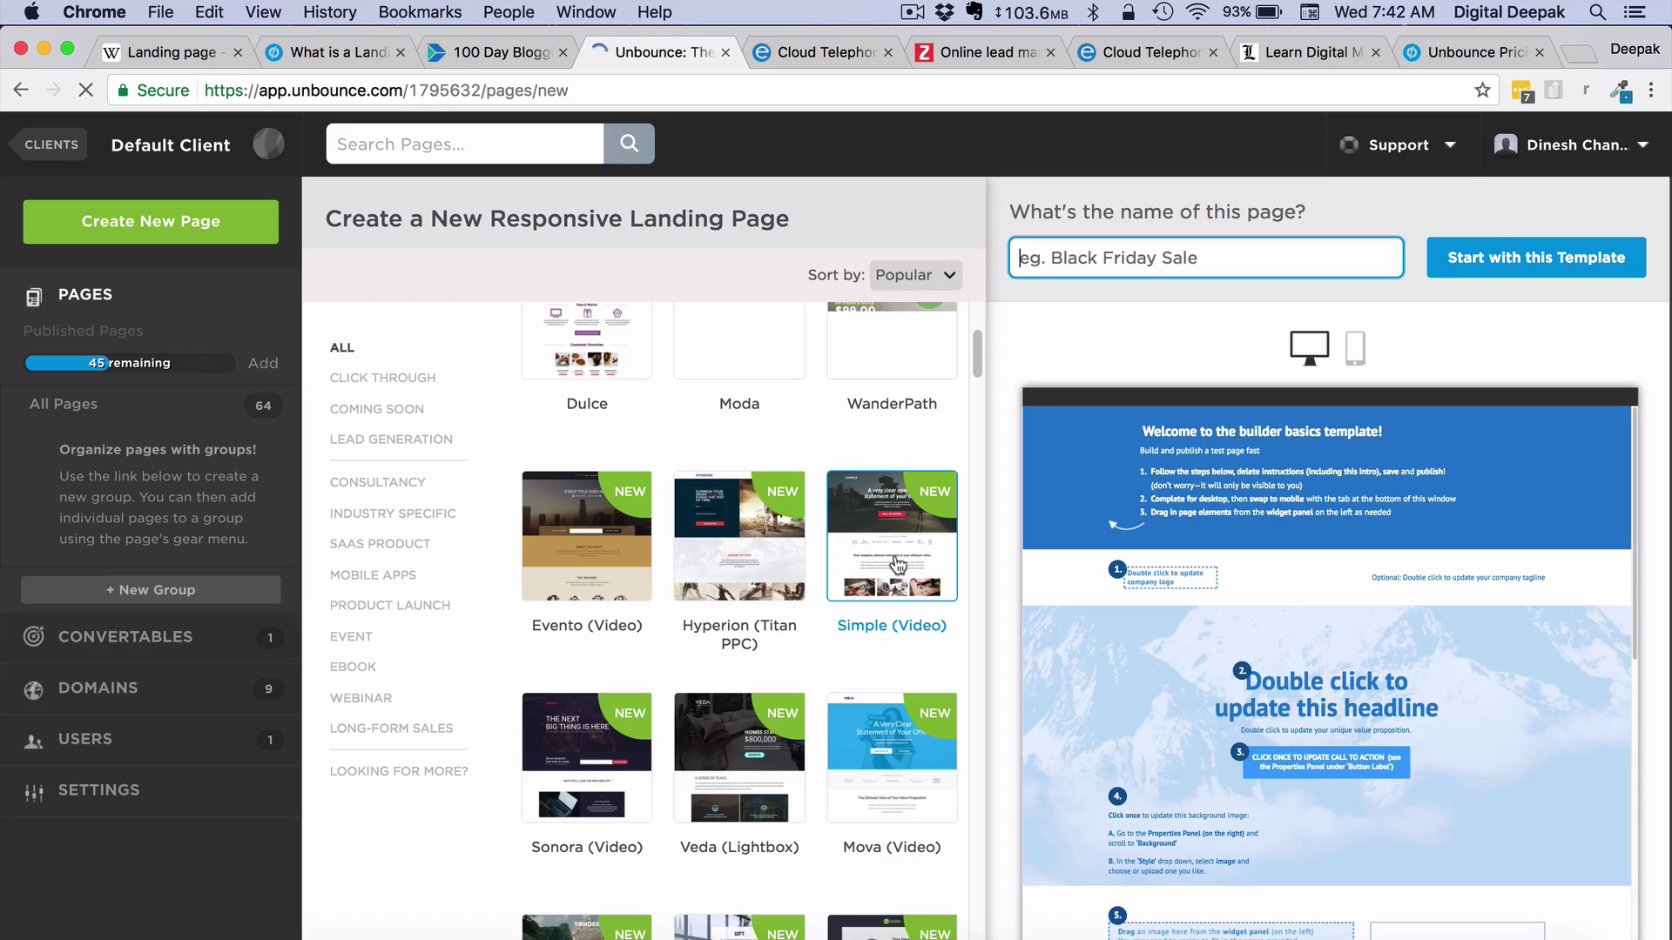
pyautogui.click(407, 439)
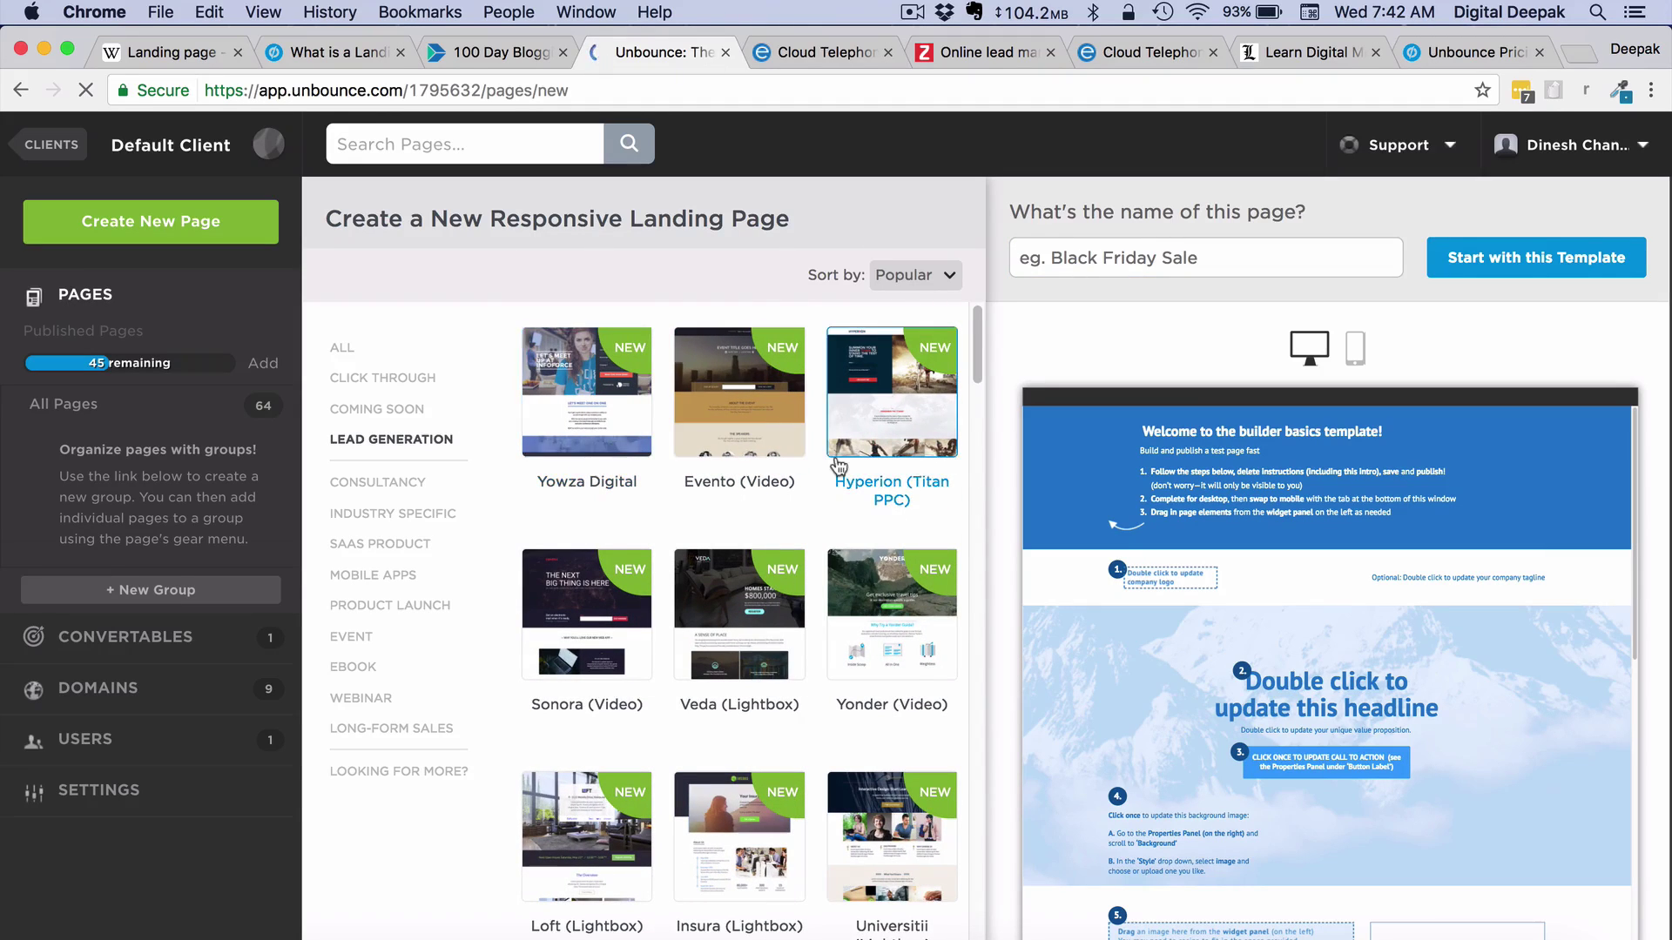
pyautogui.scroll(-5, 838, 465)
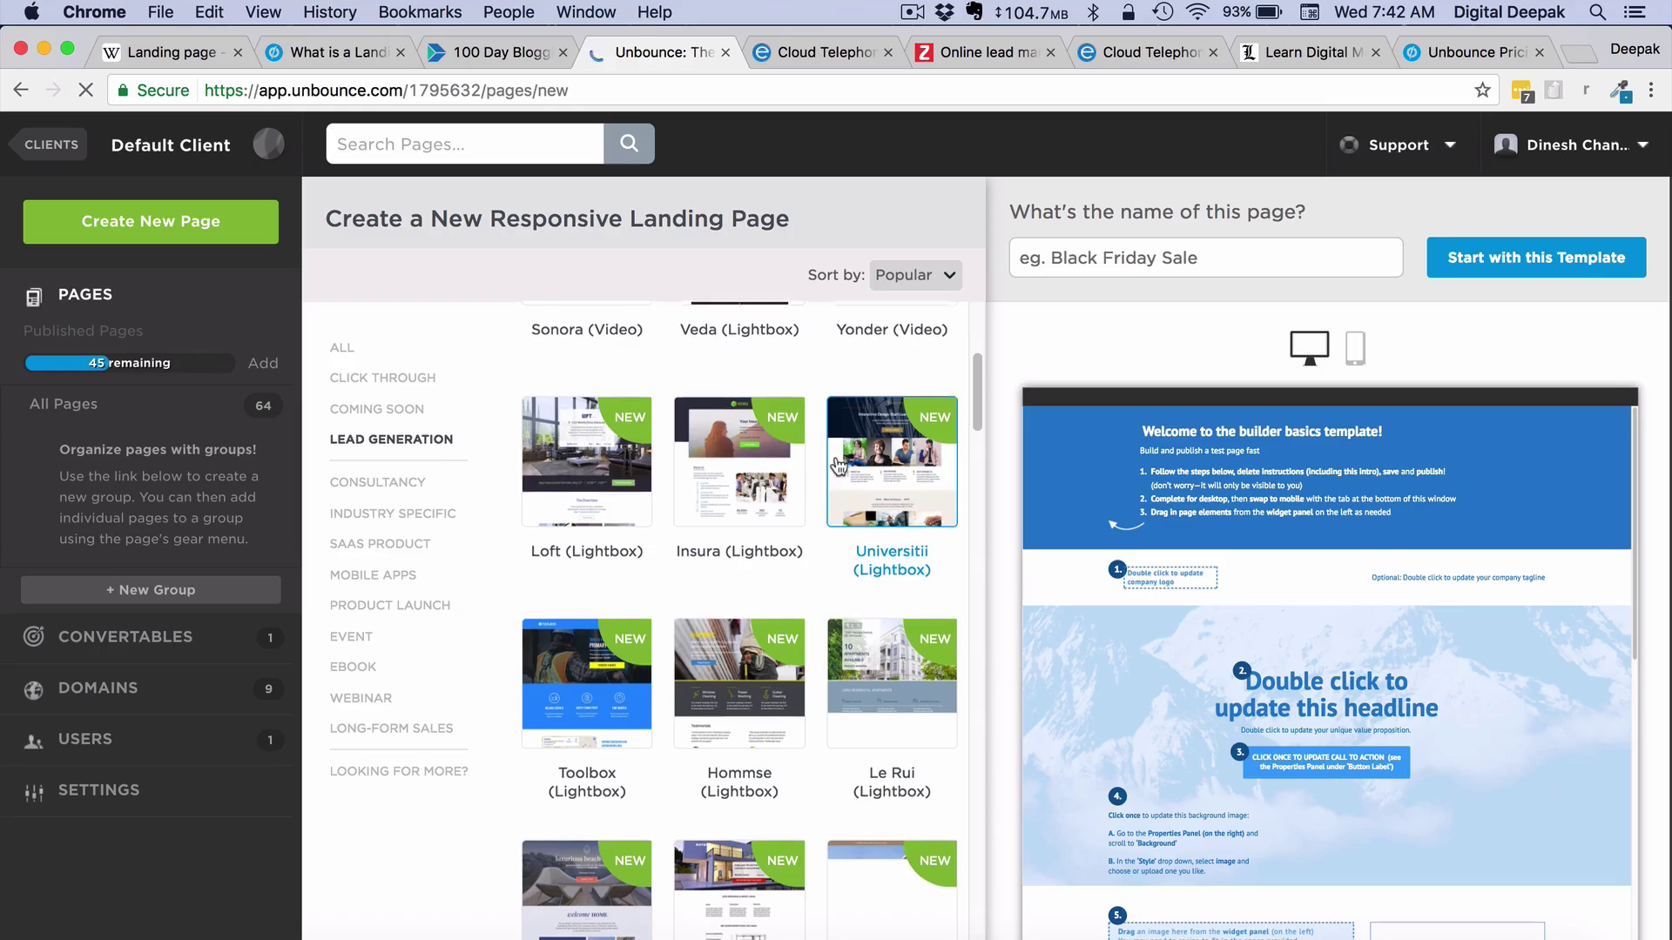
pyautogui.scroll(-3, 838, 466)
pyautogui.scroll(-3, 834, 456)
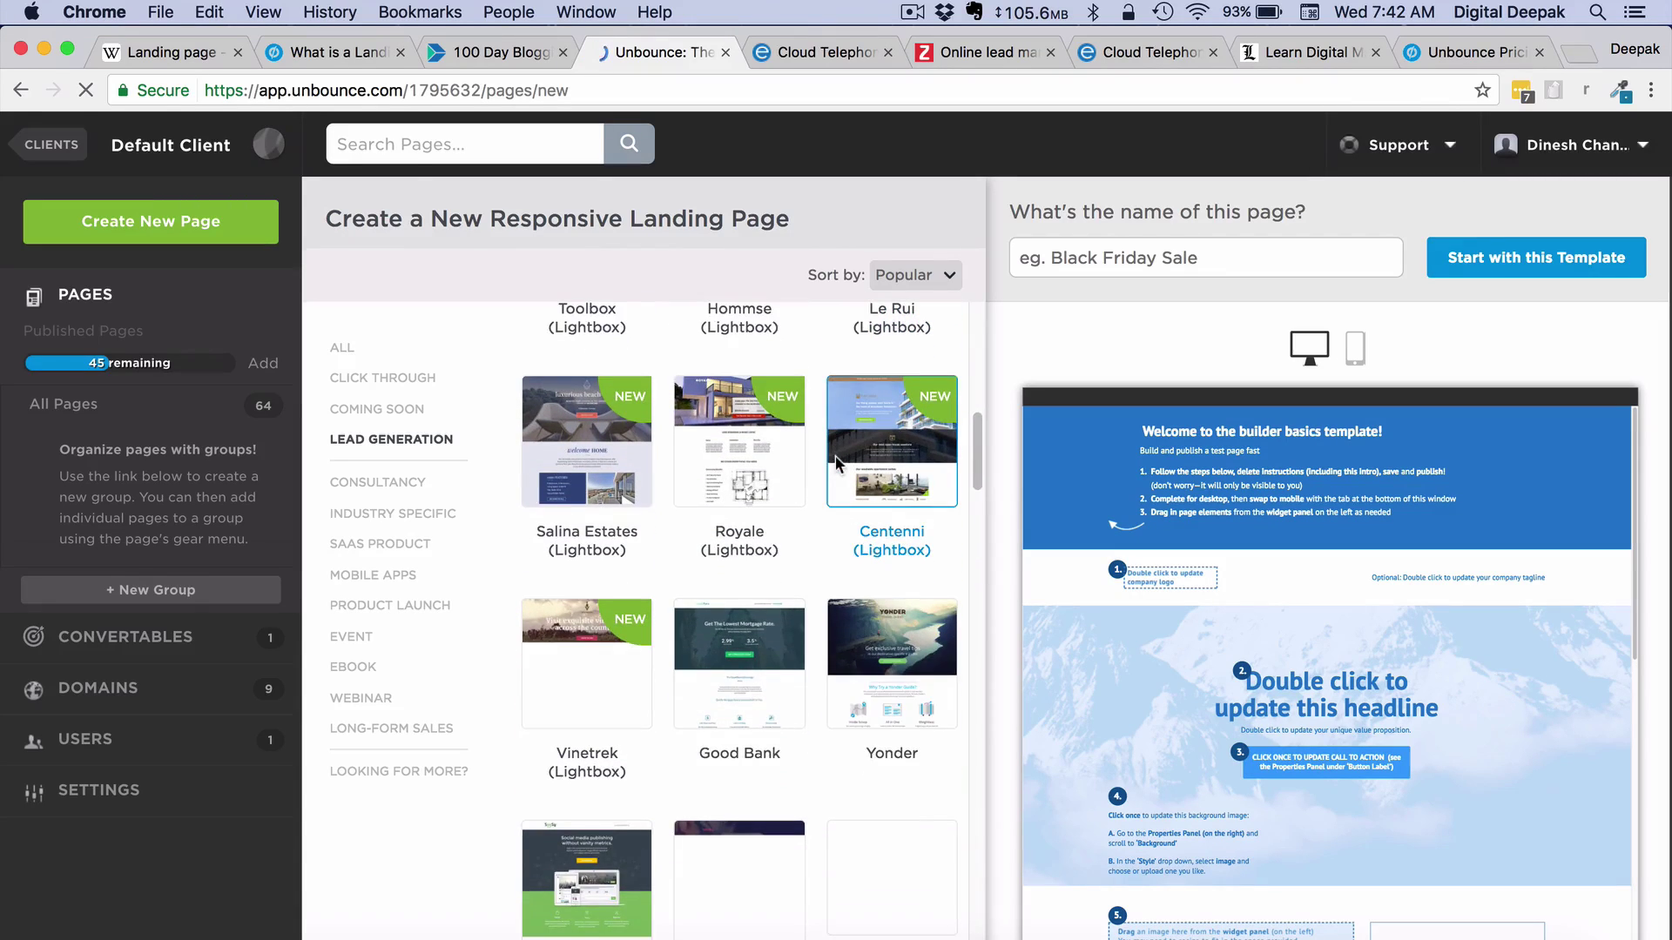
pyautogui.scroll(-5, 836, 461)
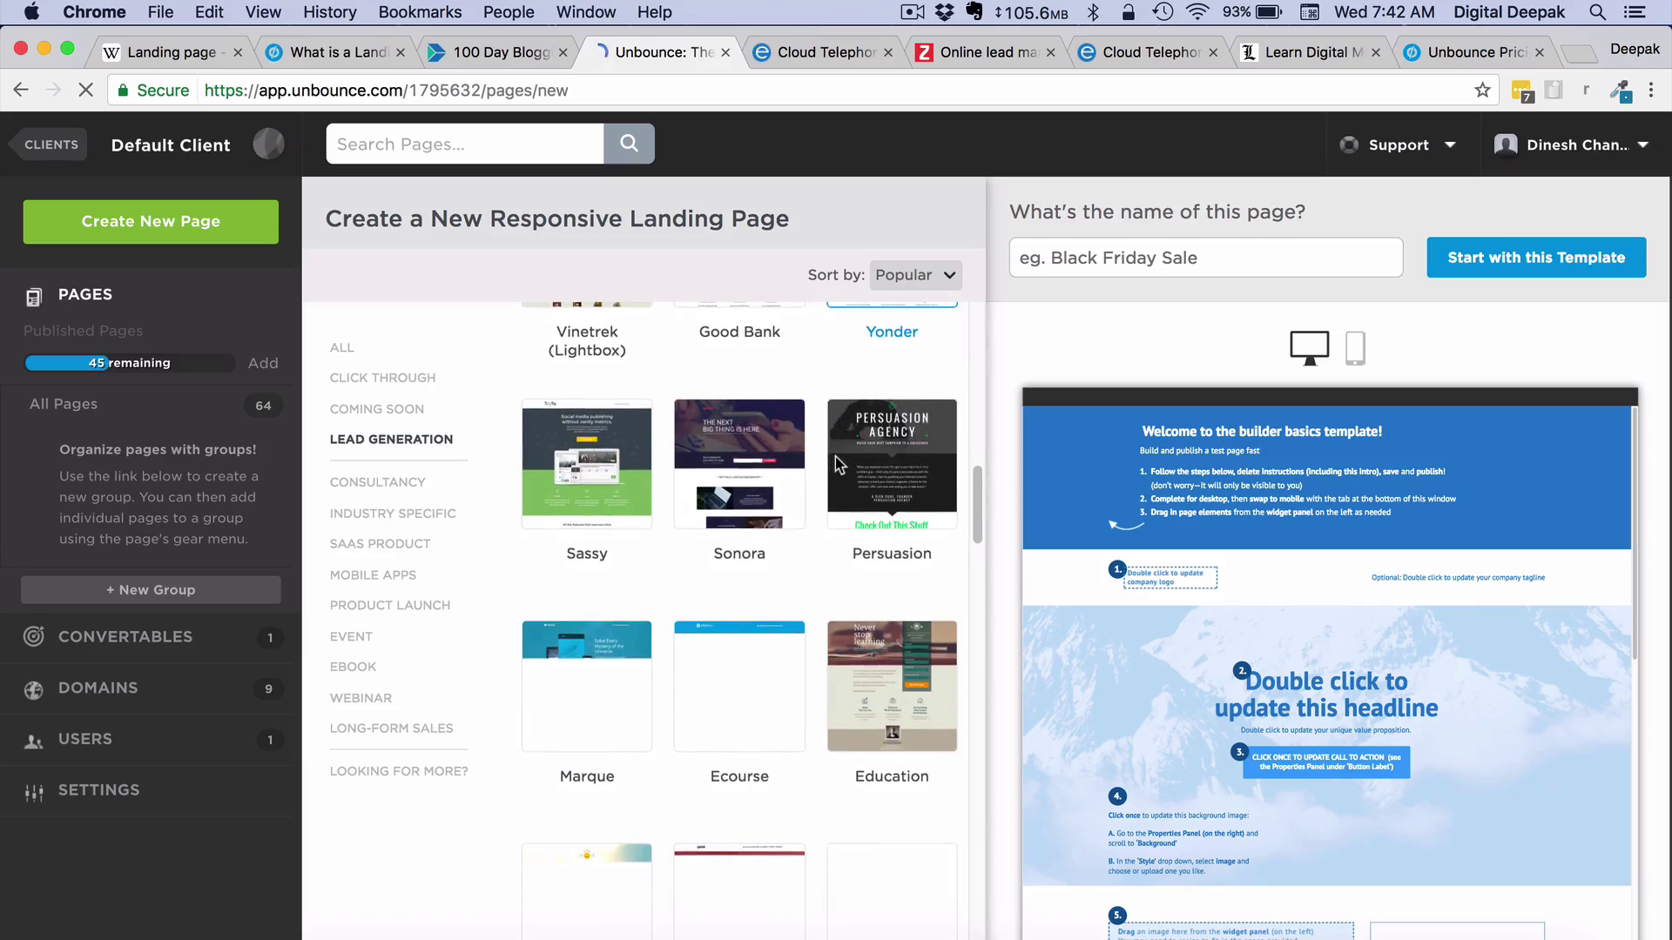
pyautogui.scroll(-3, 834, 457)
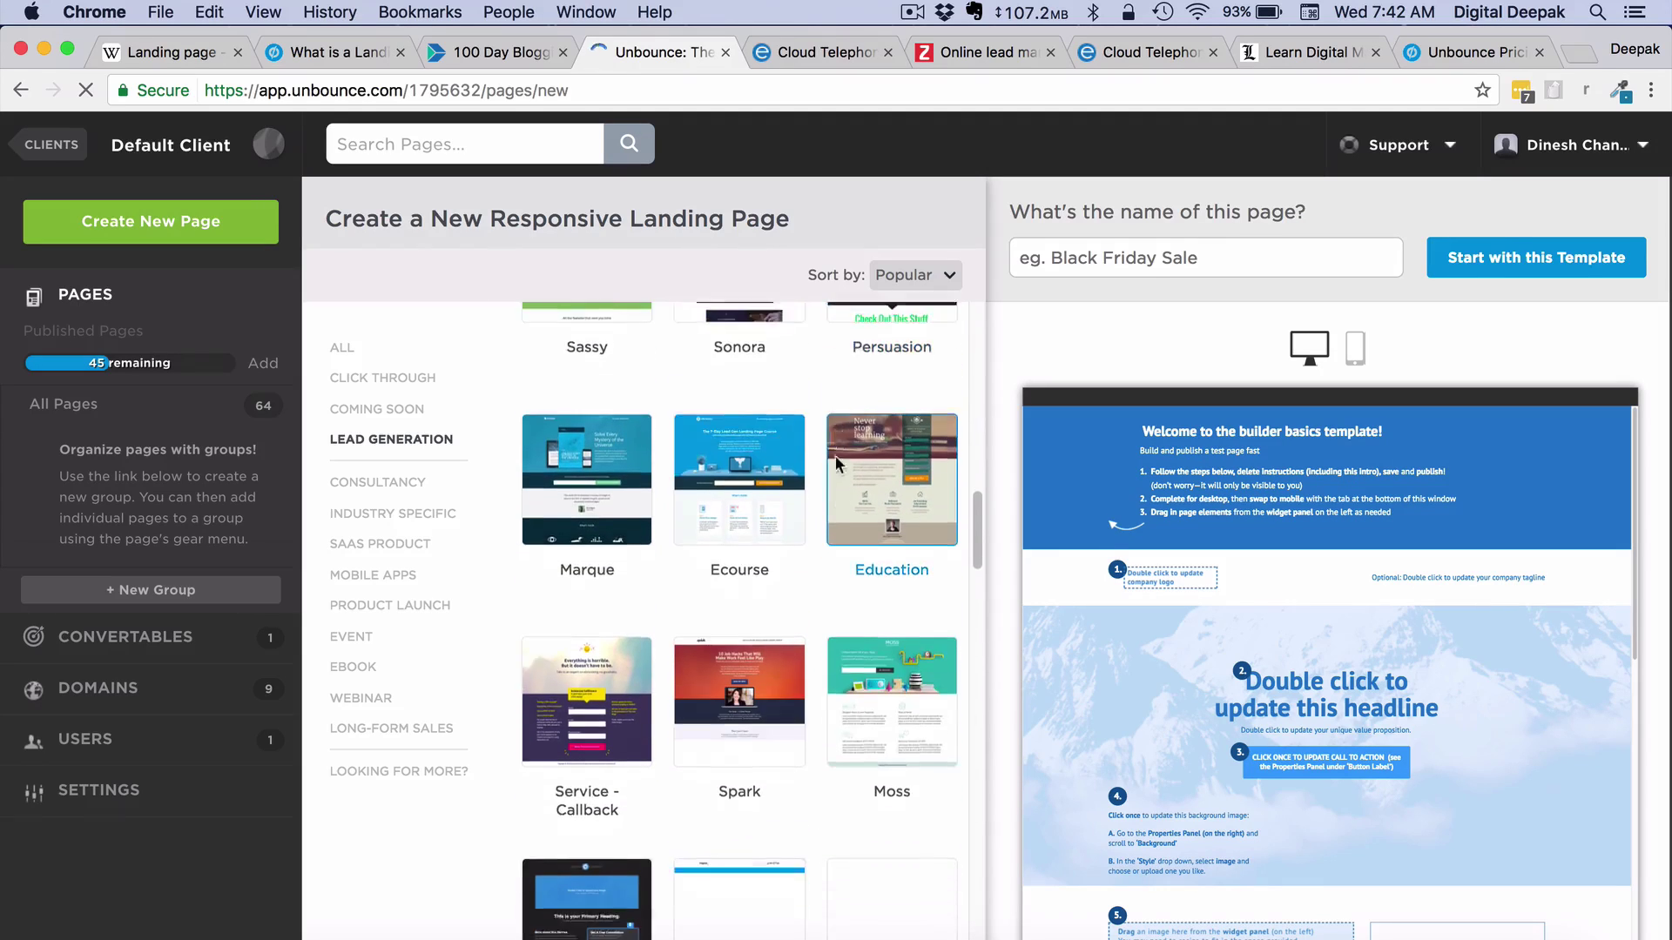
pyautogui.scroll(-3, 836, 463)
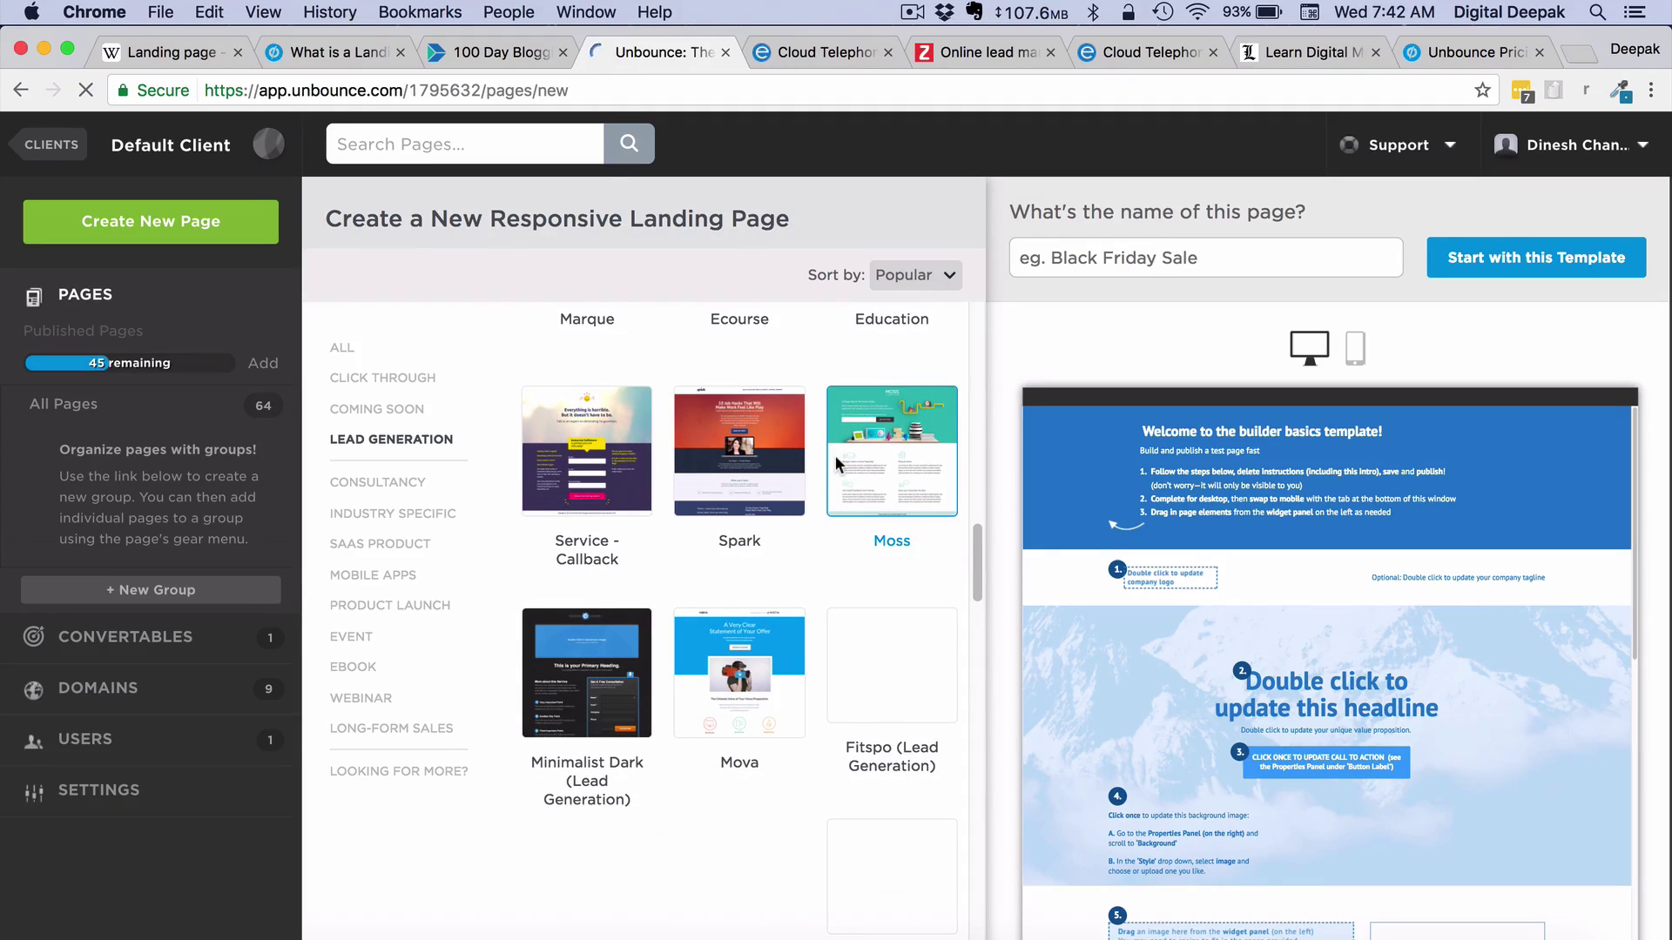
pyautogui.scroll(1, 625, 667)
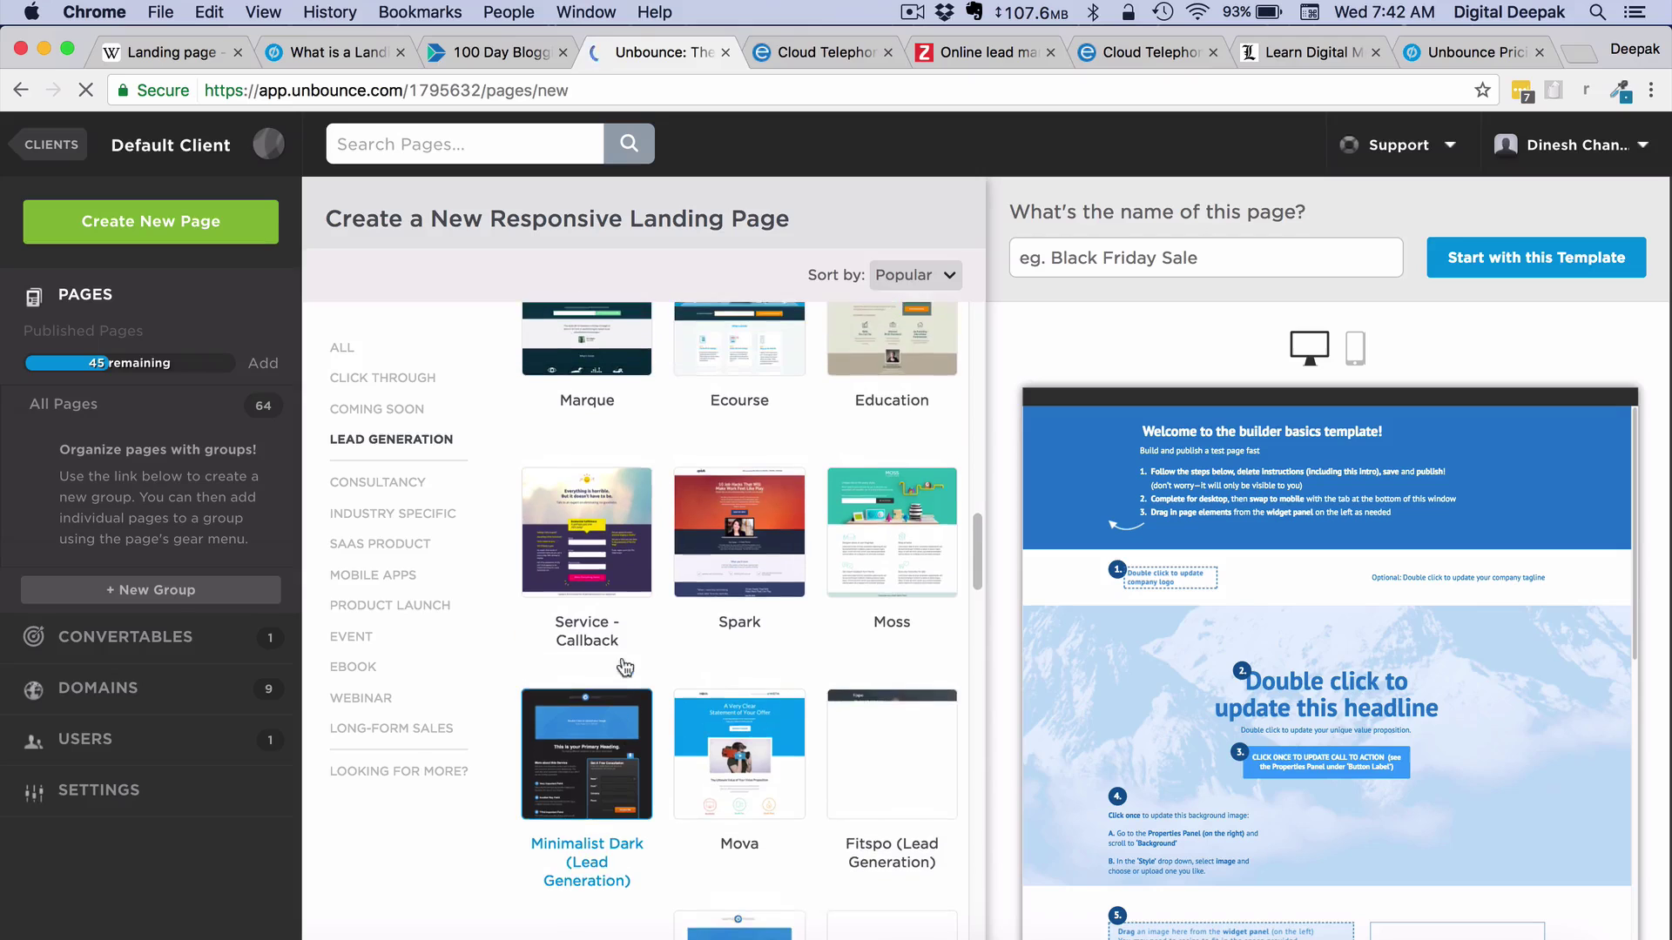
pyautogui.scroll(3, 592, 553)
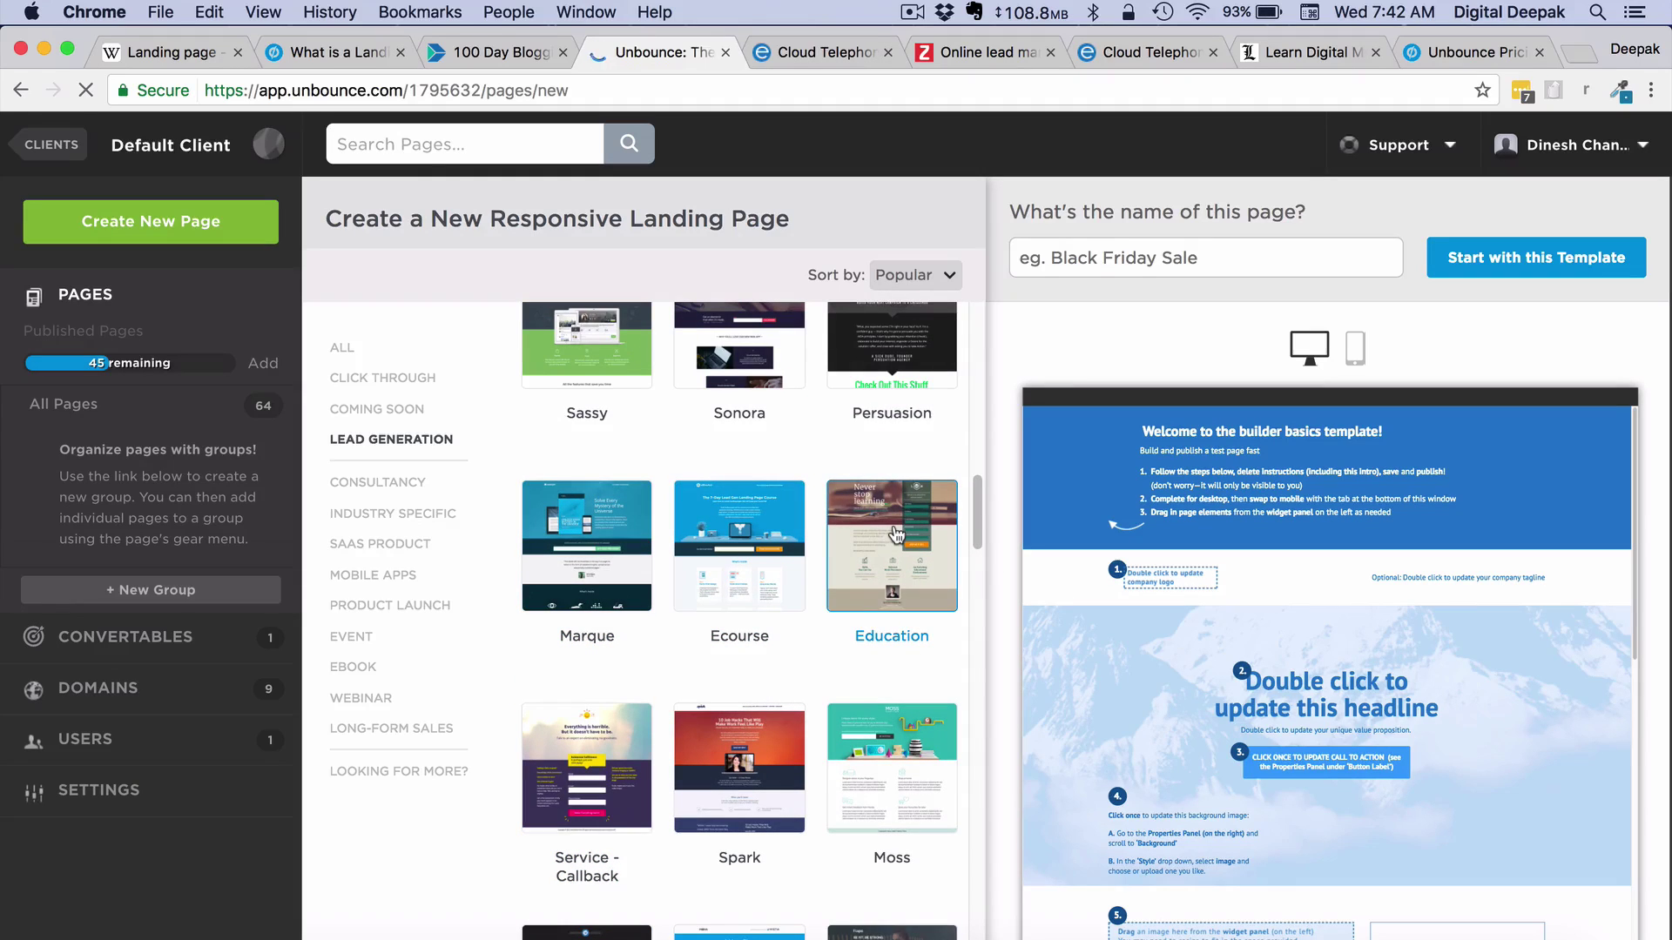
pyautogui.scroll(5, 896, 535)
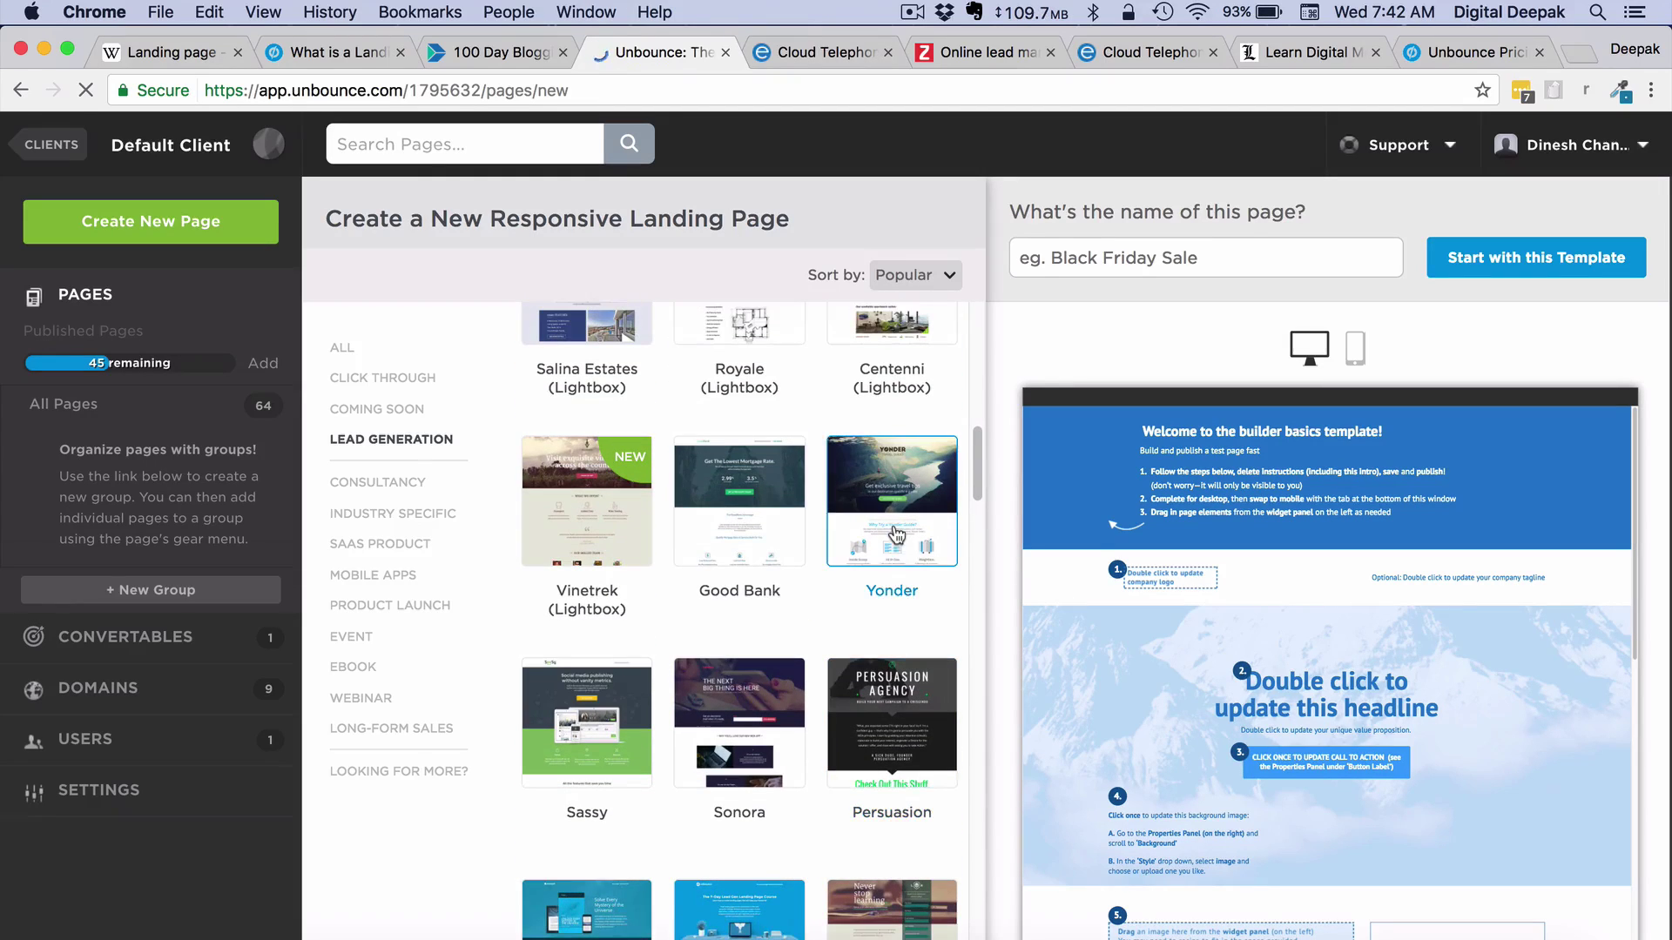
pyautogui.scroll(-3, 920, 836)
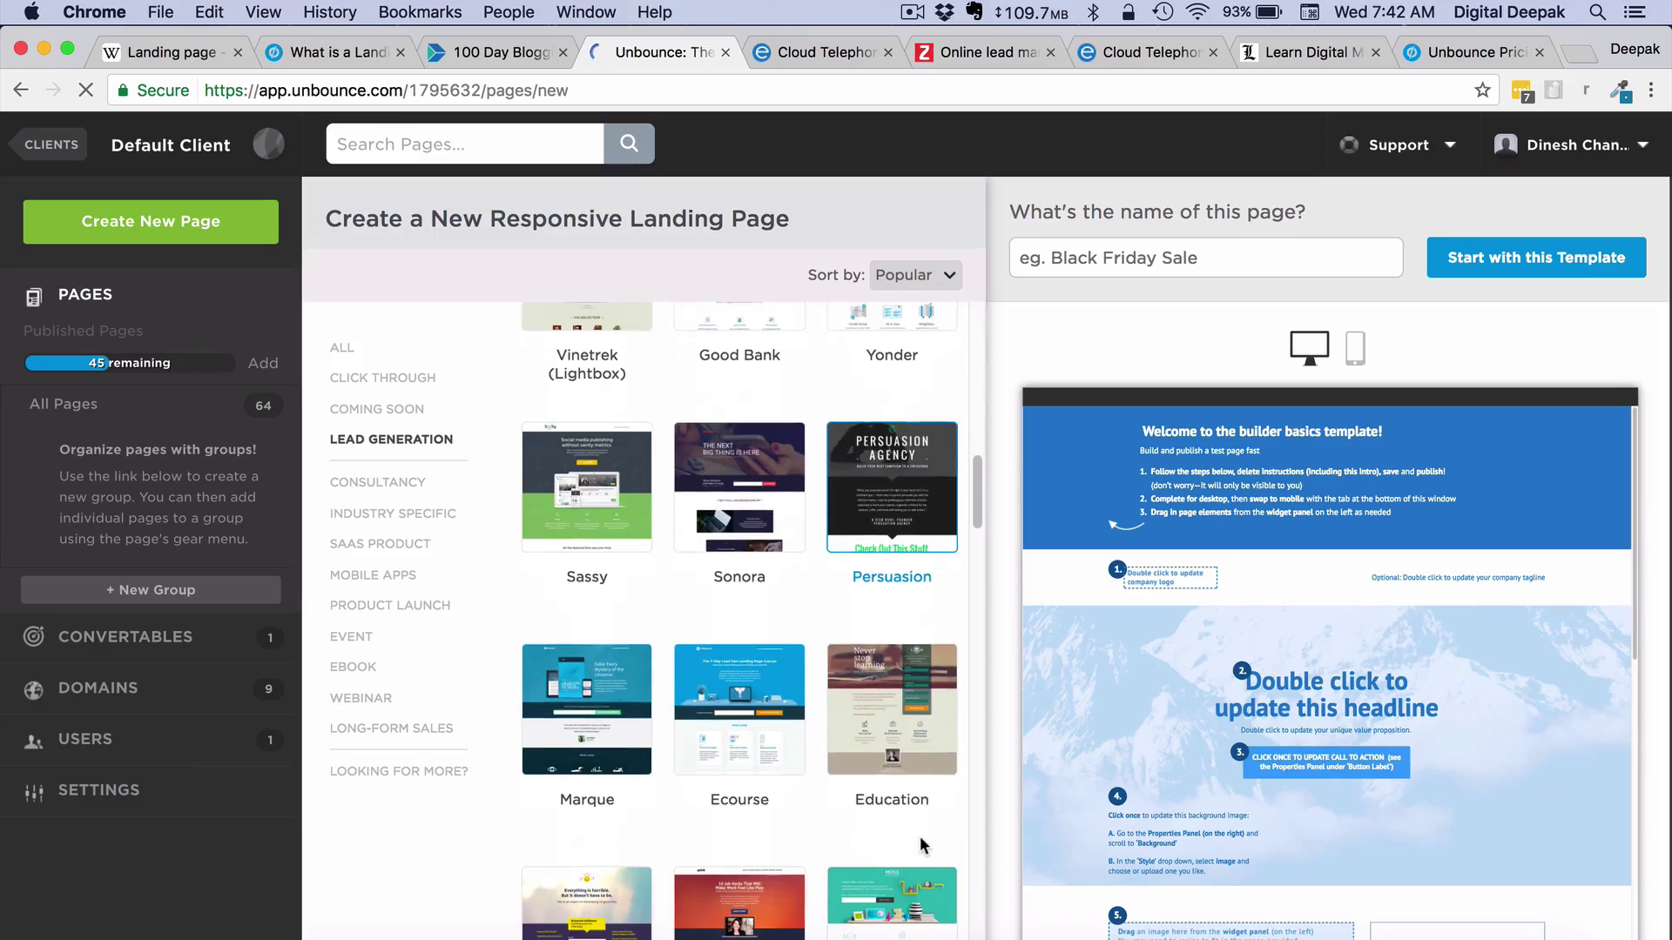
# Create the page 'Test Landing Page' from the Education template
pyautogui.click(900, 725)
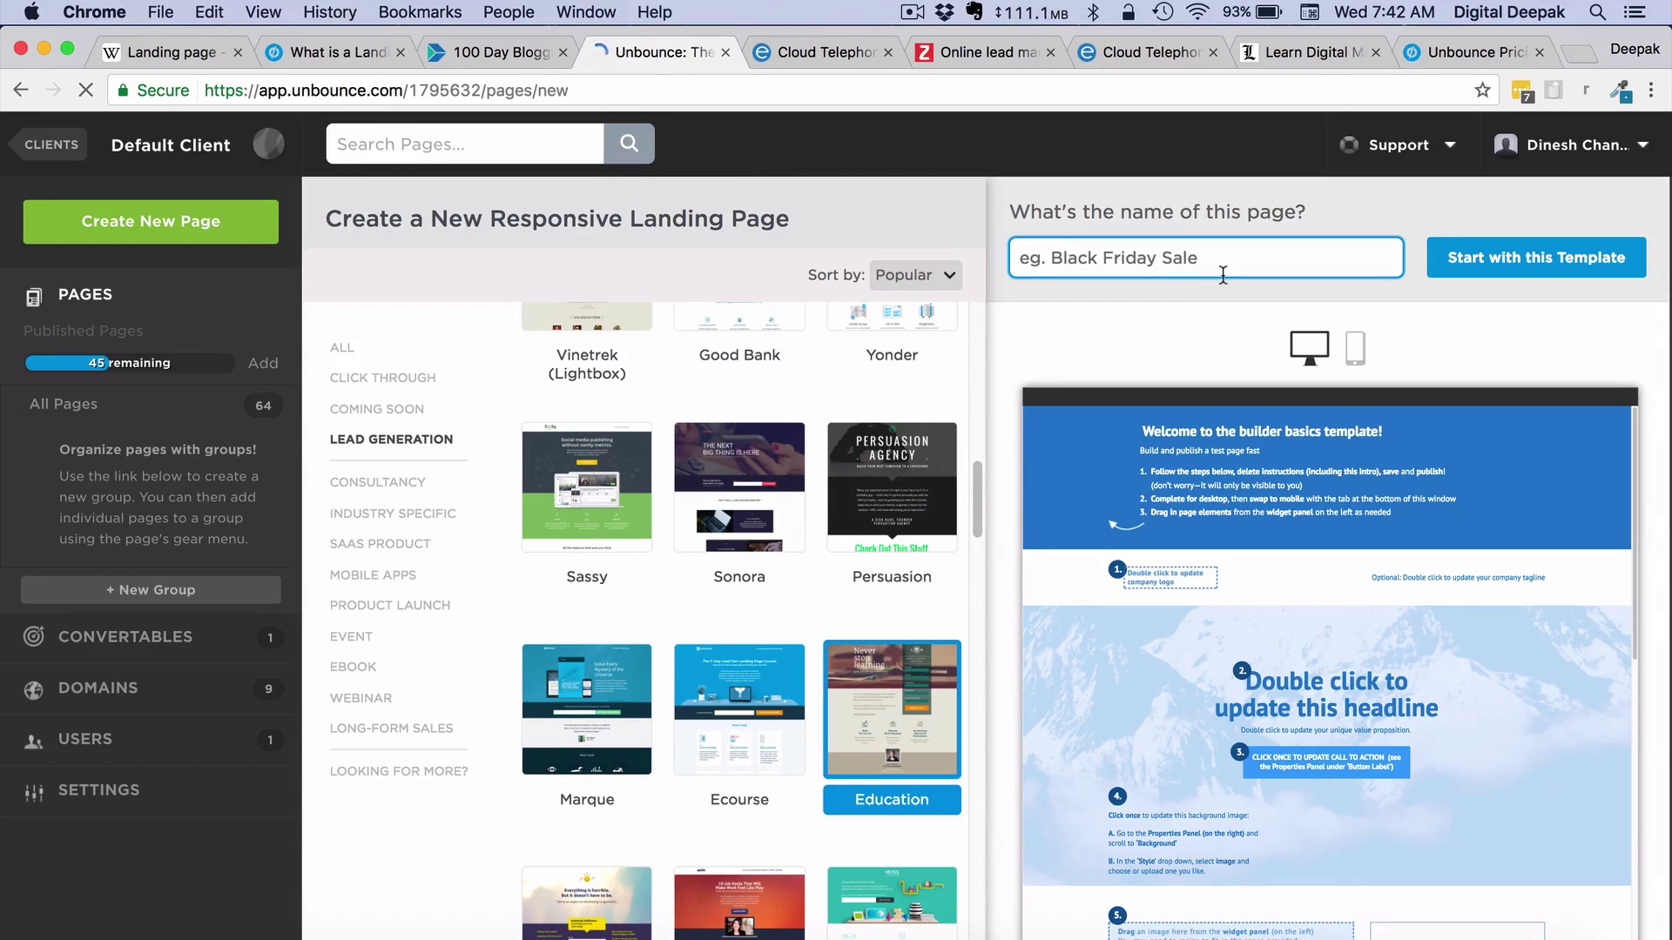
pyautogui.write('Test Landing Page')
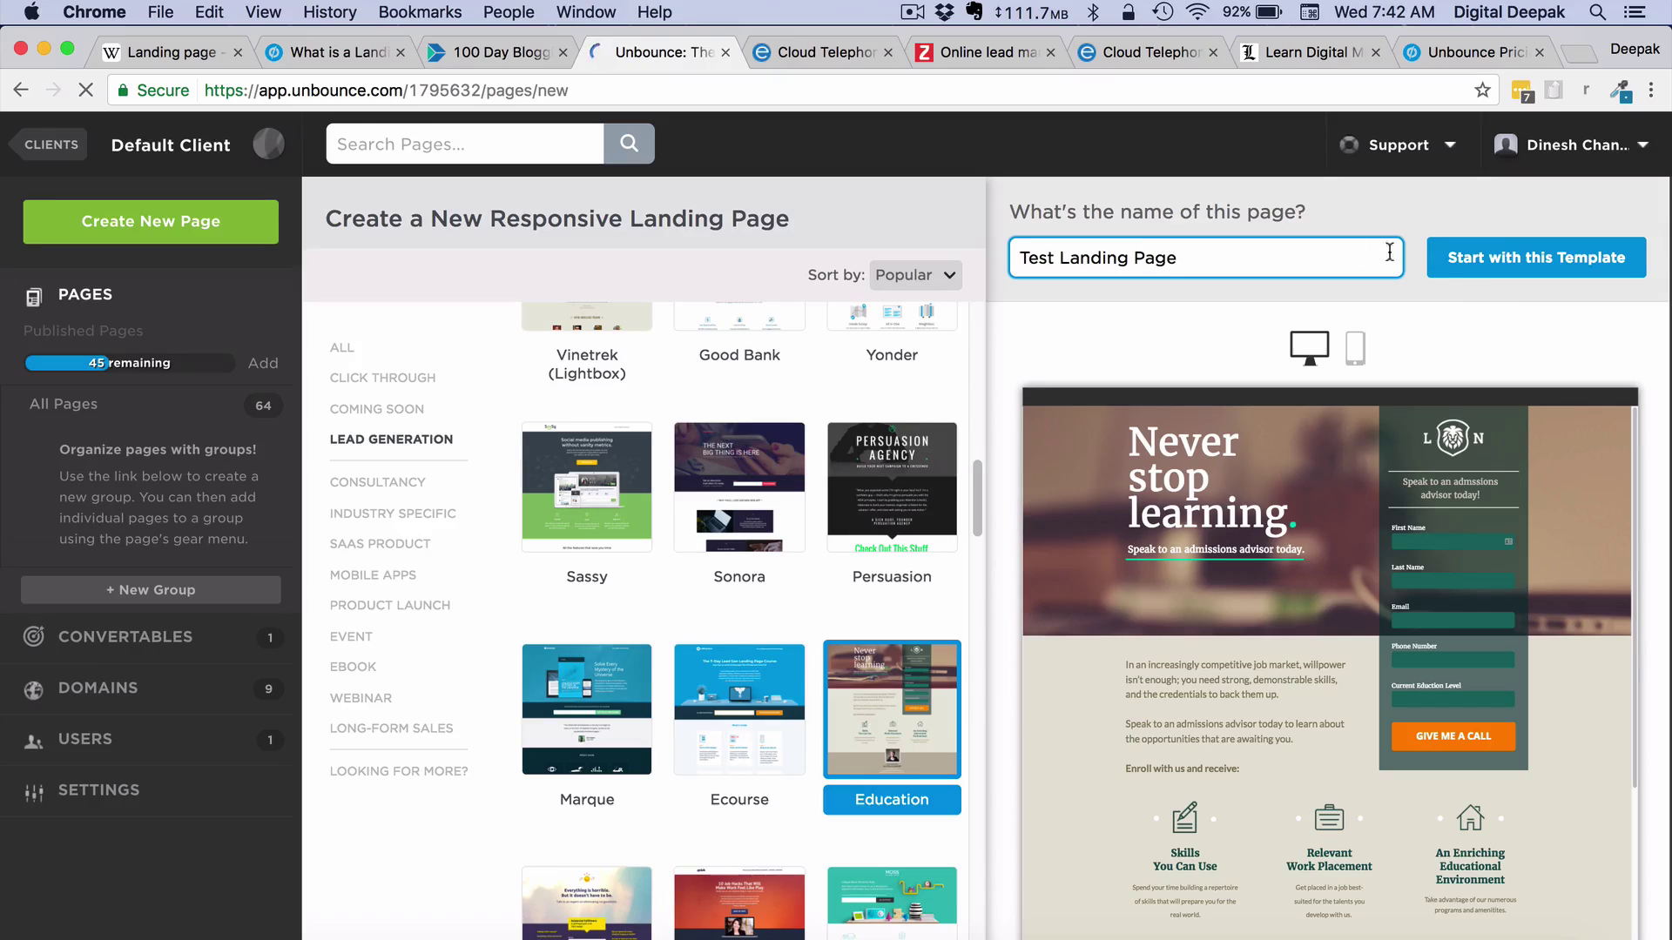
pyautogui.click(1531, 269)
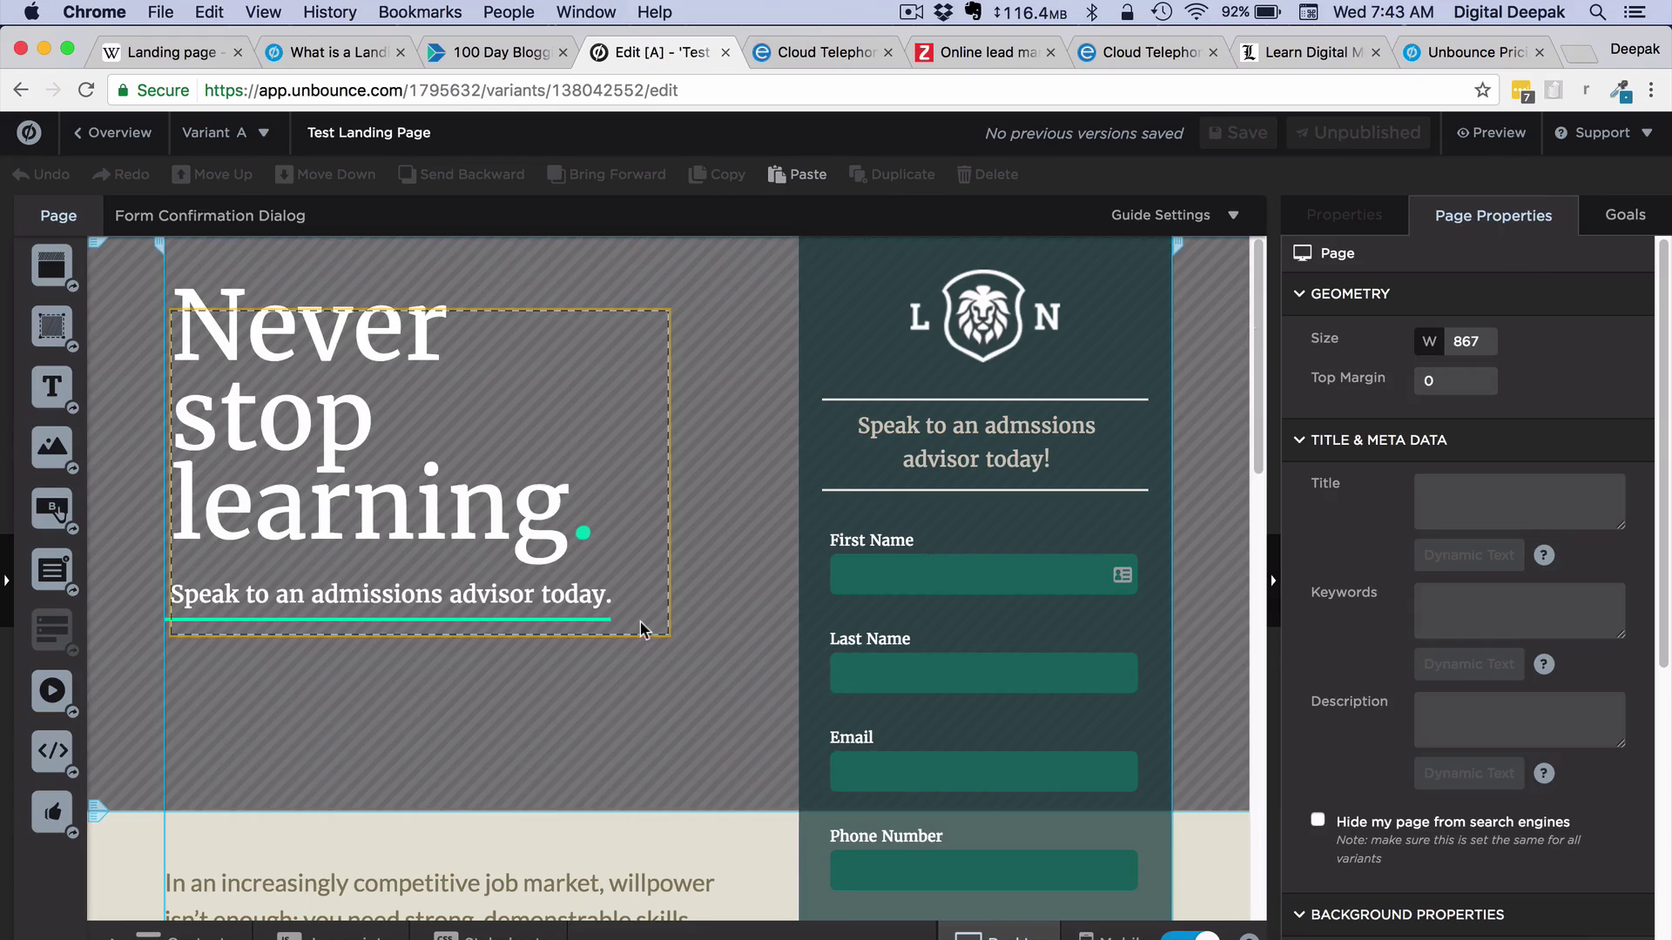
# Replace the hero headline 'Never stop learning' with 'Learn Digital Marketing', fixing the typo
pyautogui.scroll(-6, 719, 519)
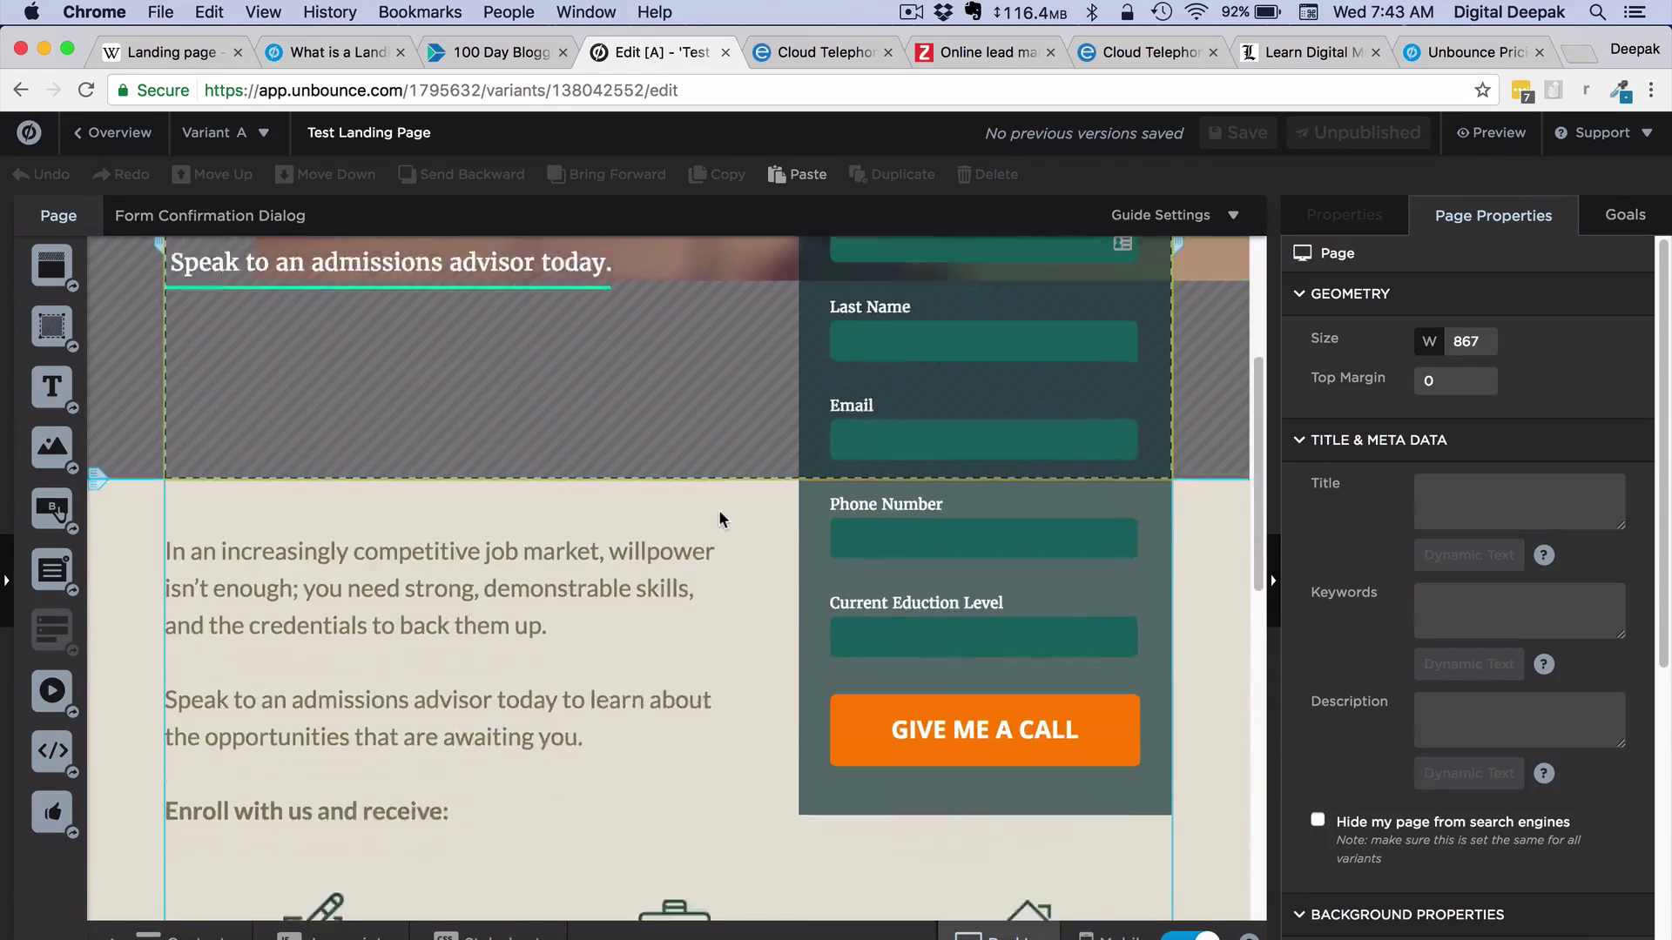
pyautogui.scroll(-8, 718, 510)
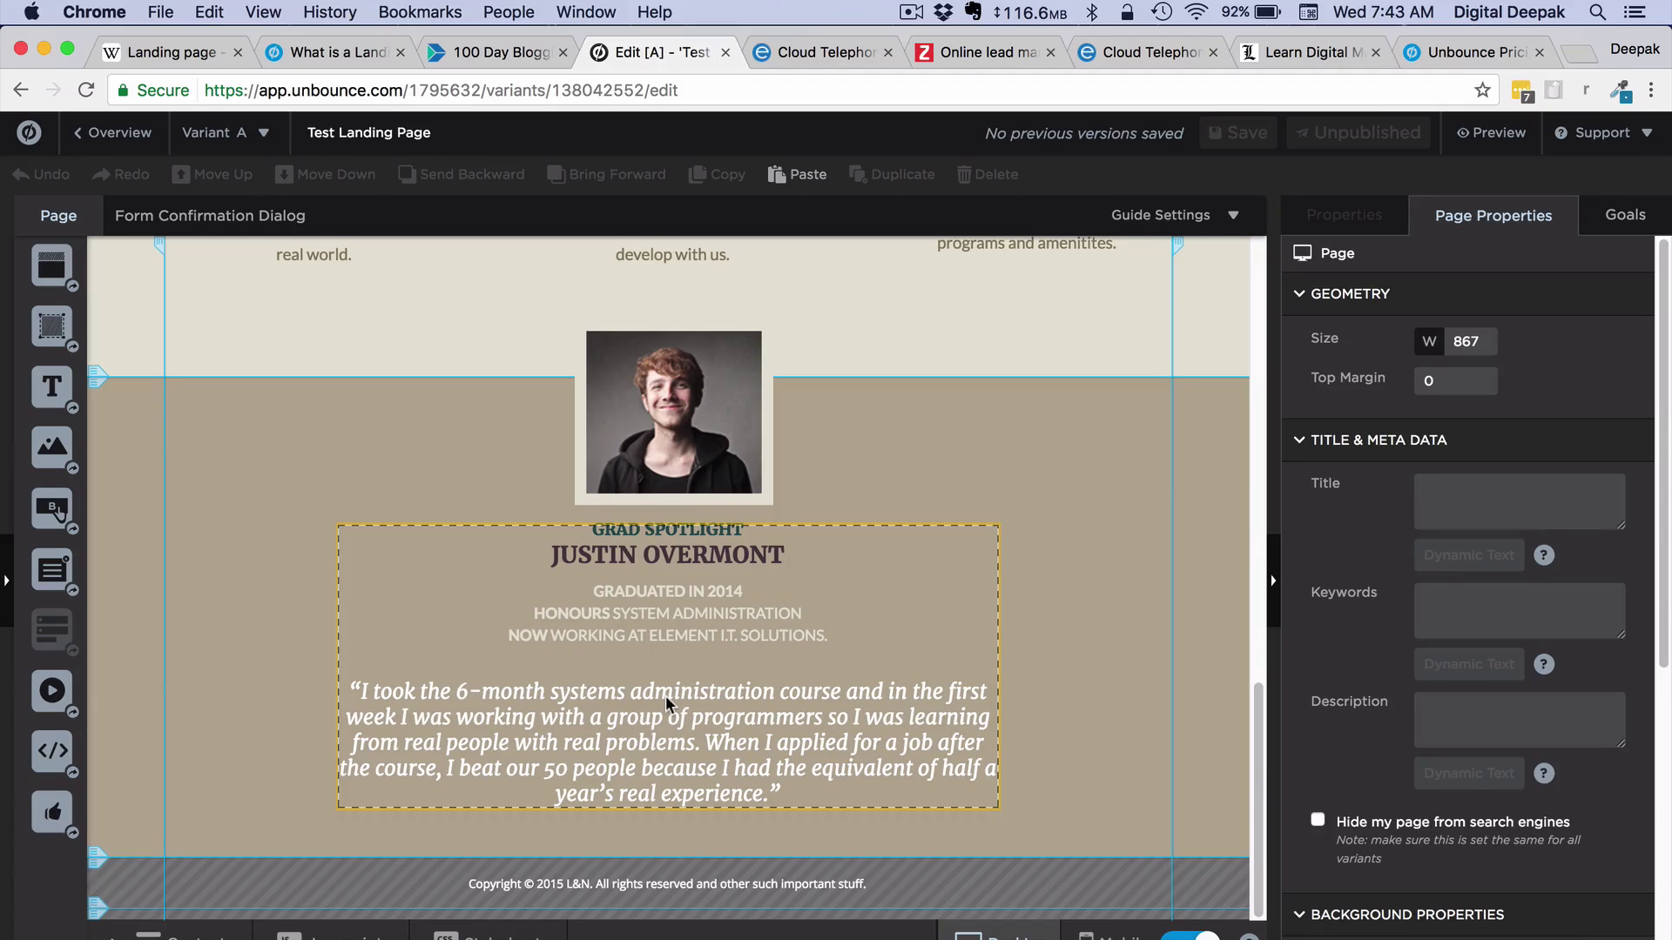
pyautogui.scroll(15, 665, 695)
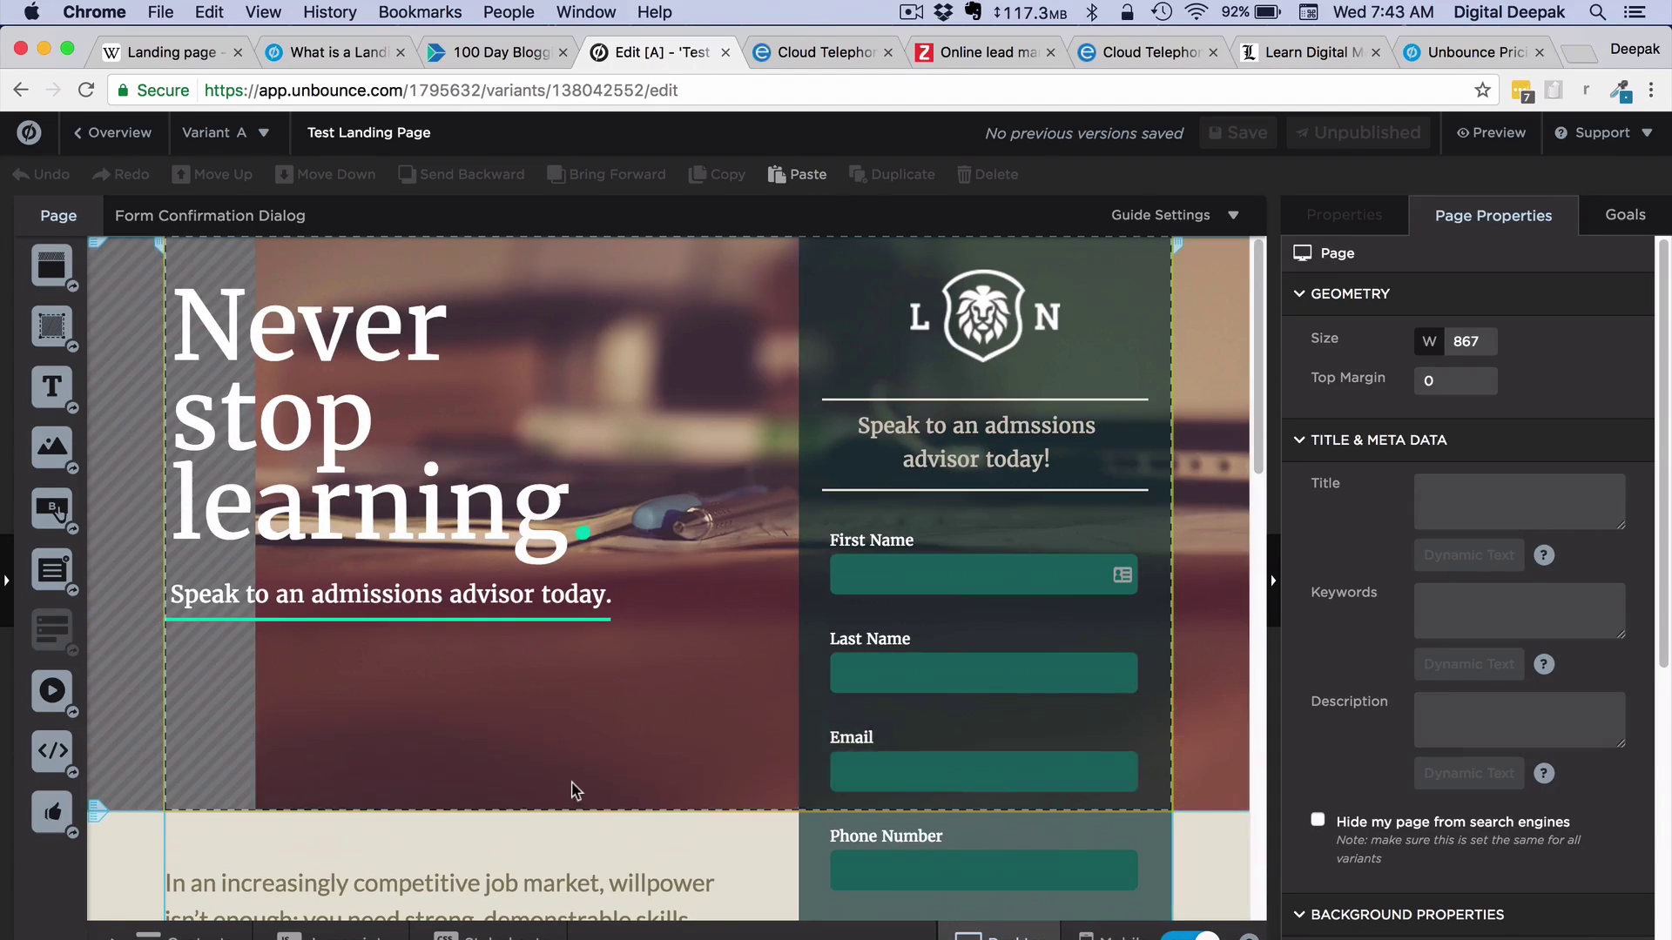
pyautogui.scroll(-1, 493, 488)
pyautogui.scroll(1, 493, 481)
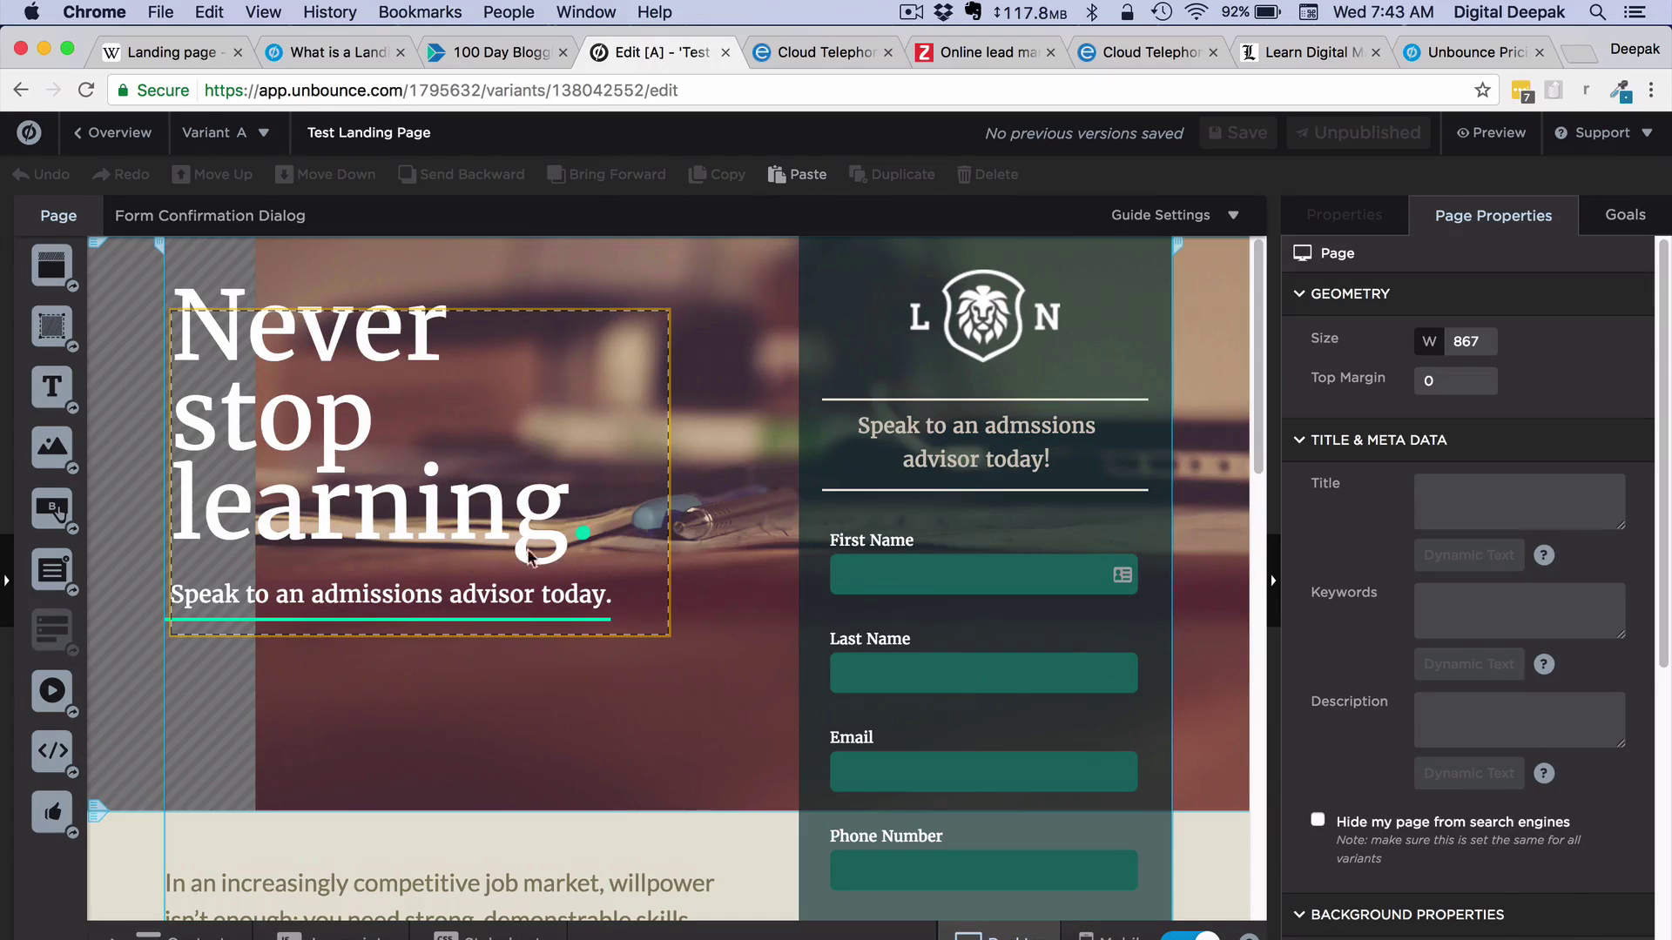
pyautogui.click(553, 546)
pyautogui.press('super+a')
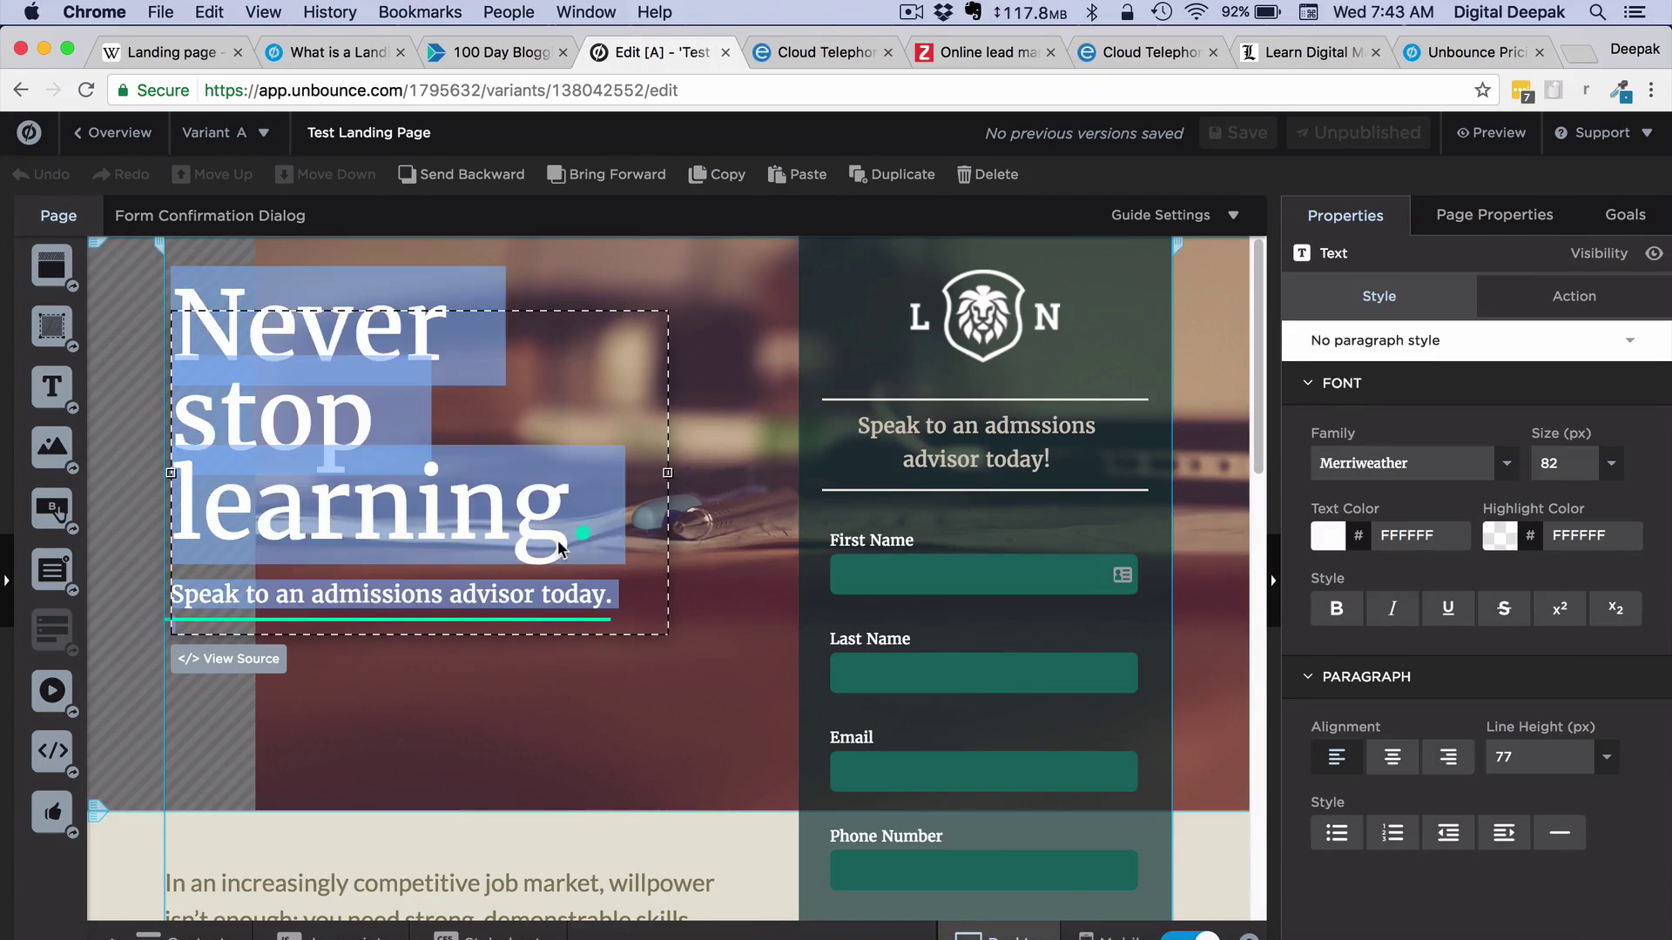
pyautogui.write('Learn D')
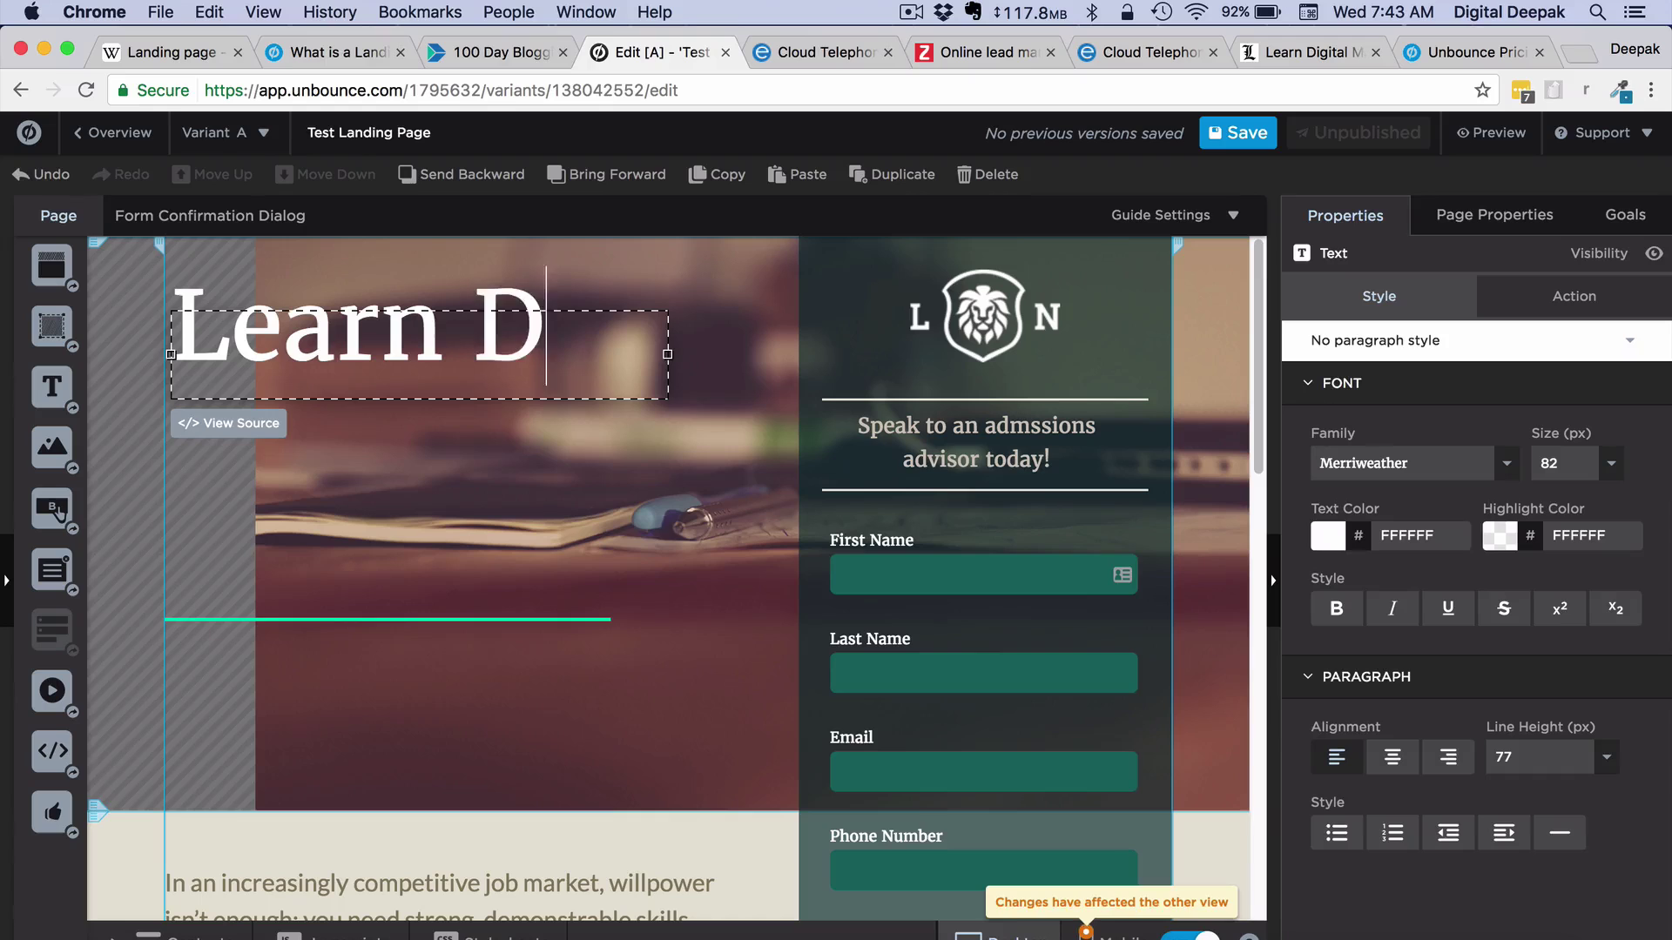
pyautogui.write('igital Marketng')
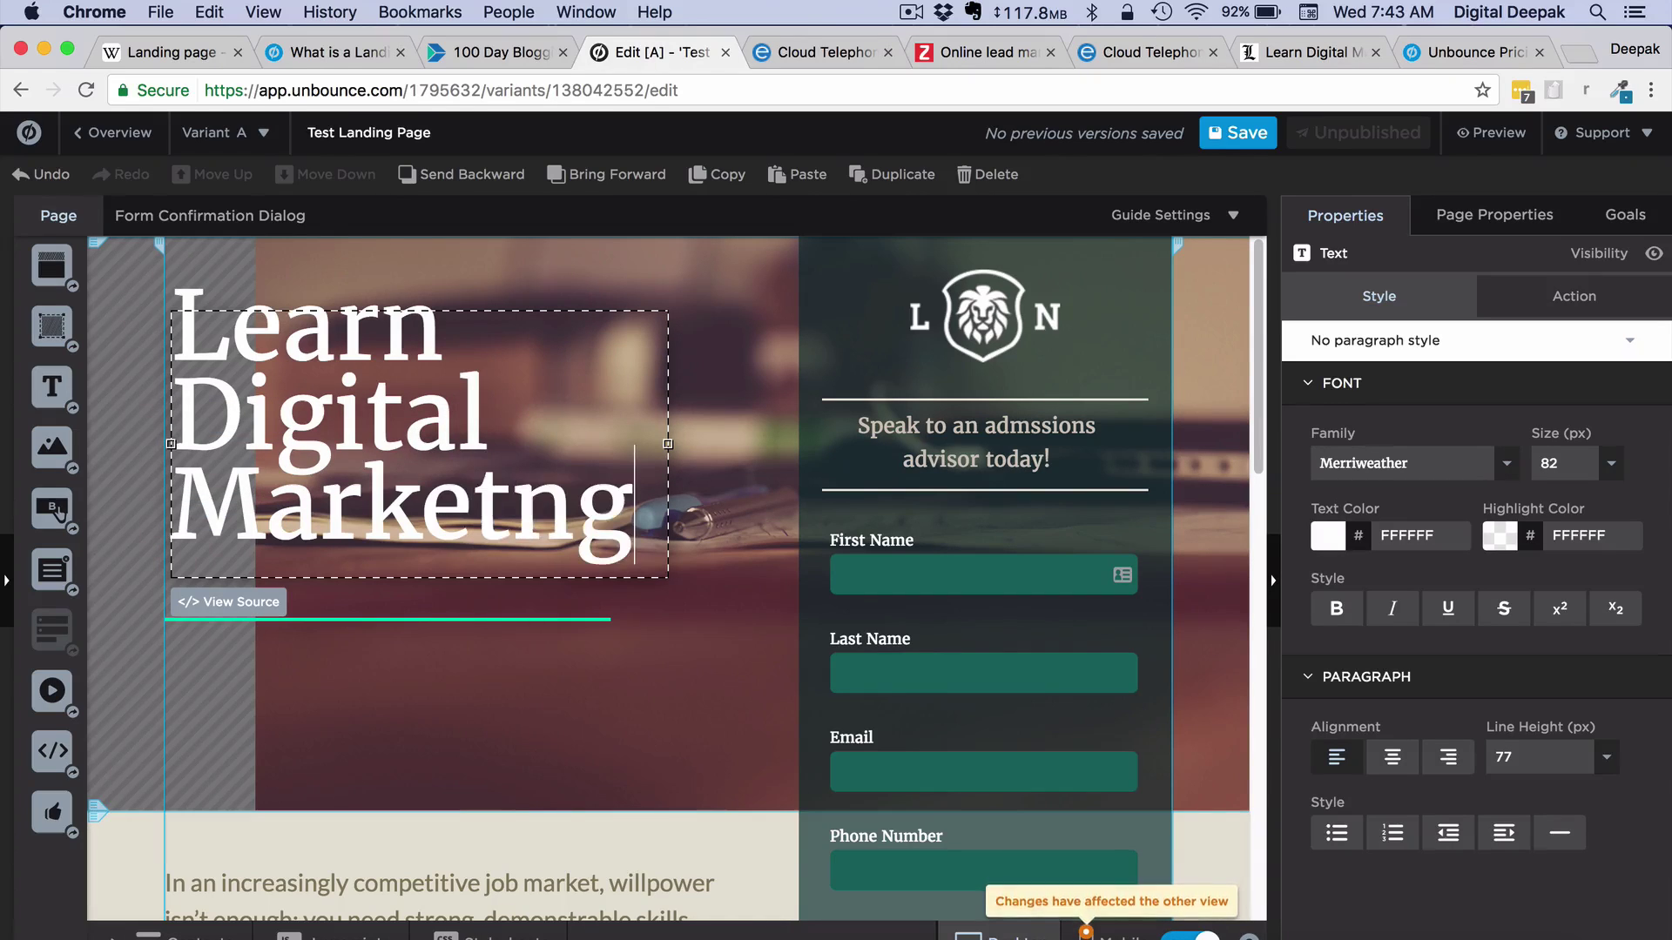
pyautogui.press('BackSpace')
pyautogui.press('BackSpace')
pyautogui.write('ing')
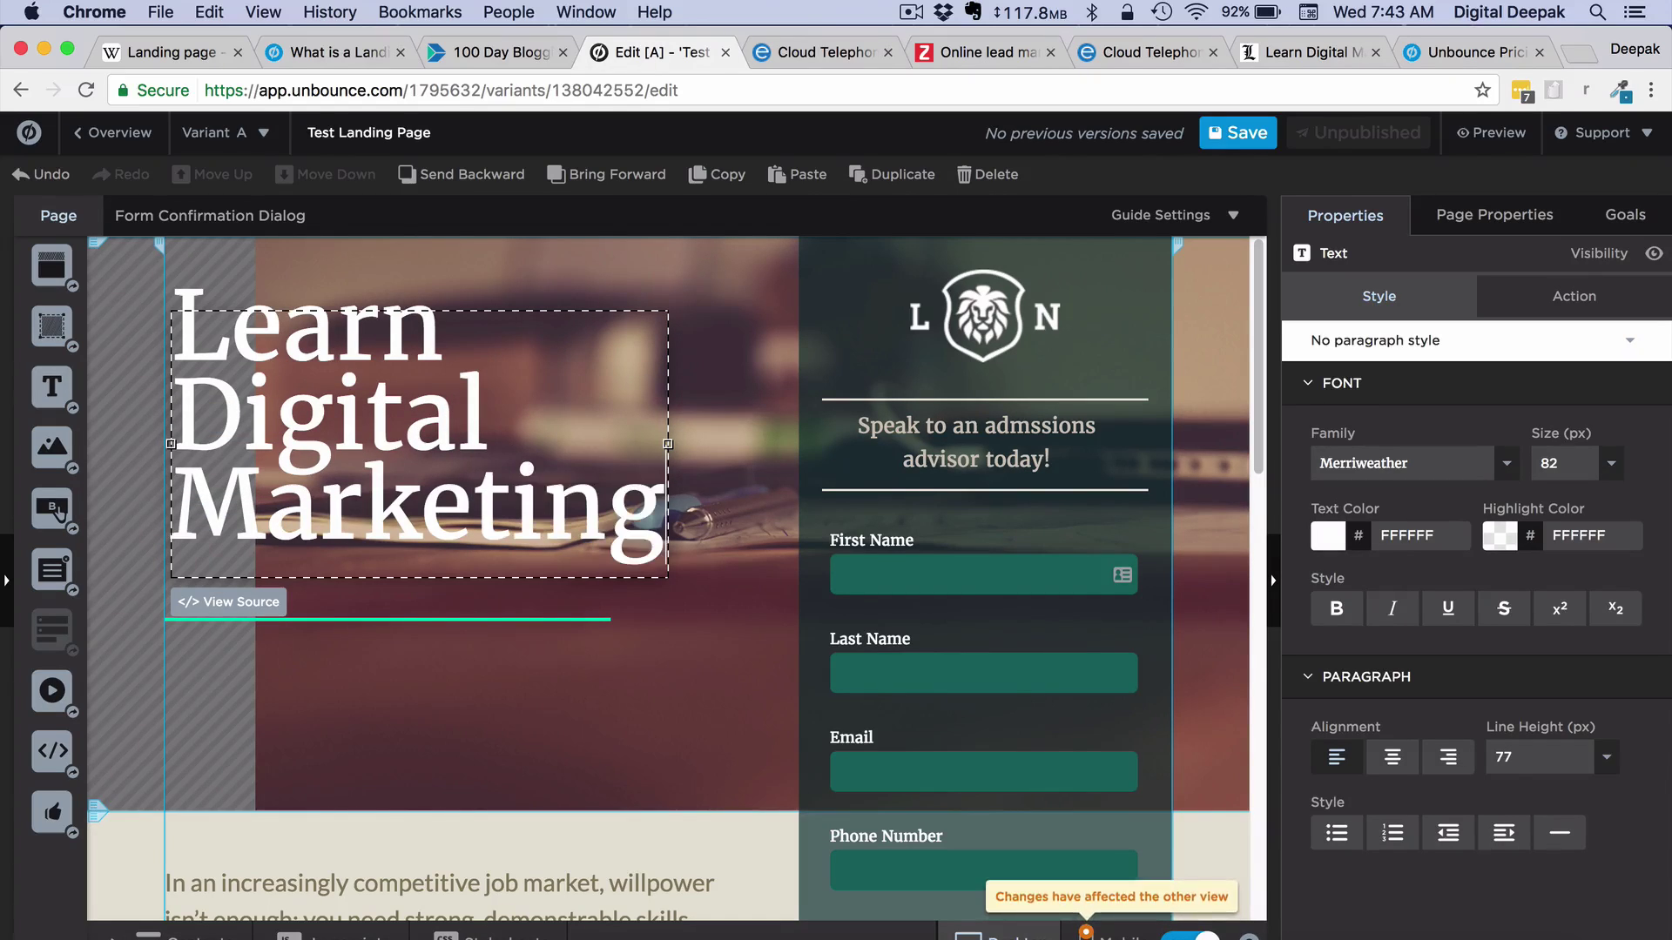
pyautogui.click(631, 772)
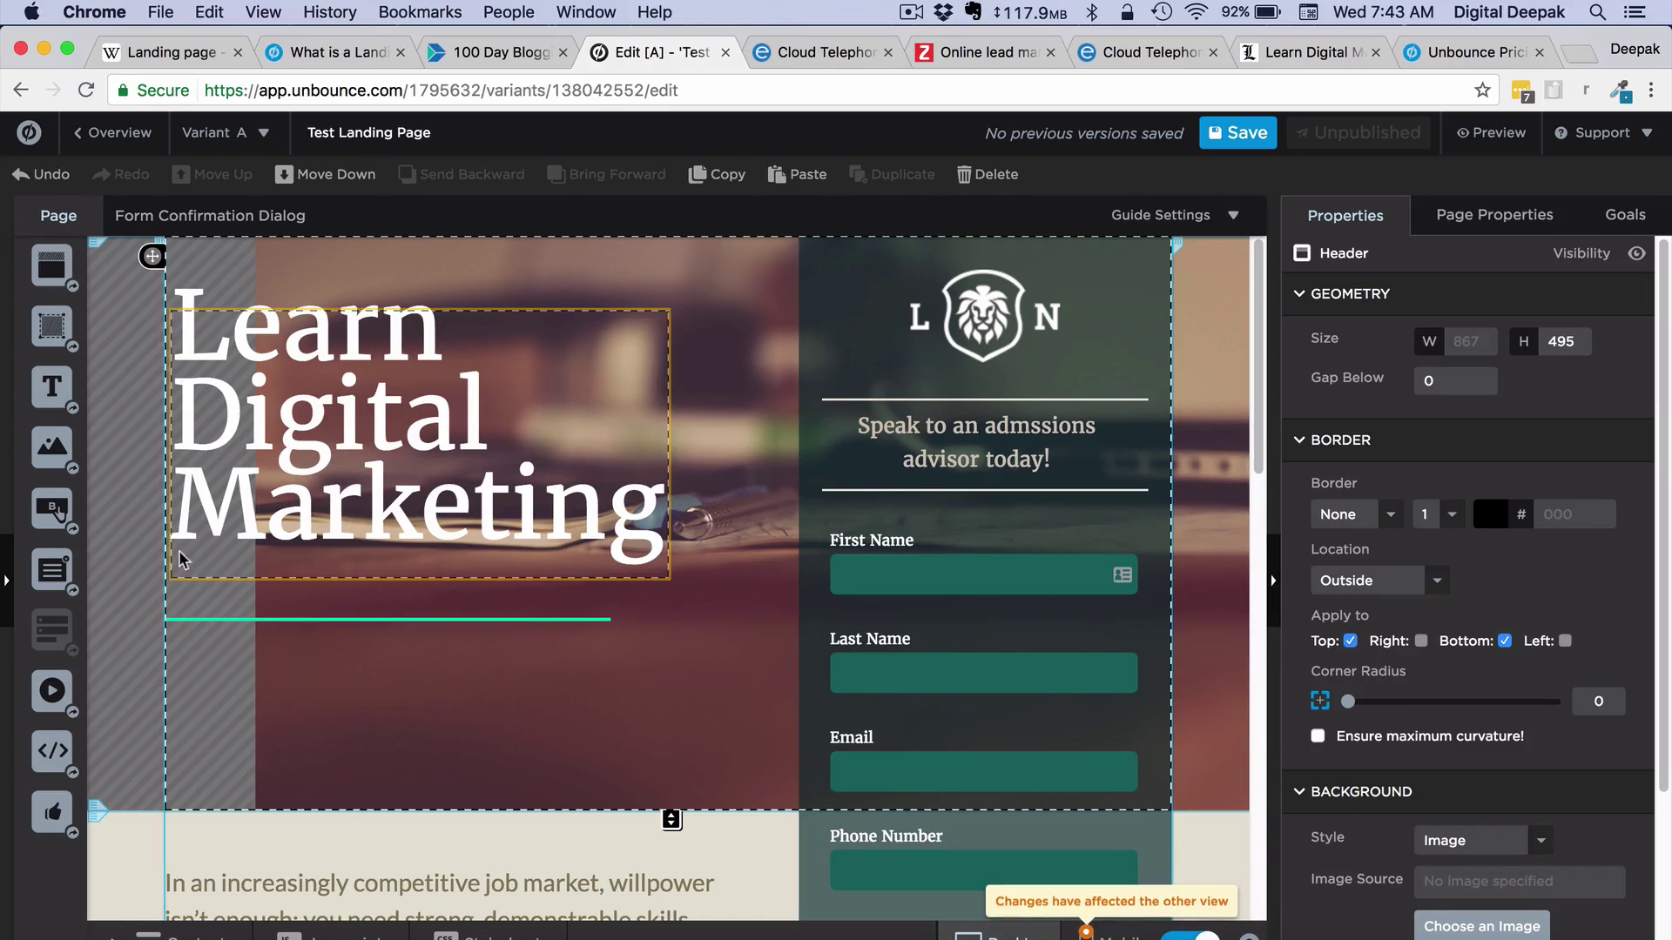
# Nudge the headline slightly, then close the form field designer without changes
pyautogui.moveTo(341, 455)
pyautogui.mouseDown()
pyautogui.moveTo(451, 448)
pyautogui.moveTo(336, 453)
pyautogui.mouseUp()
pyautogui.doubleClick(926, 642)
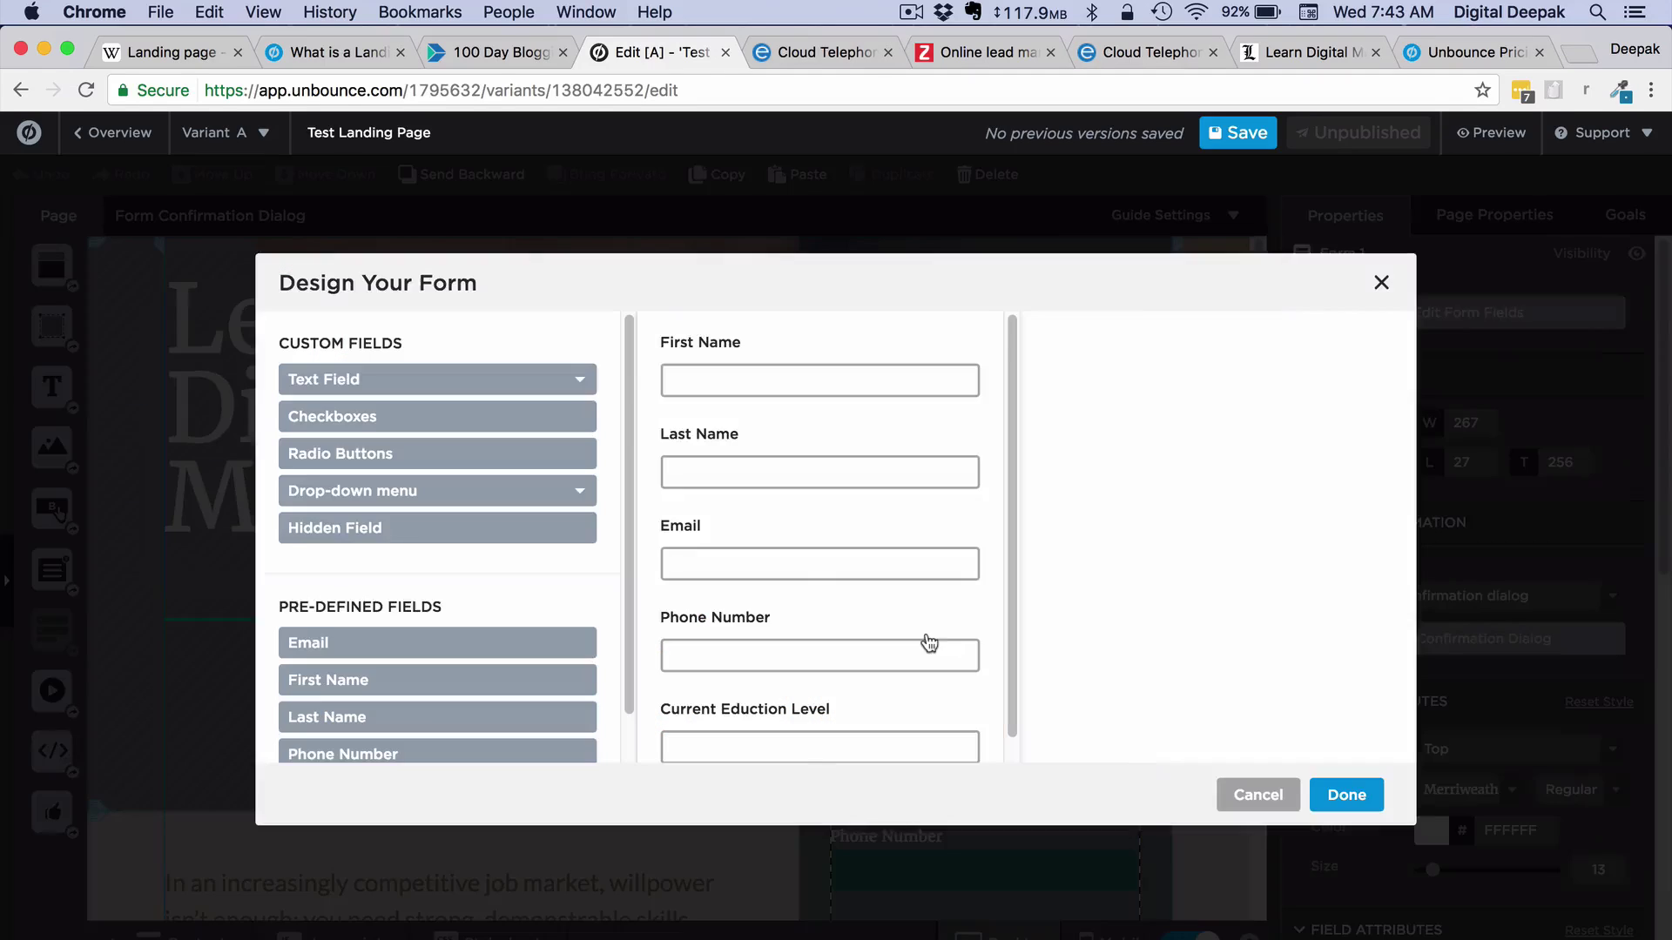
pyautogui.scroll(-1, 795, 615)
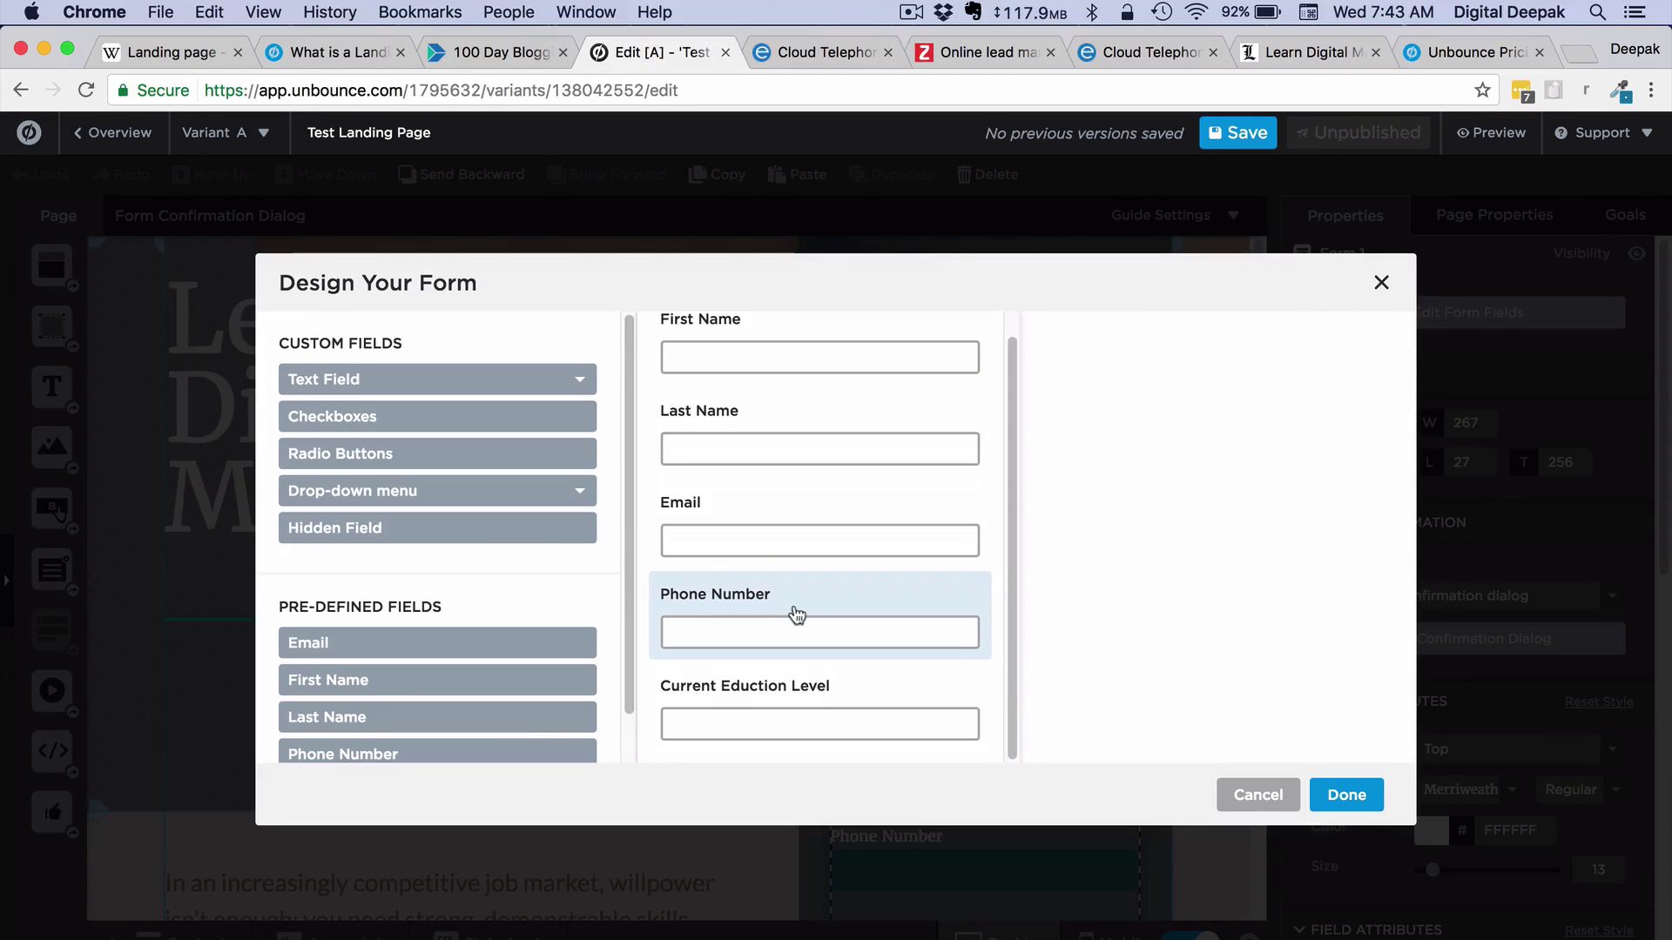
pyautogui.click(1382, 284)
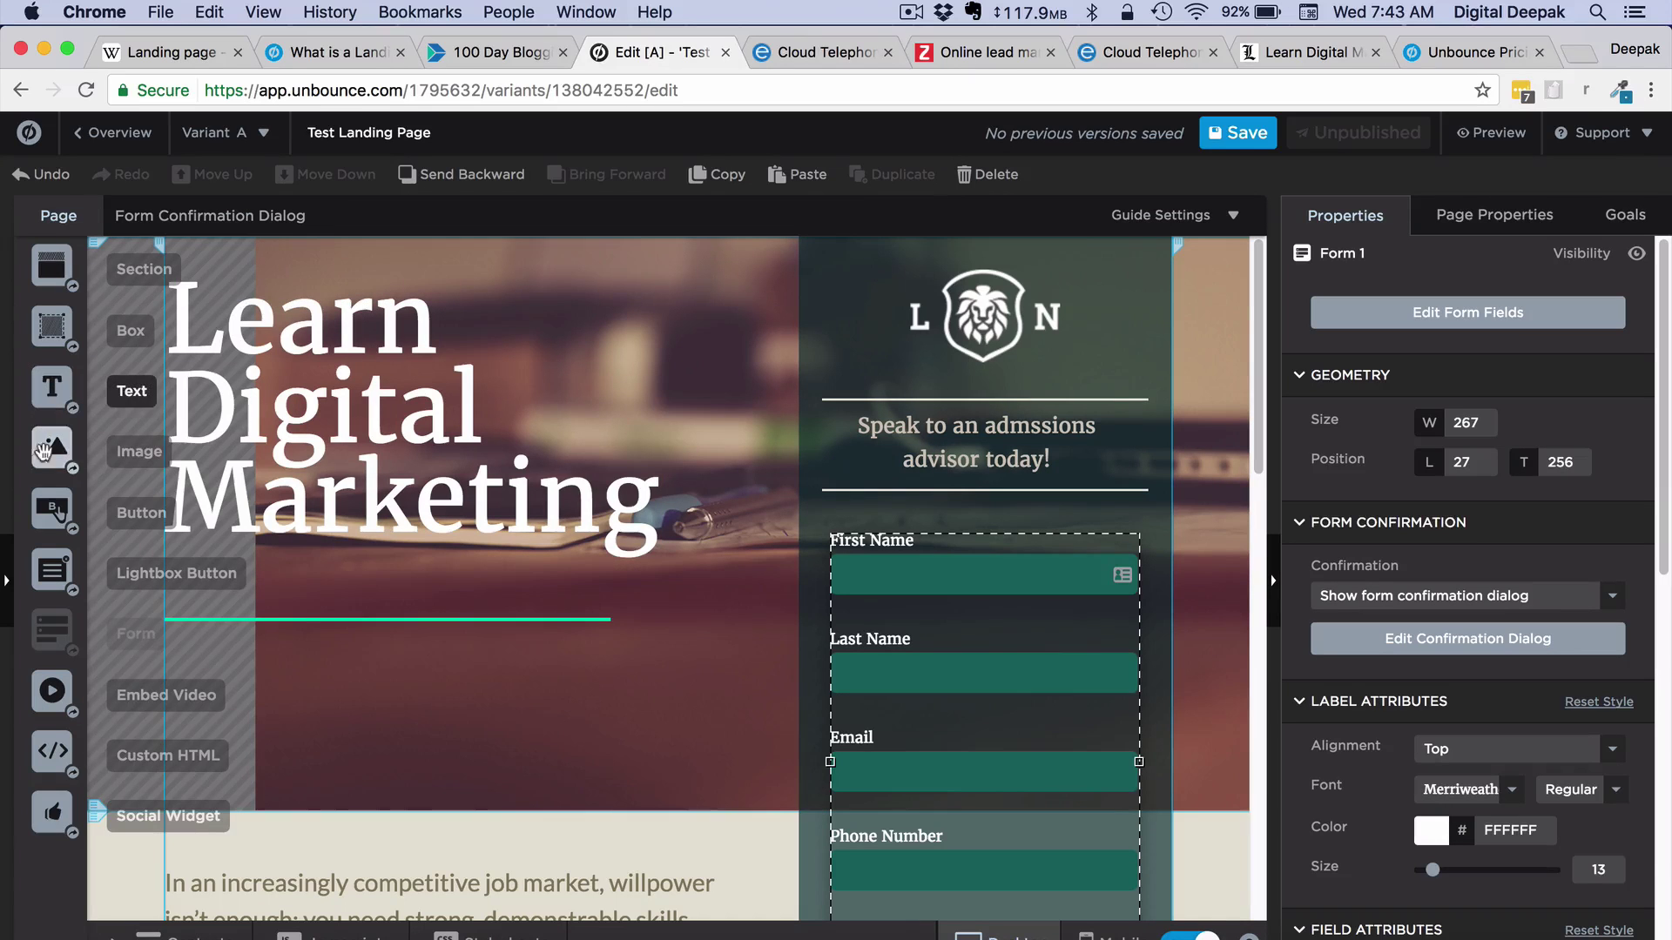
# Dismiss the image gallery without adding an image, save the page, and return to Overview
pyautogui.moveTo(56, 452); pyautogui.dragTo(390, 712)
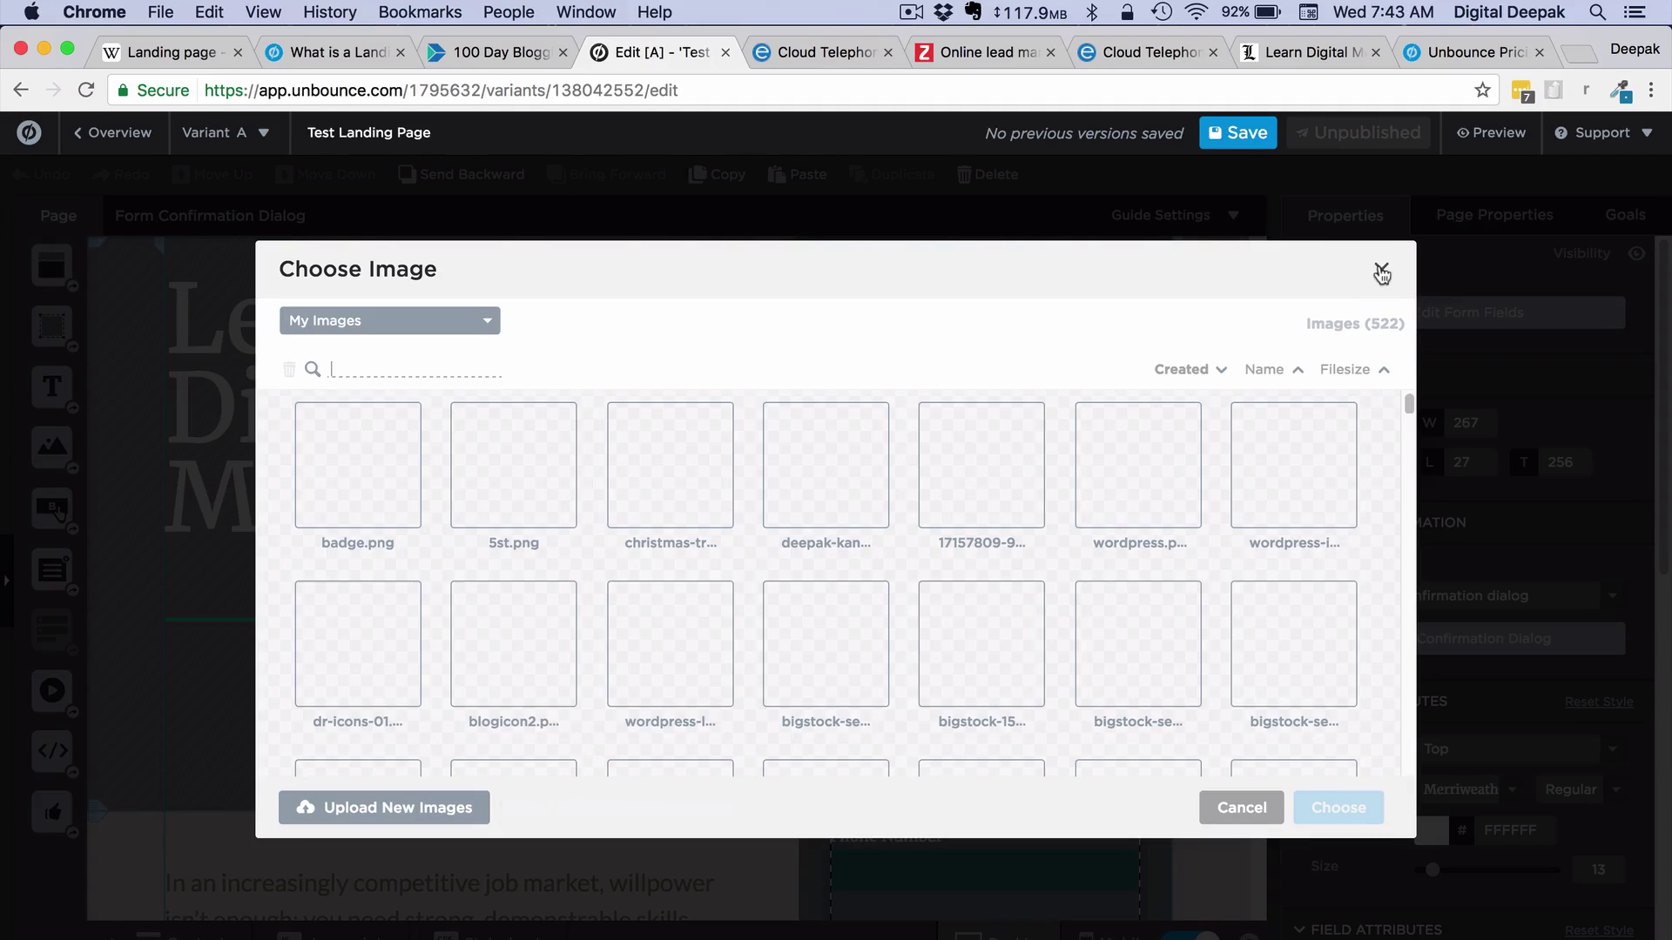
pyautogui.click(1381, 272)
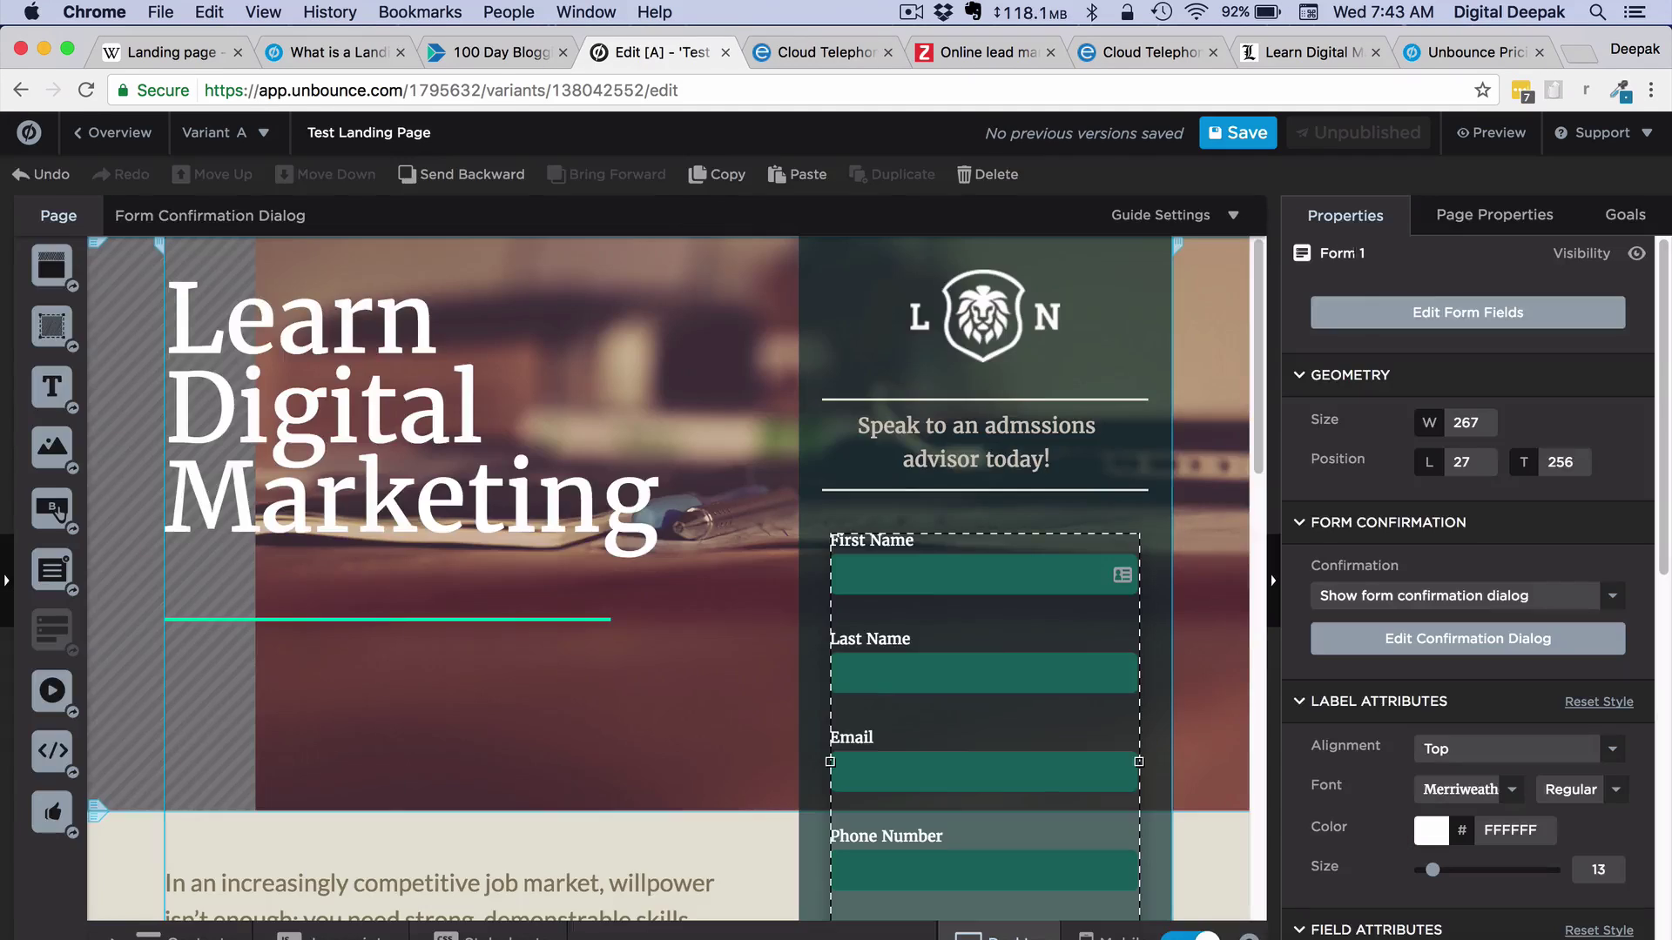
pyautogui.click(1258, 140)
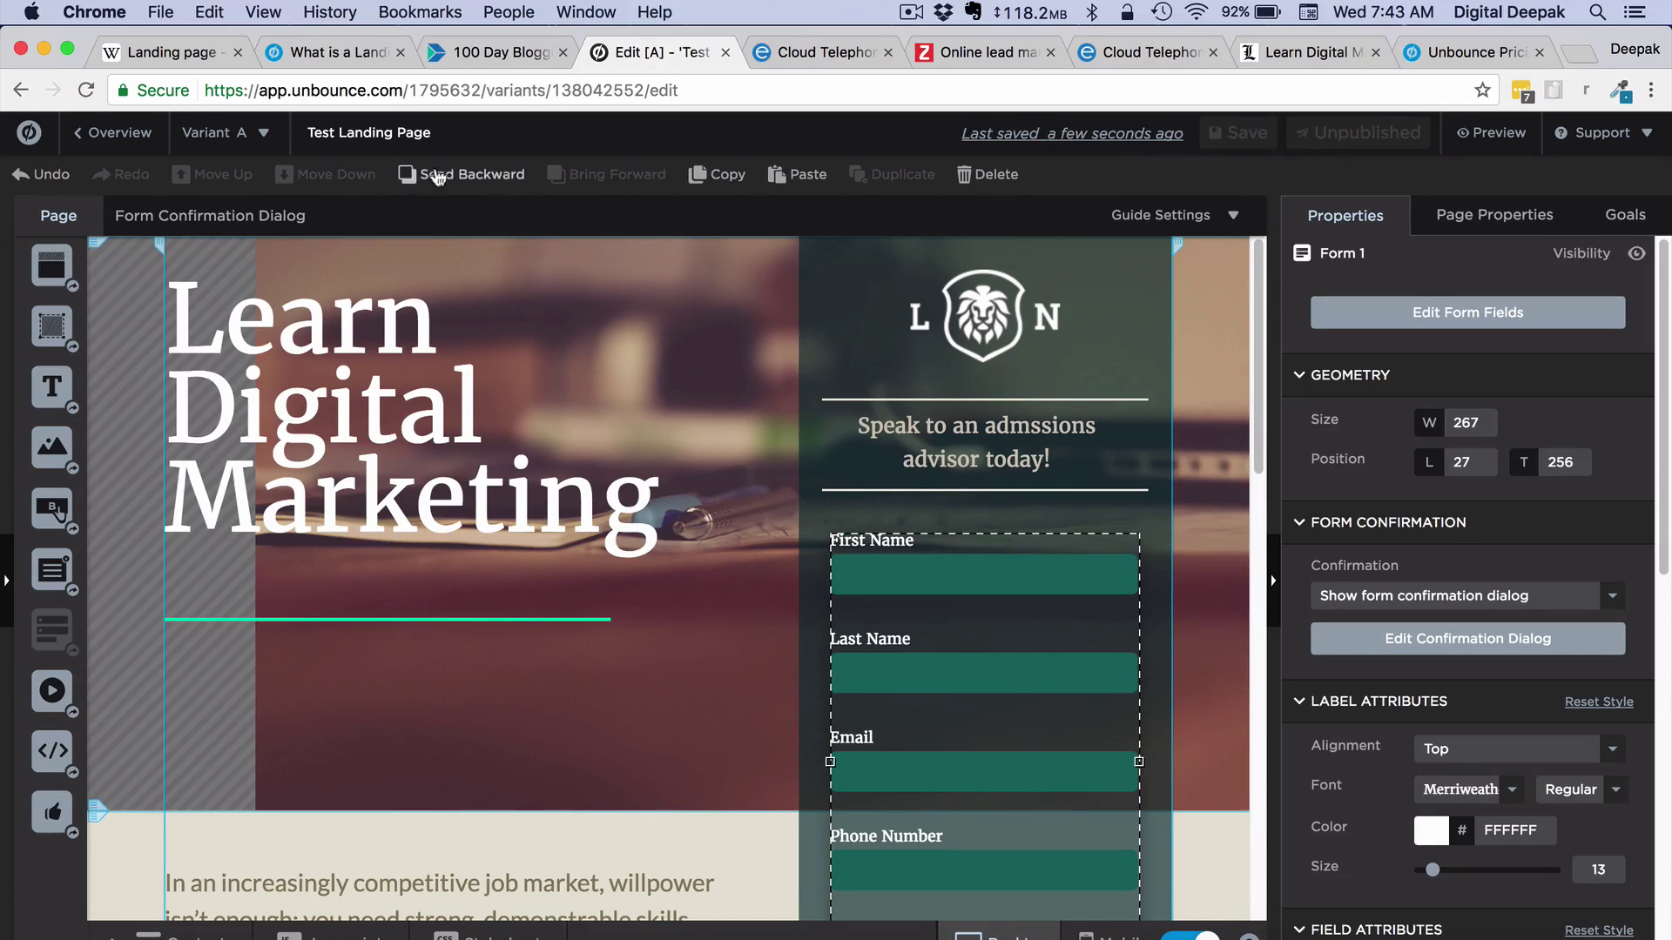
pyautogui.click(103, 138)
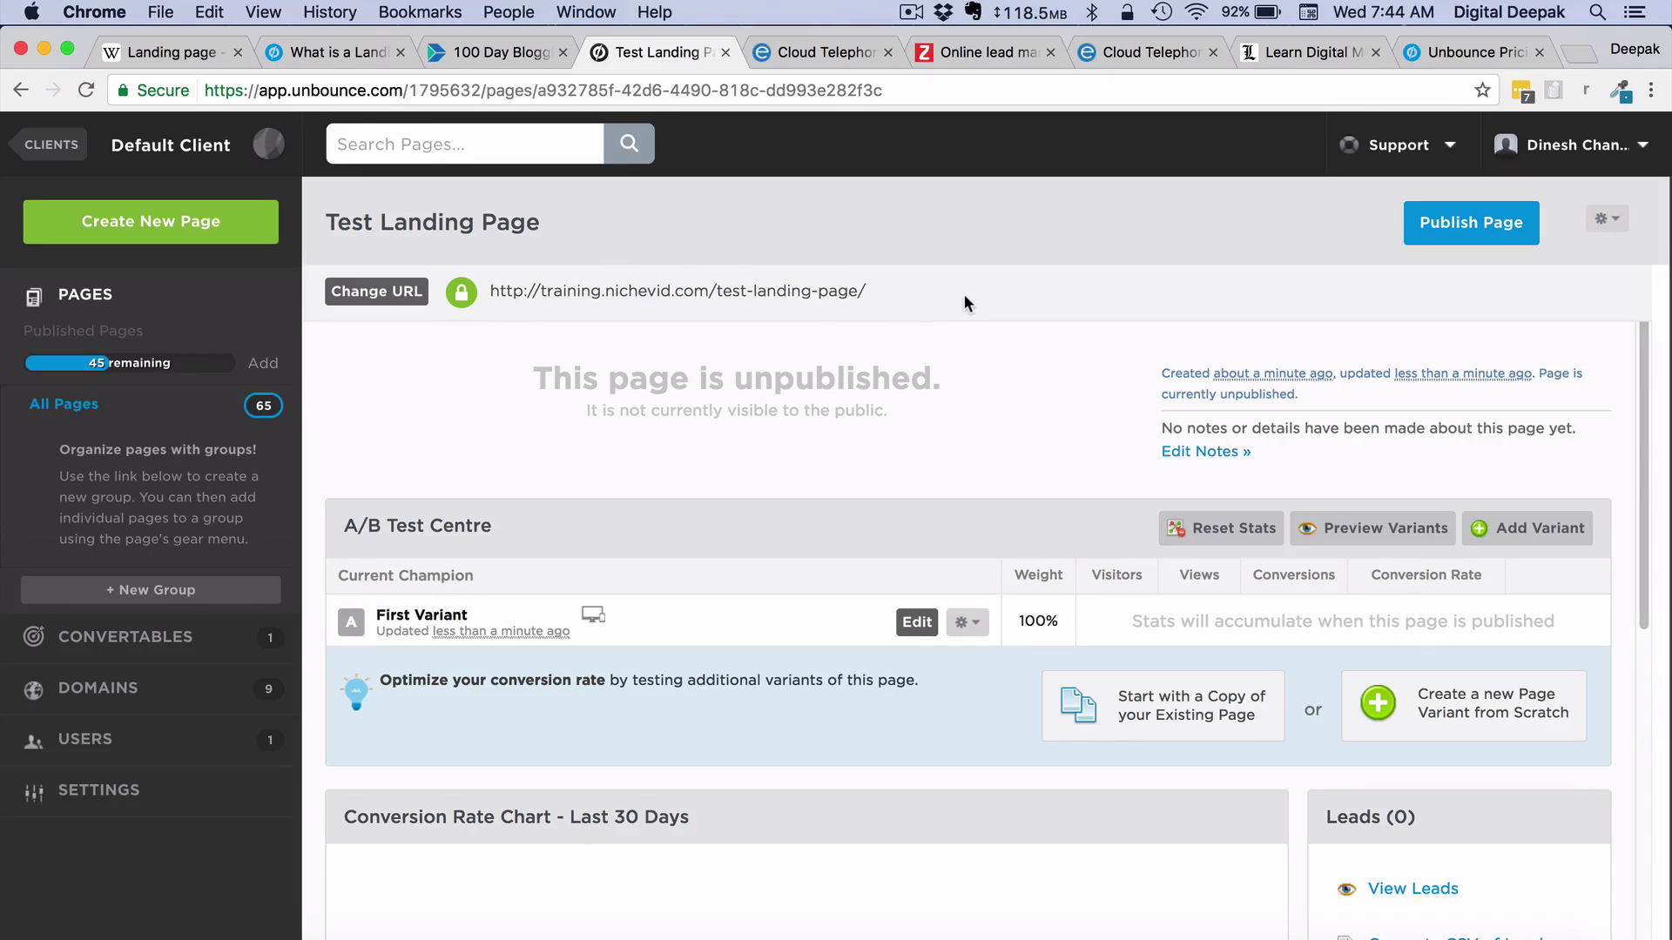
# Open the Domains list and bring up options for the first domain, hosting.digitaldeepak.com
pyautogui.click(120, 694)
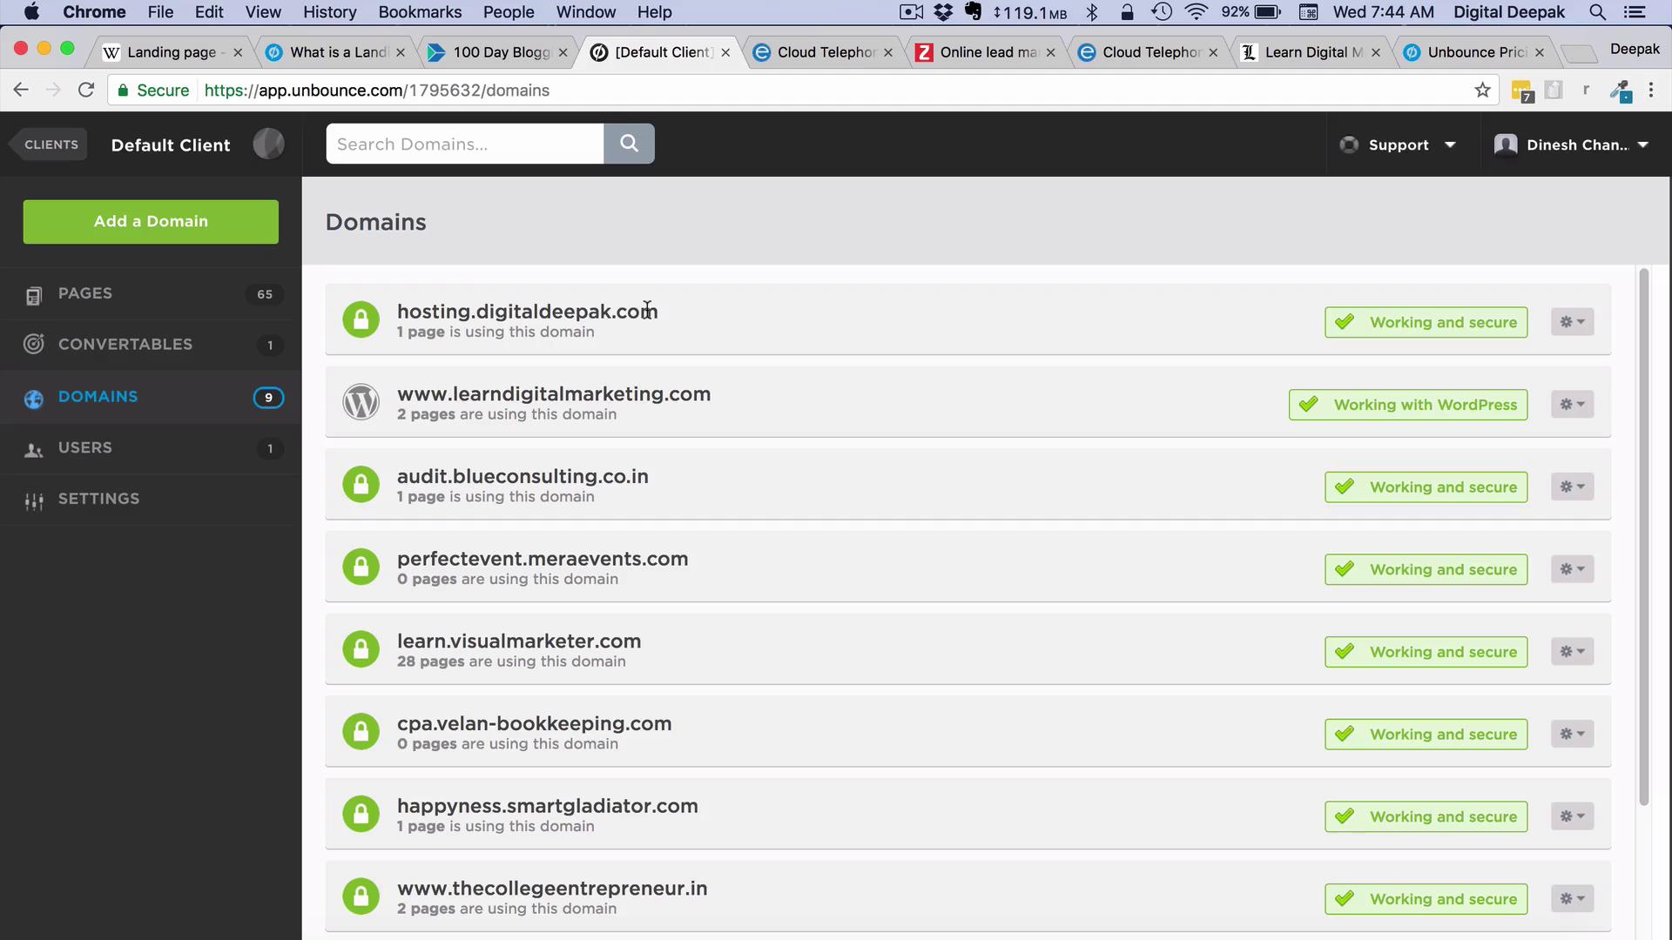
pyautogui.moveTo(655, 311); pyautogui.dragTo(400, 302)
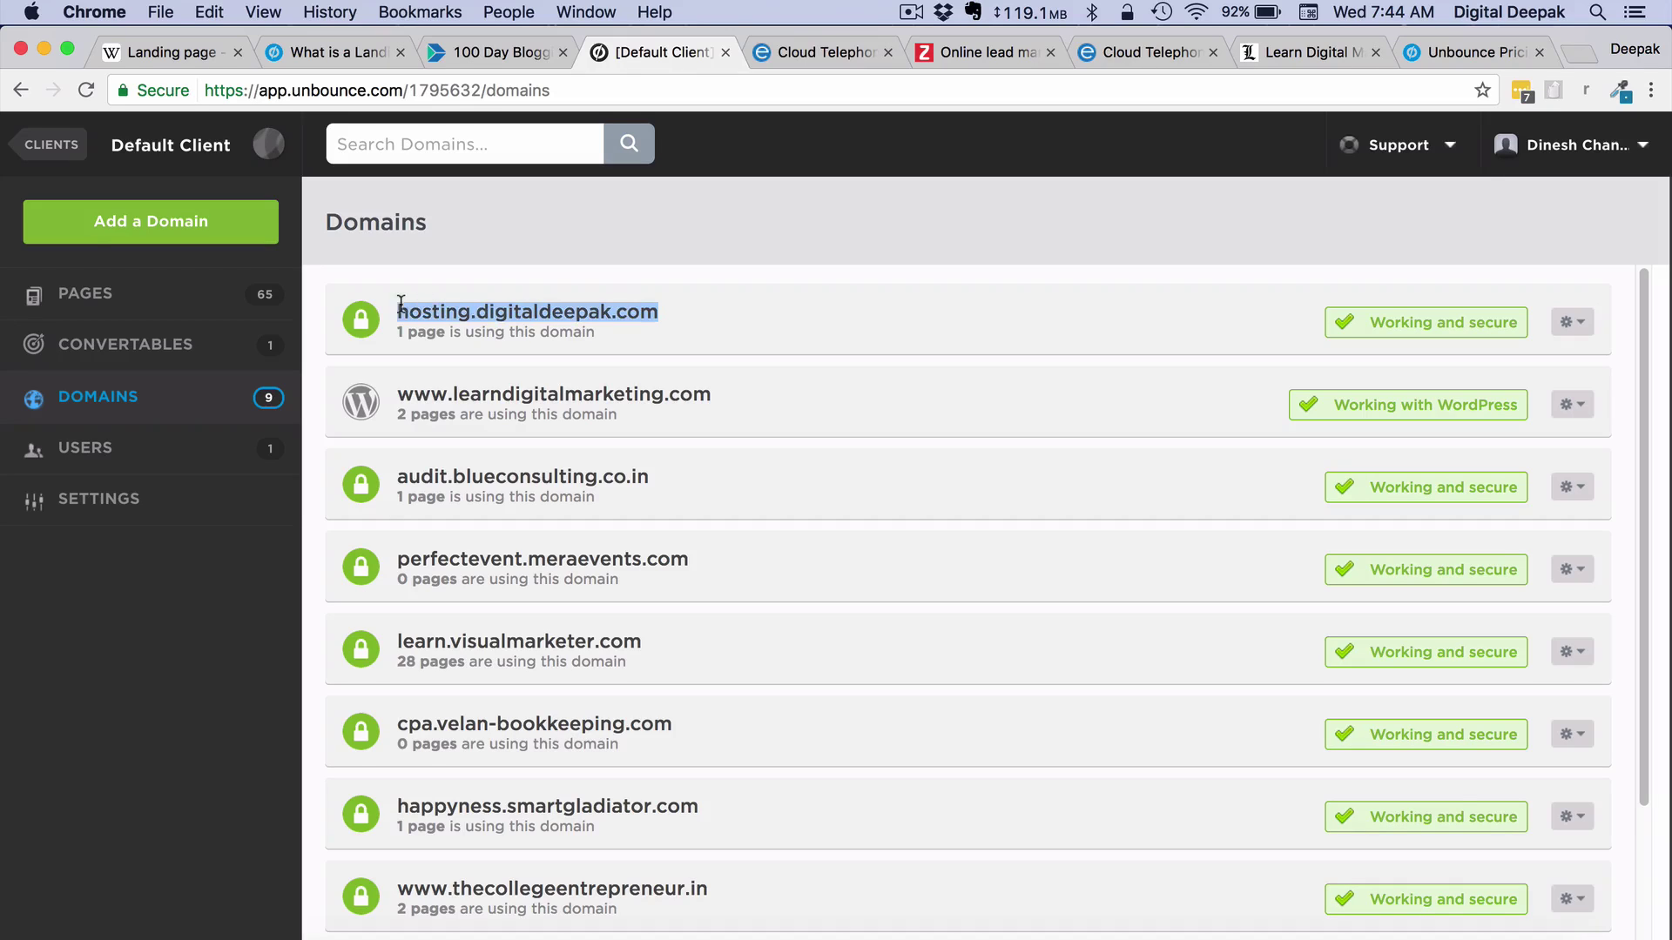
pyautogui.rightClick(466, 315)
# Open hosting.digitaldeepak.com in a new tab and scroll through its page
pyautogui.click(515, 374)
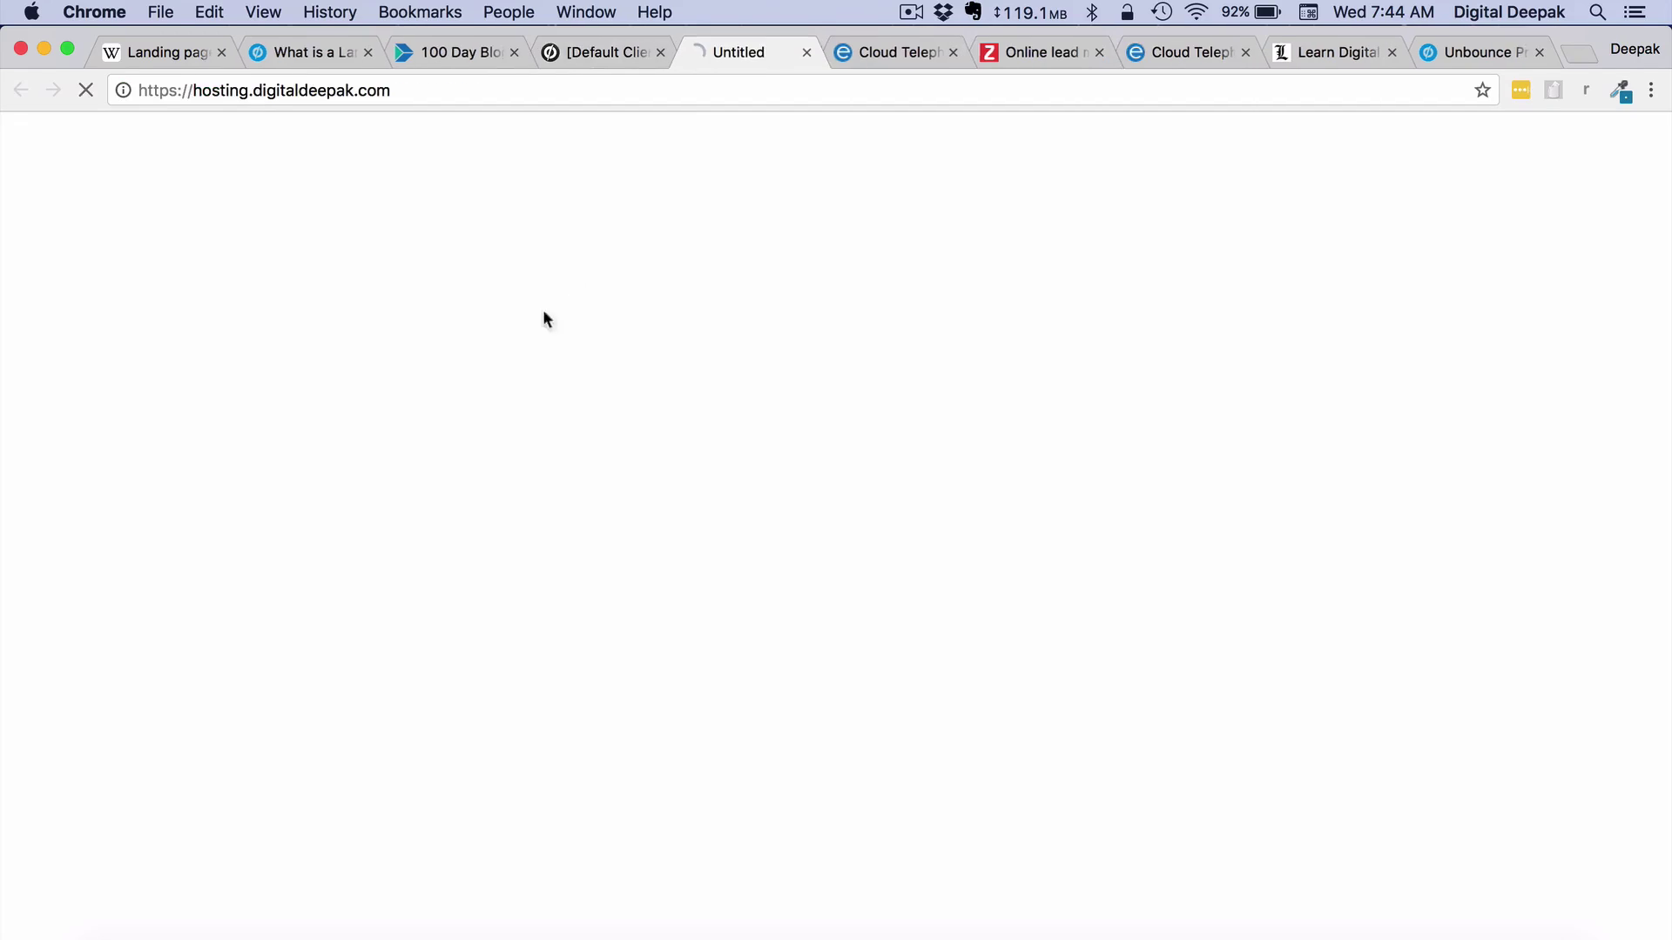
pyautogui.click(677, 102)
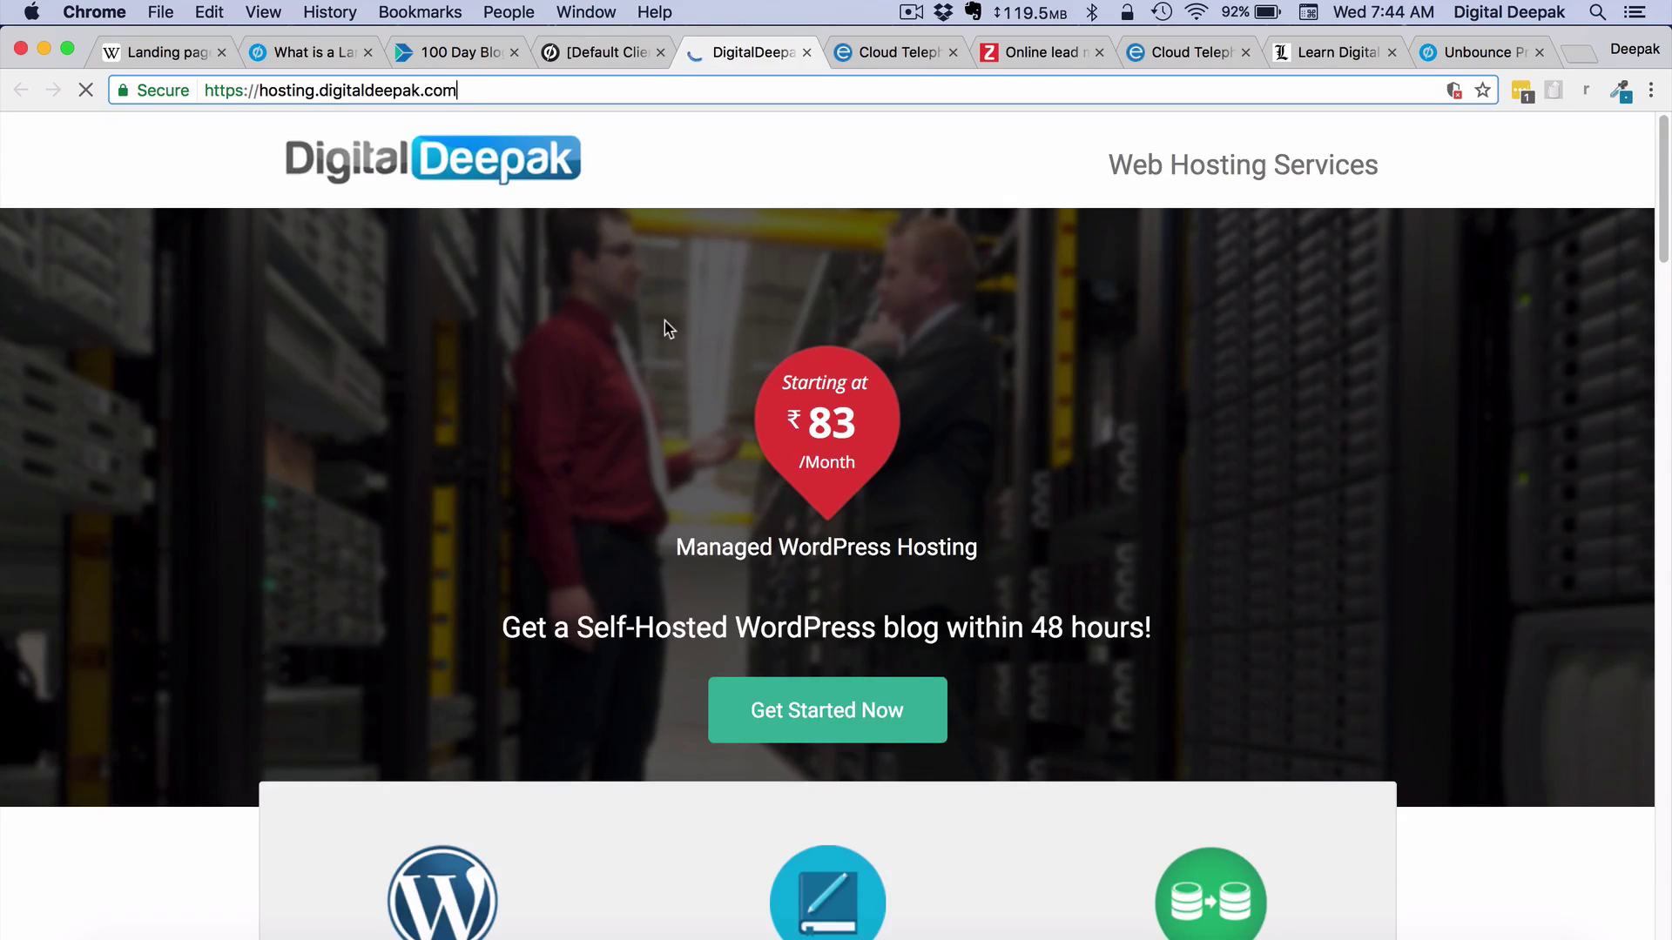
pyautogui.scroll(-20, 665, 324)
pyautogui.scroll(-10, 665, 326)
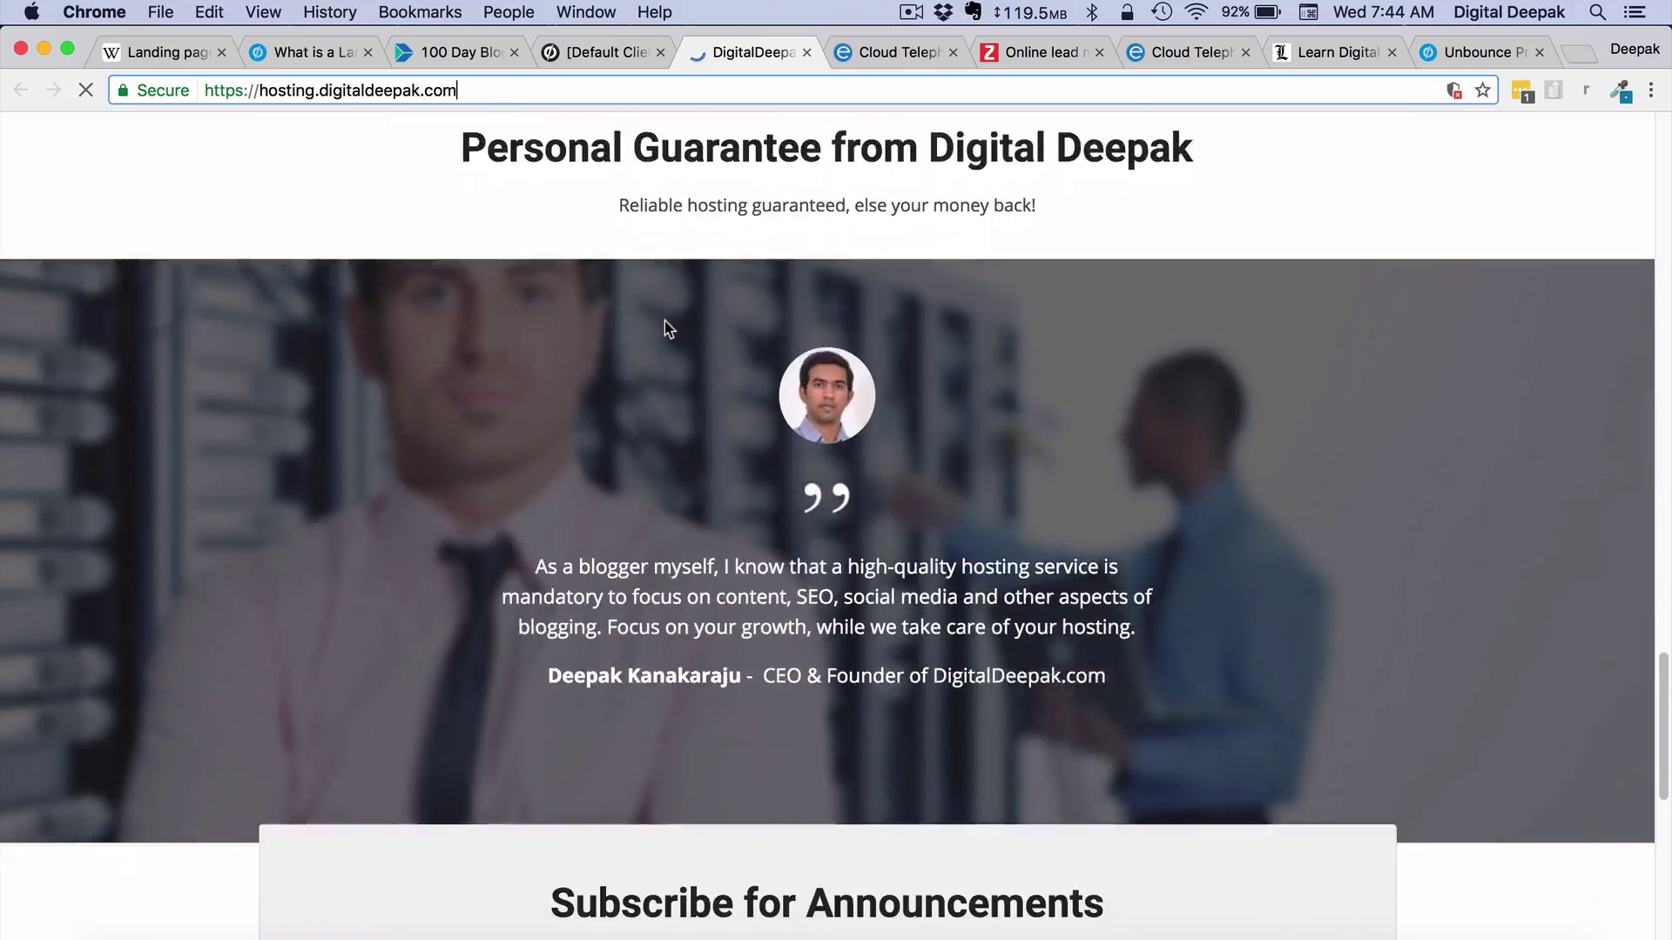
pyautogui.scroll(9, 665, 327)
pyautogui.scroll(10, 666, 331)
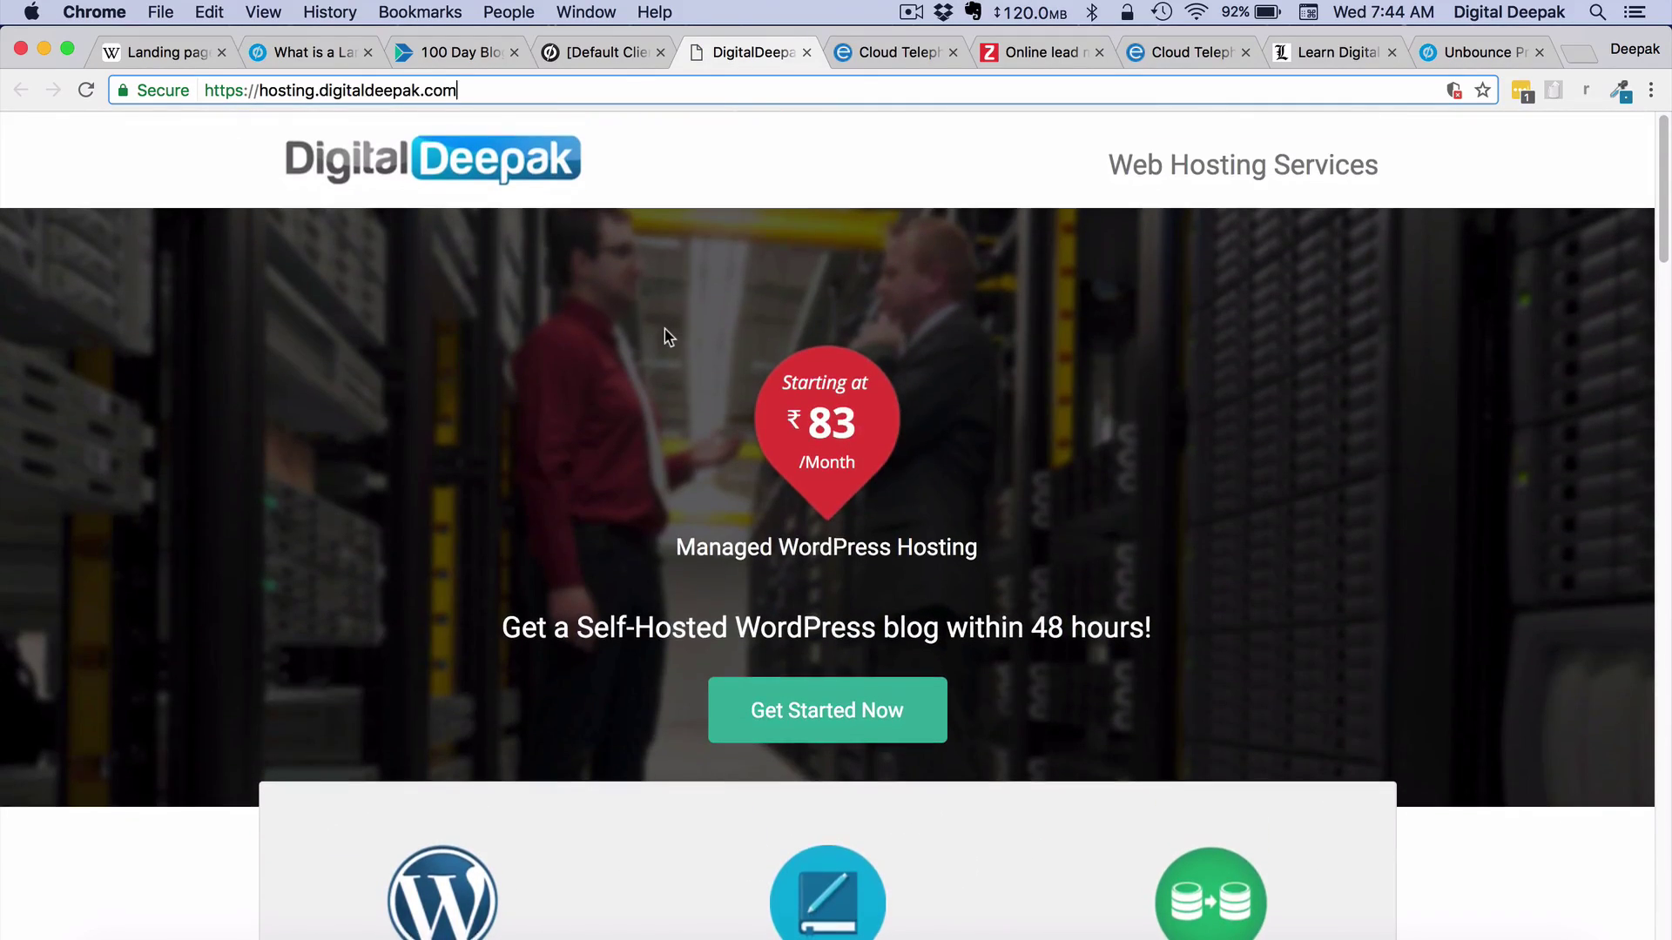
pyautogui.scroll(-2, 665, 337)
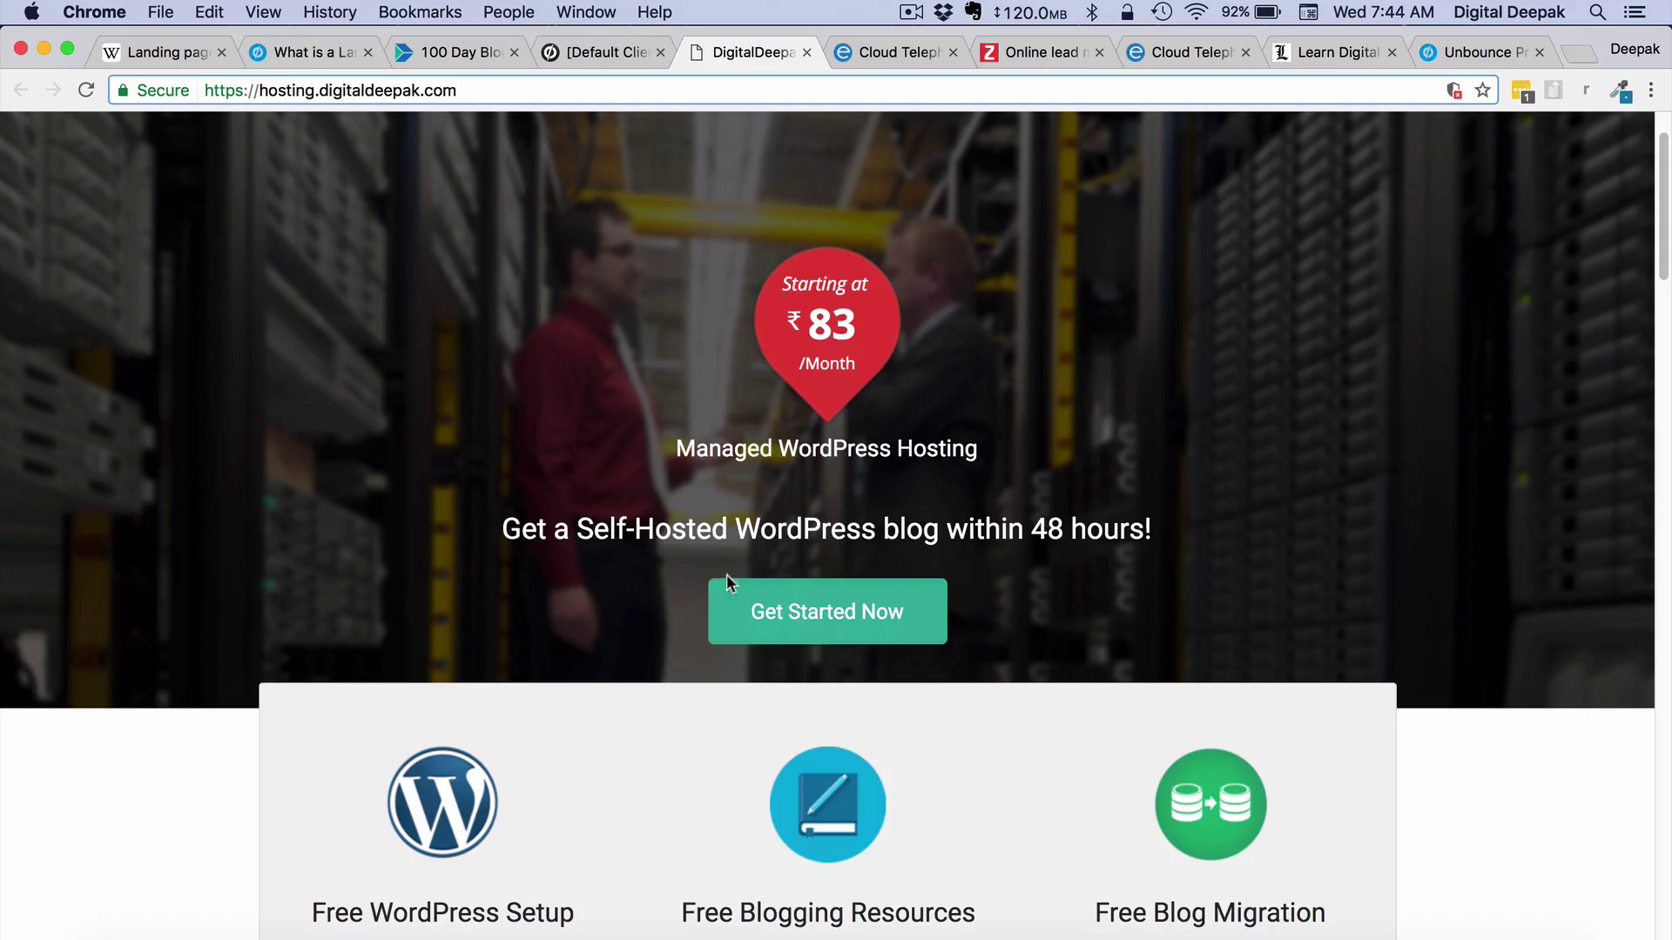
# Jump to the hosting plans: Starter ₹83, ProBlogger ₹166, Business ₹250 per month
pyautogui.click(781, 617)
pyautogui.scroll(-8, 778, 612)
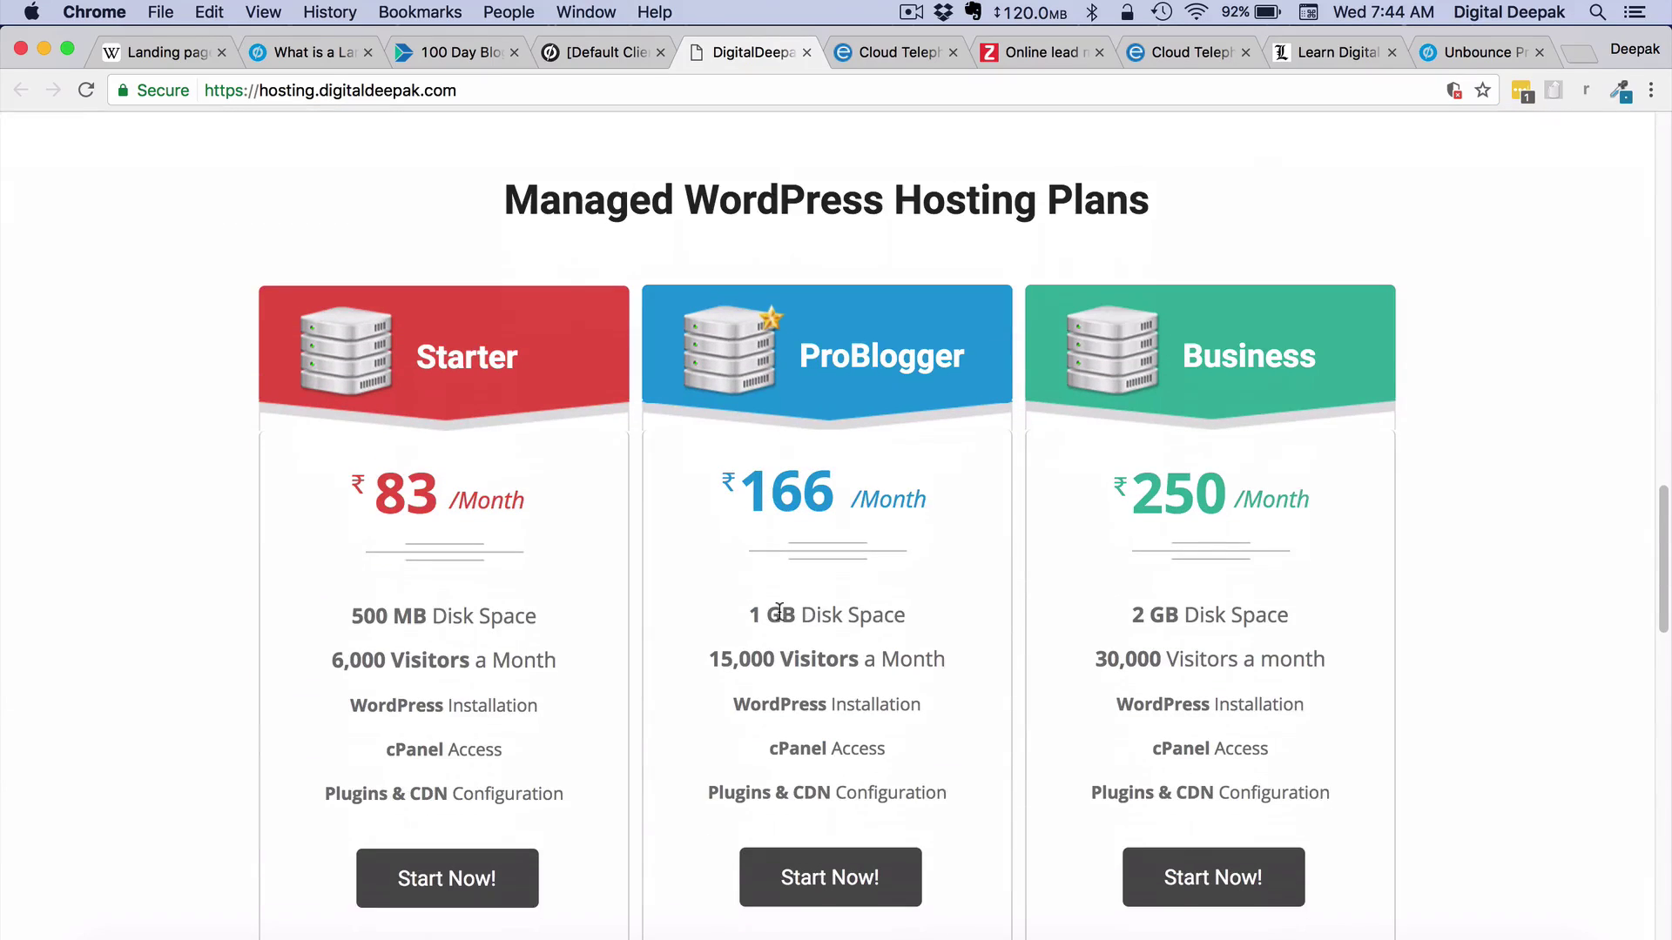
pyautogui.scroll(-1, 650, 748)
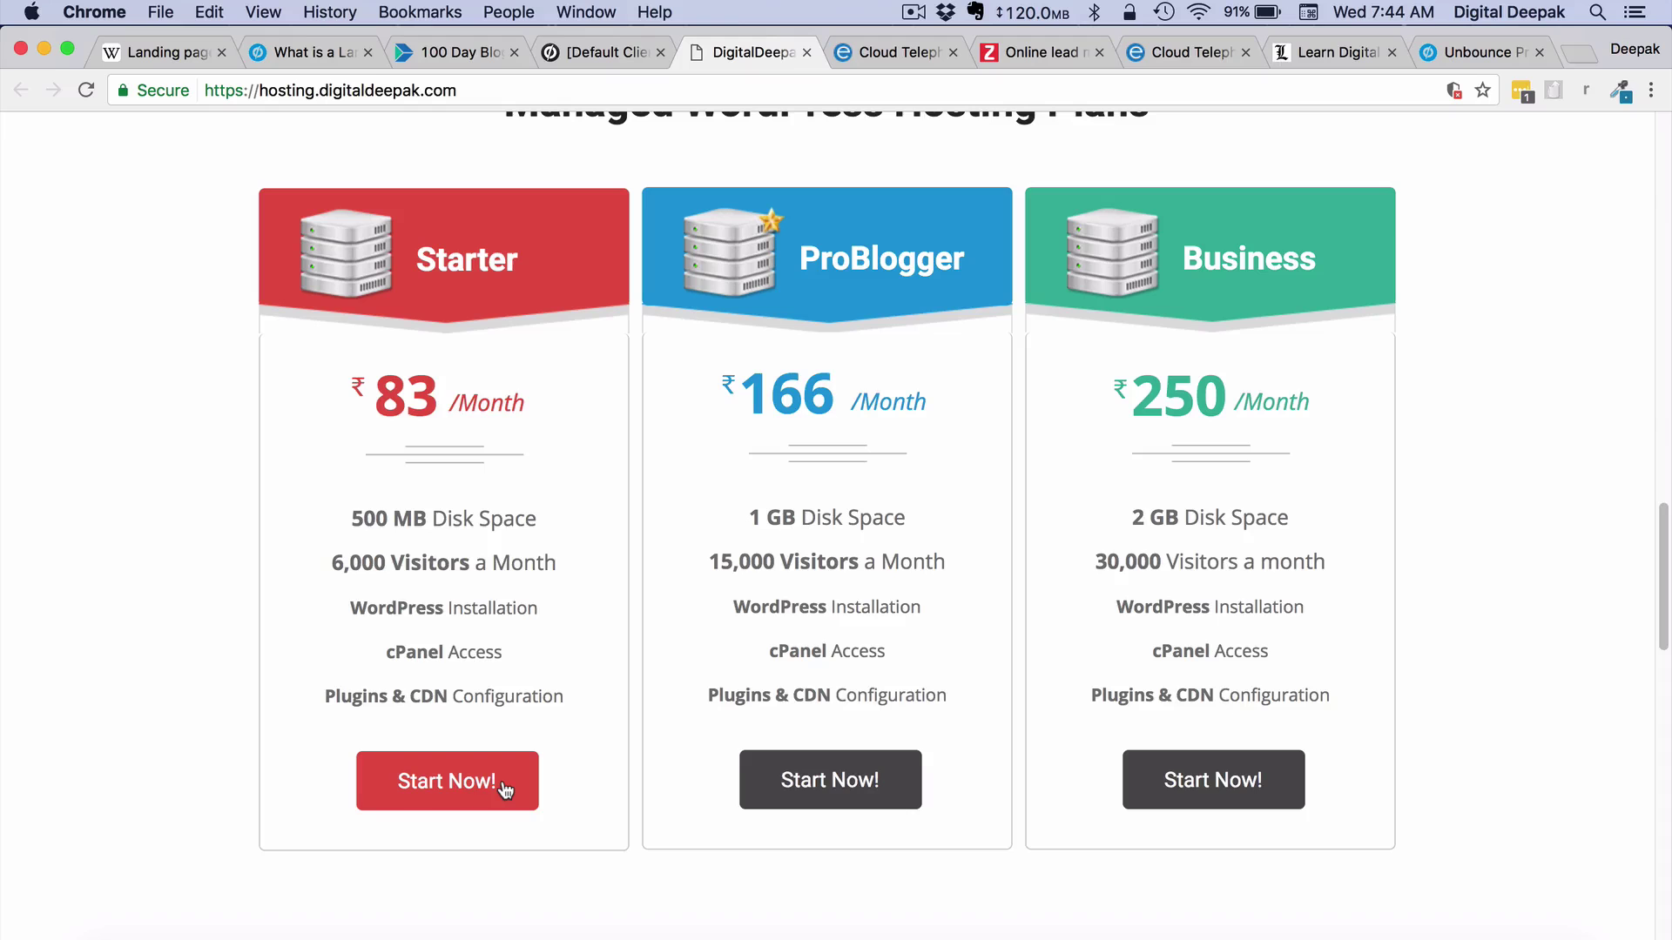
pyautogui.scroll(10, 645, 561)
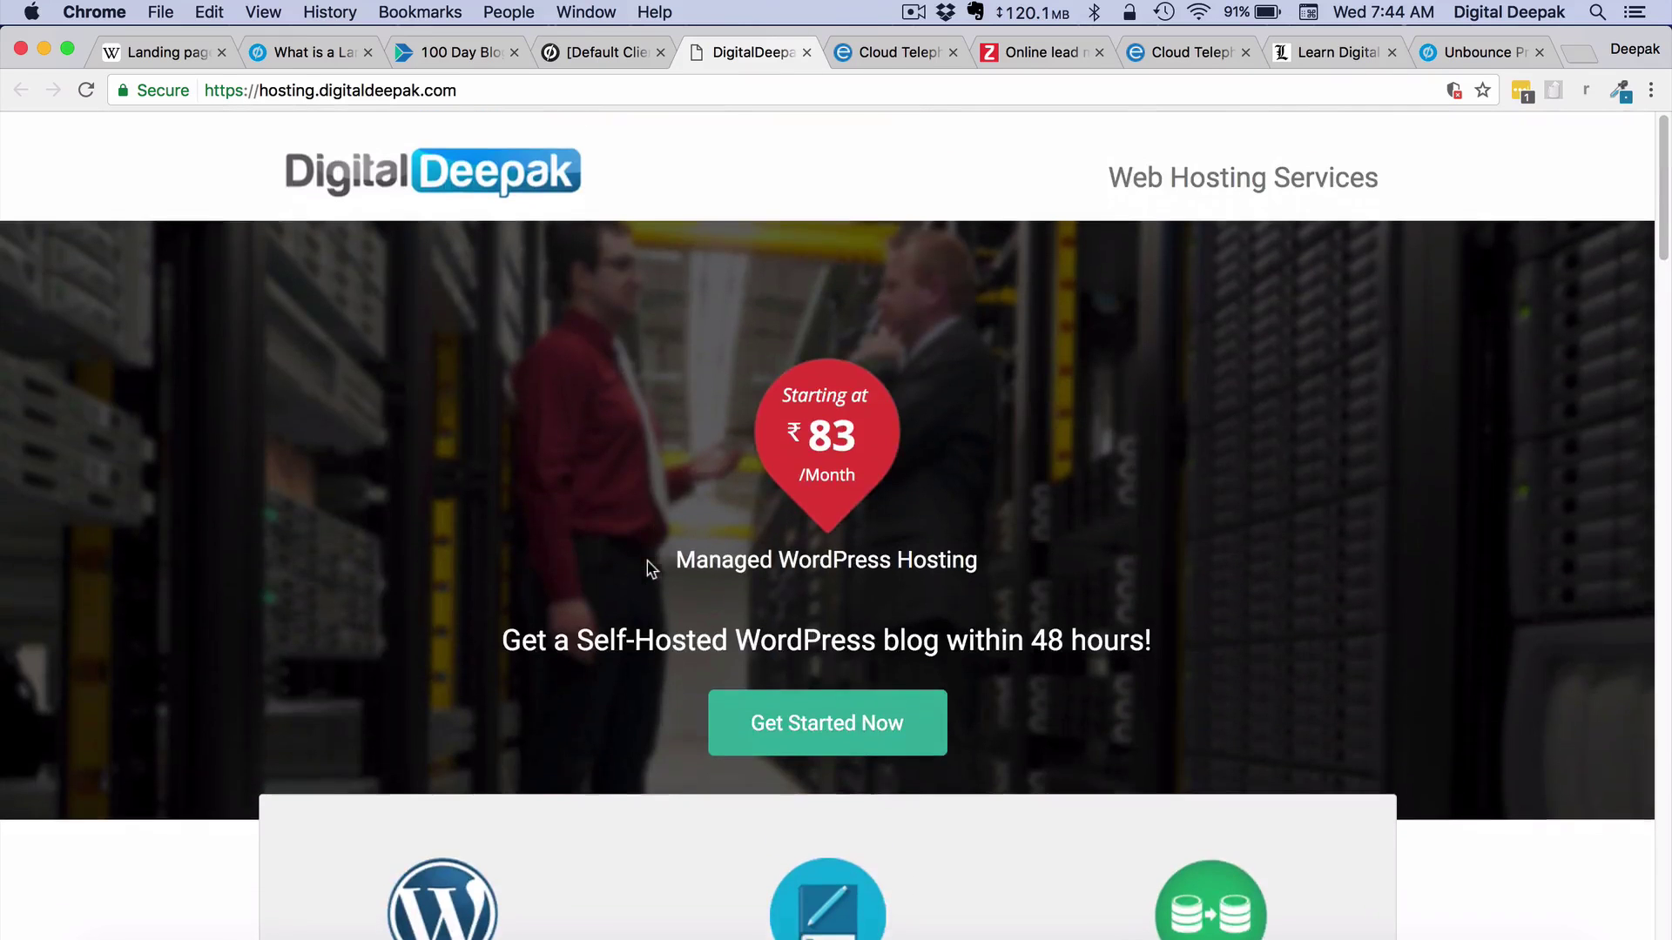
pyautogui.click(1585, 48)
# Search Google for 'unbounce templates themeforest' and open ThemeForest's Unbounce Landing Pages listing
pyautogui.write('google')
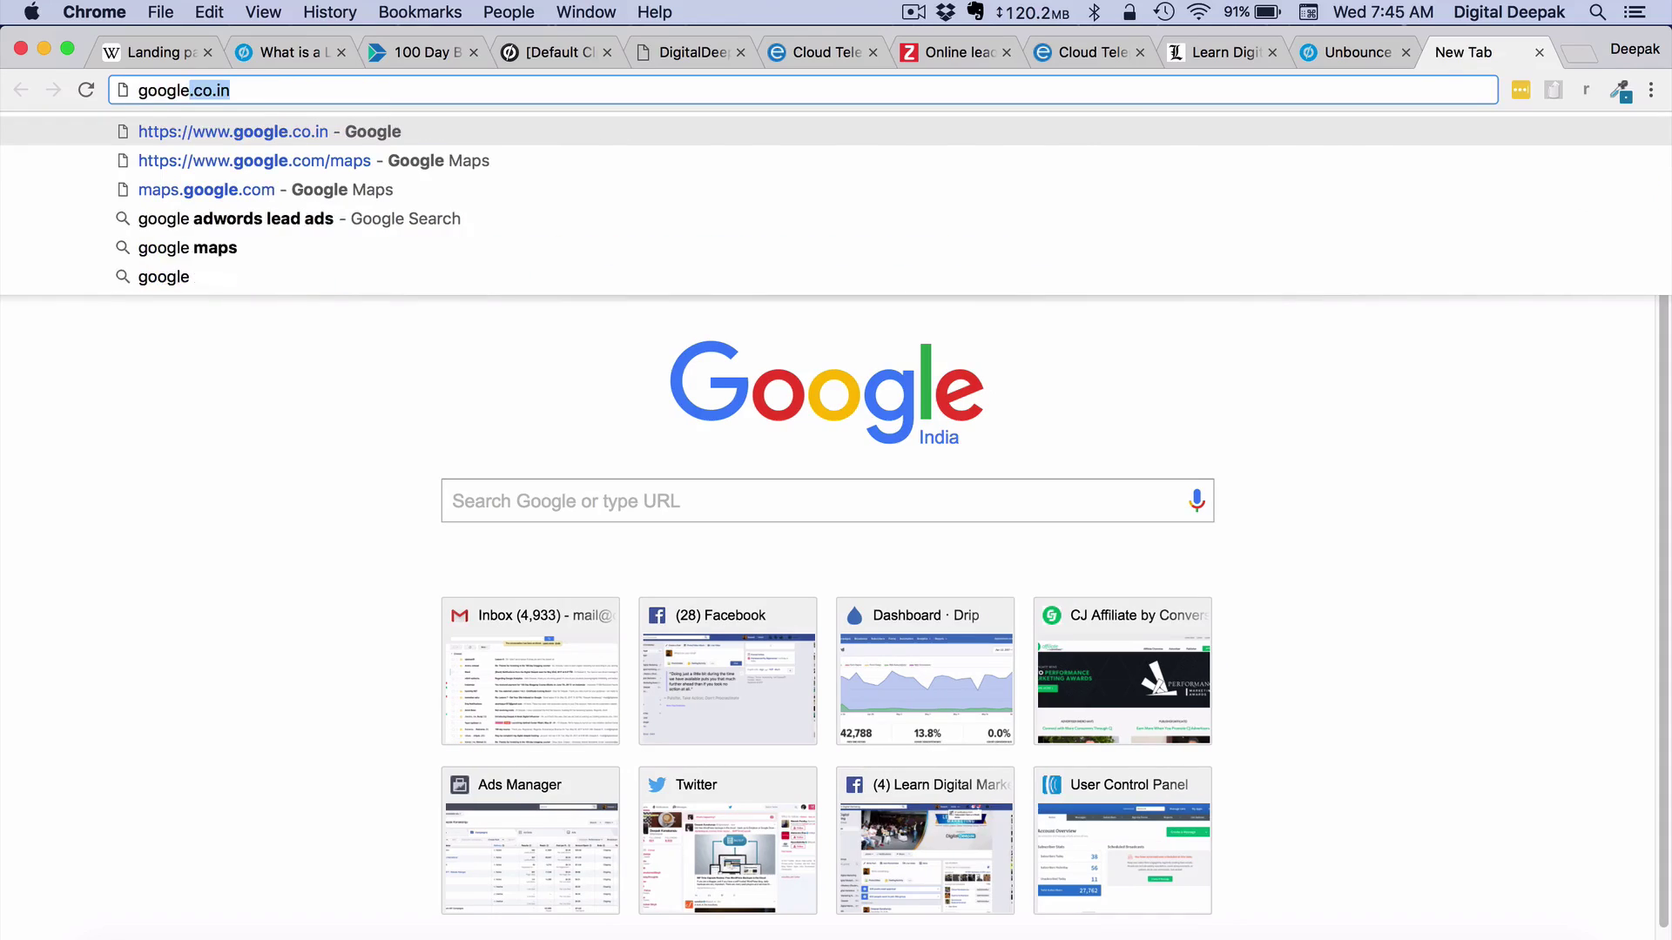
pyautogui.press('Return')
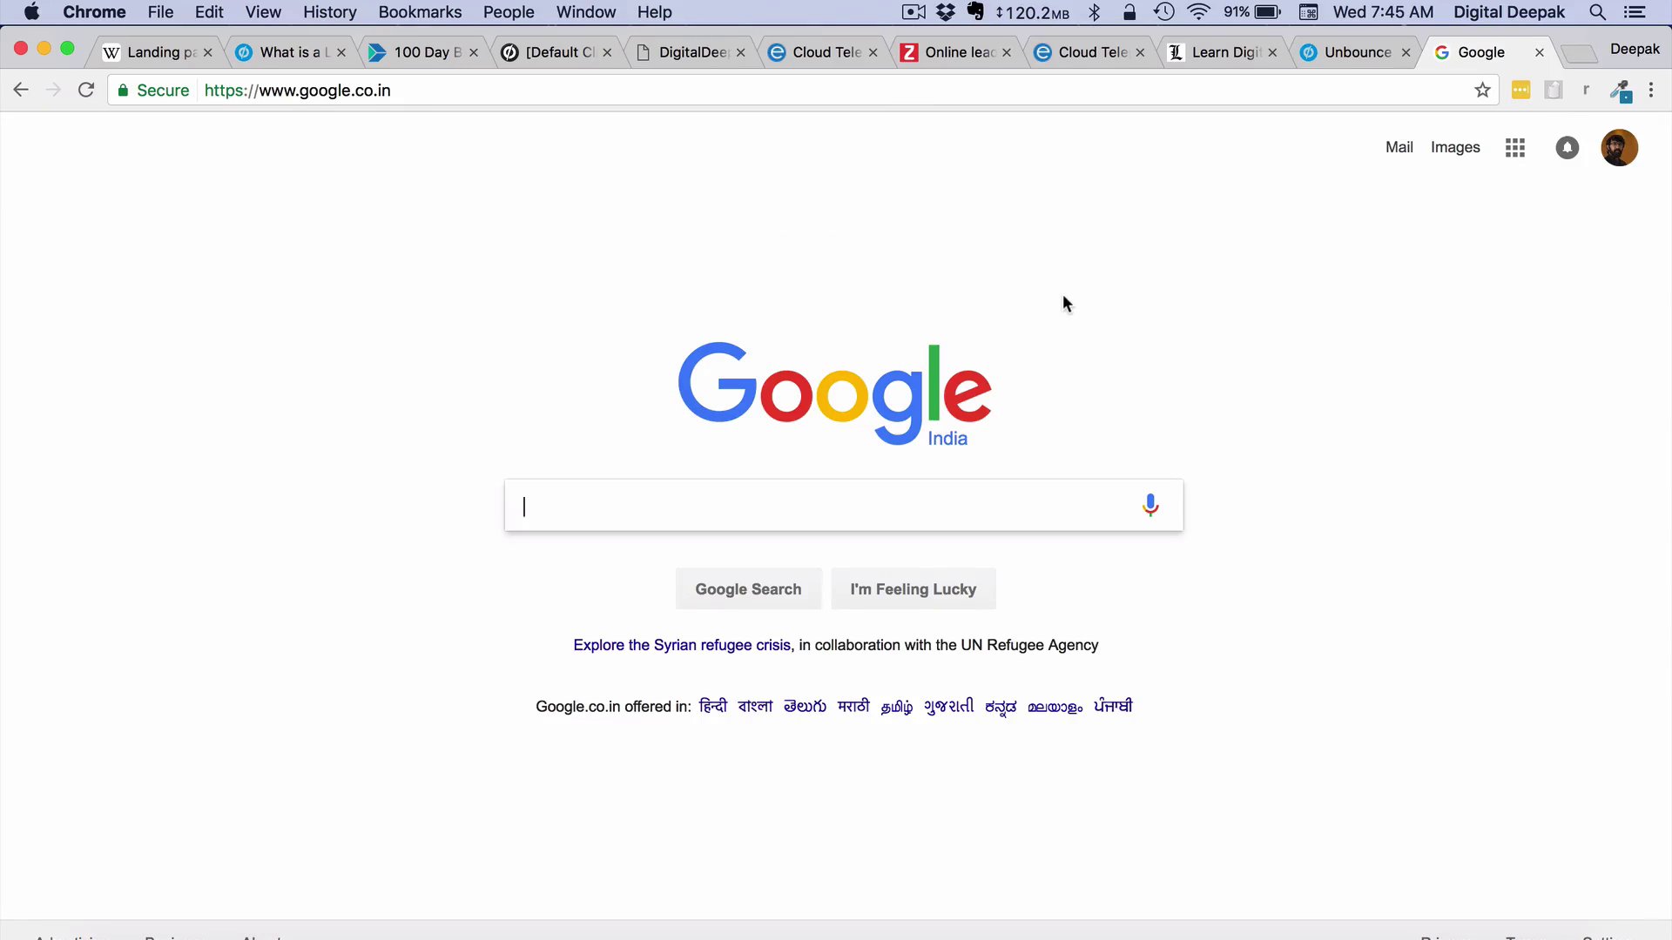
pyautogui.write('unbounce tem')
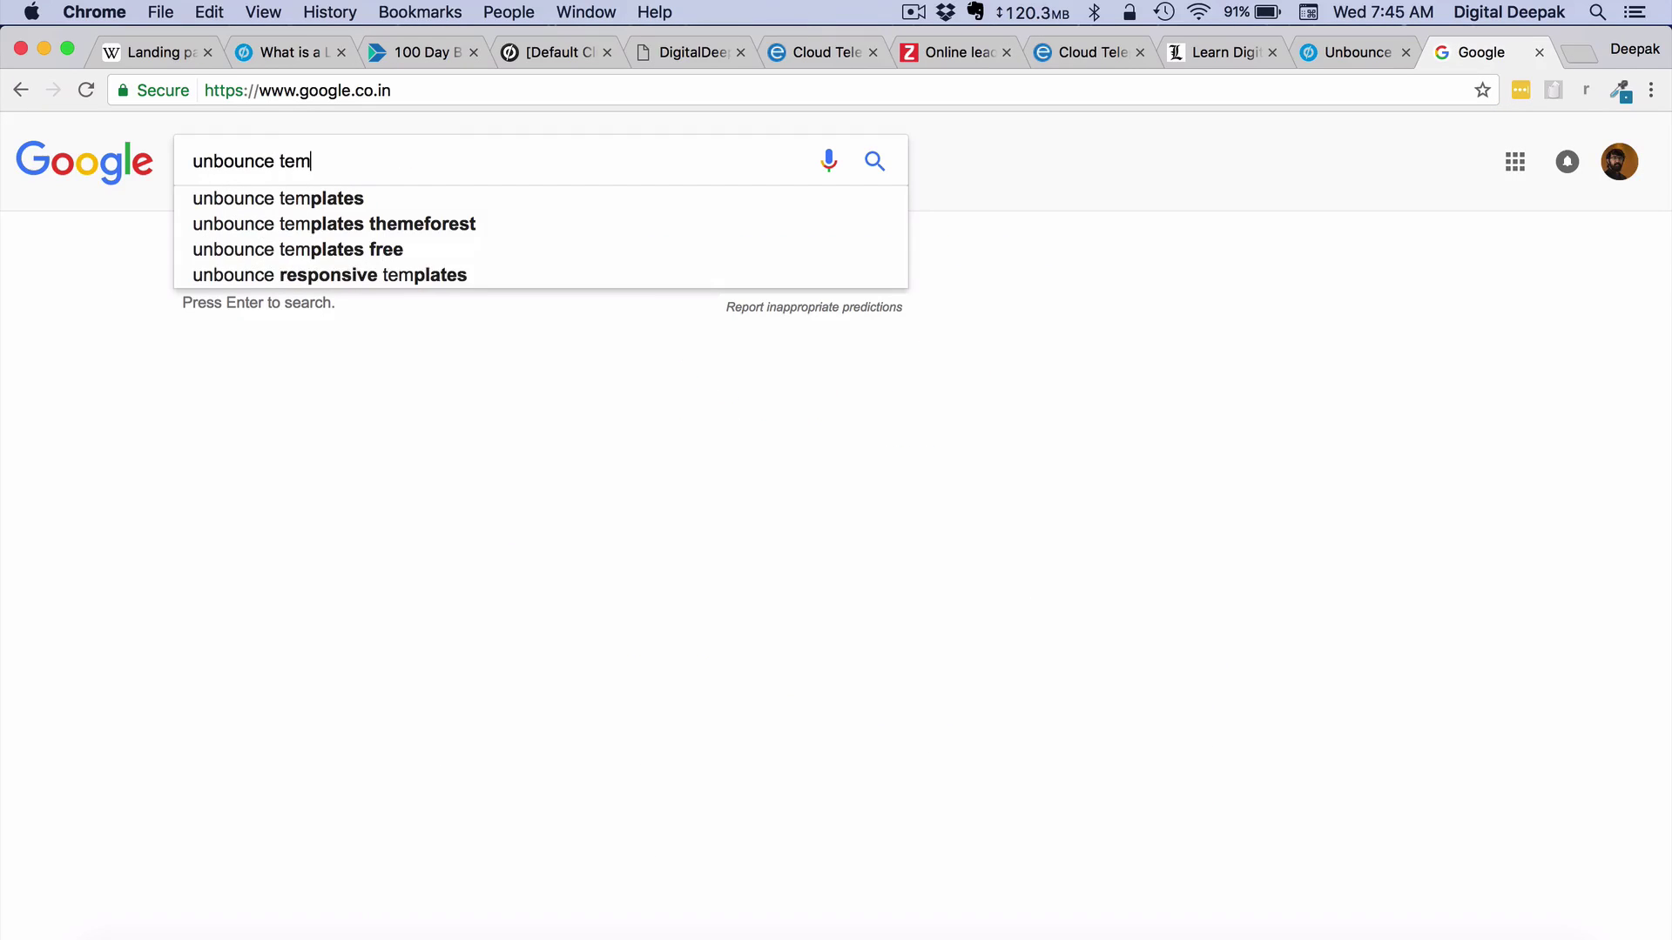
pyautogui.press('Down')
pyautogui.press('Down')
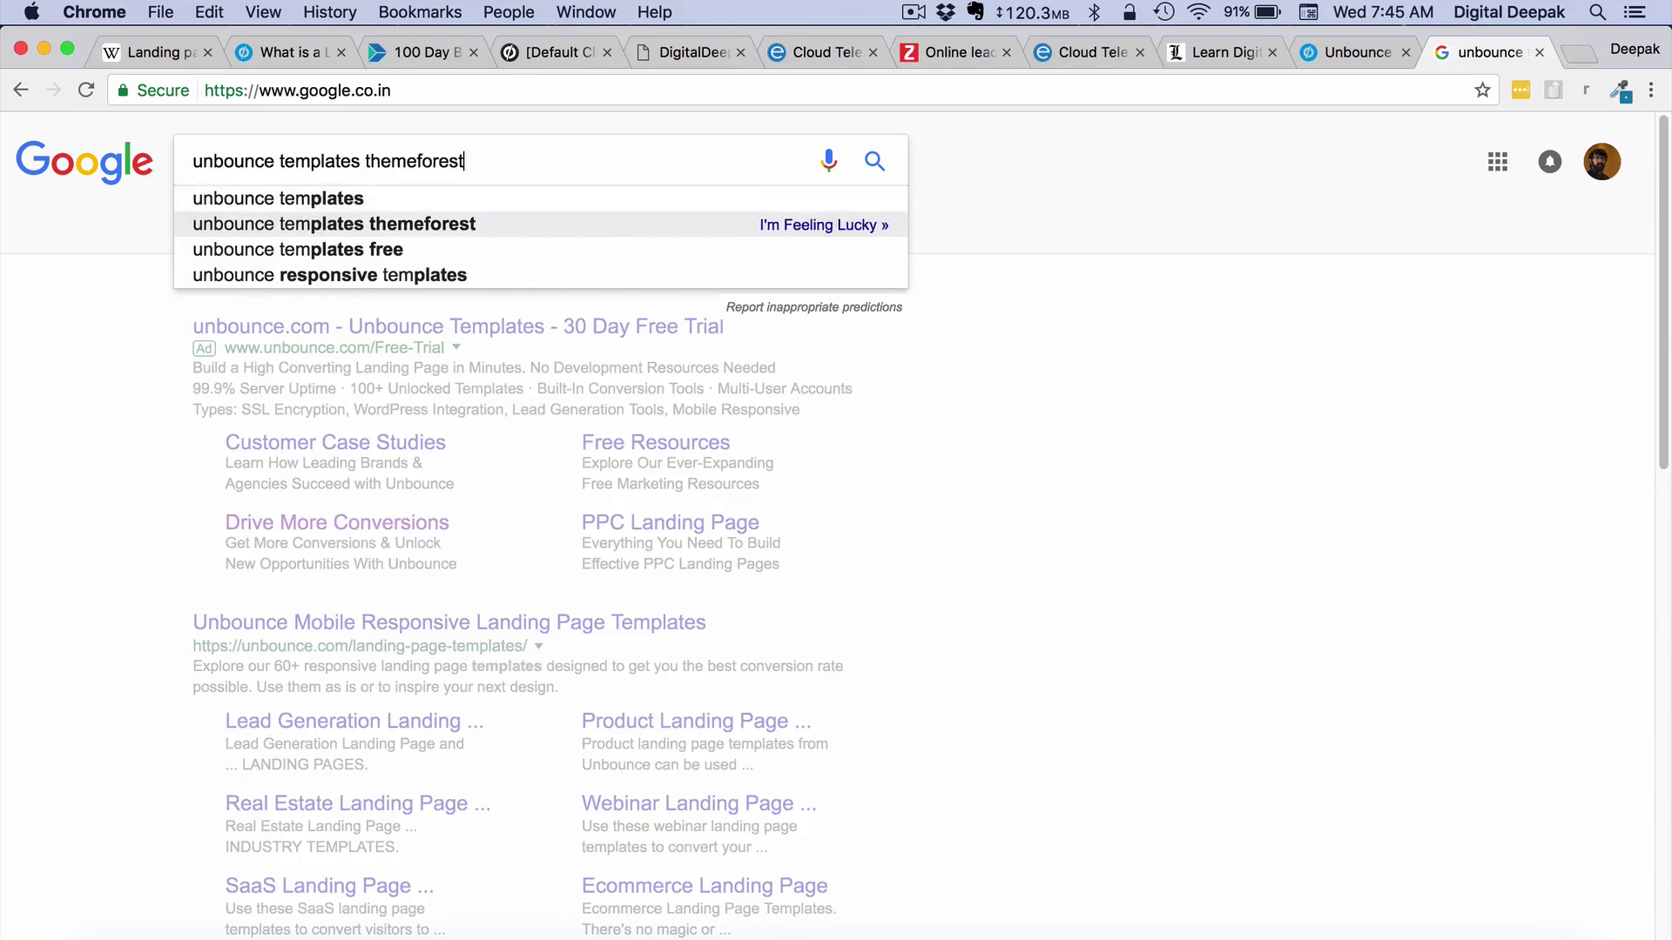
pyautogui.press('Return')
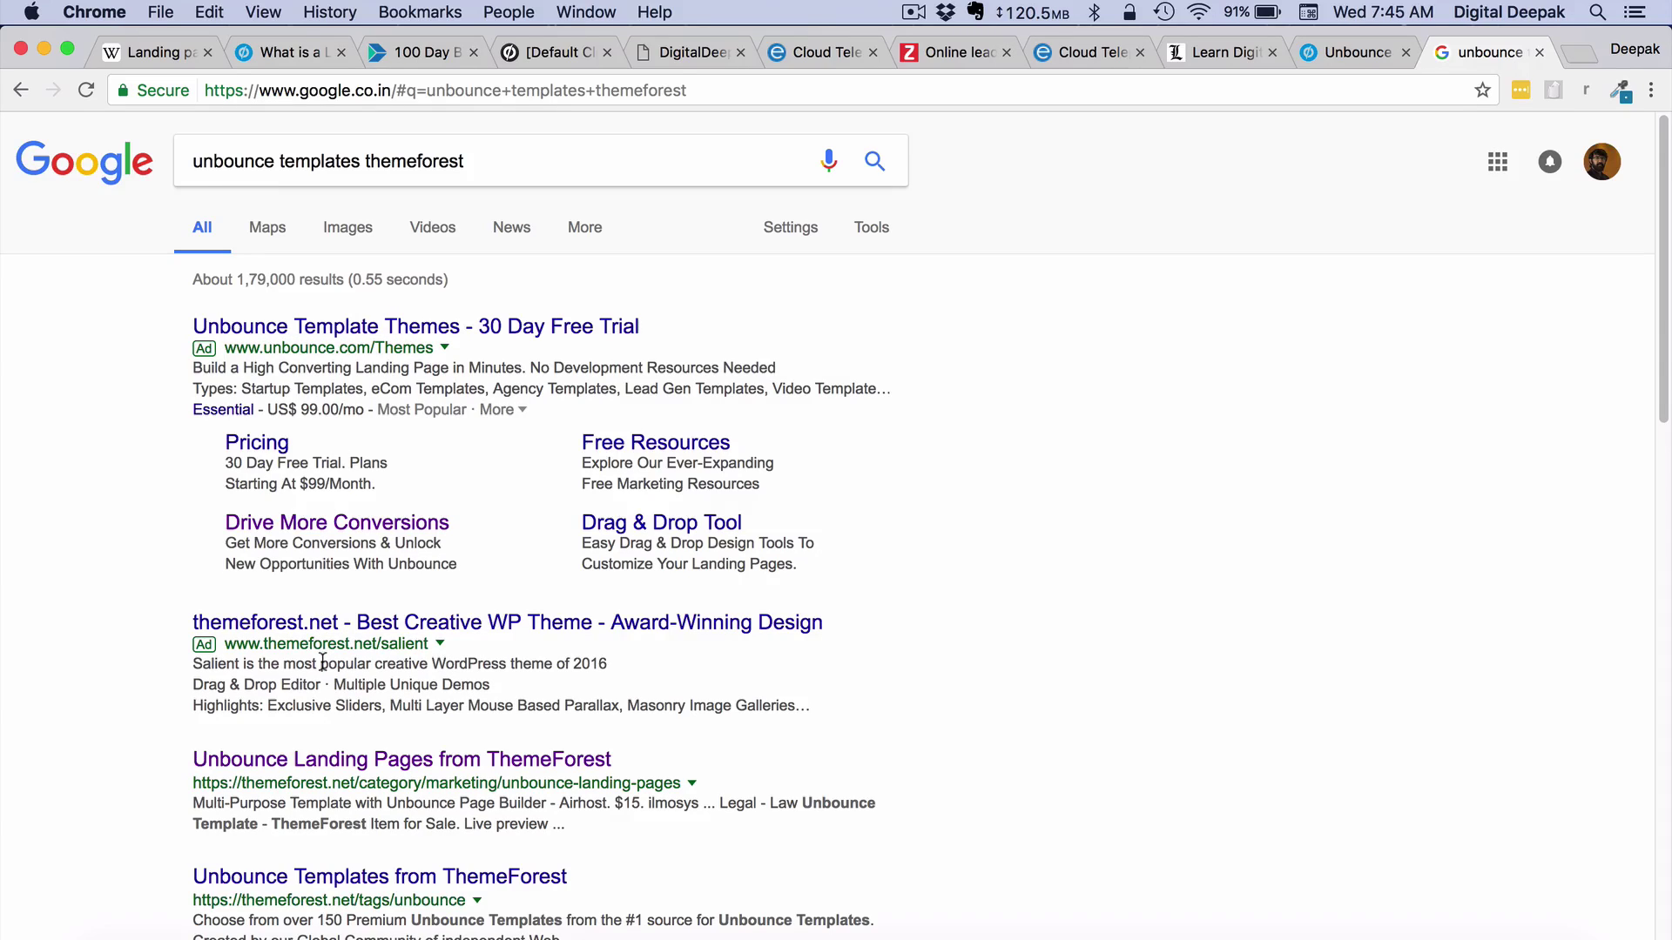
pyautogui.click(334, 765)
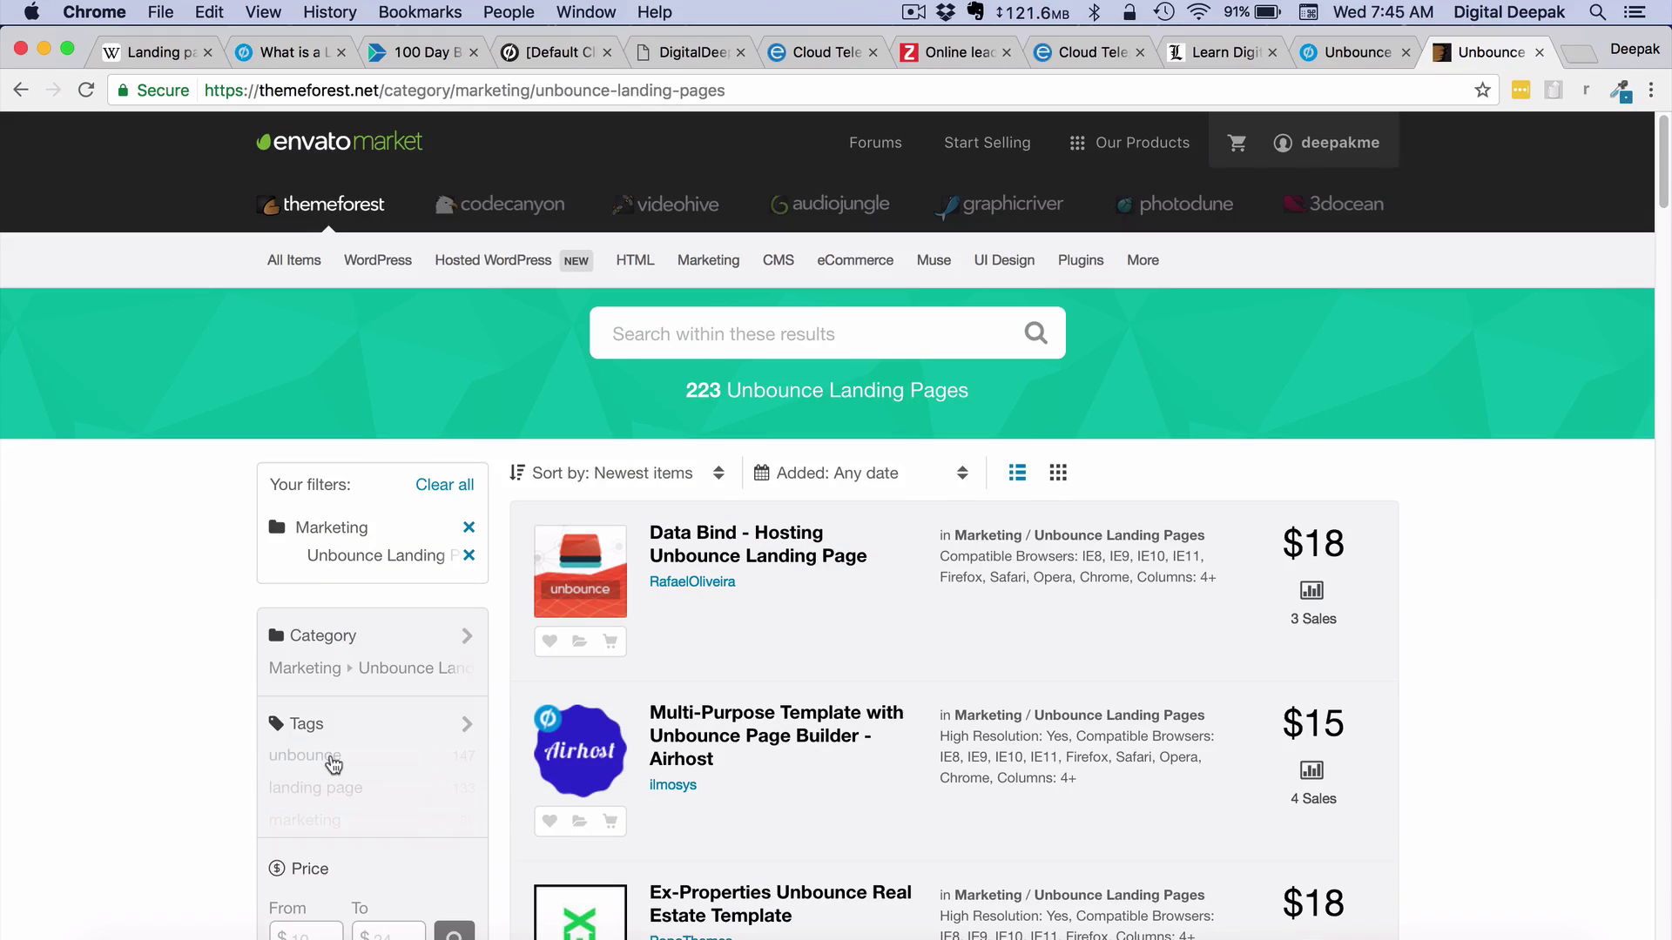
# Open the Airhost template and launch its full-screen live preview
pyautogui.scroll(-5, 945, 751)
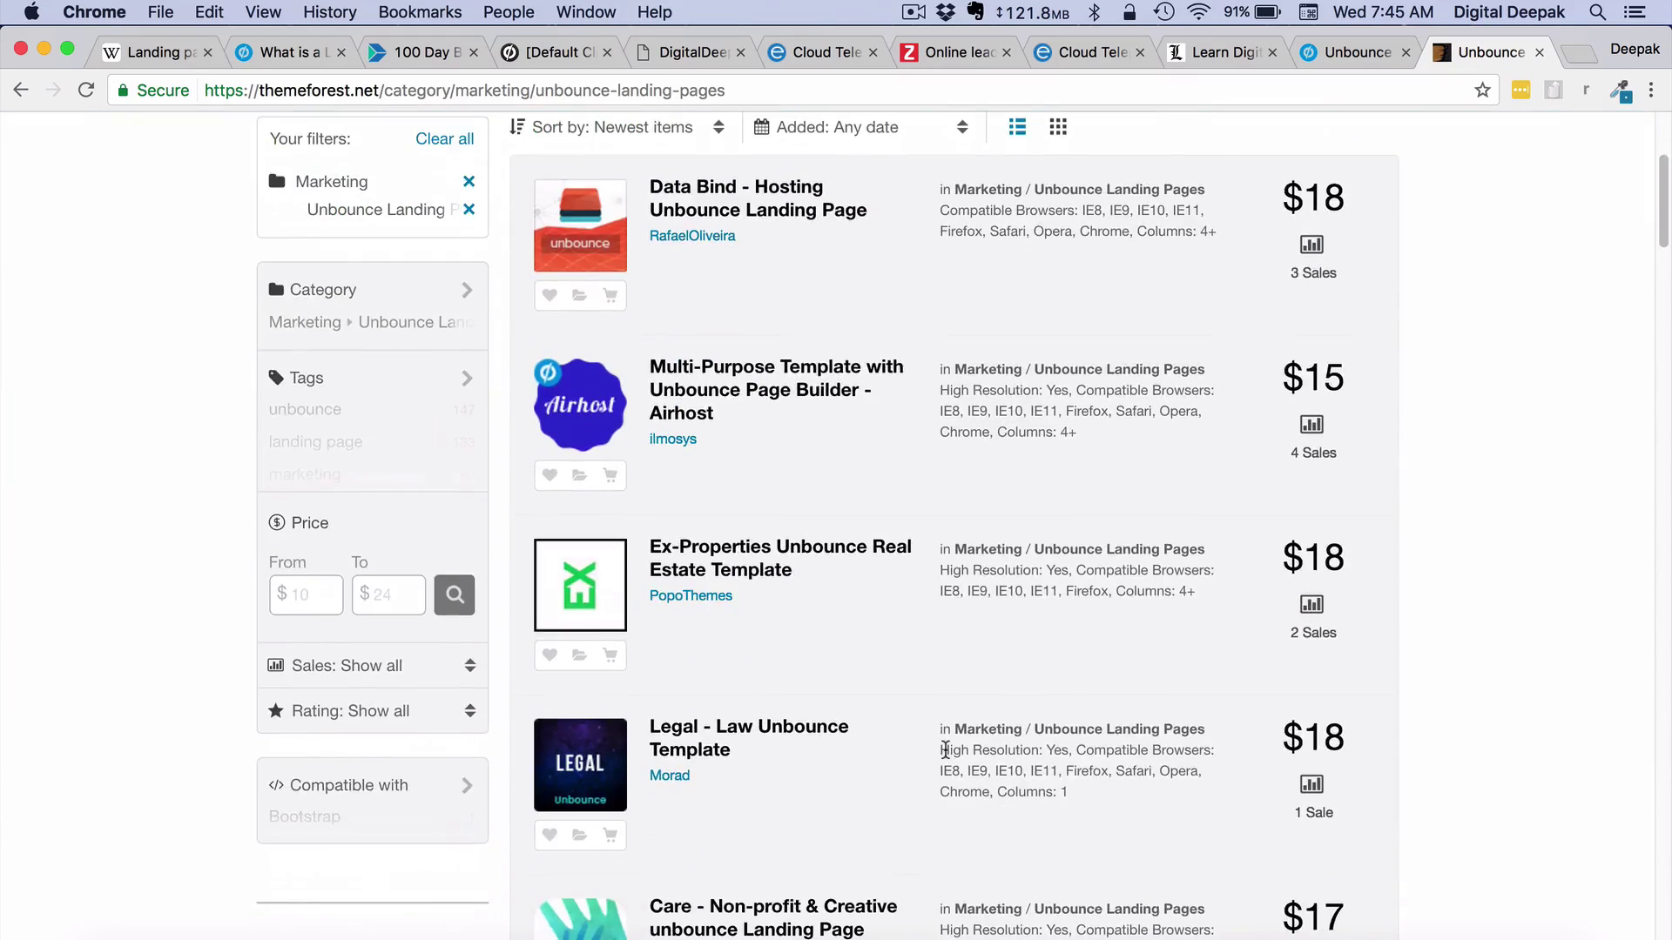
pyautogui.moveTo(607, 436)
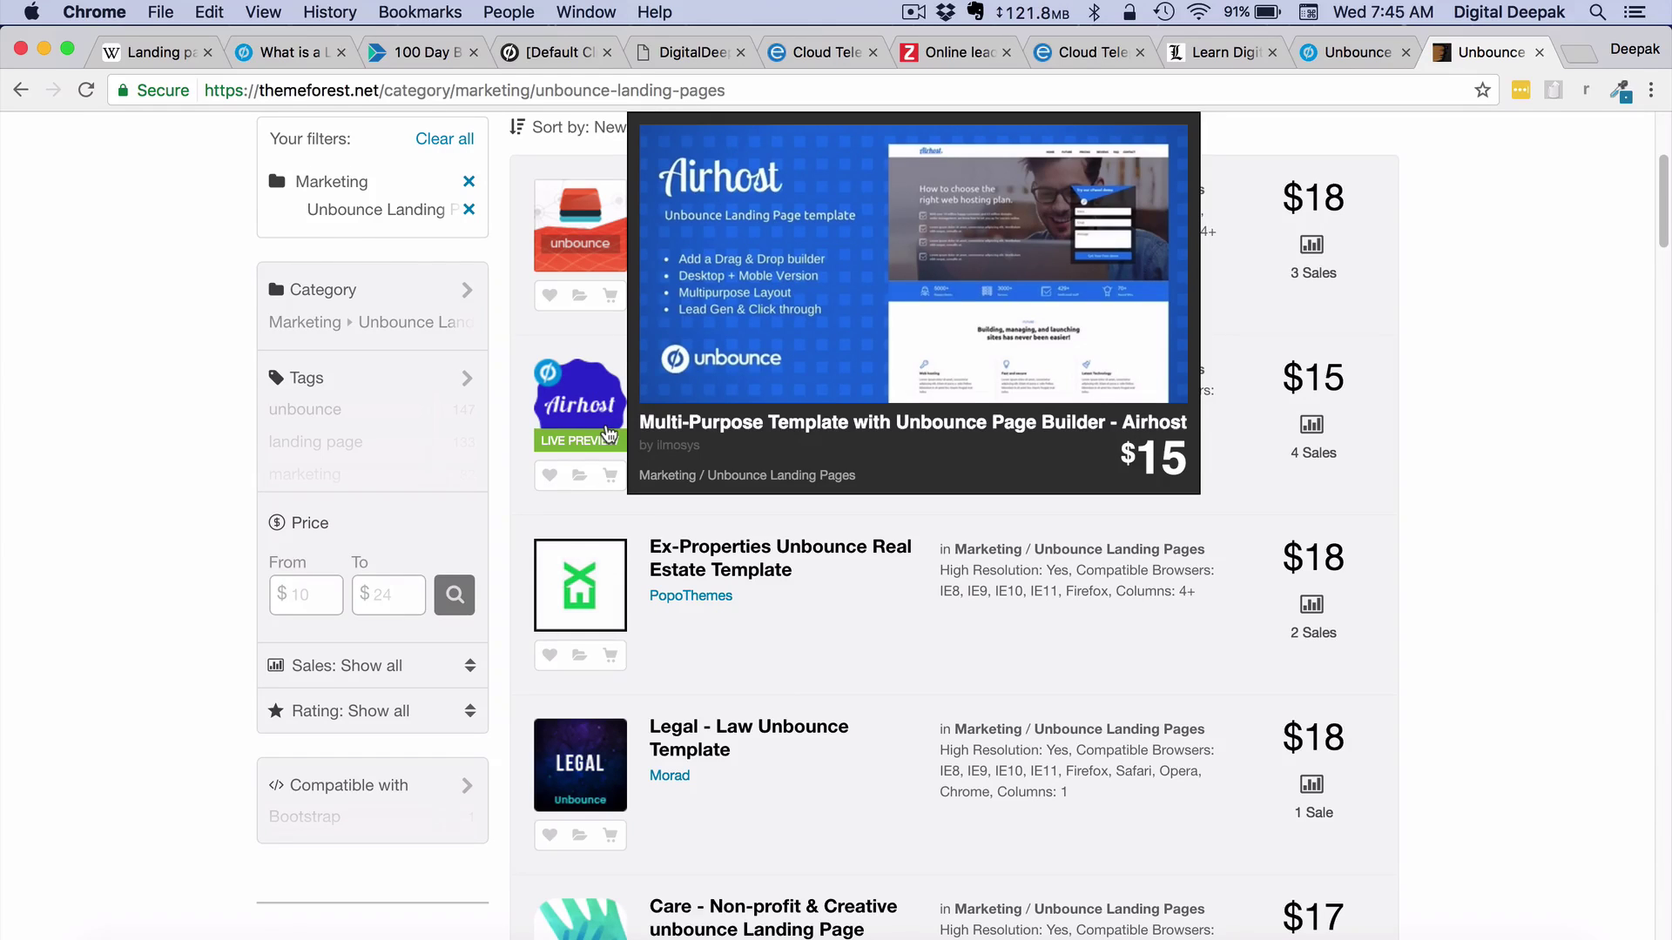
pyautogui.click(595, 428)
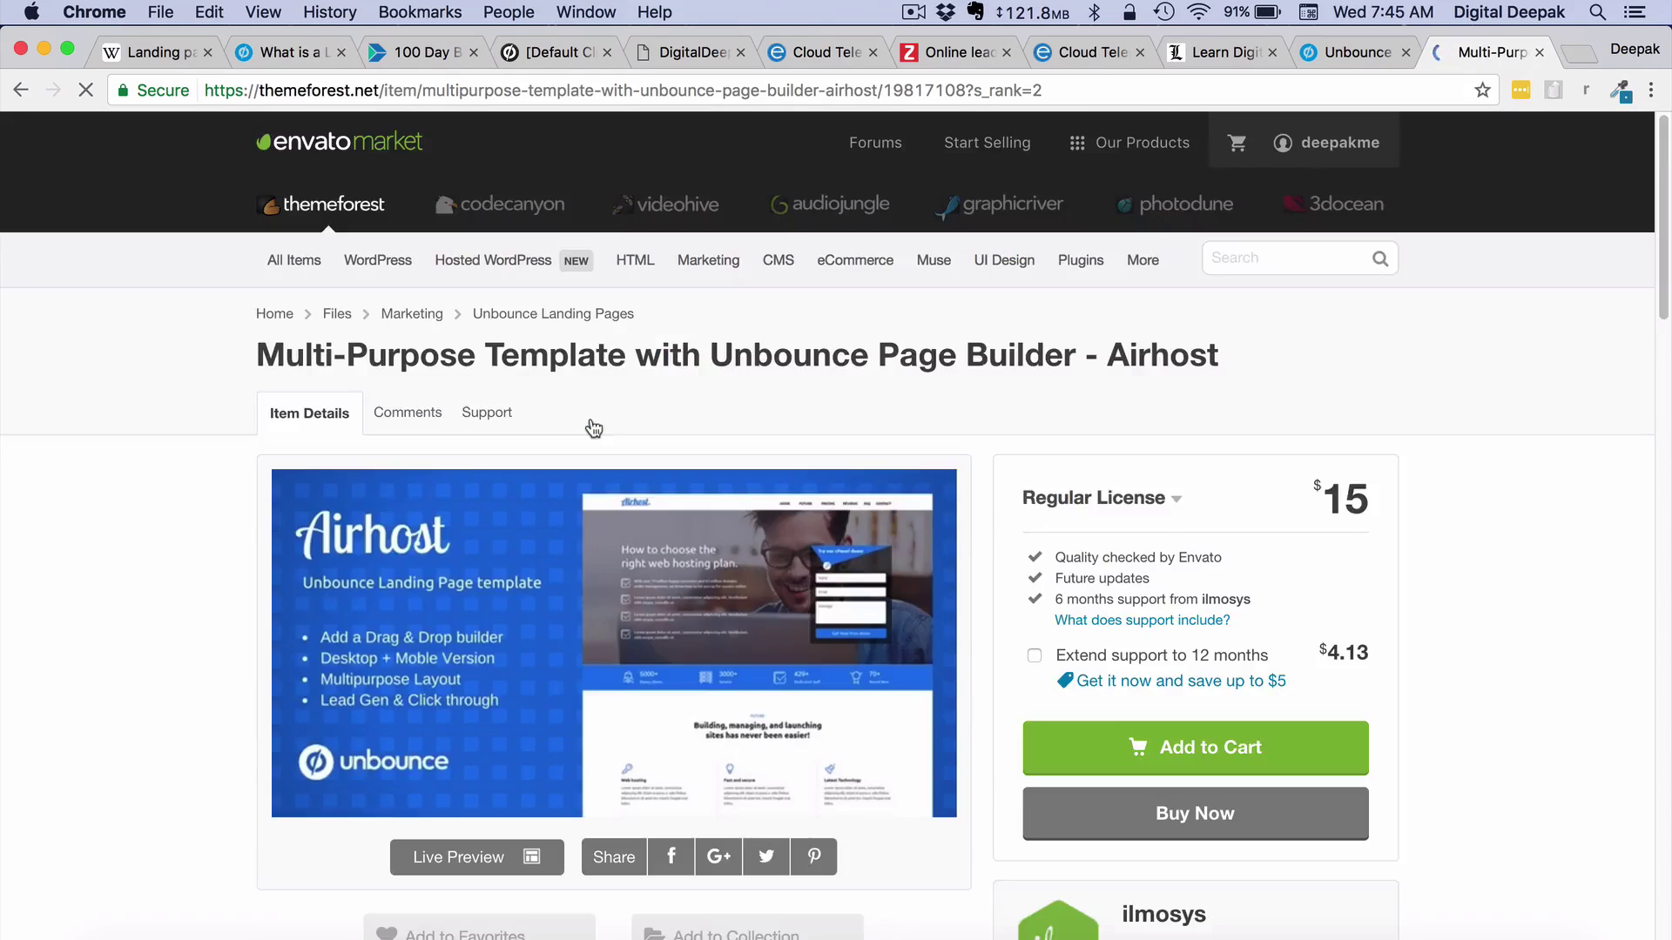
pyautogui.scroll(-4, 592, 429)
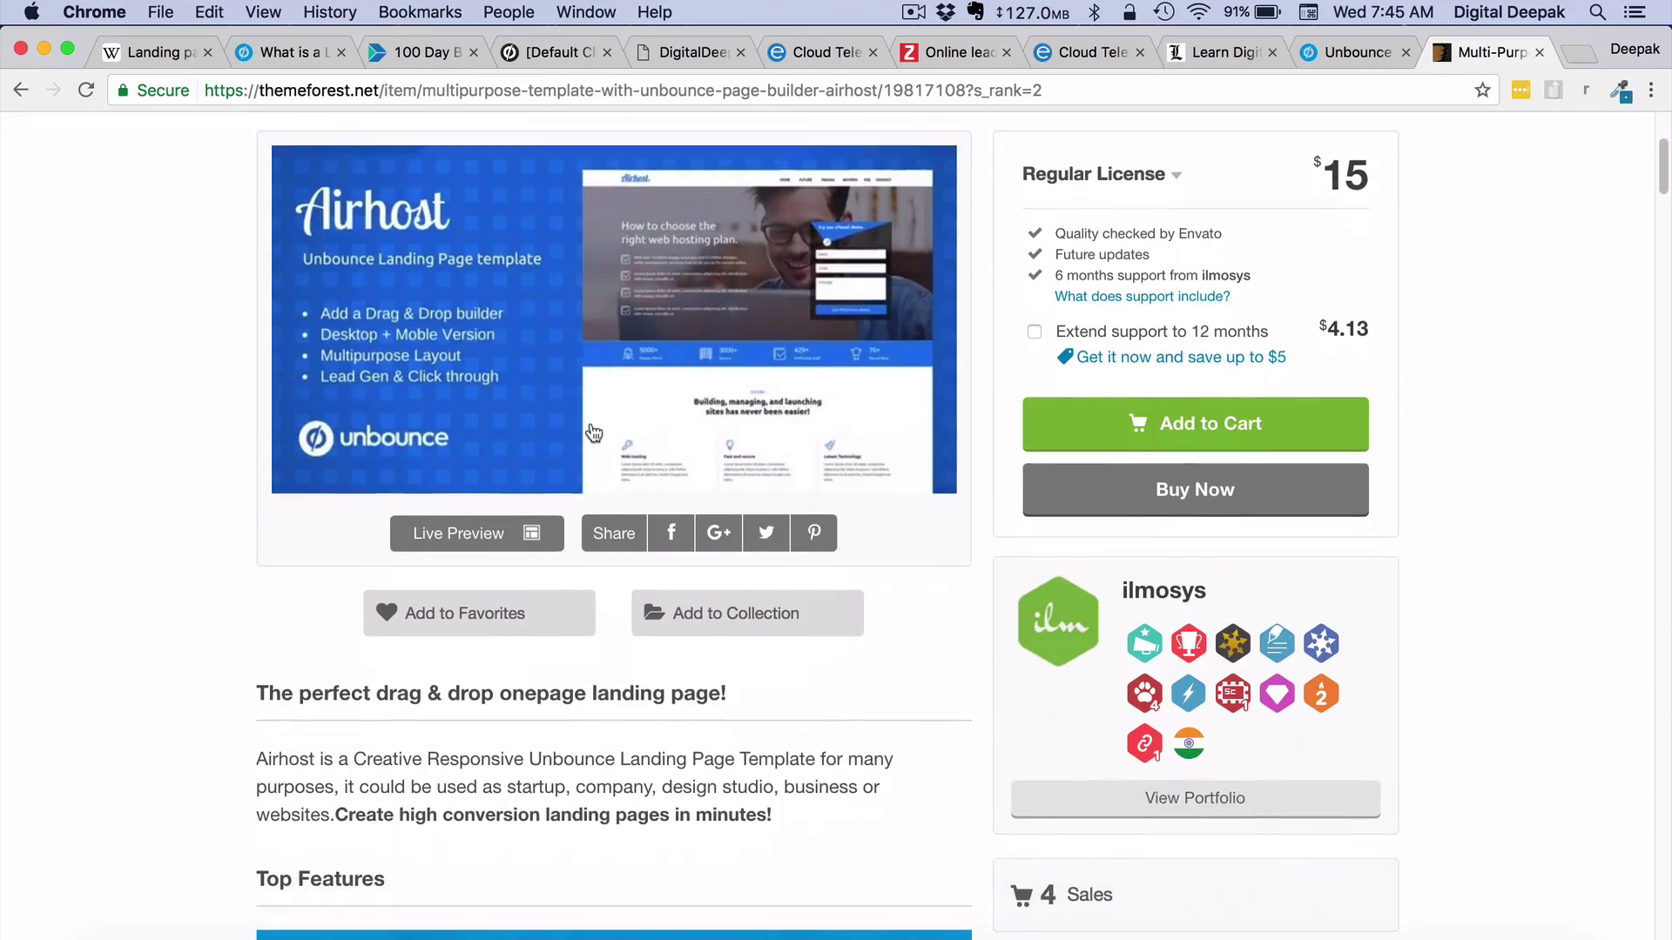
pyautogui.click(474, 548)
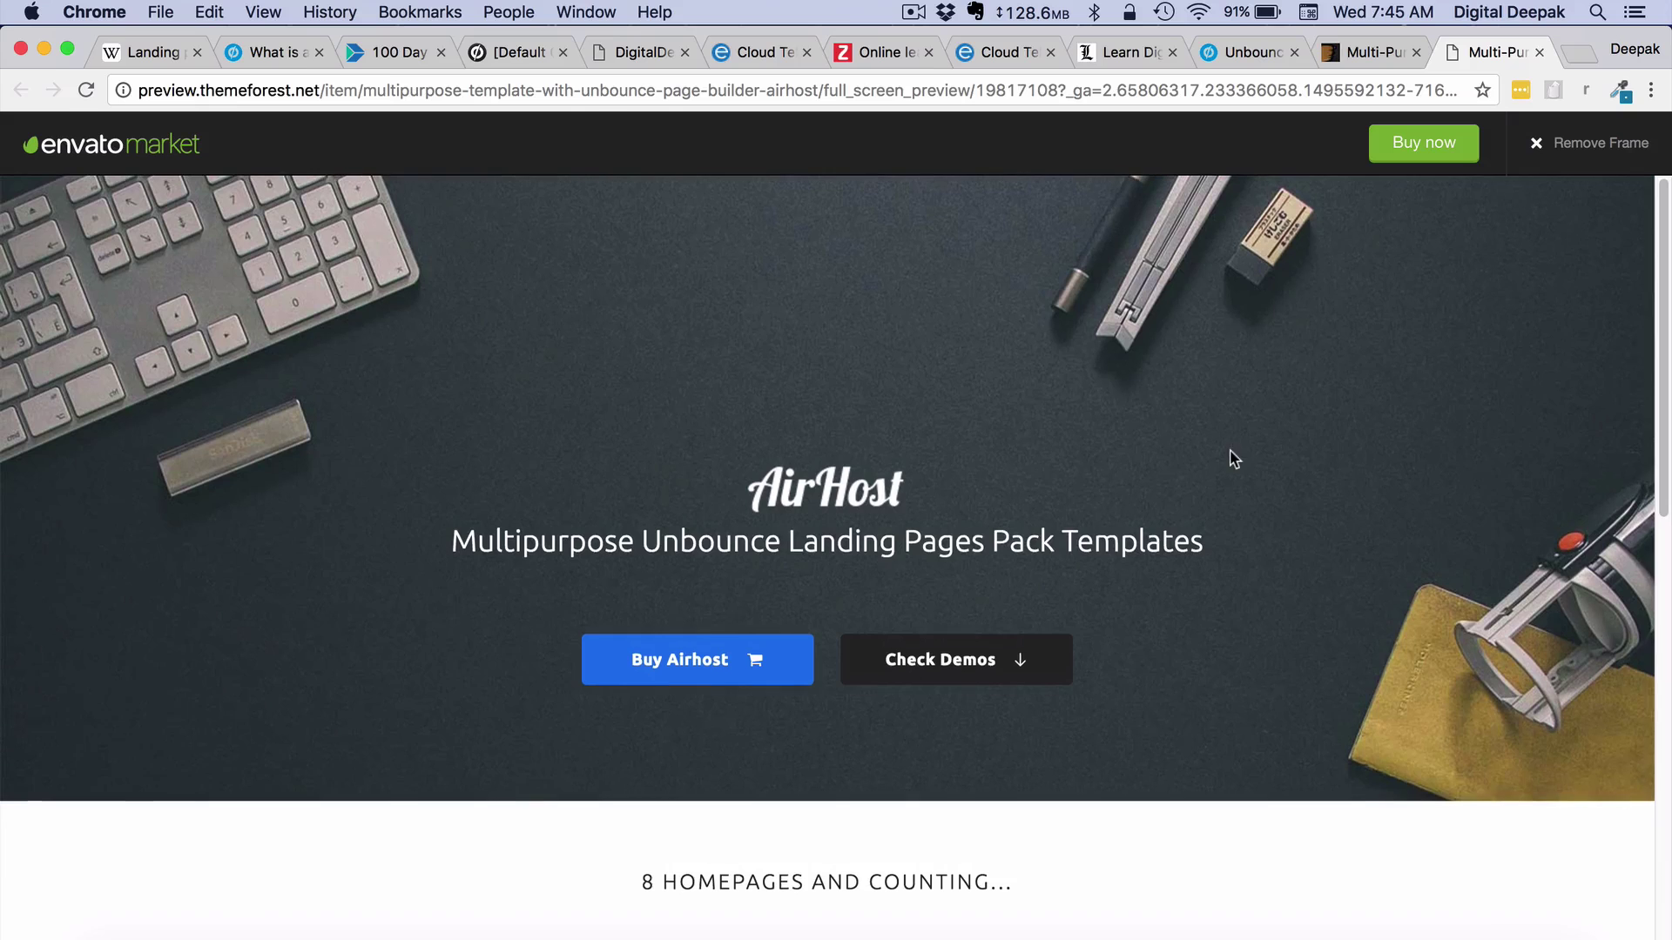
# Remove the marketplace frame and open the second Airhost demo homepage
pyautogui.click(1539, 154)
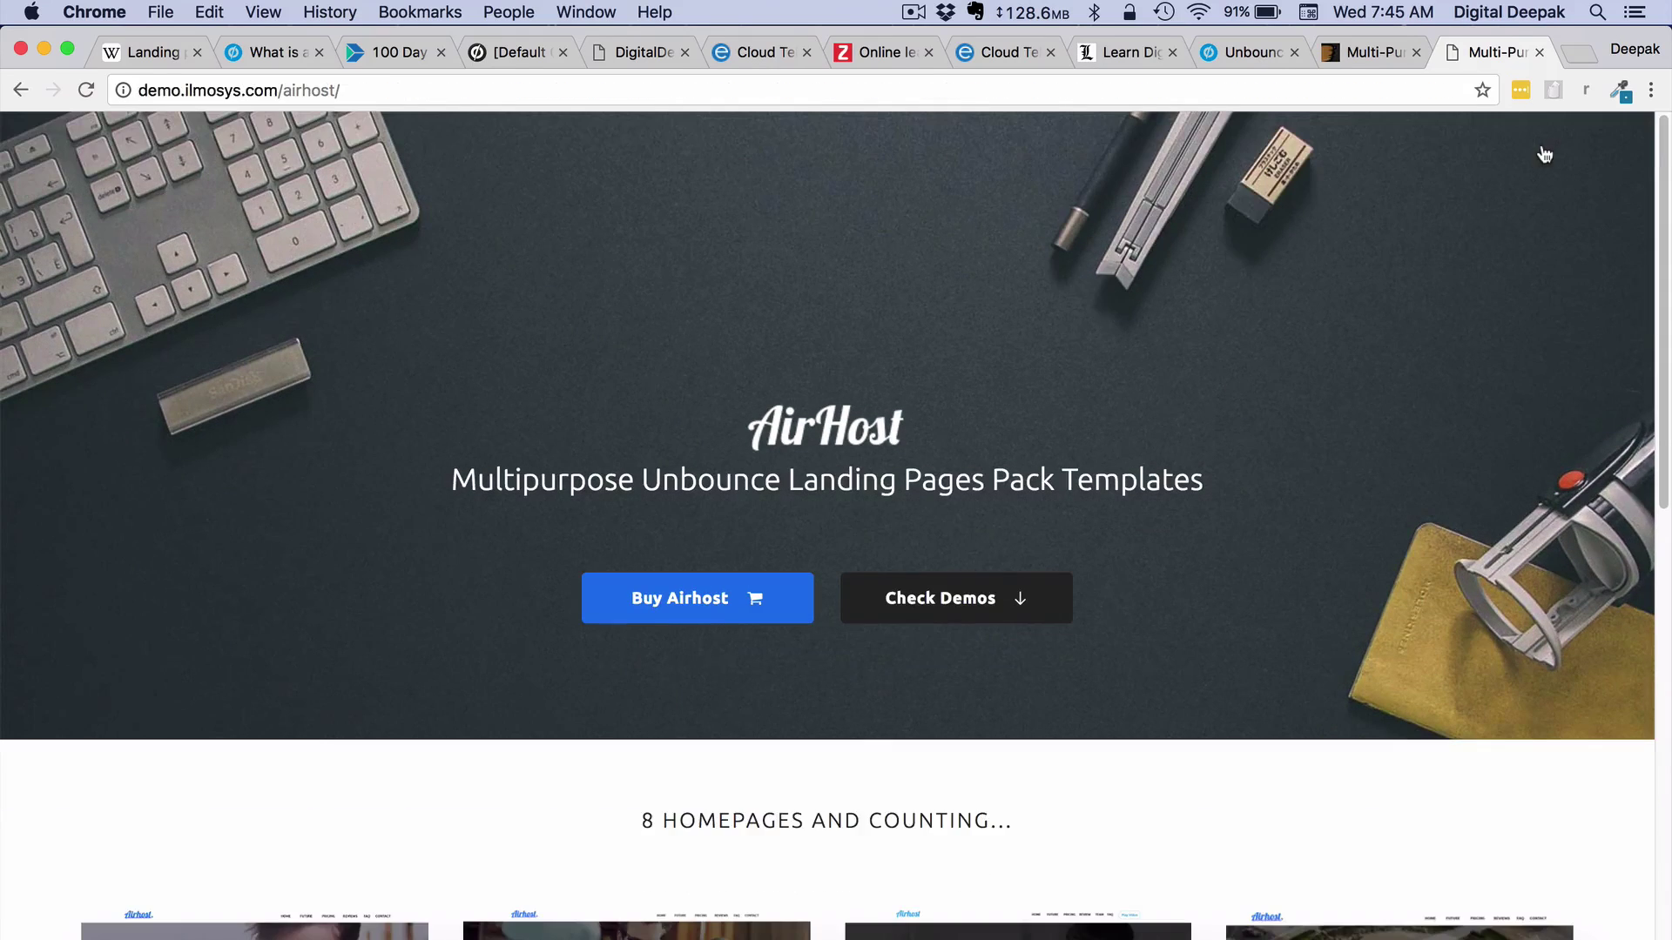
pyautogui.scroll(-10, 449, 389)
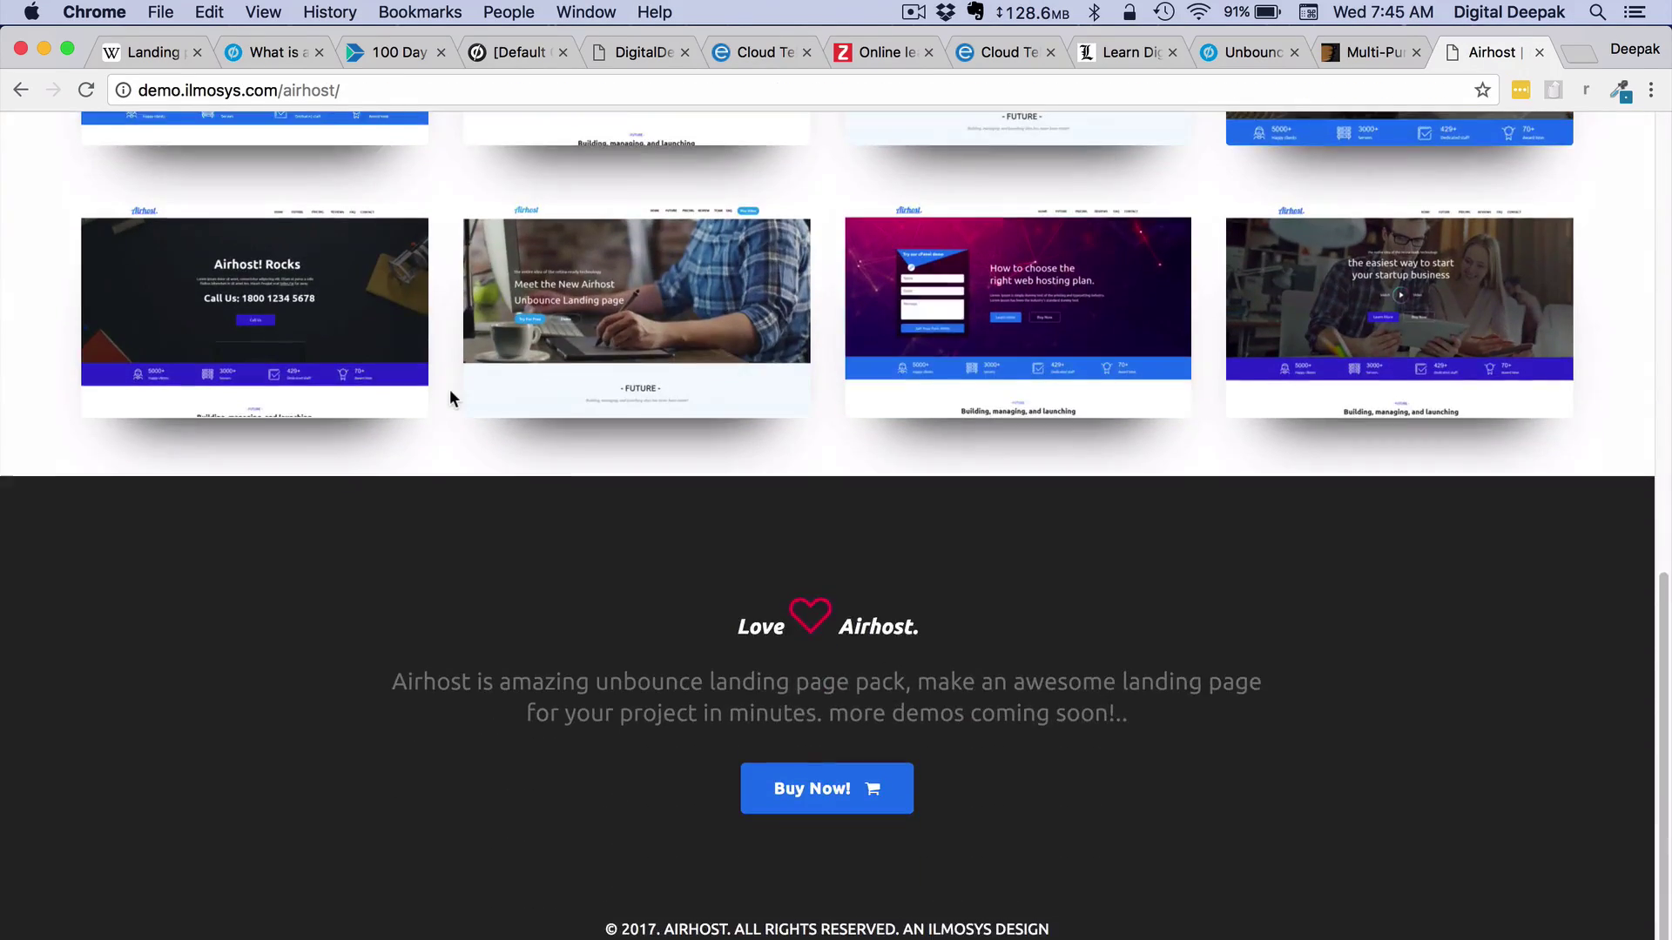
pyautogui.scroll(5, 449, 388)
pyautogui.click(648, 549)
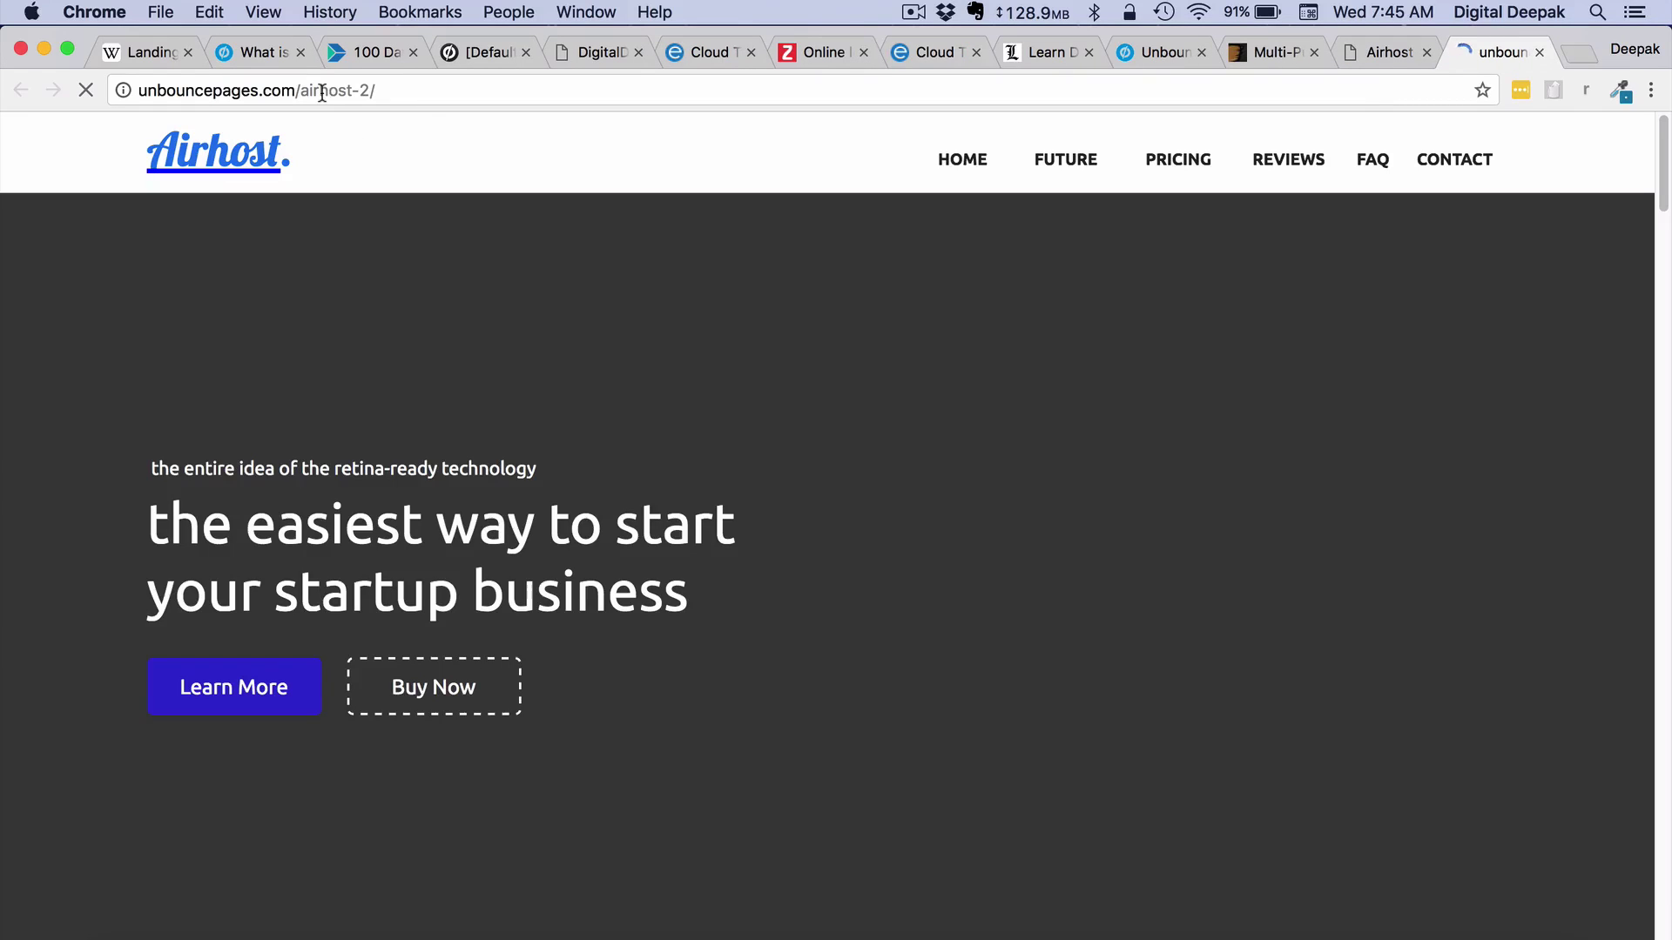
# Scroll through the demo's sections, then return to the Unbounce Domains tab
pyautogui.scroll(-15, 501, 502)
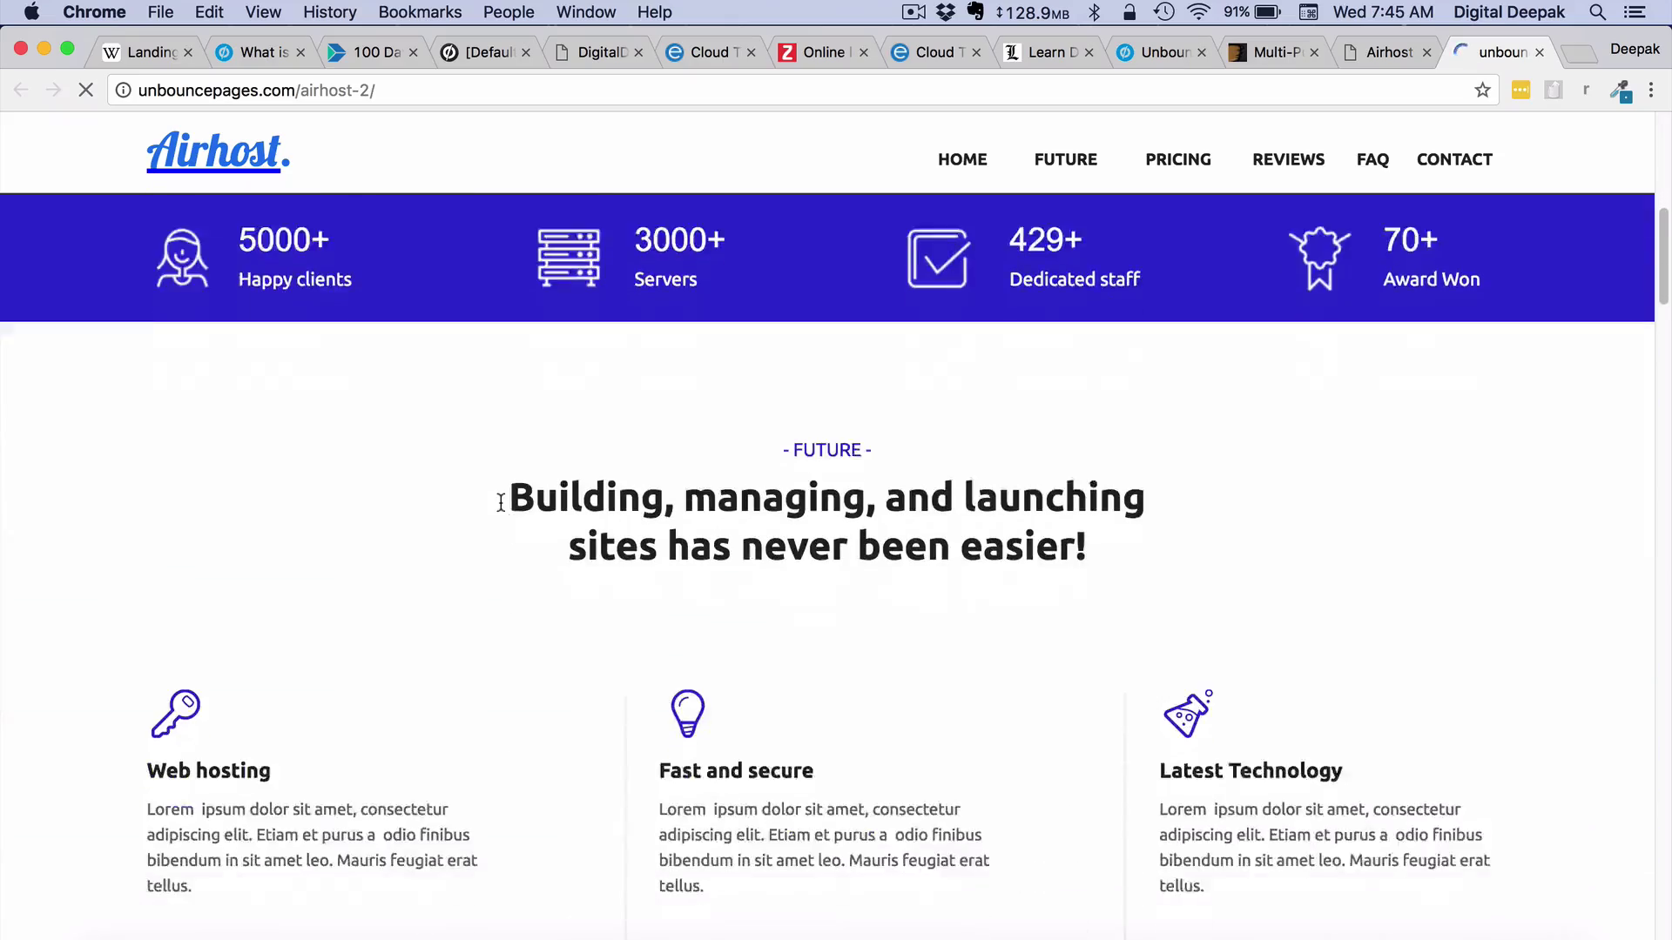
pyautogui.scroll(-10, 500, 505)
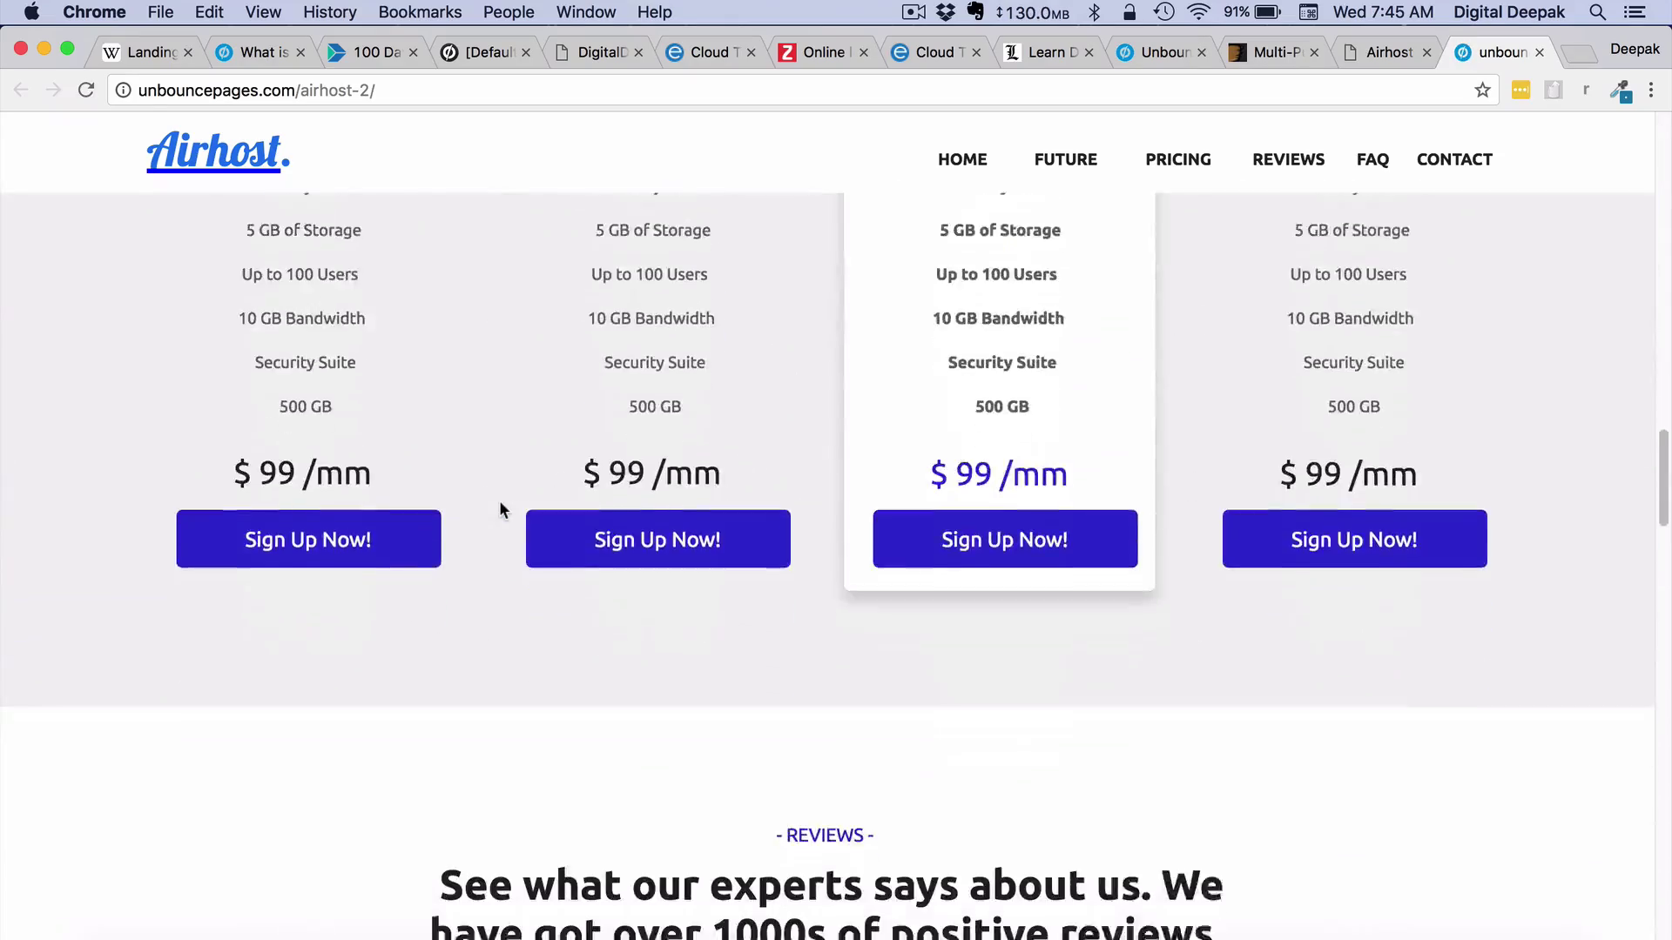
pyautogui.scroll(10, 501, 505)
pyautogui.scroll(15, 501, 507)
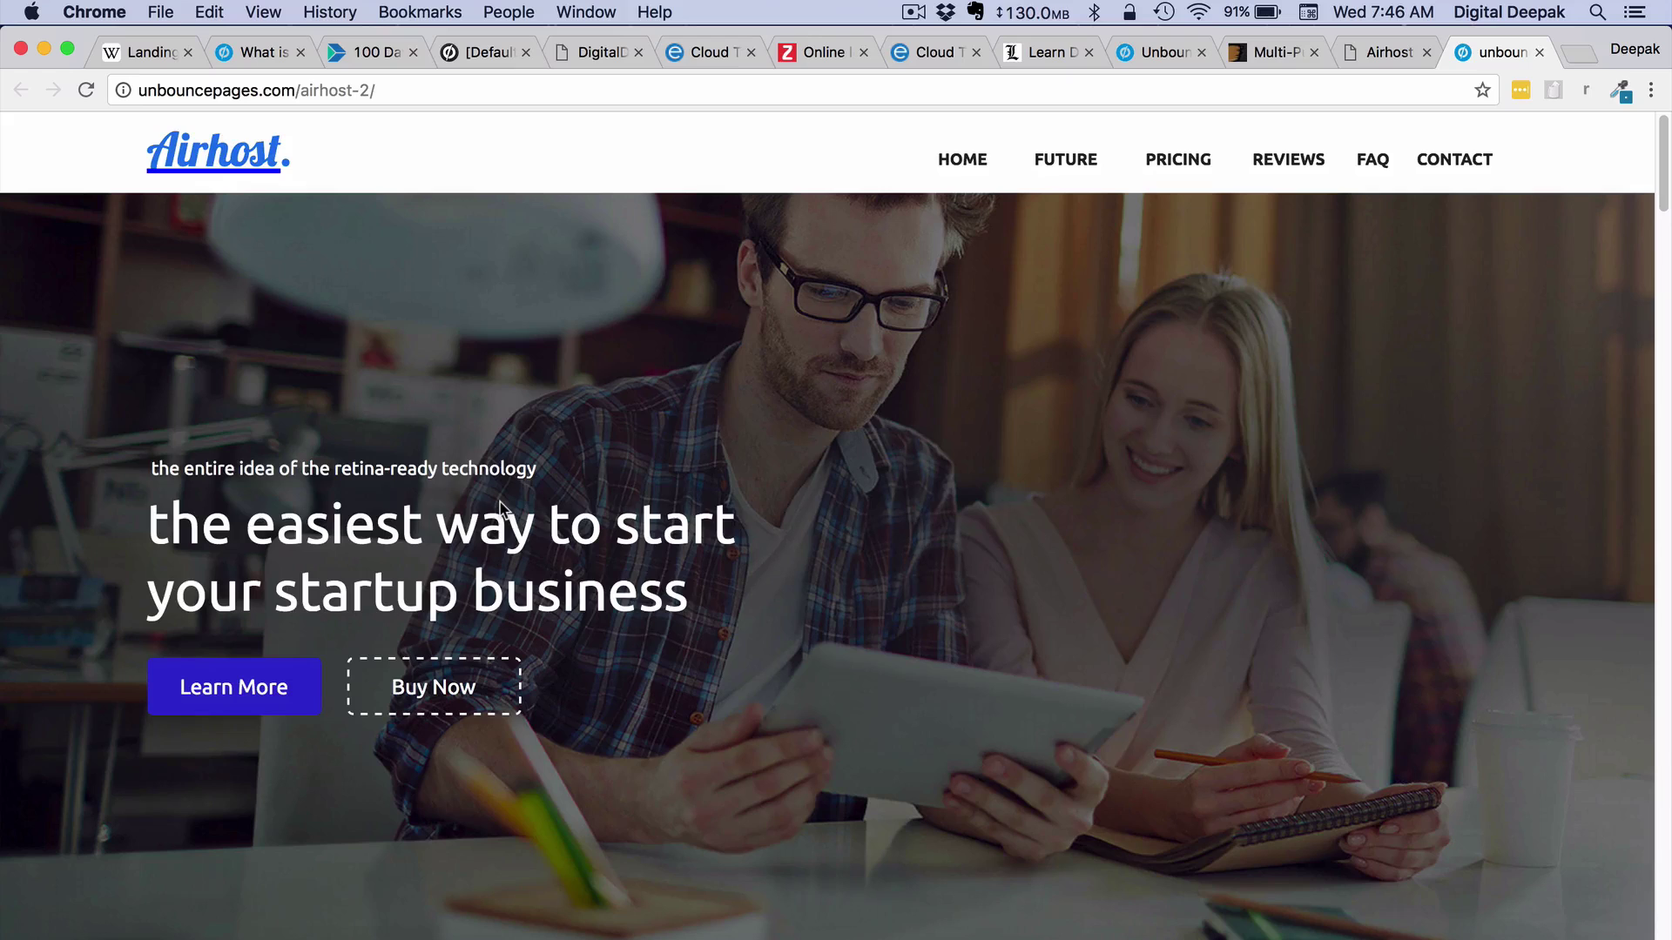
pyautogui.scroll(-10, 501, 509)
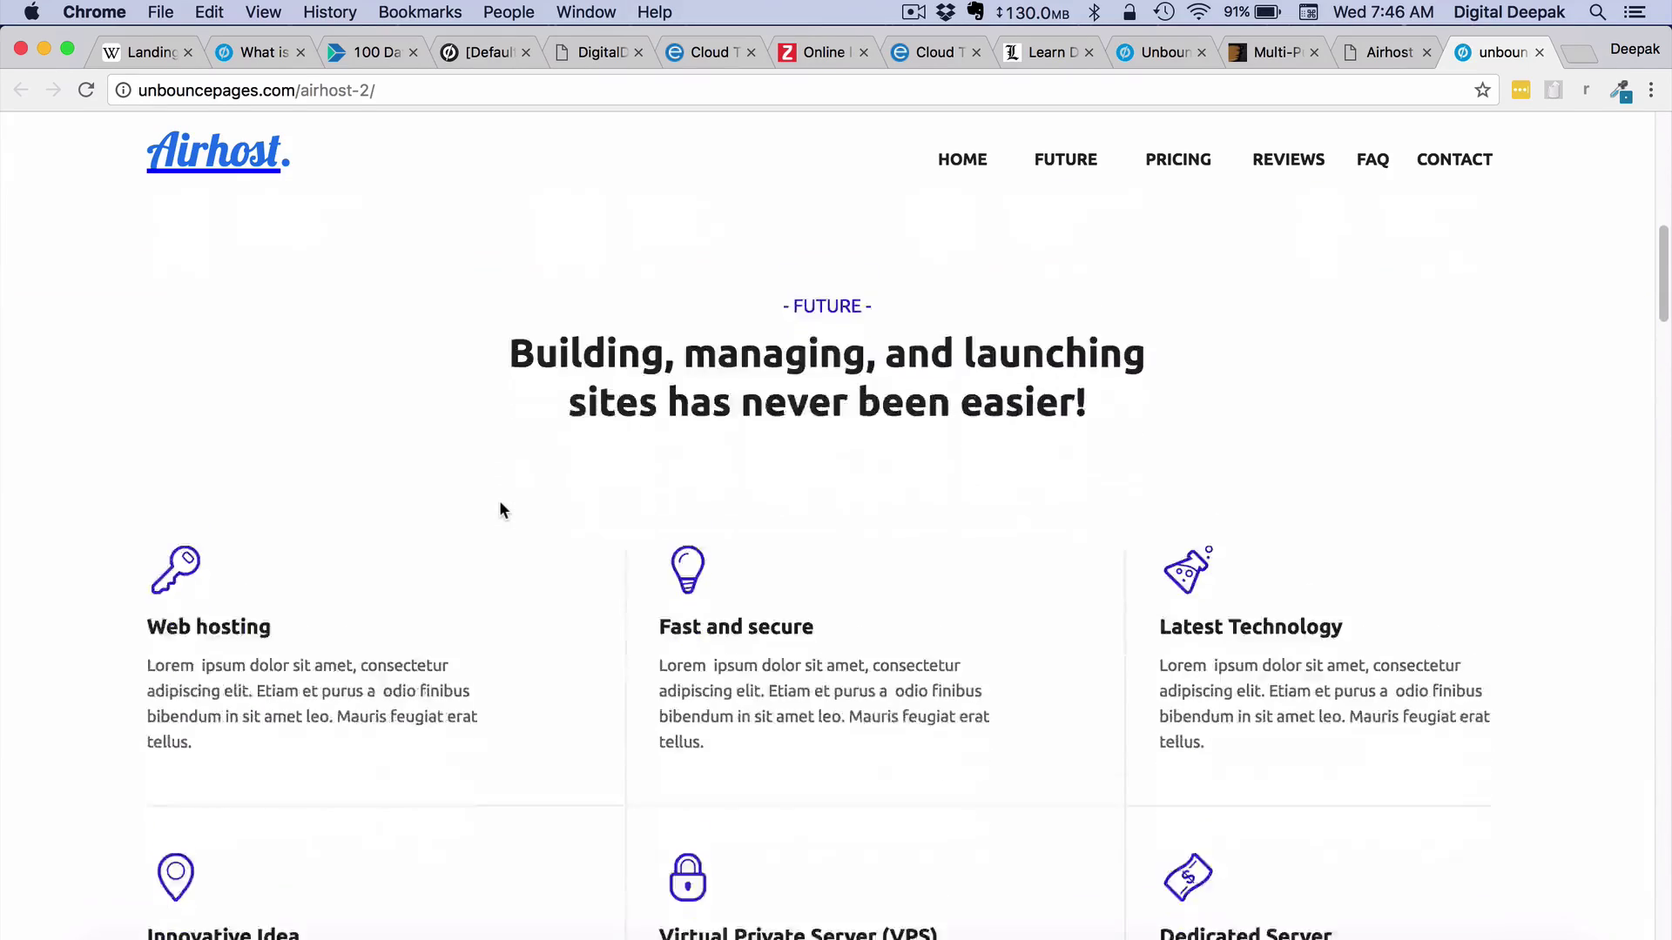
pyautogui.scroll(-12, 501, 509)
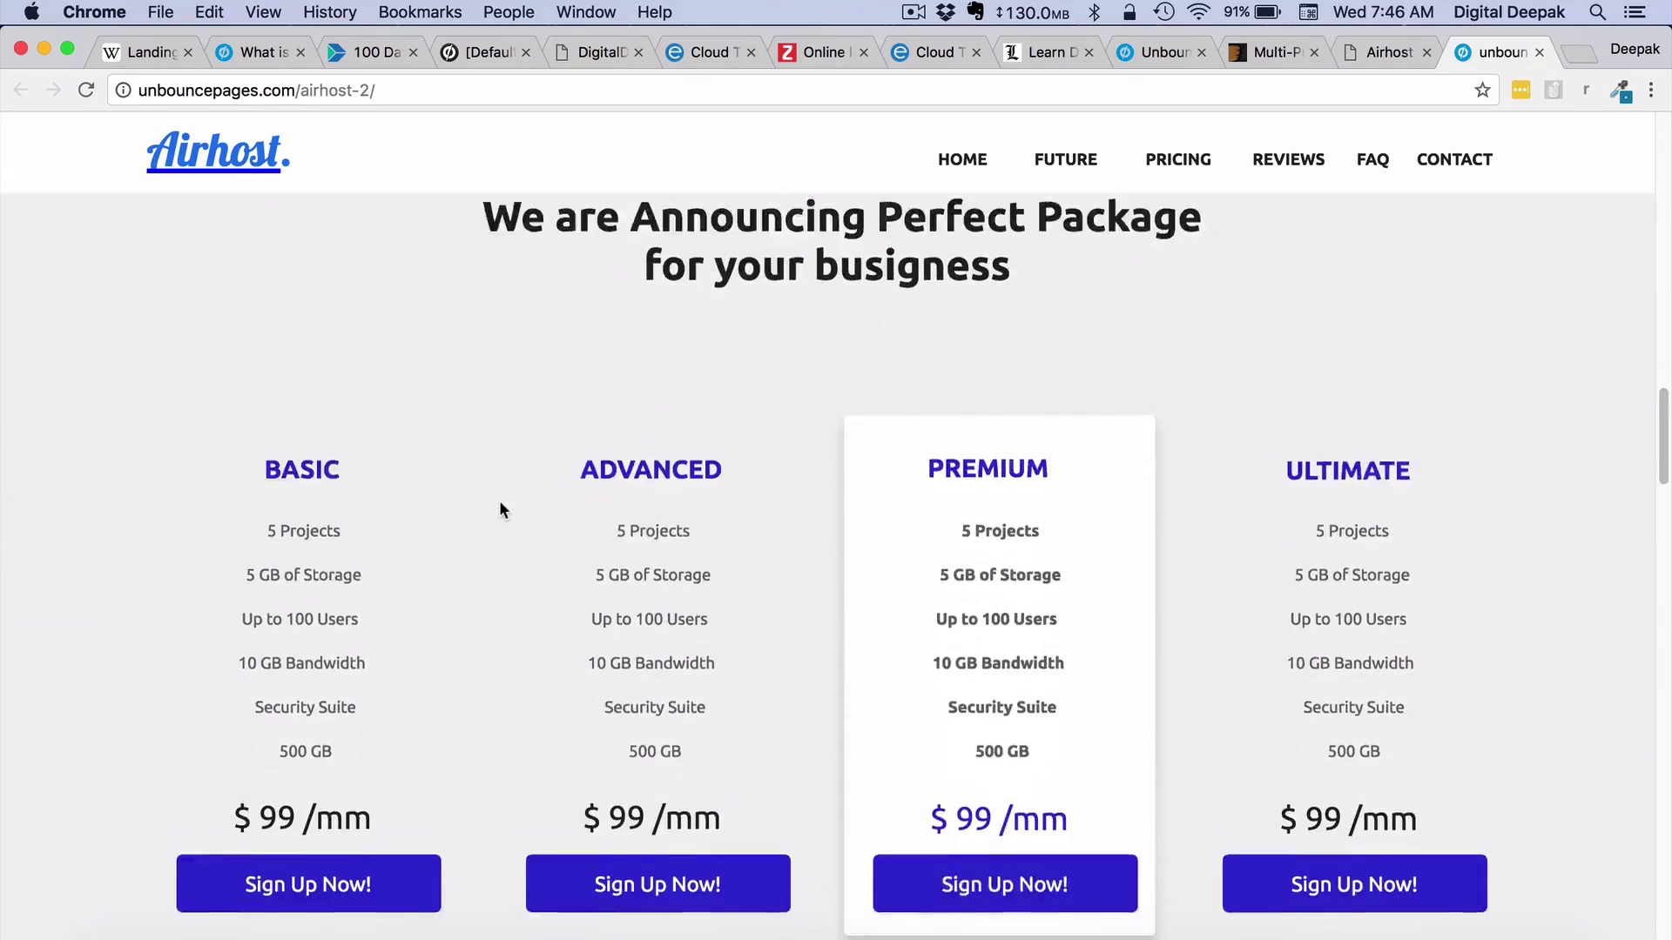
pyautogui.scroll(-1, 501, 509)
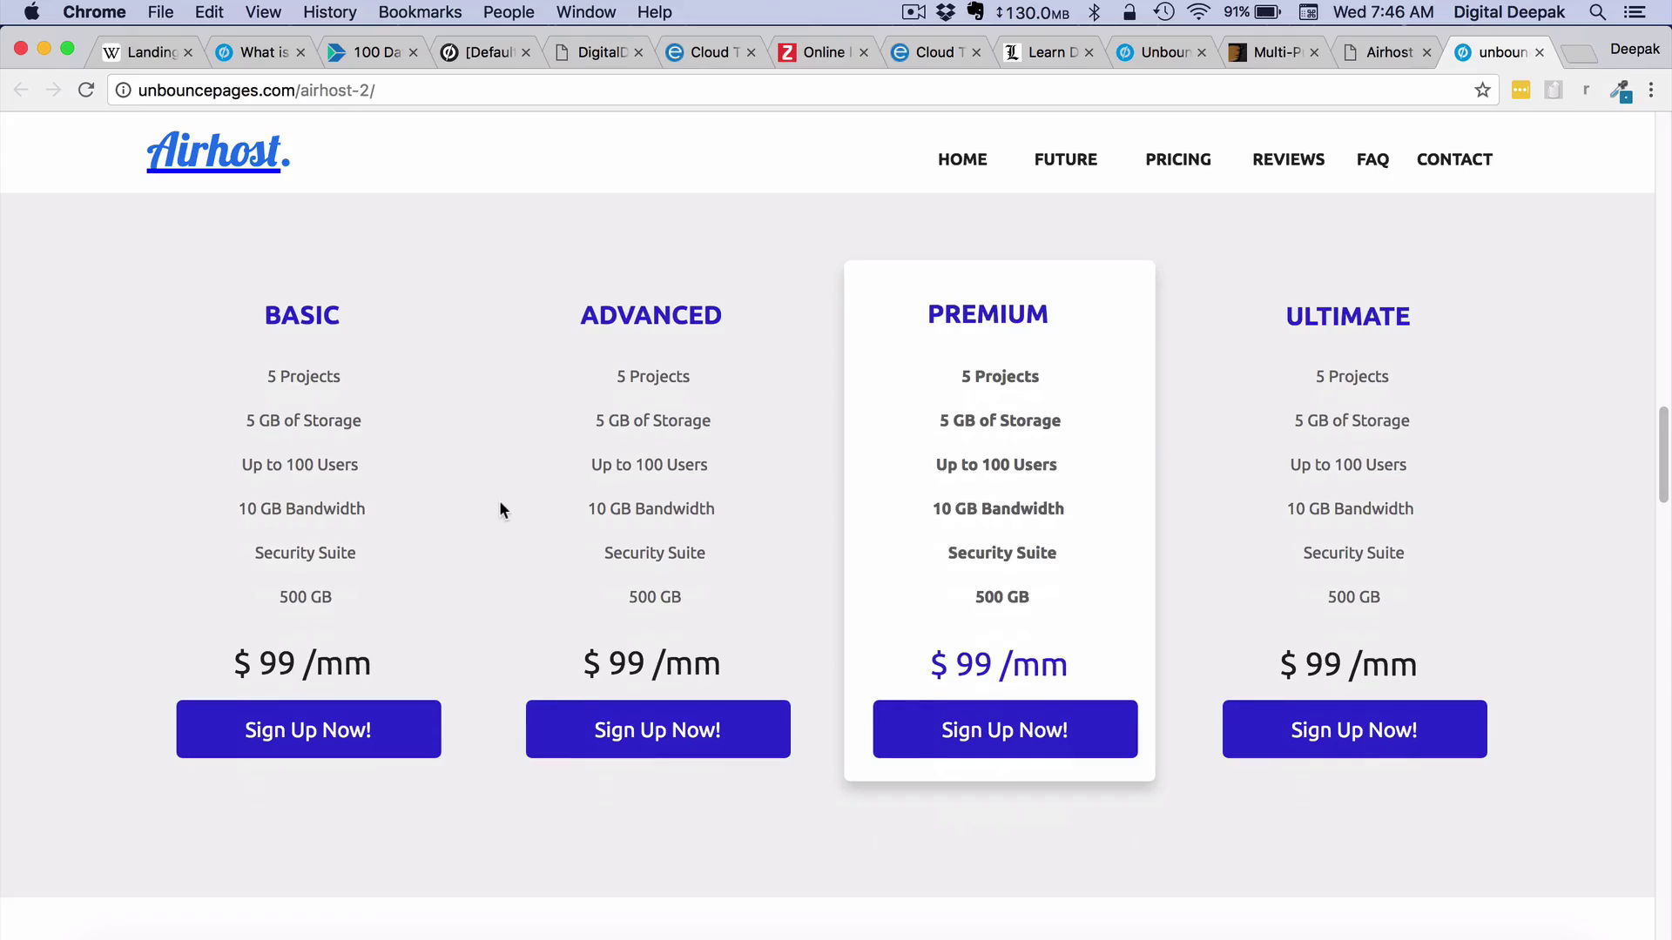
pyautogui.scroll(-12, 501, 509)
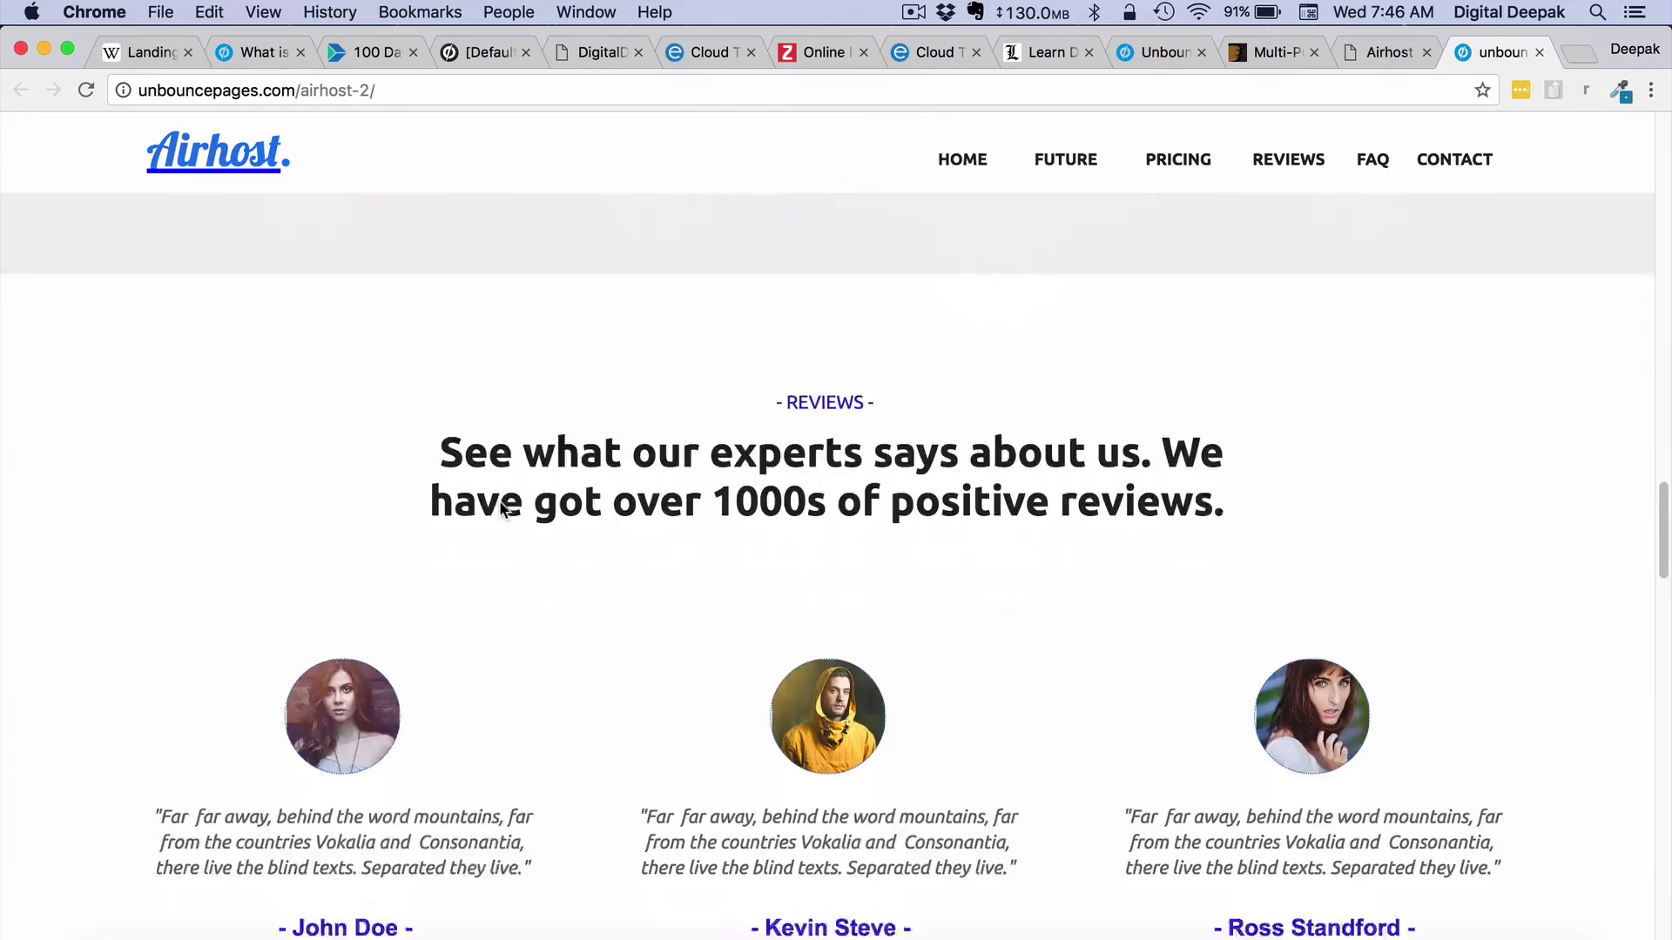
pyautogui.scroll(-12, 500, 503)
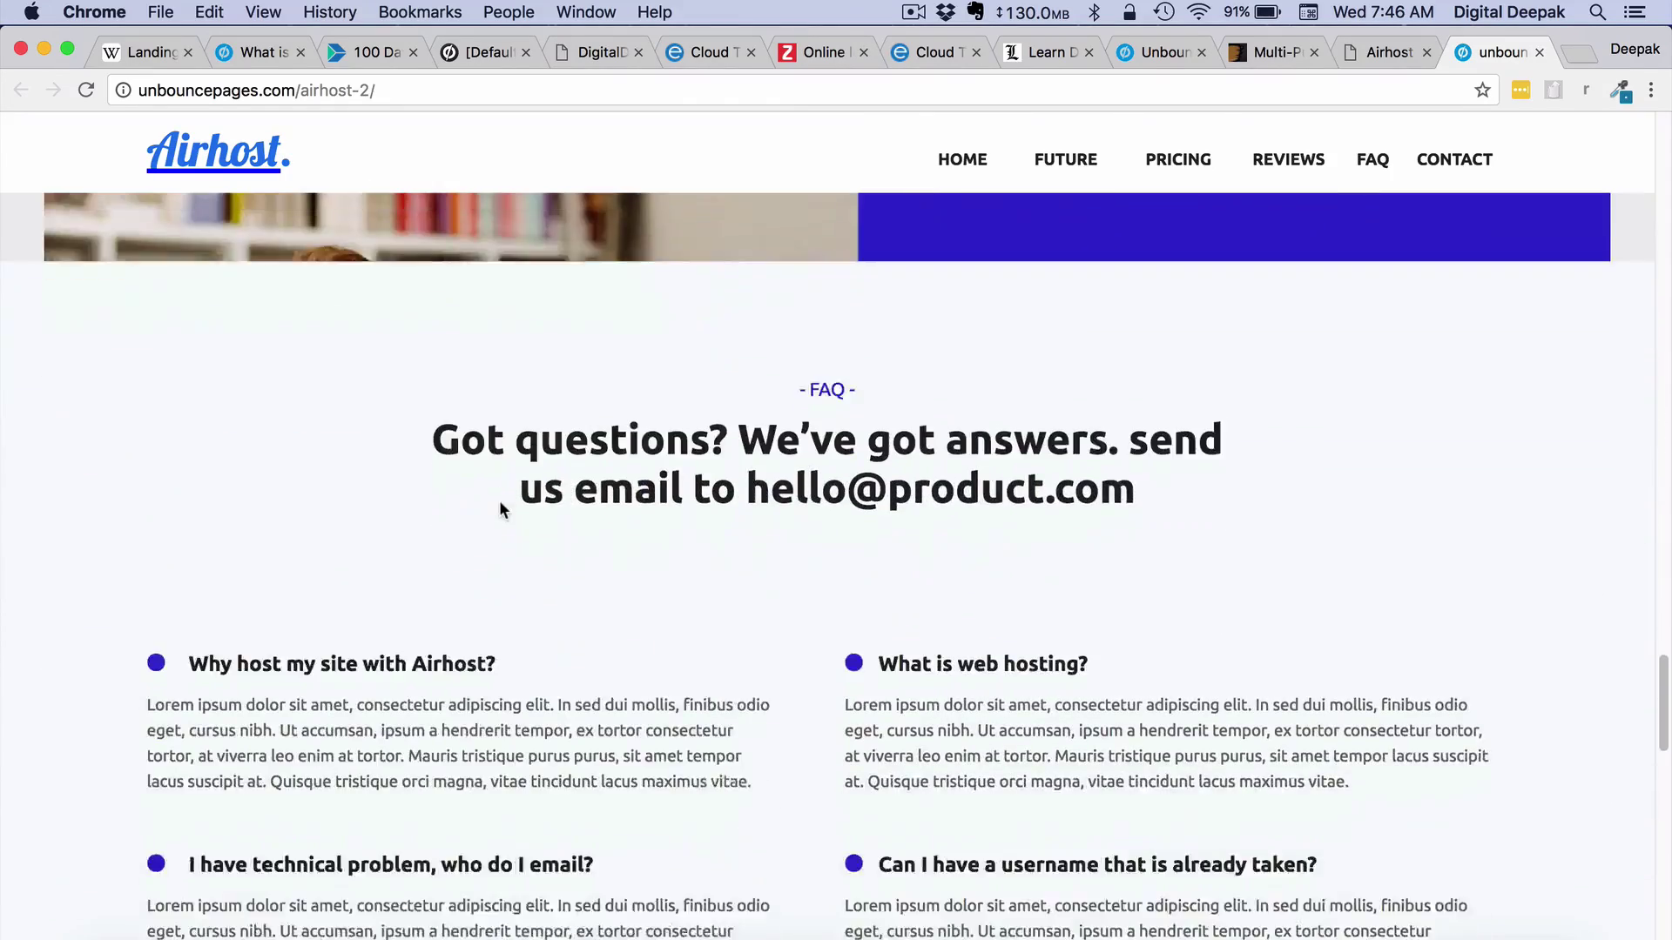
pyautogui.scroll(20, 499, 504)
pyautogui.scroll(6, 501, 510)
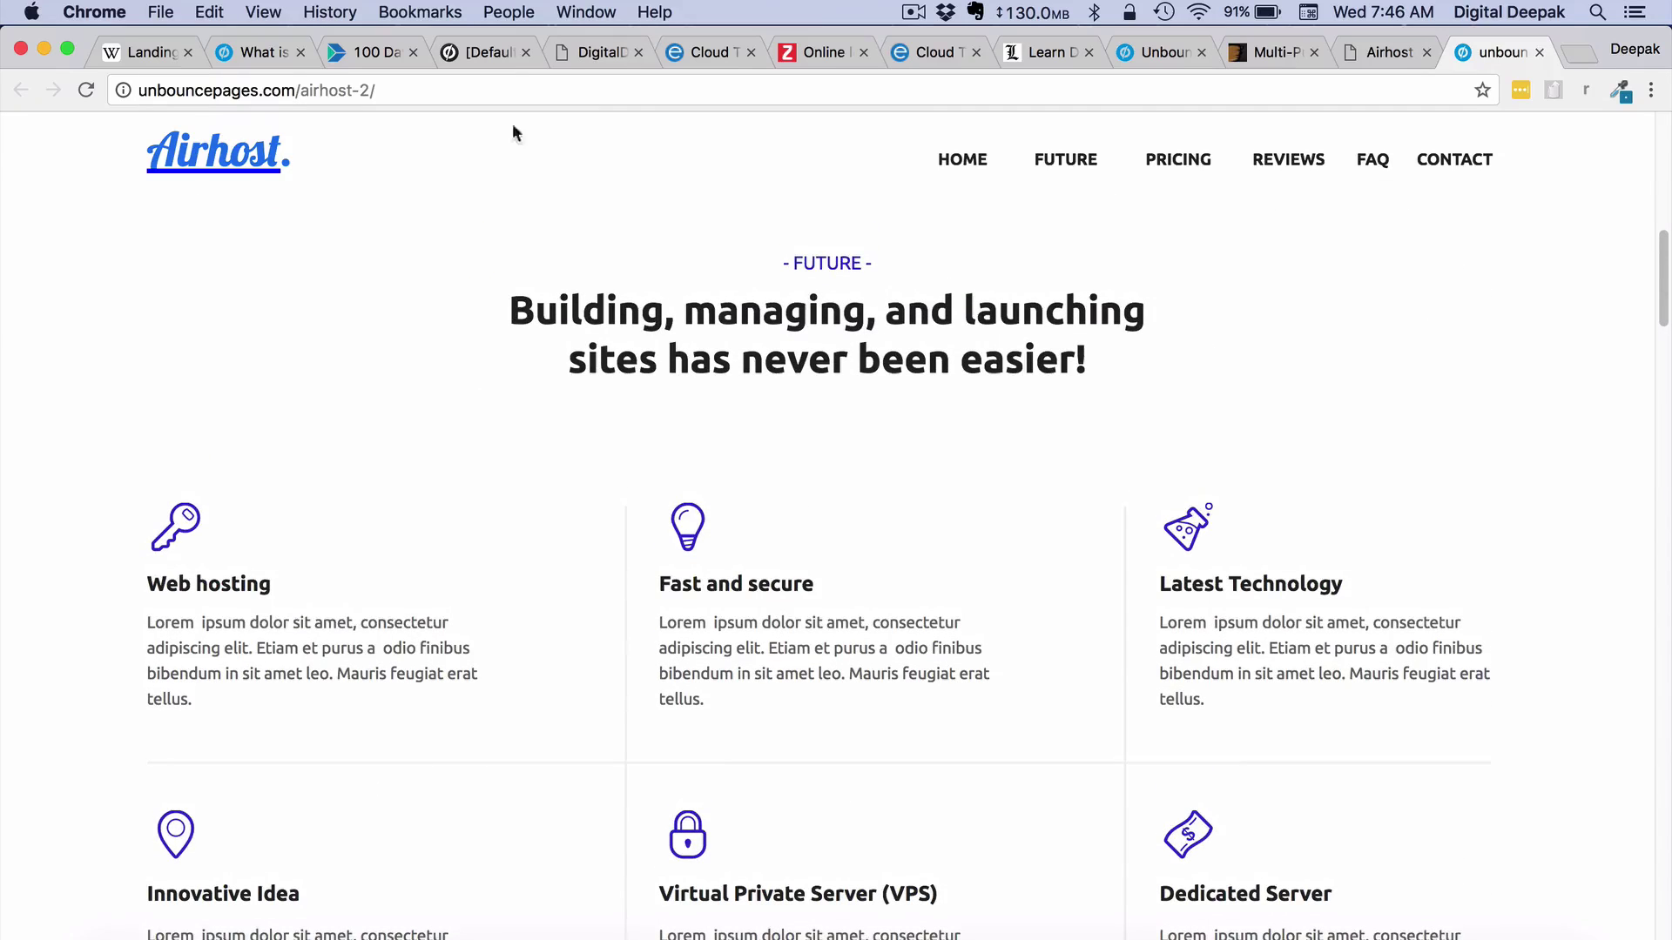
pyautogui.click(472, 52)
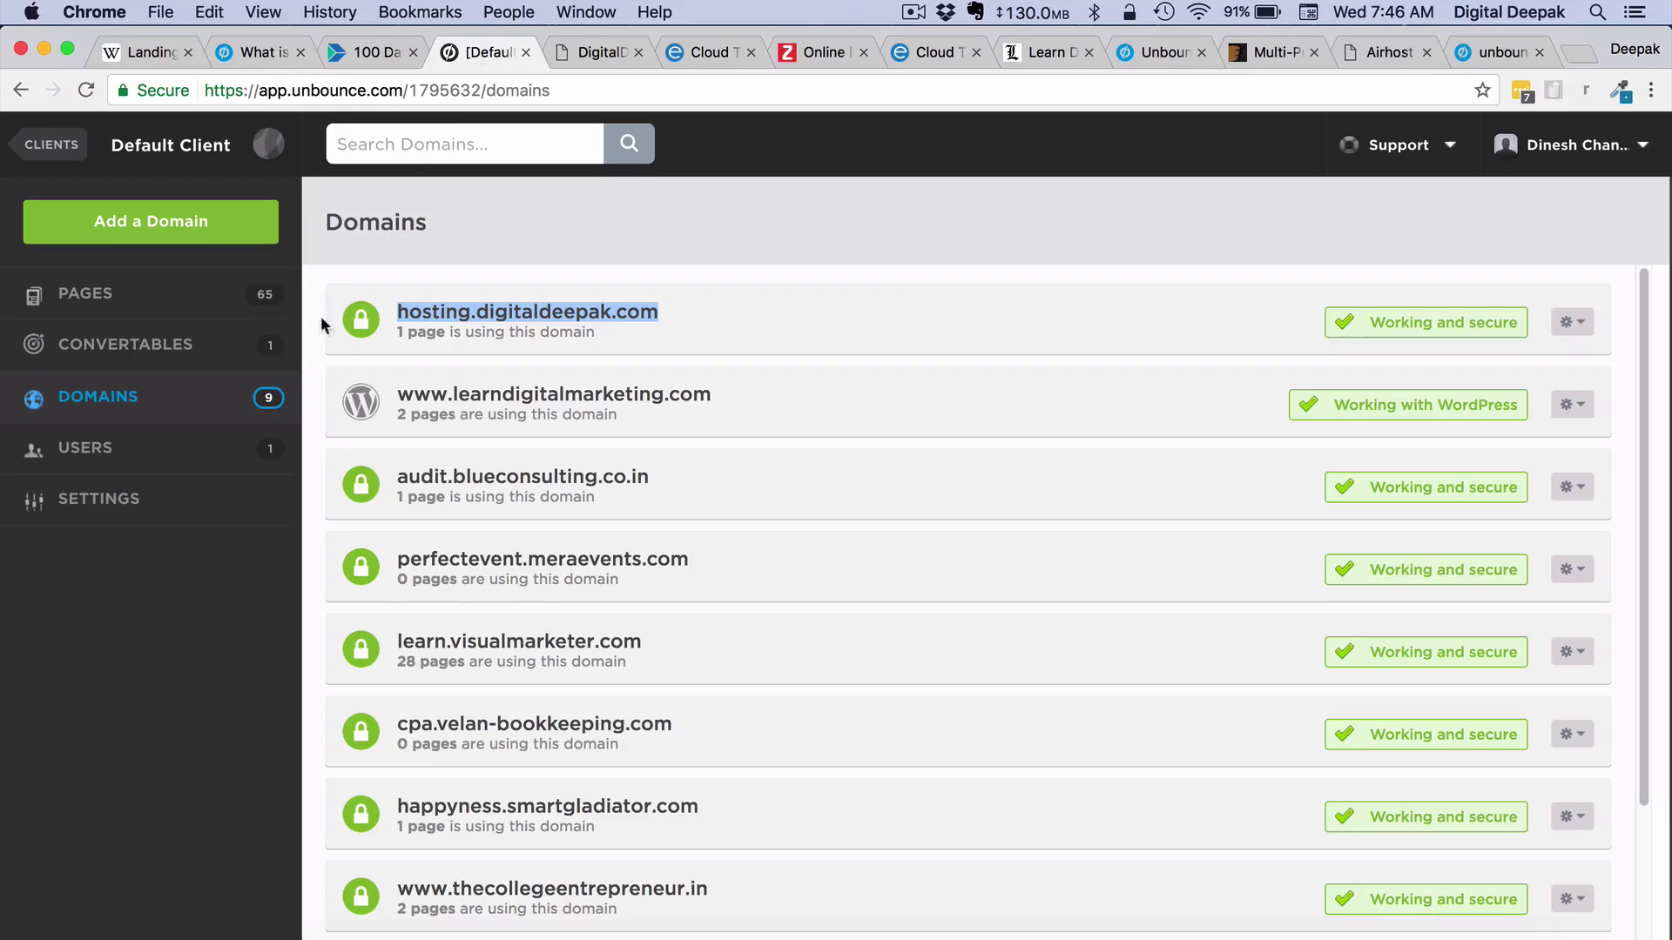
# Open 'Nice Variant copy 2' (Variant Q) of LDM Evergreen Page and scroll its mobile layout
pyautogui.click(111, 303)
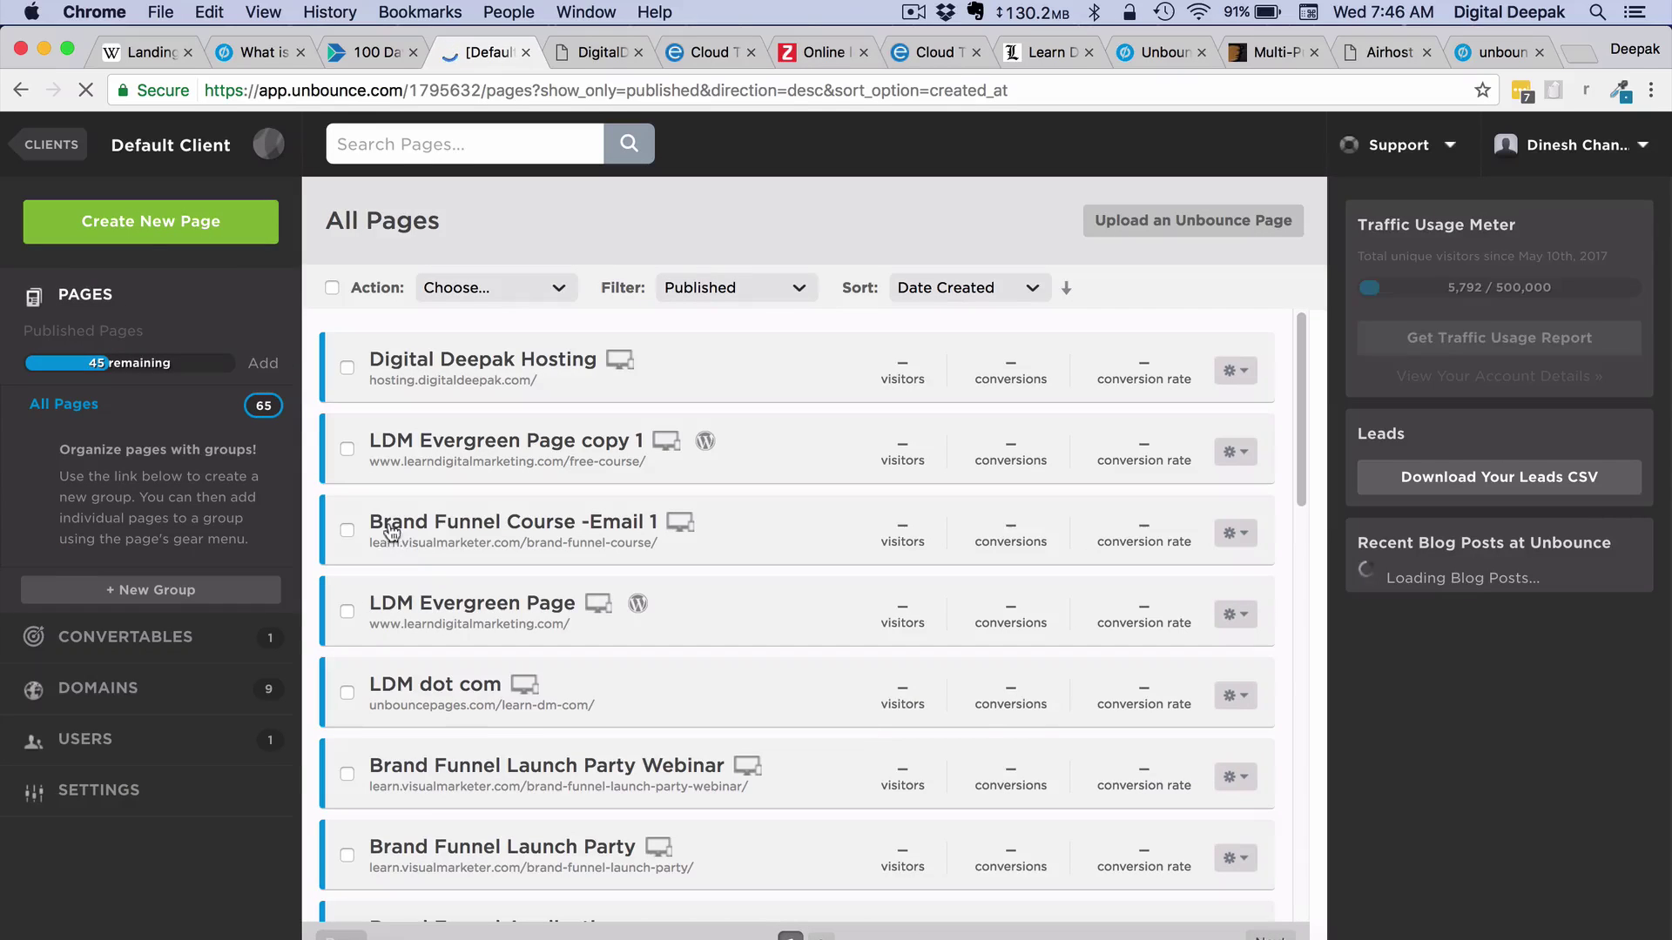
pyautogui.click(438, 609)
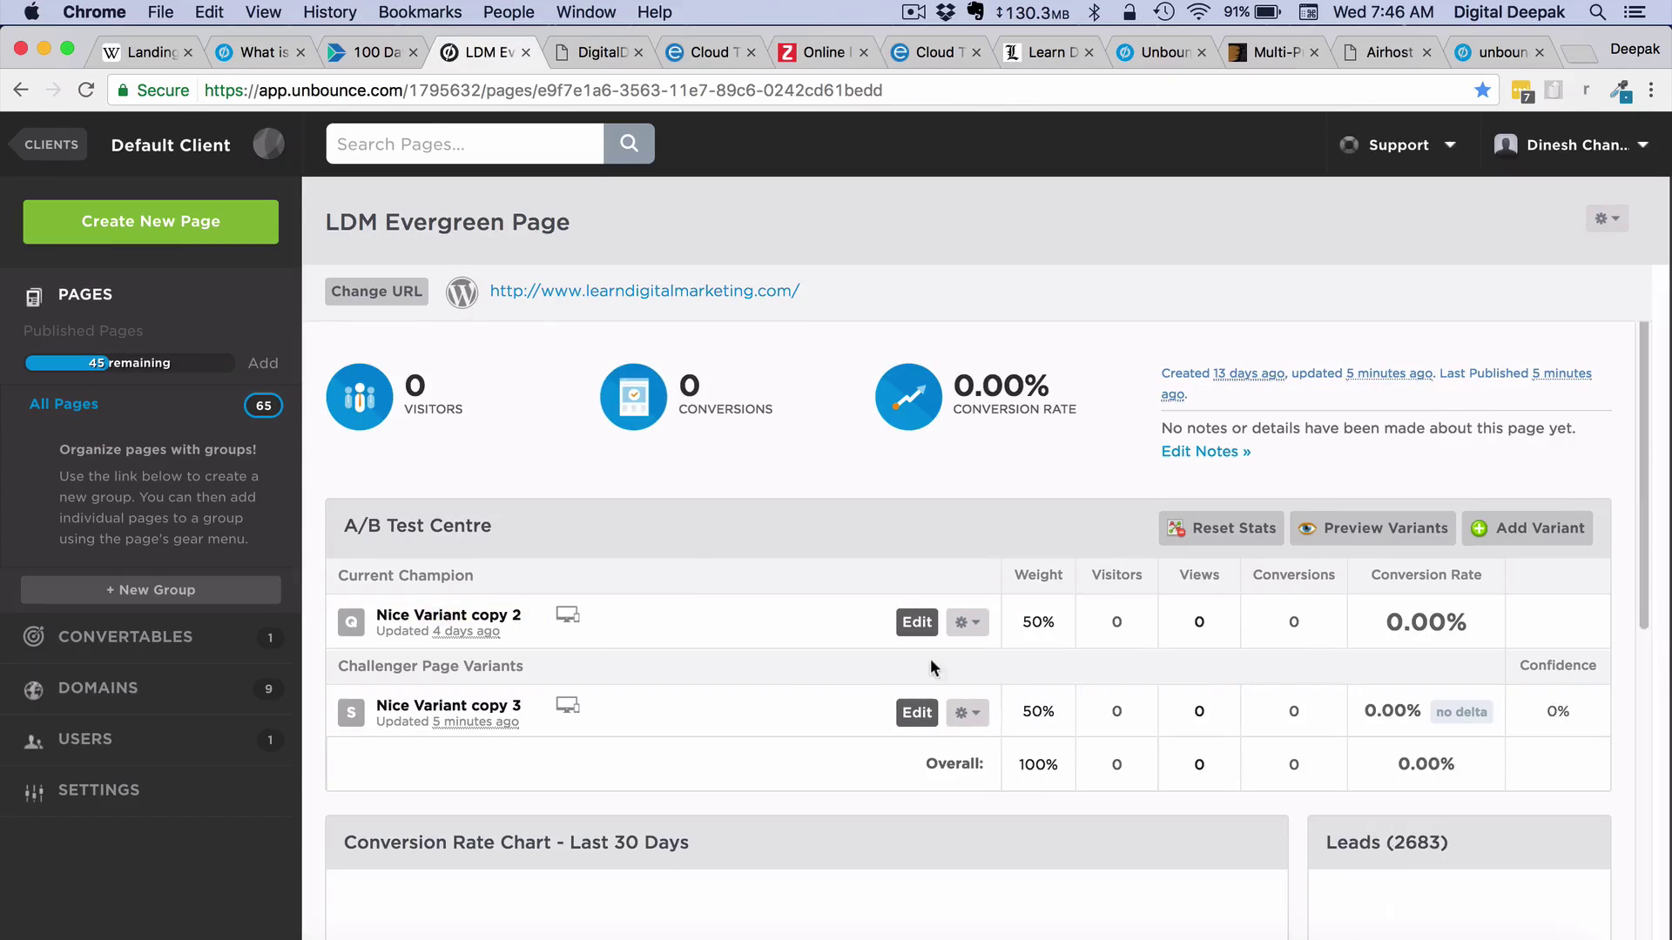
pyautogui.click(916, 625)
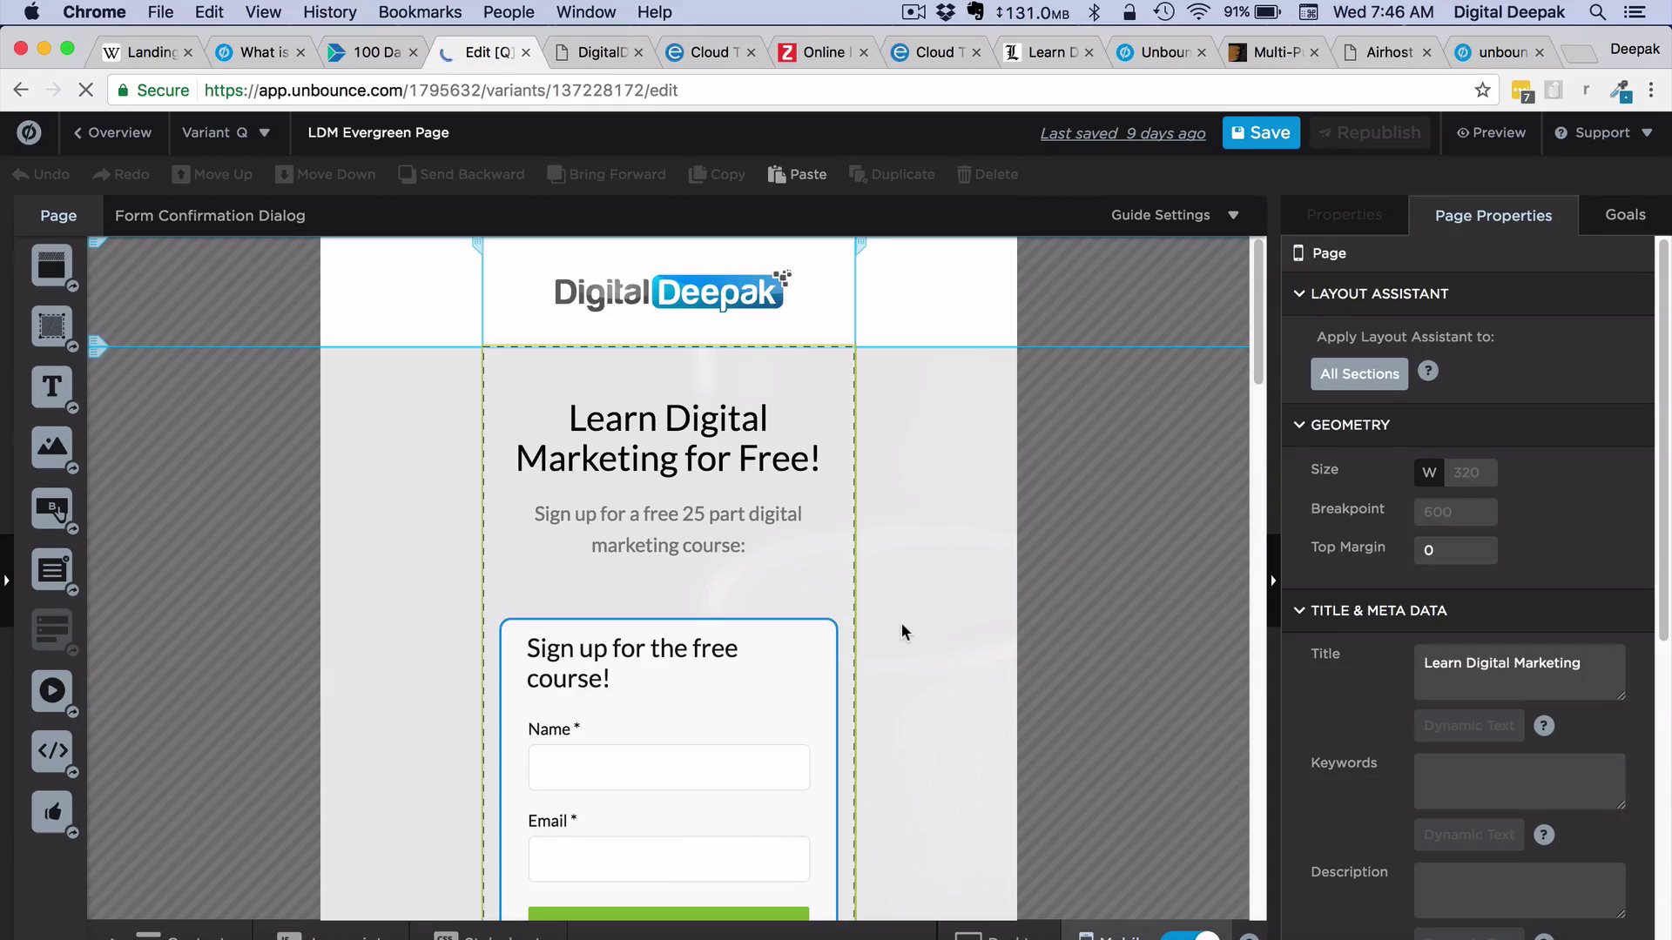
pyautogui.scroll(-5, 901, 623)
pyautogui.scroll(-10, 902, 623)
pyautogui.scroll(1, 901, 624)
pyautogui.scroll(-3, 901, 623)
pyautogui.scroll(-3, 901, 624)
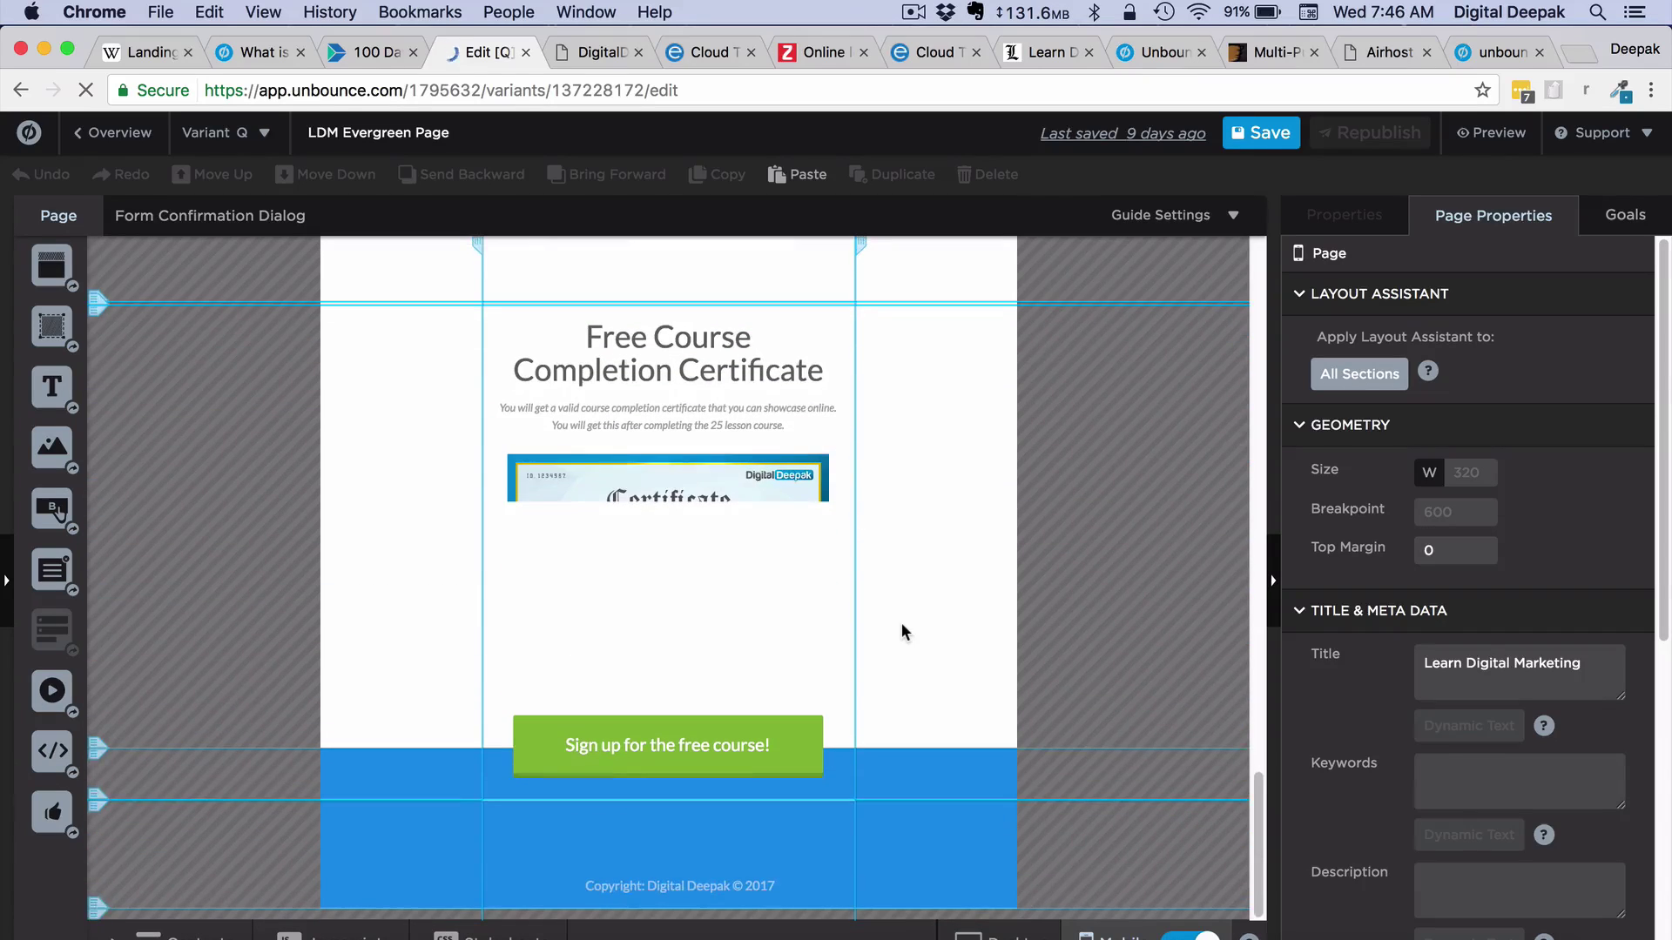
pyautogui.scroll(15, 908, 598)
pyautogui.scroll(5, 908, 607)
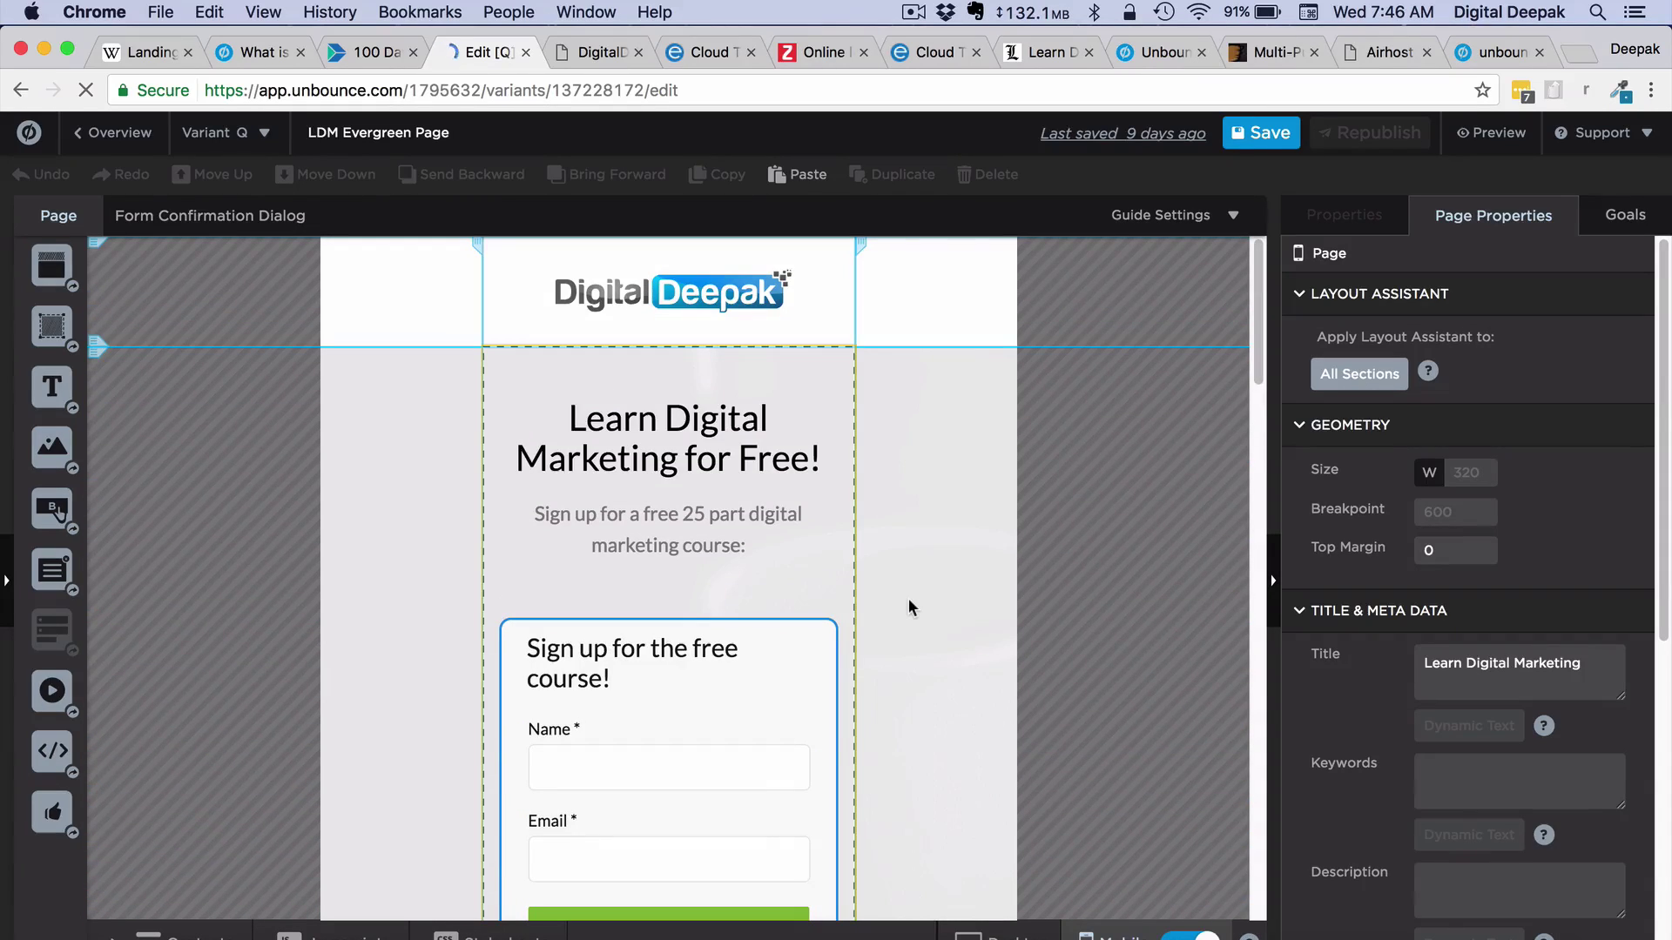